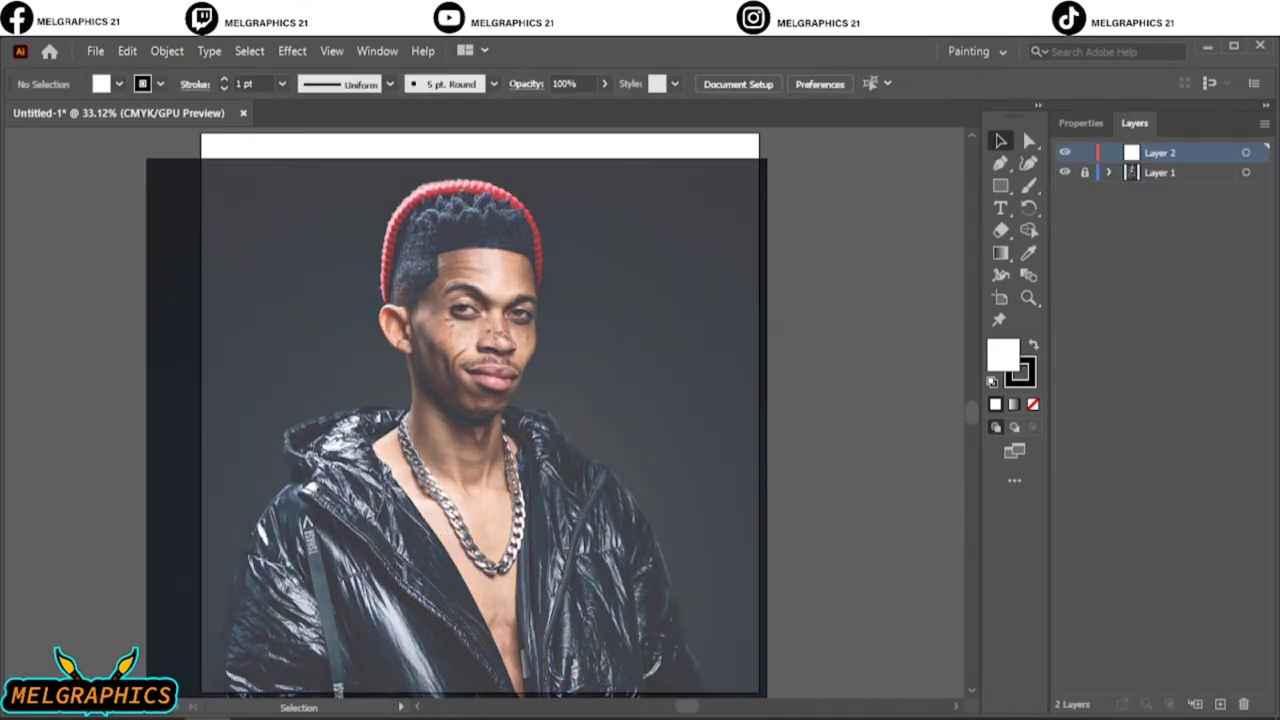
Step: Lower the reference photo's opacity to 79%
scroll(450, 410, down, 1)
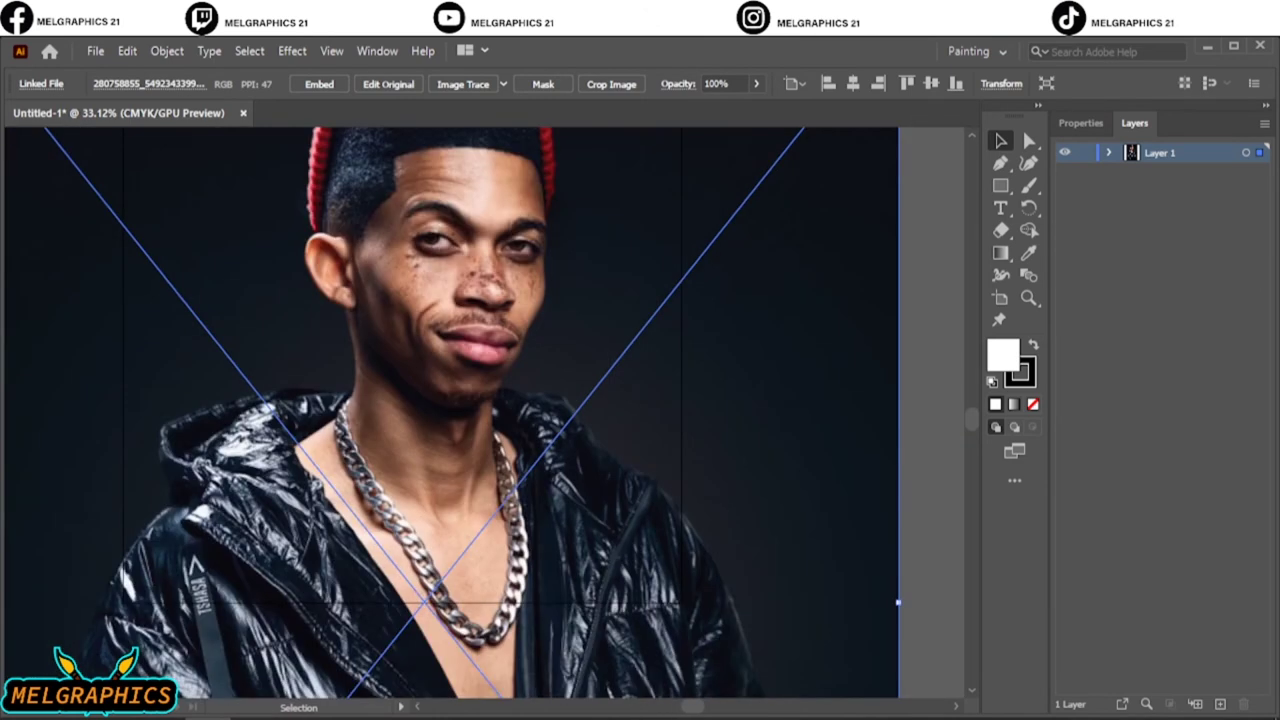
scroll(450, 410, up, 3)
click(756, 83)
drag(756, 106, 738, 106)
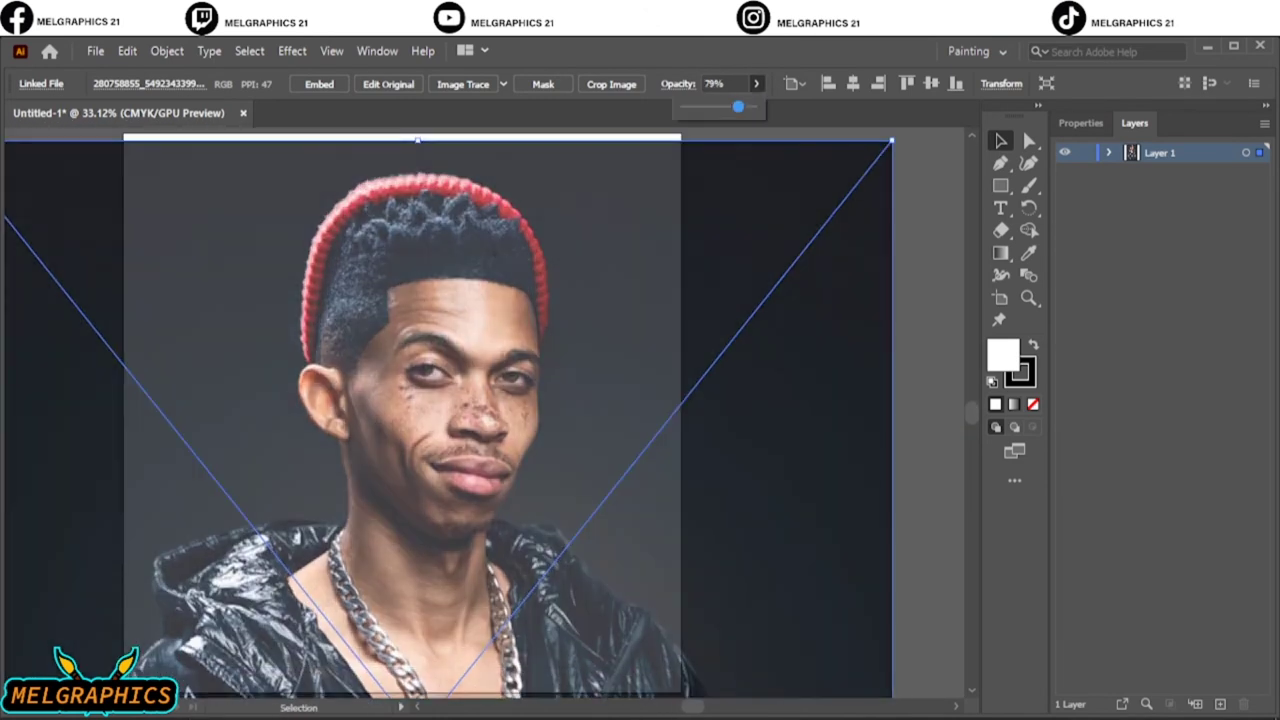
Step: Load the custom 'brush' library from the User Defined brush libraries
click(389, 84)
click(323, 224)
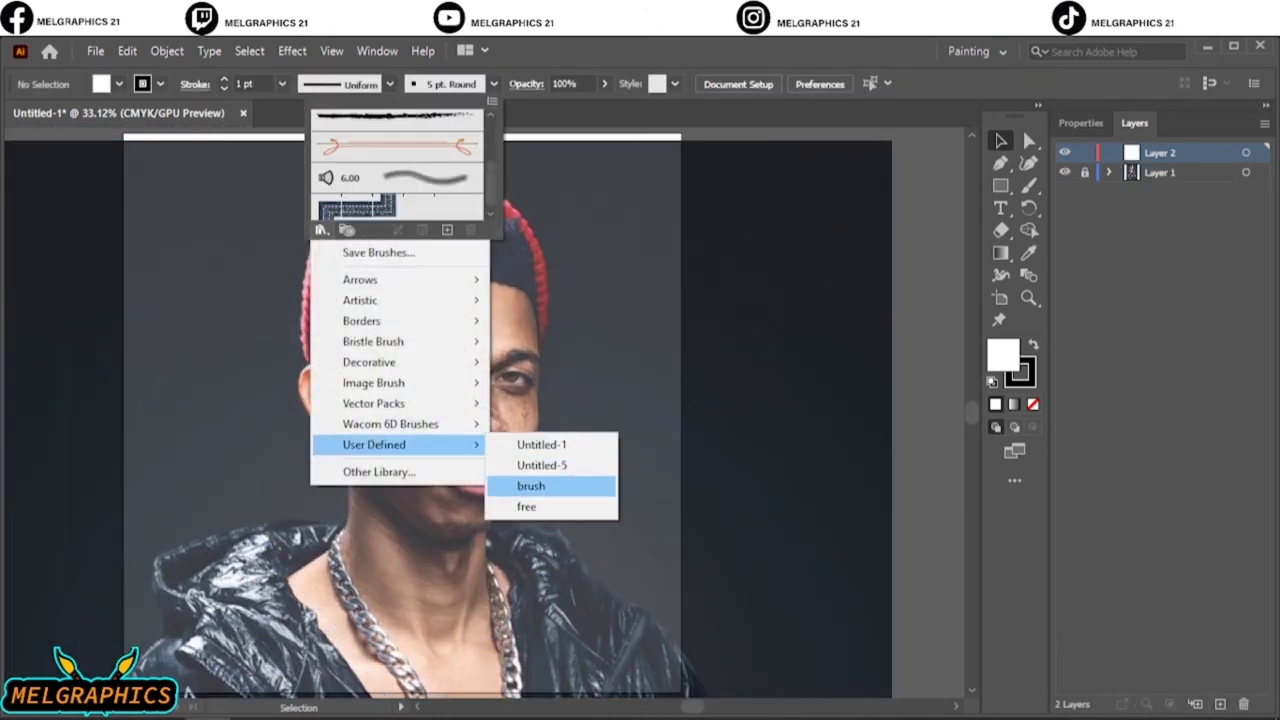
click(522, 486)
Step: With an unfilled Paintbrush, trace the nose edge and the line under the nostrils
key(b)
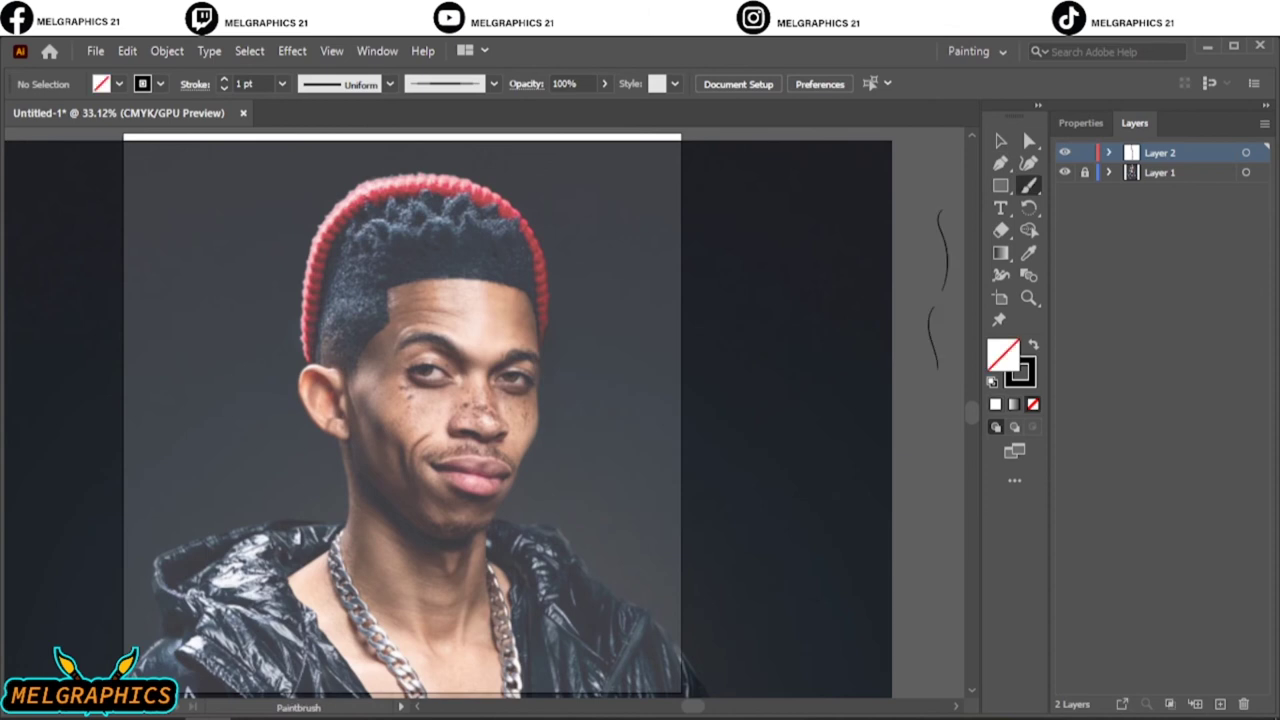
key(ctrl+plus)
key(ctrl+plus)
key(ctrl+plus)
key(ctrl+plus)
key(ctrl+plus)
scroll(408, 414, down, 3)
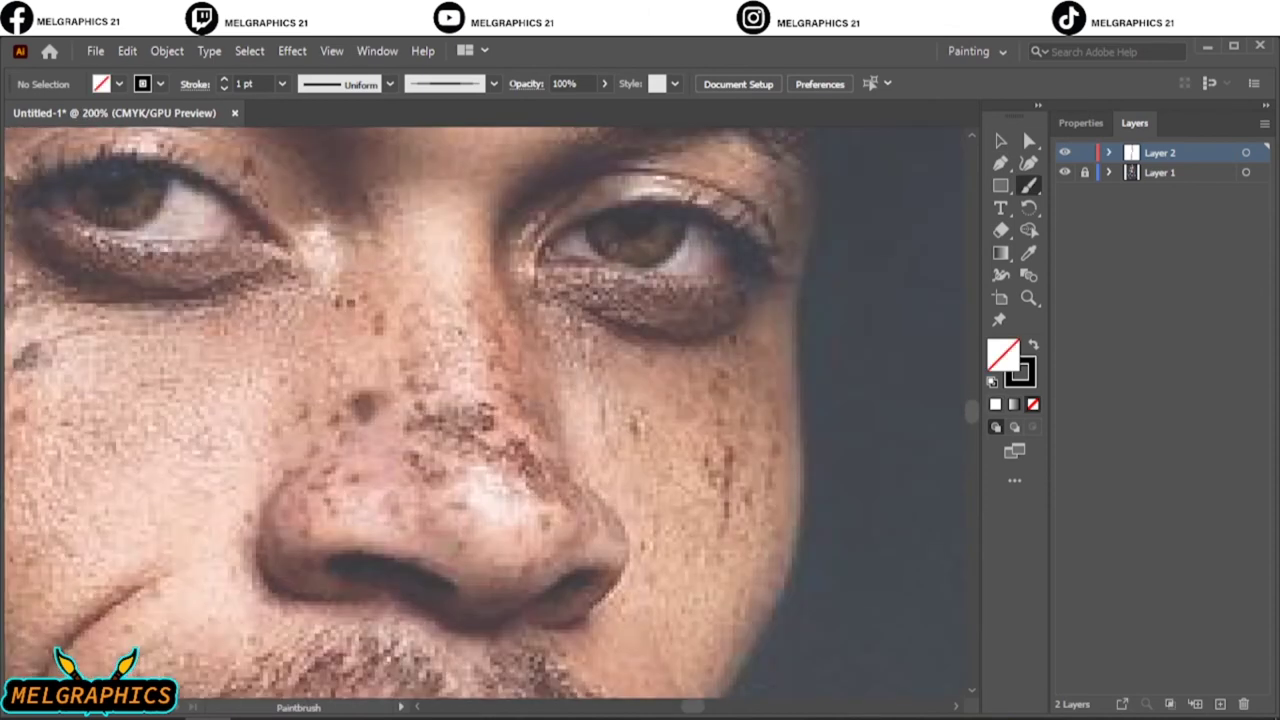
drag(315, 443, 358, 603)
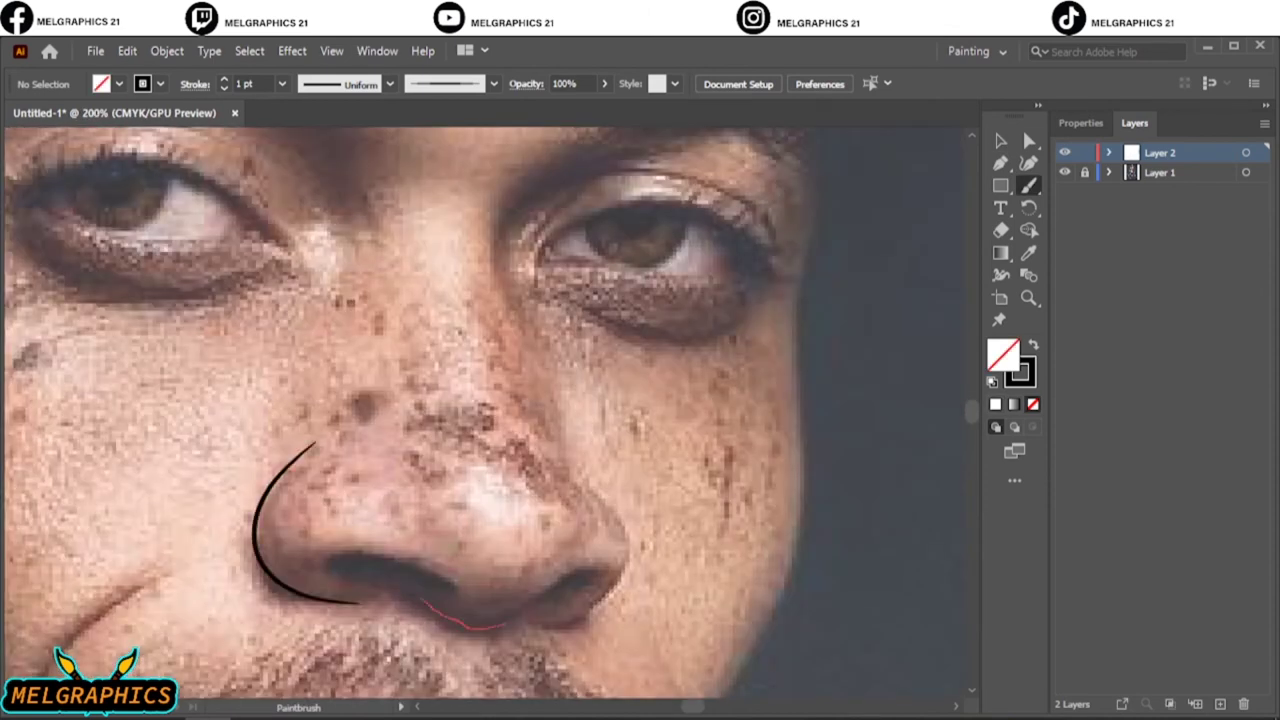
mouse_move(505, 627)
mouse_down()
mouse_move(597, 570)
mouse_move(570, 470)
mouse_up()
drag(522, 213, 500, 150)
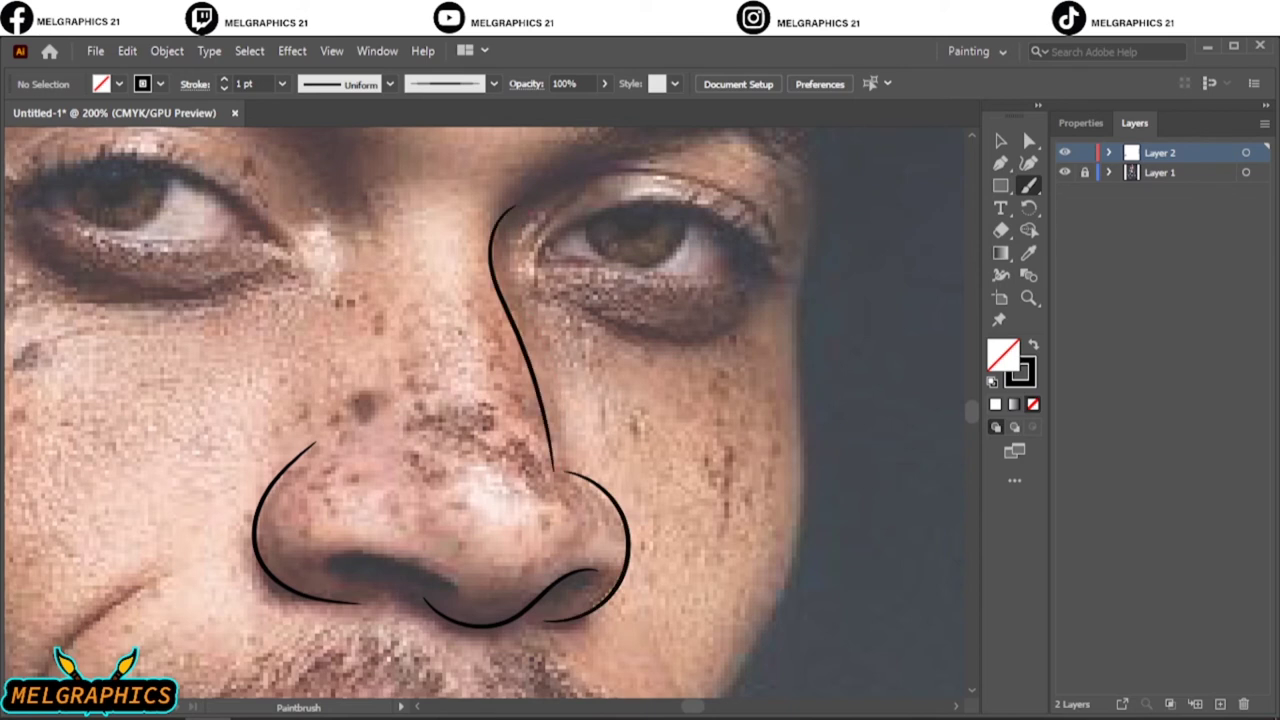
Step: Outline the upper and lower lips and the line where they meet
scroll(490, 410, down, 3)
scroll(490, 410, down, 1)
scroll(490, 410, up, 1)
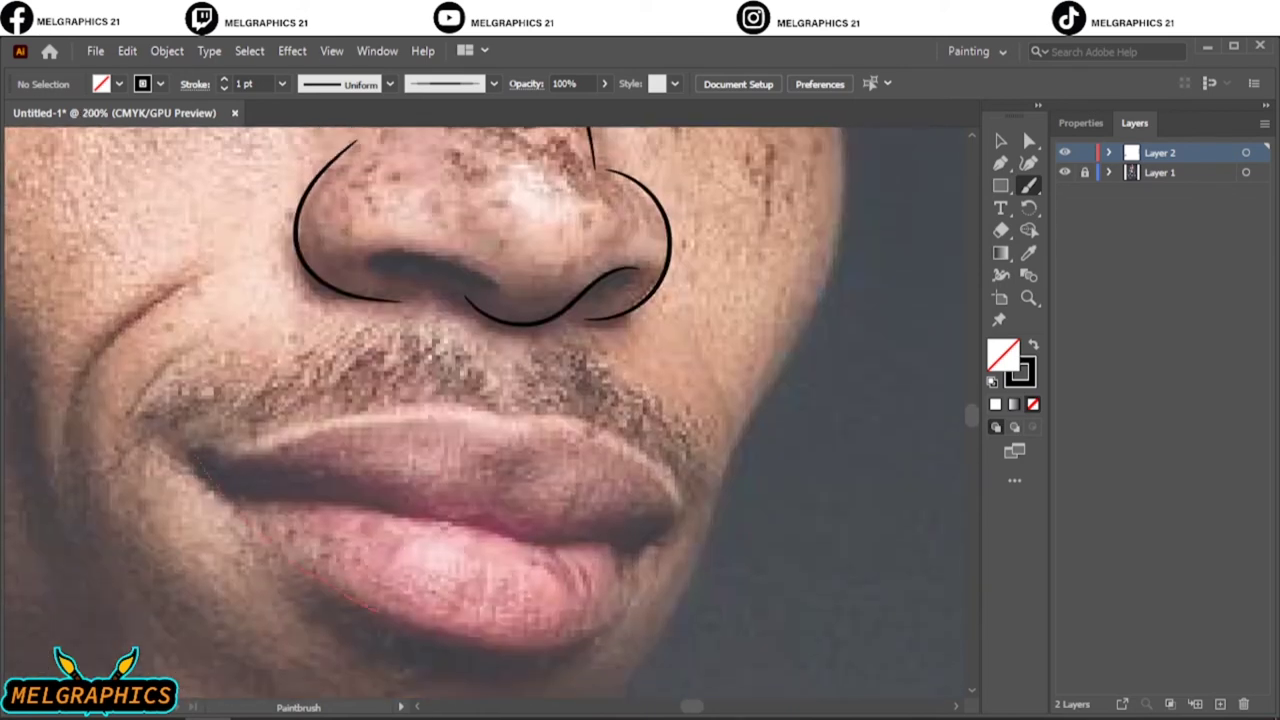
drag(600, 645, 650, 540)
mouse_move(195, 450)
mouse_down()
mouse_move(527, 425)
mouse_move(650, 540)
mouse_up()
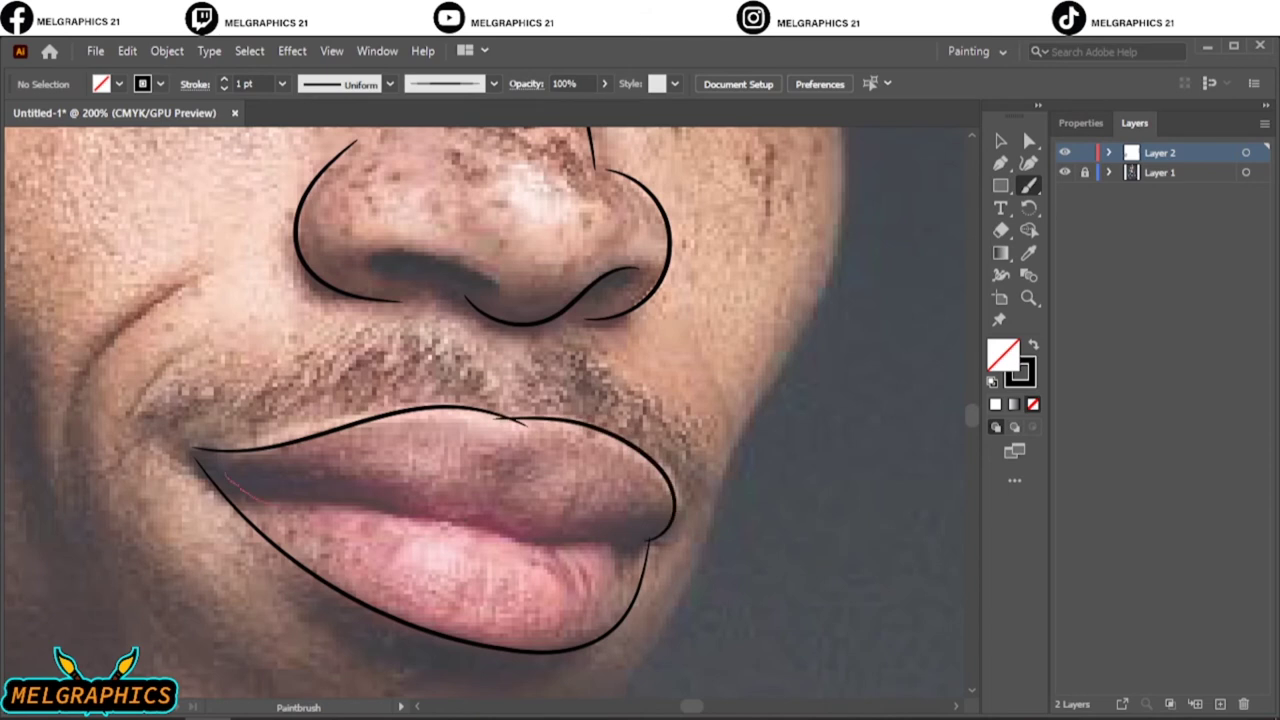
drag(262, 501, 345, 514)
key(ctrl+z)
scroll(570, 540, up, 1)
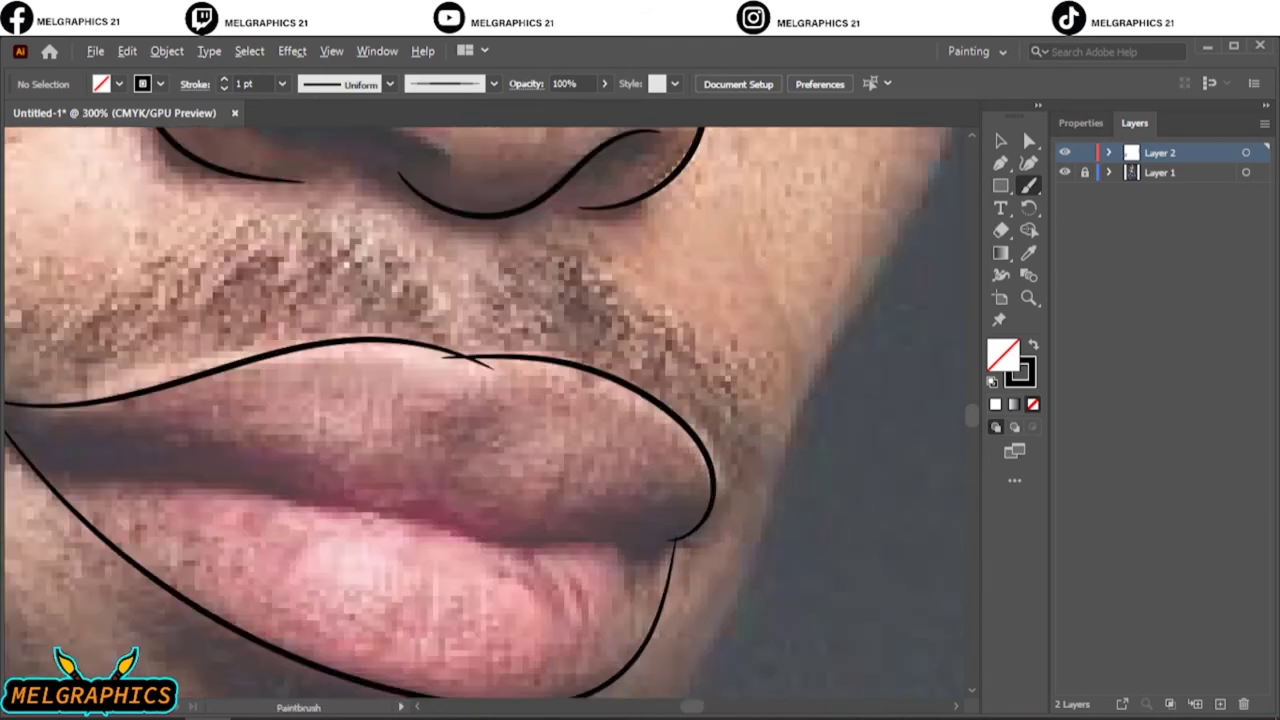
drag(440, 515, 678, 540)
key(ctrl+z)
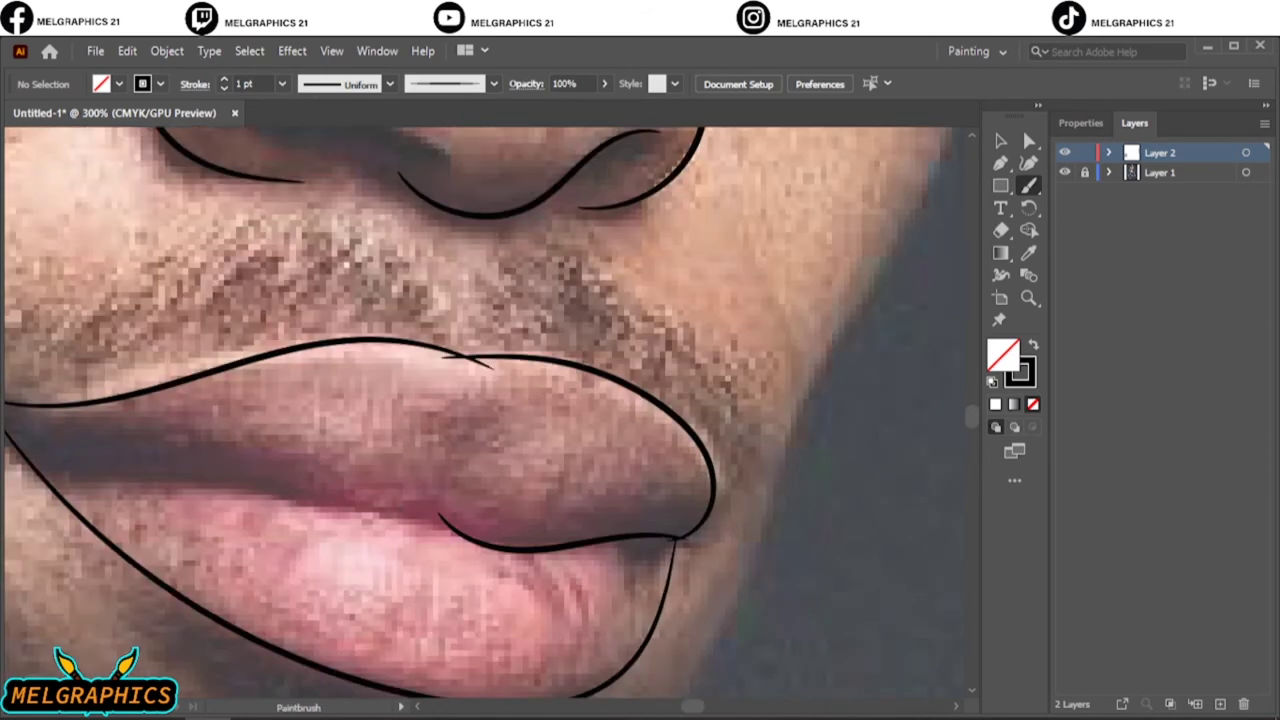
drag(352, 505, 440, 515)
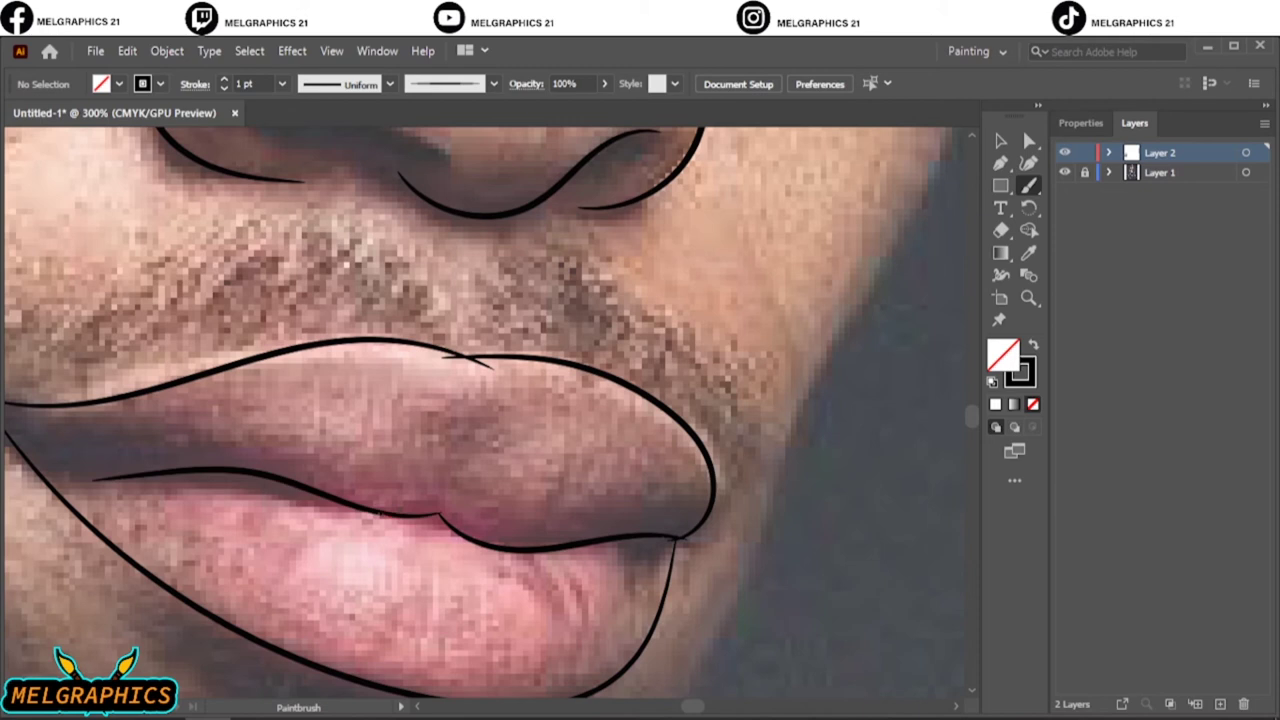
alt+scroll(570, 464, down, 5)
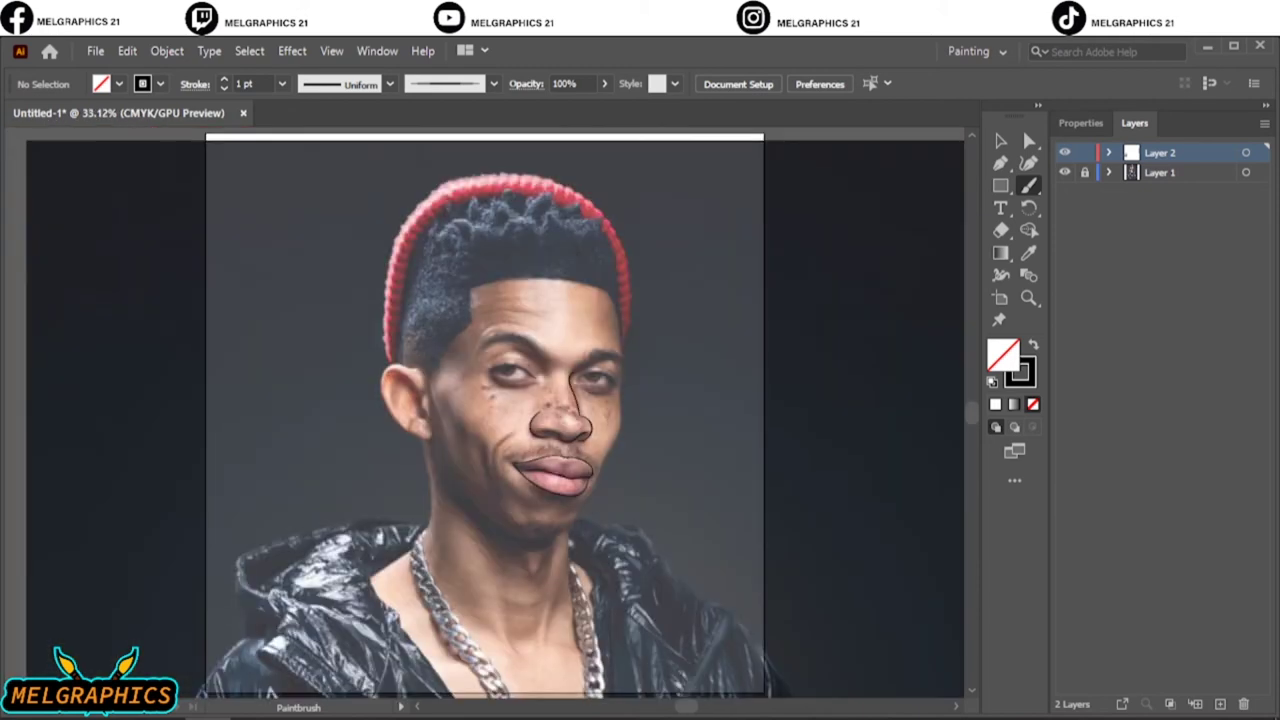
Step: Ink the first eye's upper and lower lids, corner hook and iris curve
alt+scroll(509, 368, up, 4)
alt+scroll(509, 368, up, 3)
mouse_move(342, 410)
mouse_down()
mouse_move(560, 380)
mouse_move(766, 518)
mouse_up()
drag(660, 497, 762, 515)
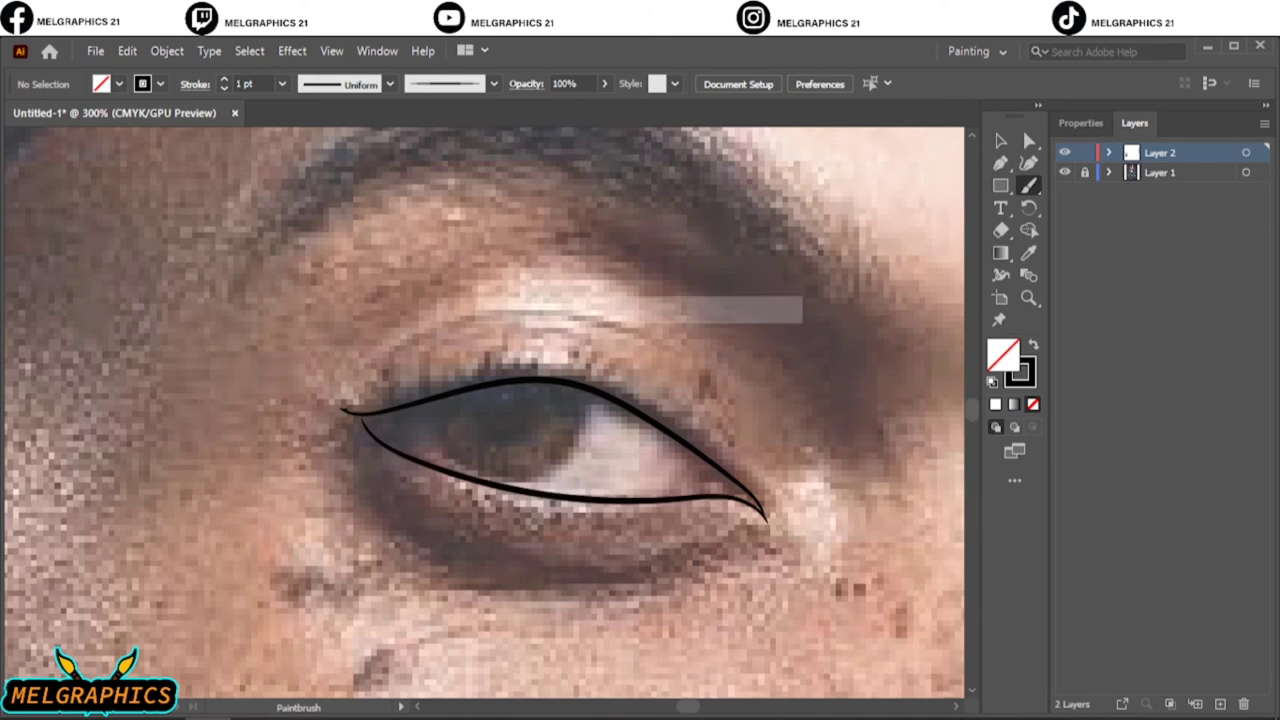
drag(666, 500, 712, 464)
drag(484, 482, 488, 486)
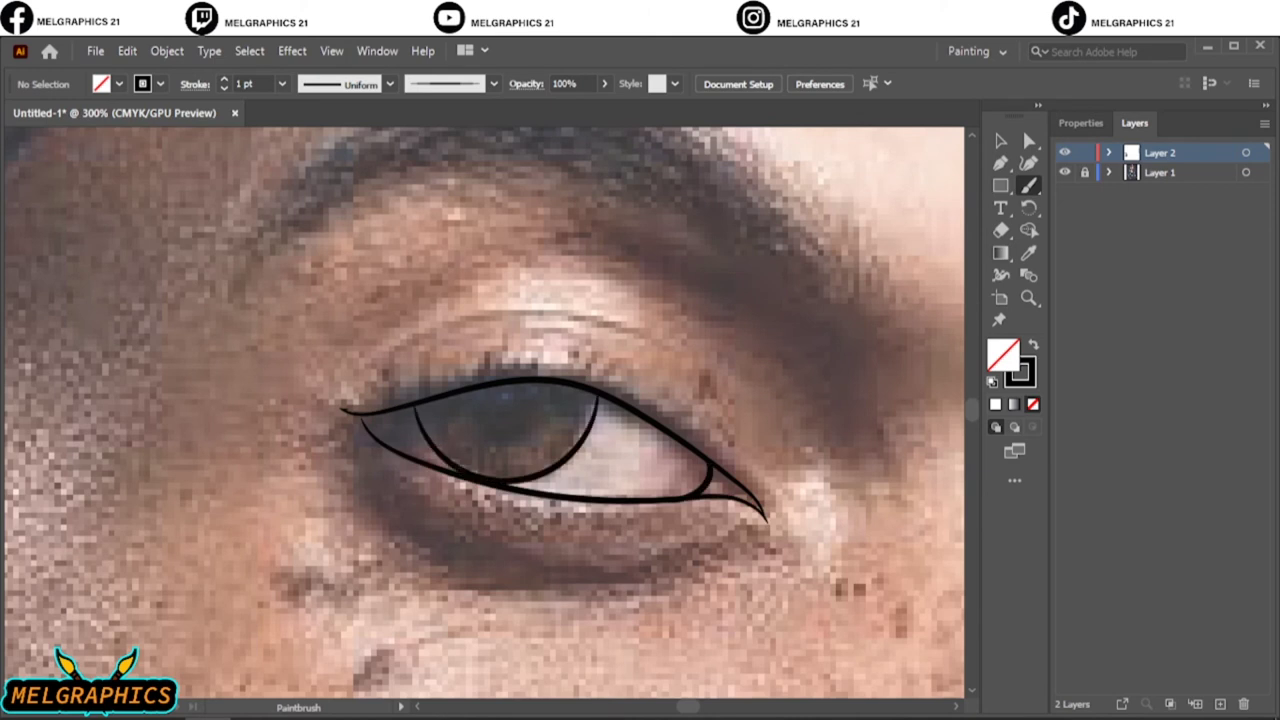
scroll(450, 462, down, 3)
scroll(843, 471, up, 4)
scroll(485, 410, right, 2)
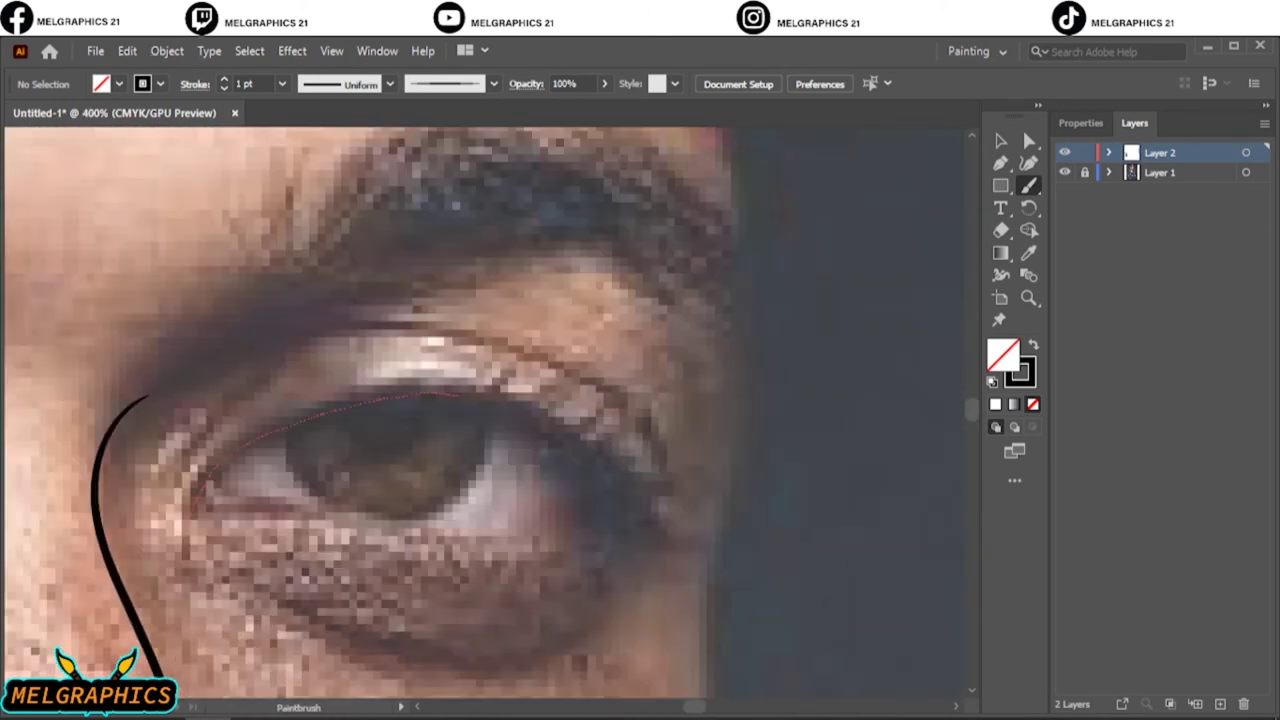
Step: Ink the other eye's lids and iris, plus crease lines above both eyes
mouse_move(456, 394)
mouse_down()
mouse_move(665, 505)
mouse_move(632, 502)
mouse_up()
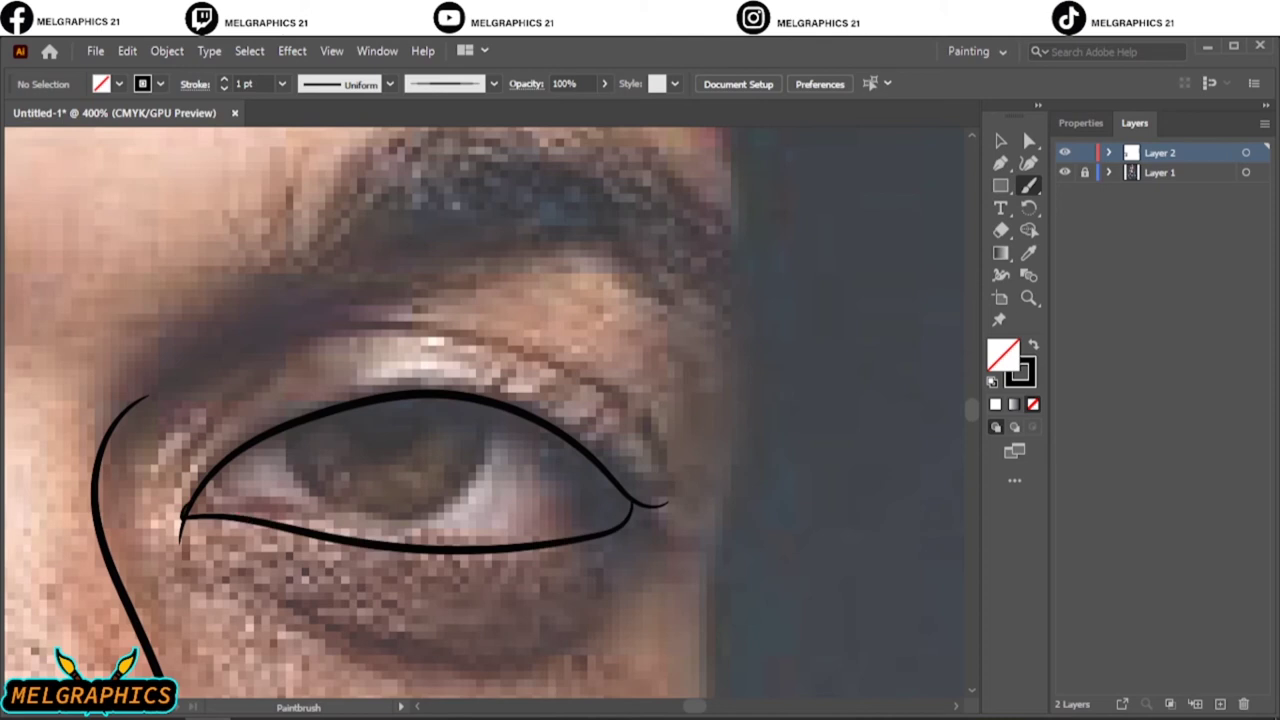
drag(242, 520, 228, 460)
mouse_move(285, 428)
mouse_down()
mouse_move(440, 500)
mouse_move(494, 404)
mouse_up()
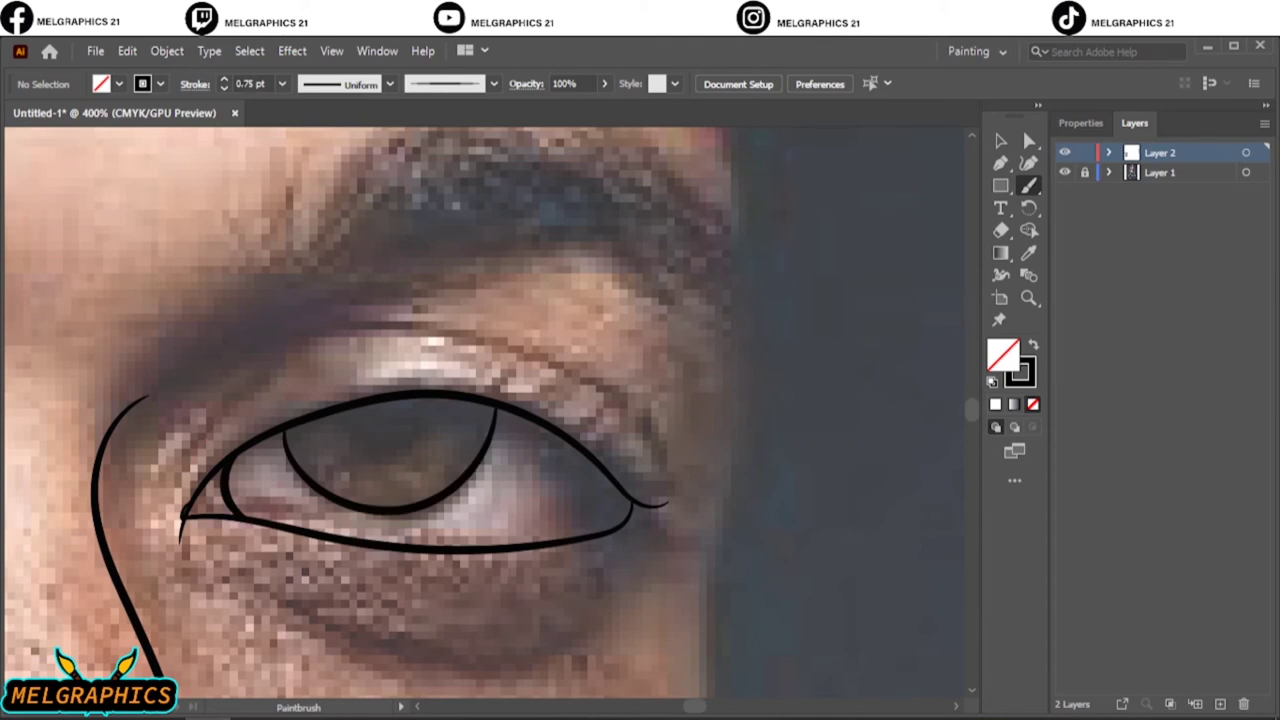
mouse_move(174, 475)
mouse_down()
mouse_move(320, 345)
mouse_move(660, 451)
mouse_up()
scroll(480, 410, down, 1)
key(ctrl+minus)
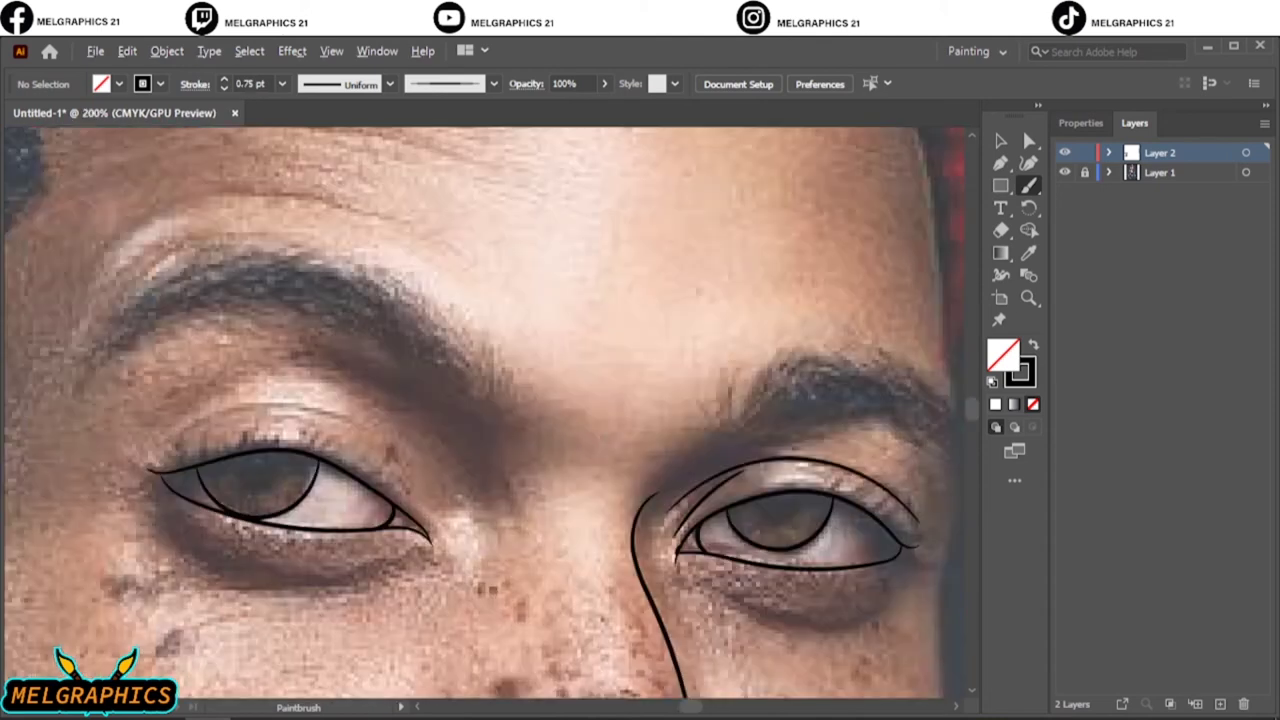
drag(166, 440, 355, 415)
drag(224, 425, 338, 428)
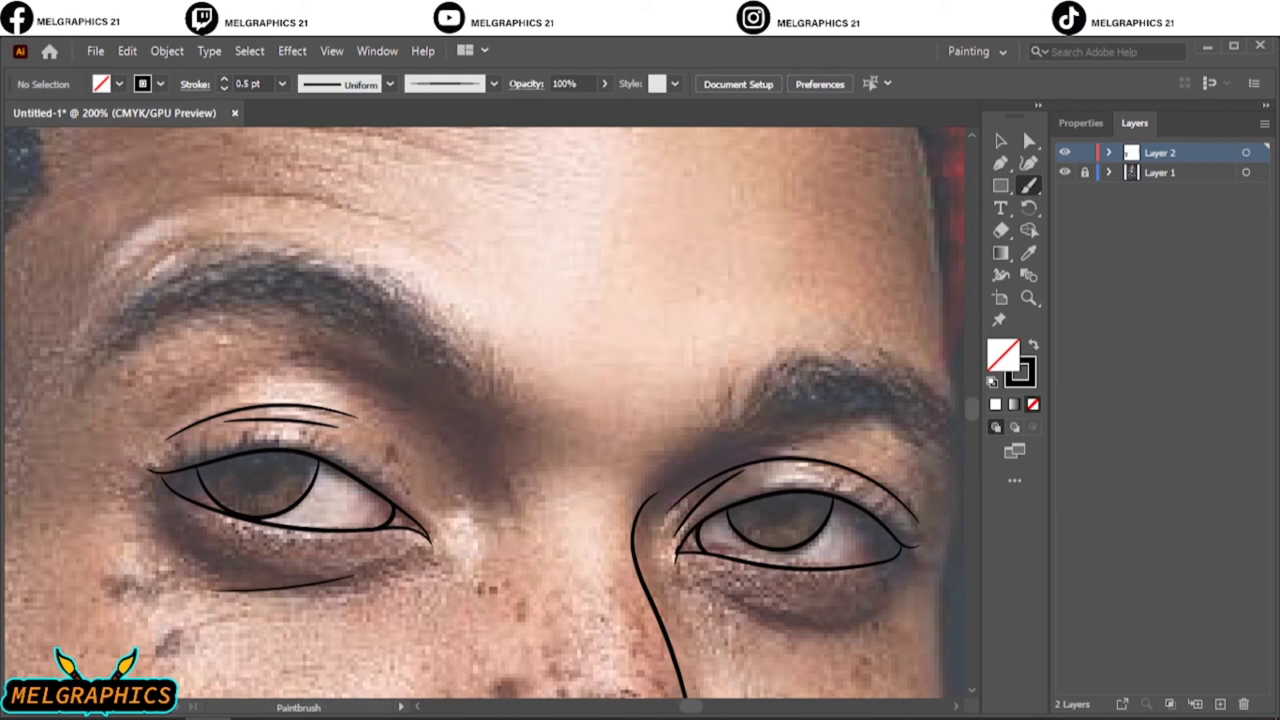
key(ctrl+minus)
key(ctrl+minus)
key(ctrl+minus)
key(ctrl+minus)
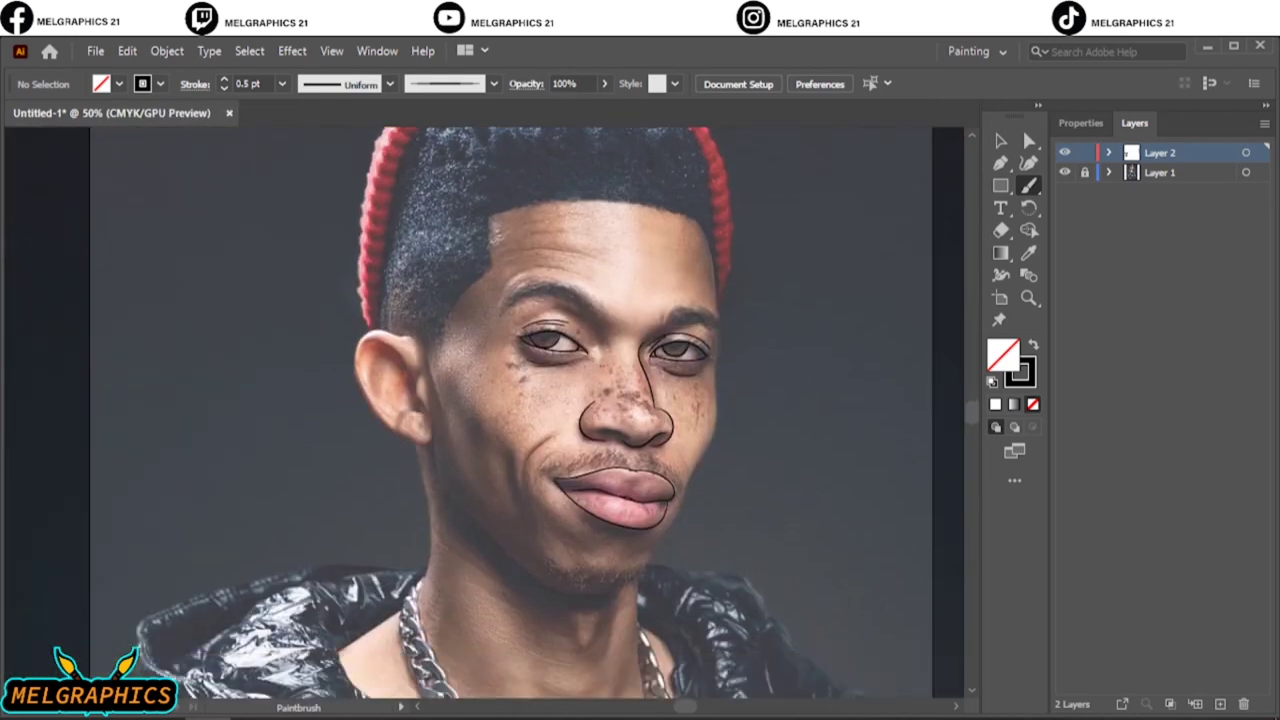
scroll(489, 413, up, 1)
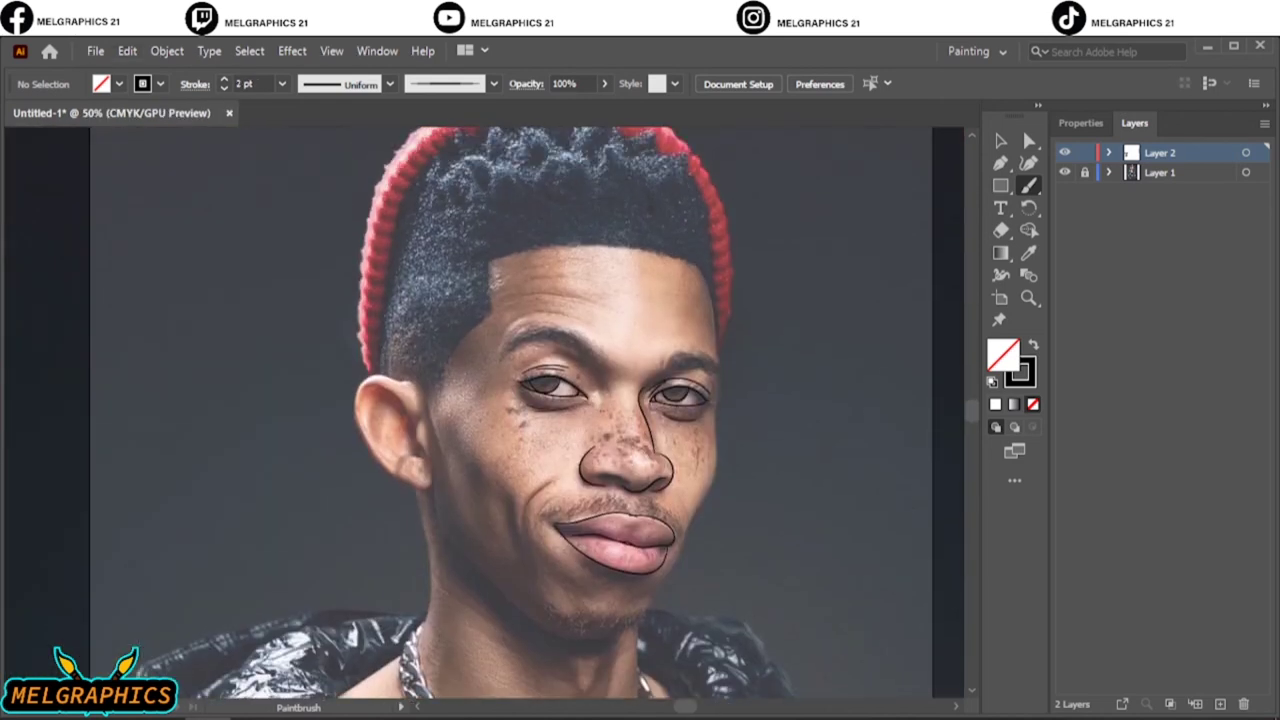
Step: Outline the ear and trace the jawline down to the chin
scroll(370, 430, up, 3)
mouse_move(458, 283)
mouse_down()
mouse_move(512, 286)
mouse_move(372, 516)
mouse_up()
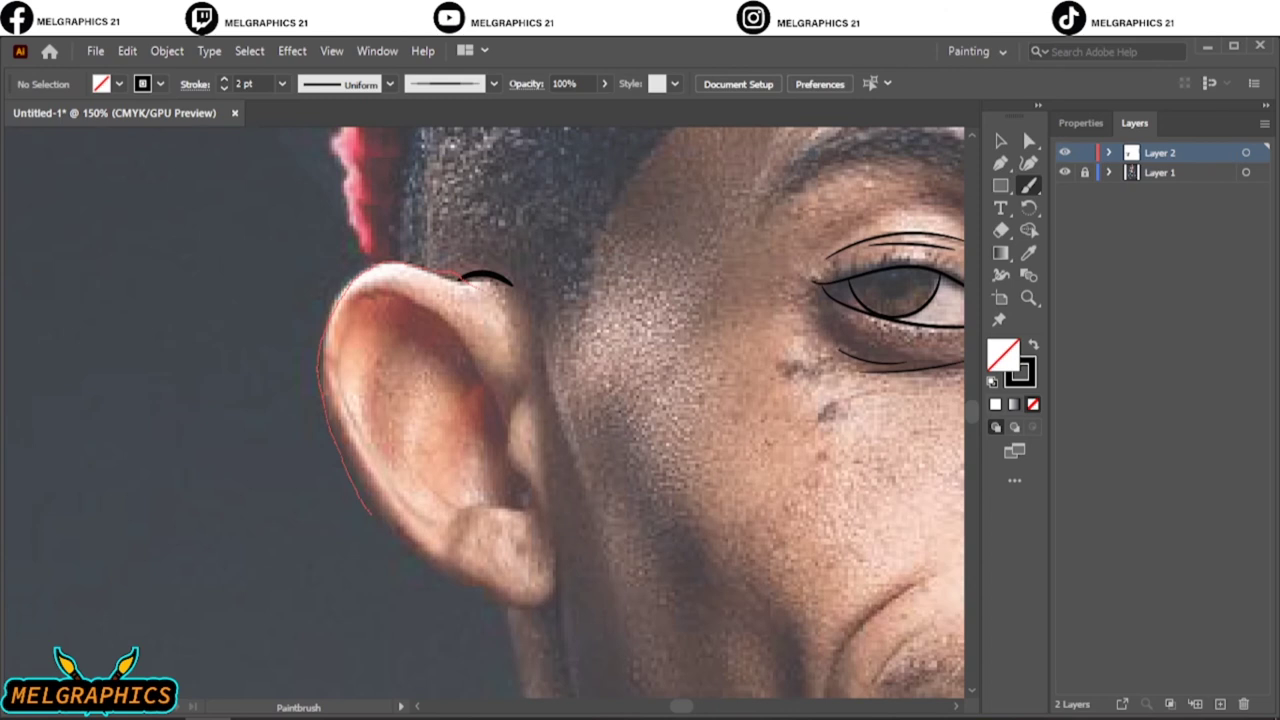
drag(512, 602, 558, 584)
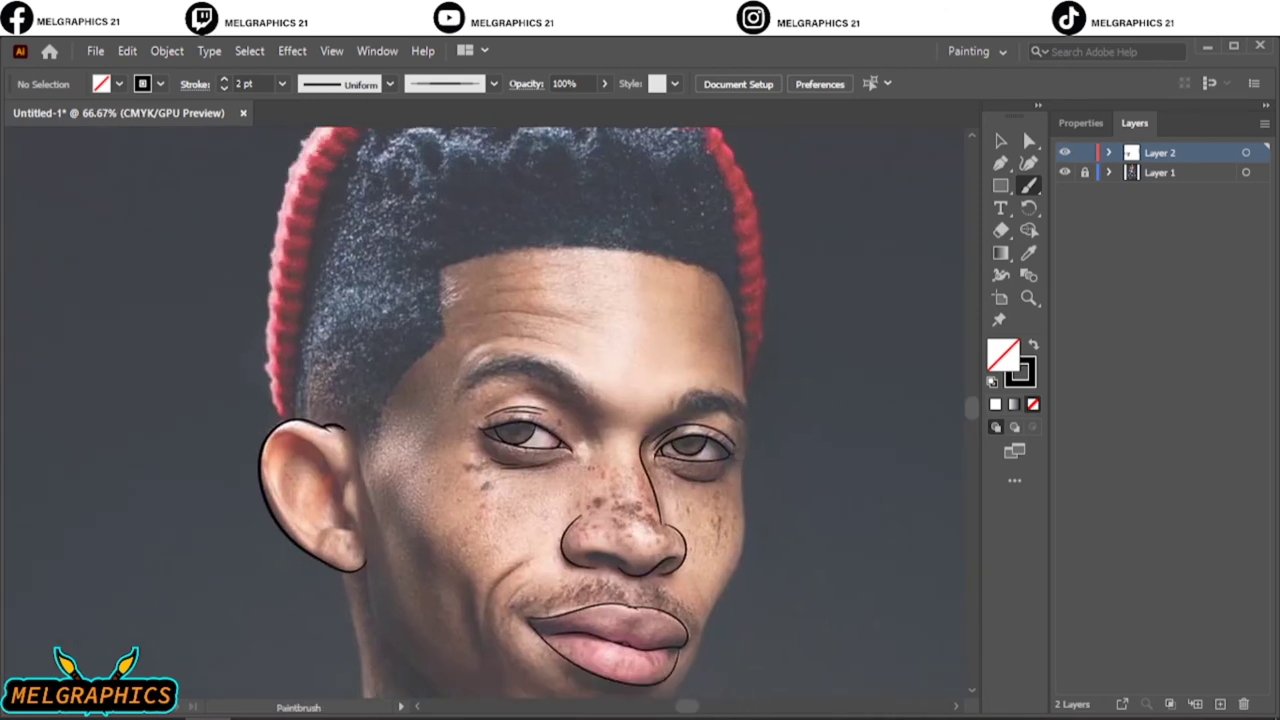
key(ctrl+plus)
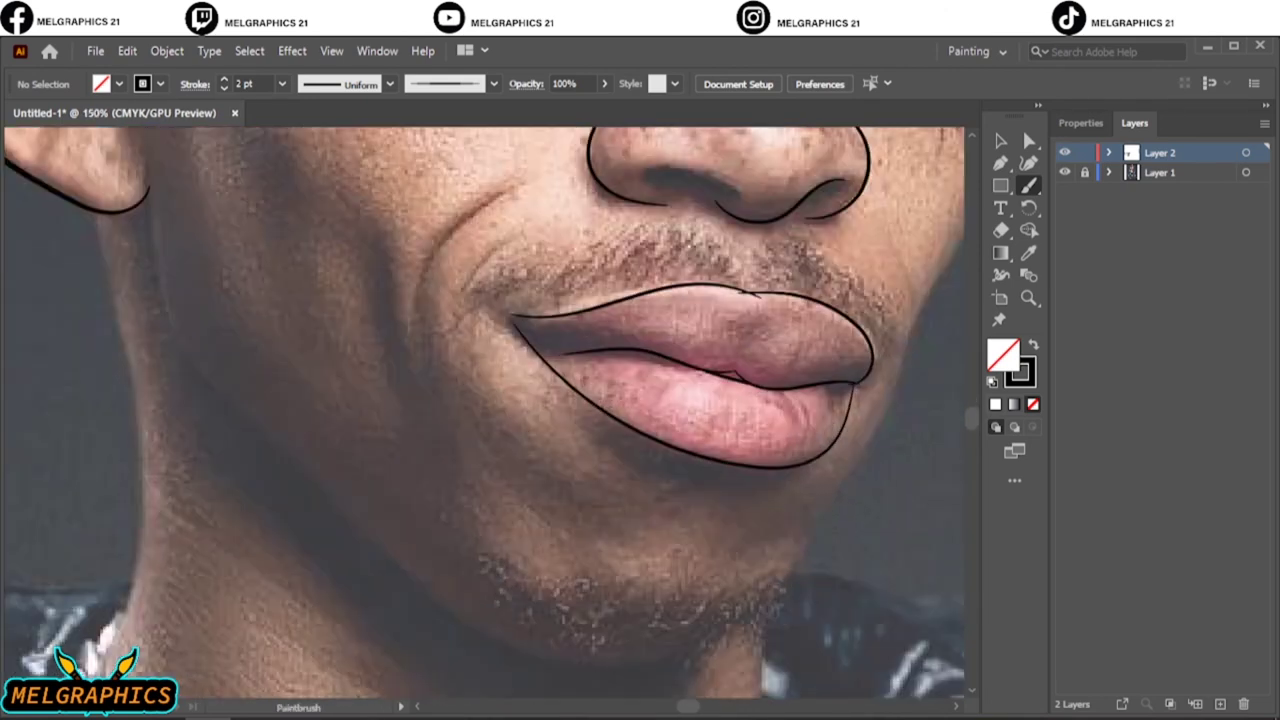
drag(520, 657, 572, 662)
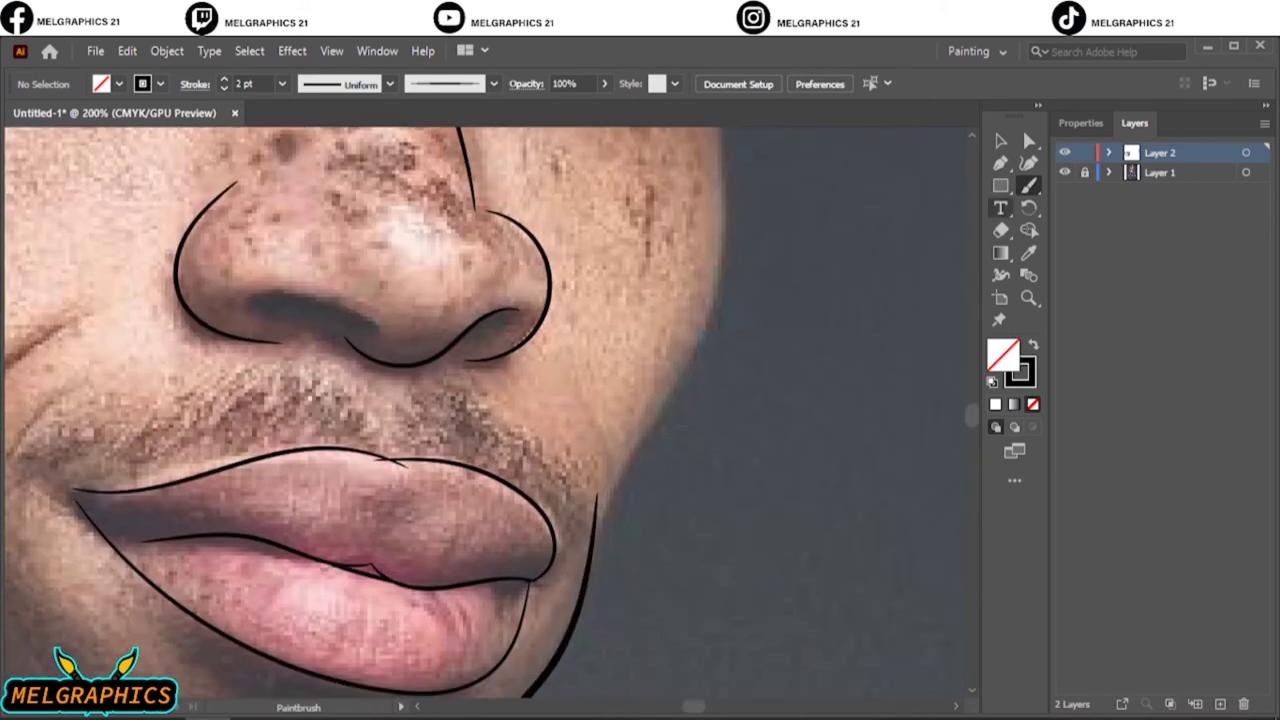
key(ctrl+z)
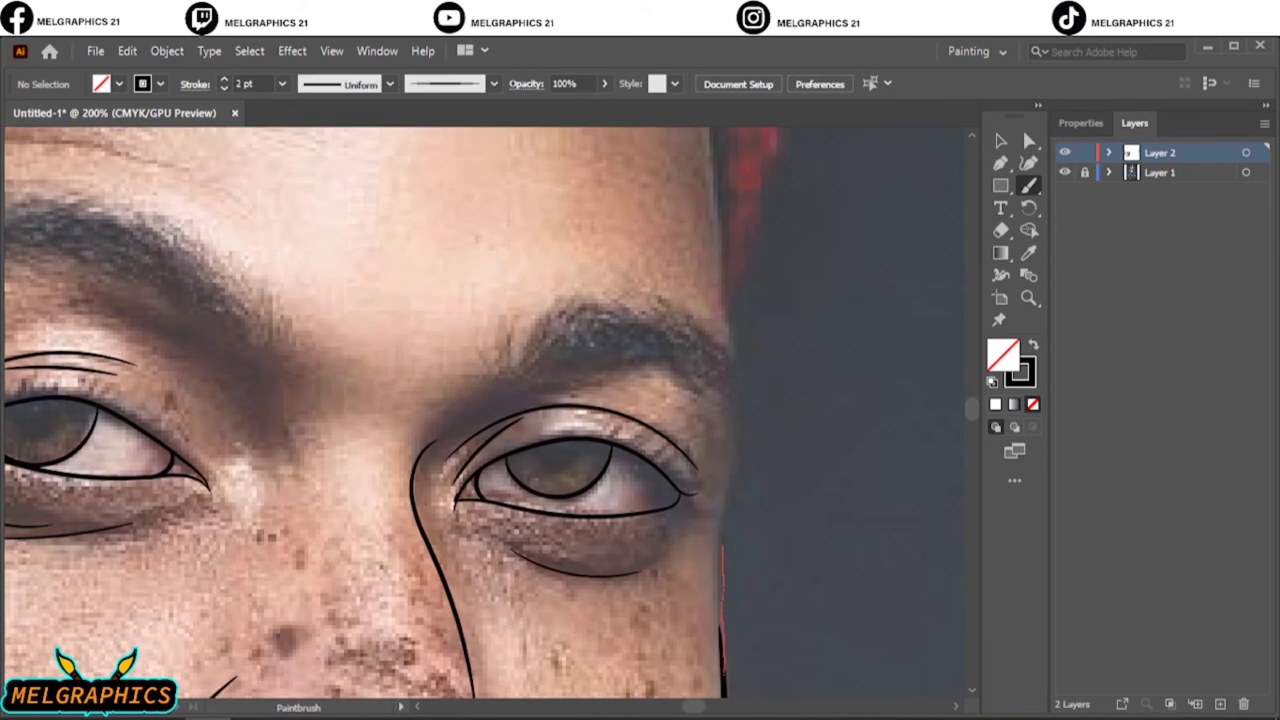
Step: Draw a wavy black line across the neck
key(ctrl+0)
scroll(423, 526, up, 4)
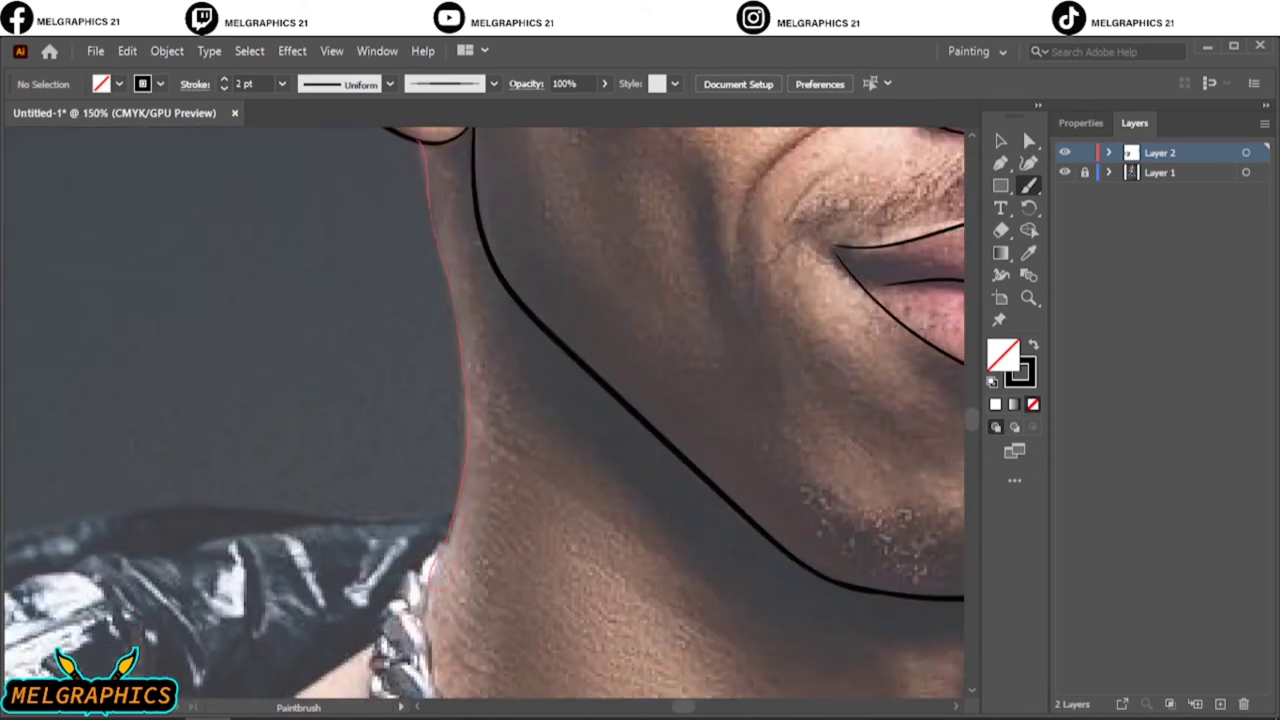
scroll(480, 400, down, 3)
scroll(480, 400, right, 5)
mouse_move(200, 412)
mouse_down()
mouse_move(458, 592)
mouse_move(490, 672)
mouse_up()
Step: Redraw the neck line's end curl and extend the wavy line rightward
key(ctrl+z)
scroll(500, 680, up, 2)
mouse_move(330, 378)
mouse_down()
mouse_move(410, 476)
mouse_move(420, 560)
mouse_move(540, 550)
mouse_move(766, 600)
mouse_move(830, 590)
mouse_up()
scroll(830, 590, right, 5)
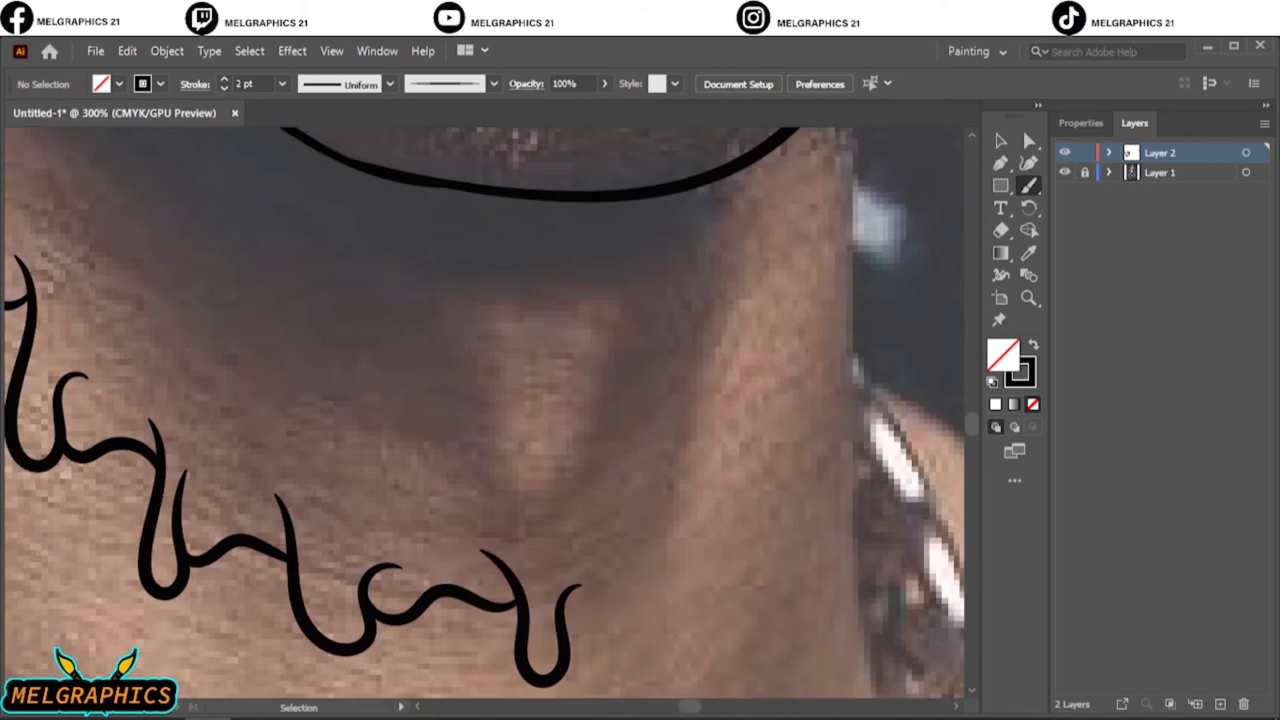
scroll(578, 590, right, 2)
drag(468, 590, 725, 540)
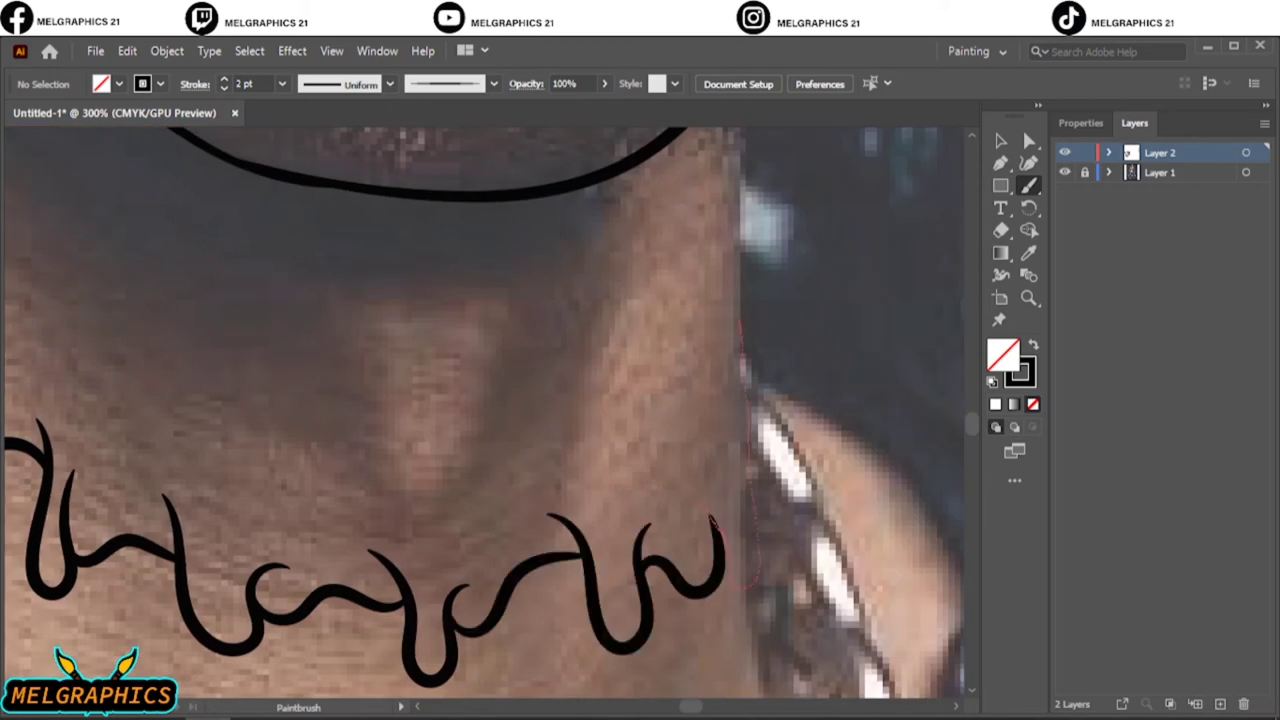
drag(757, 585, 758, 590)
key(ctrl+0)
Step: Trace the neck edge beside the necklace and a curved line down the neck
scroll(545, 500, up, 5)
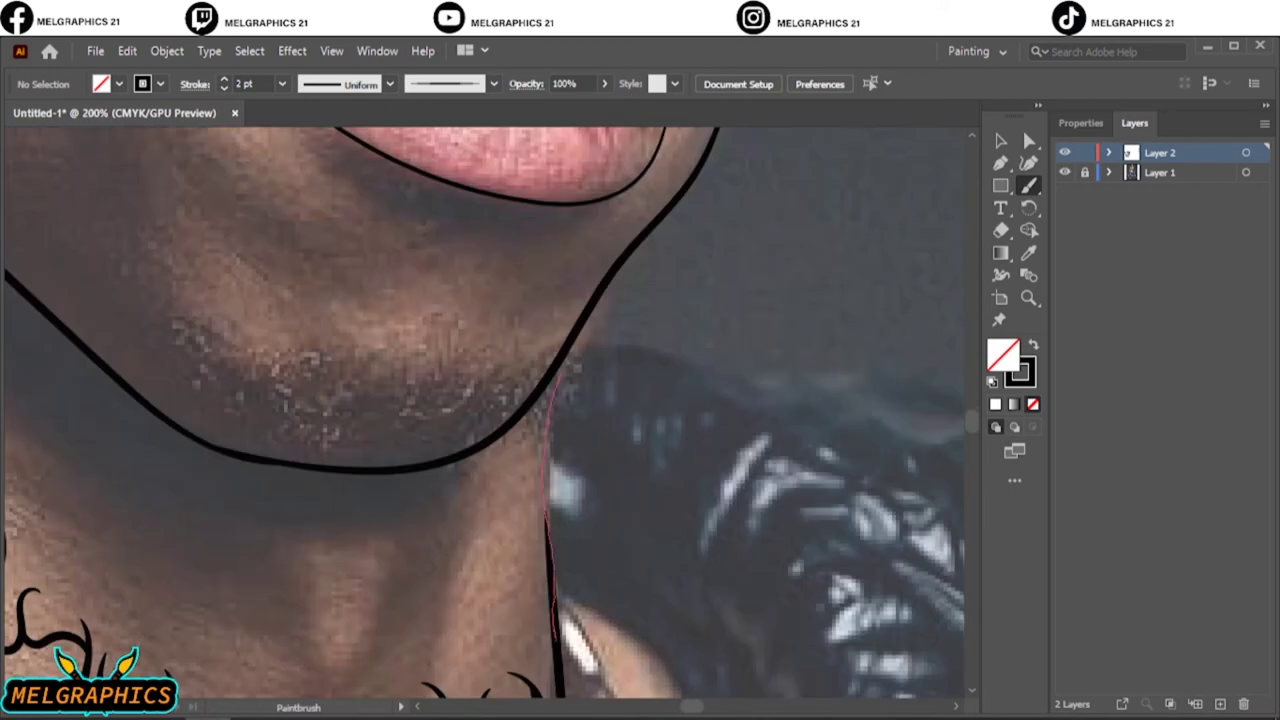
drag(556, 630, 556, 638)
key(ctrl+0)
scroll(490, 520, up, 5)
drag(614, 428, 527, 598)
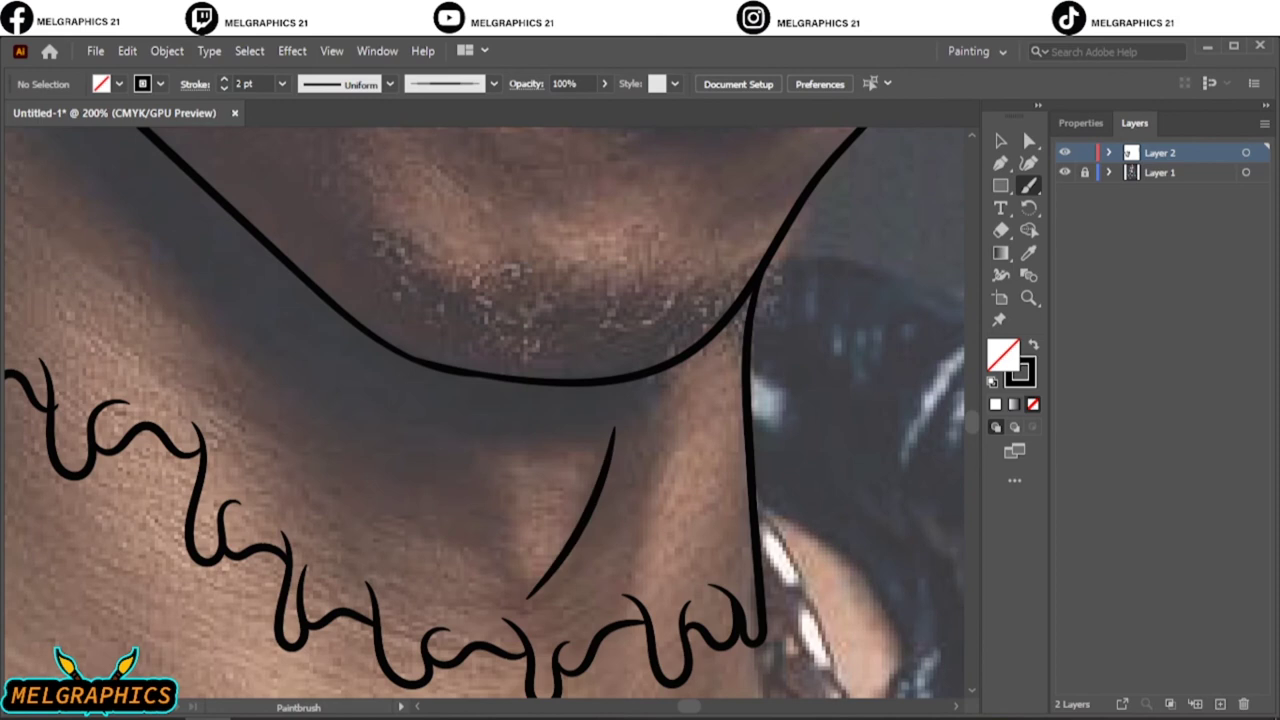
key(ctrl+z)
drag(614, 432, 512, 598)
key(ctrl+0)
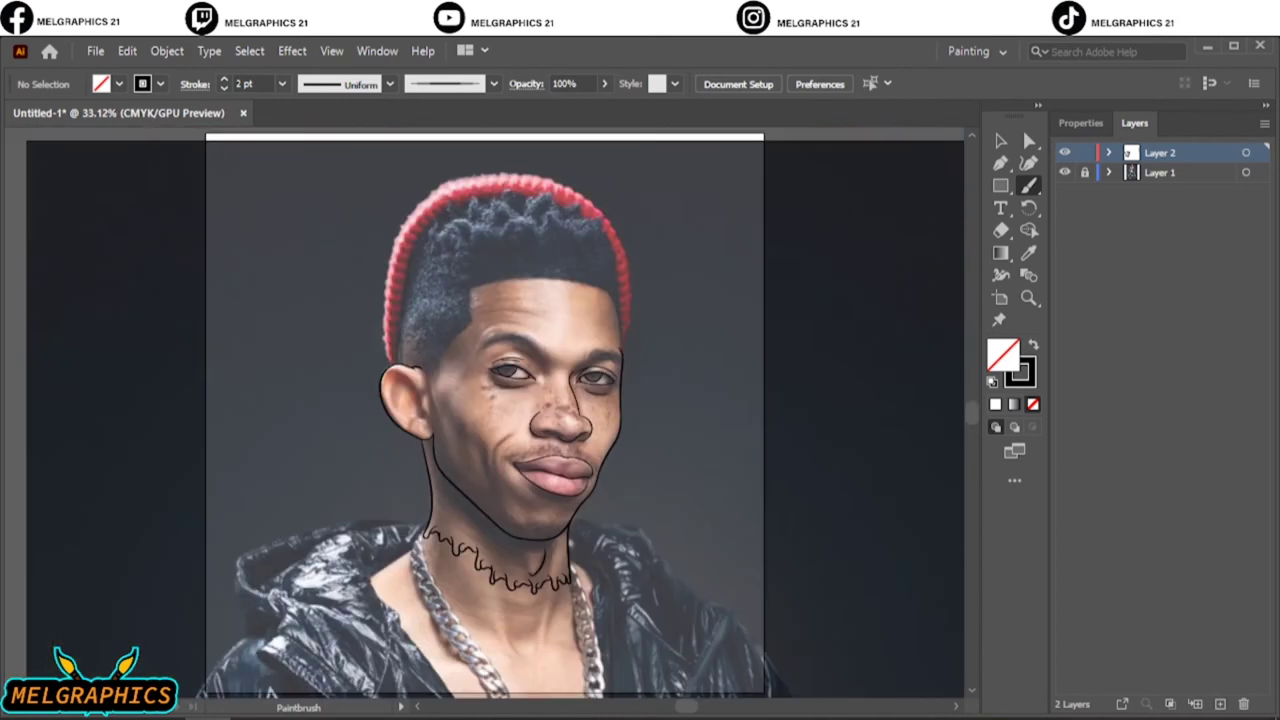
scroll(567, 367, up, 4)
Step: Draw a cheek crease and two forehead wrinkle lines
mouse_move(580, 402)
mouse_down()
mouse_move(650, 338)
mouse_move(772, 312)
mouse_up()
key(ctrl+0)
scroll(622, 180, up, 3)
key(ctrl+z)
drag(652, 284, 767, 276)
drag(662, 258, 767, 250)
scroll(700, 300, right, 5)
Step: Draw five 1 pt fold lines inside the ear outline
key(ctrl+0)
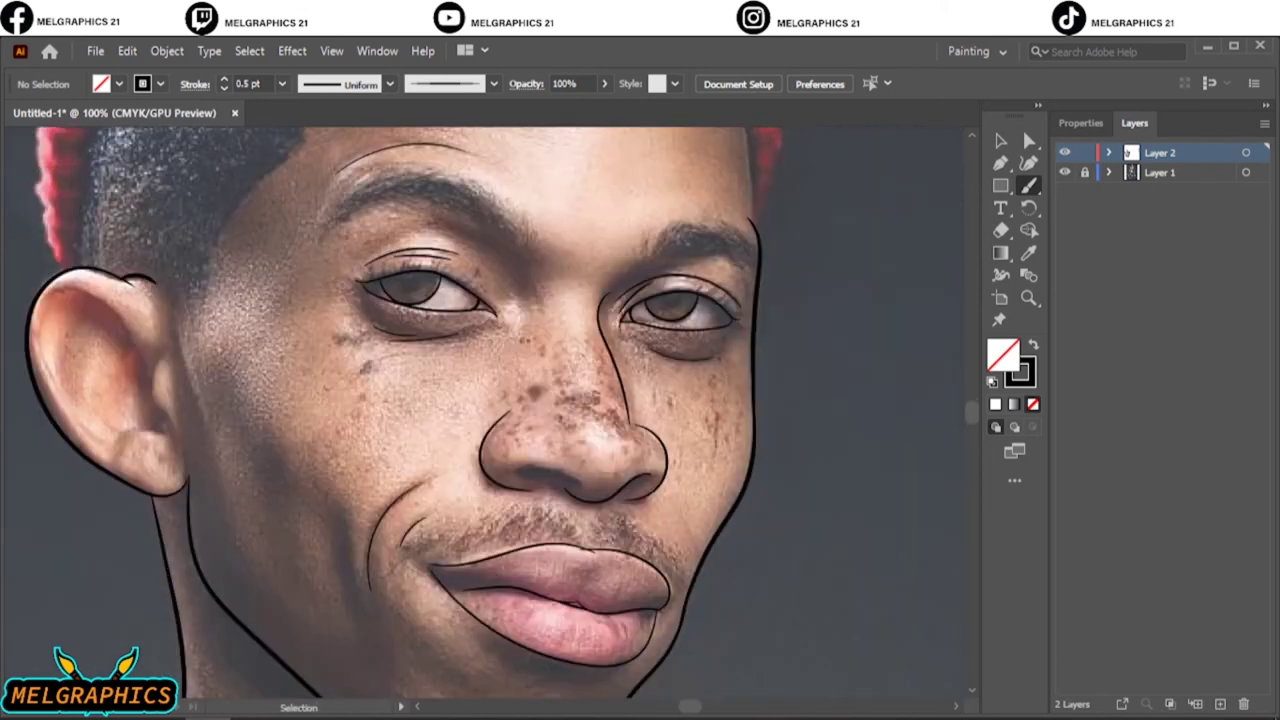
scroll(480, 410, left, 2)
scroll(230, 250, up, 3)
drag(415, 292, 418, 475)
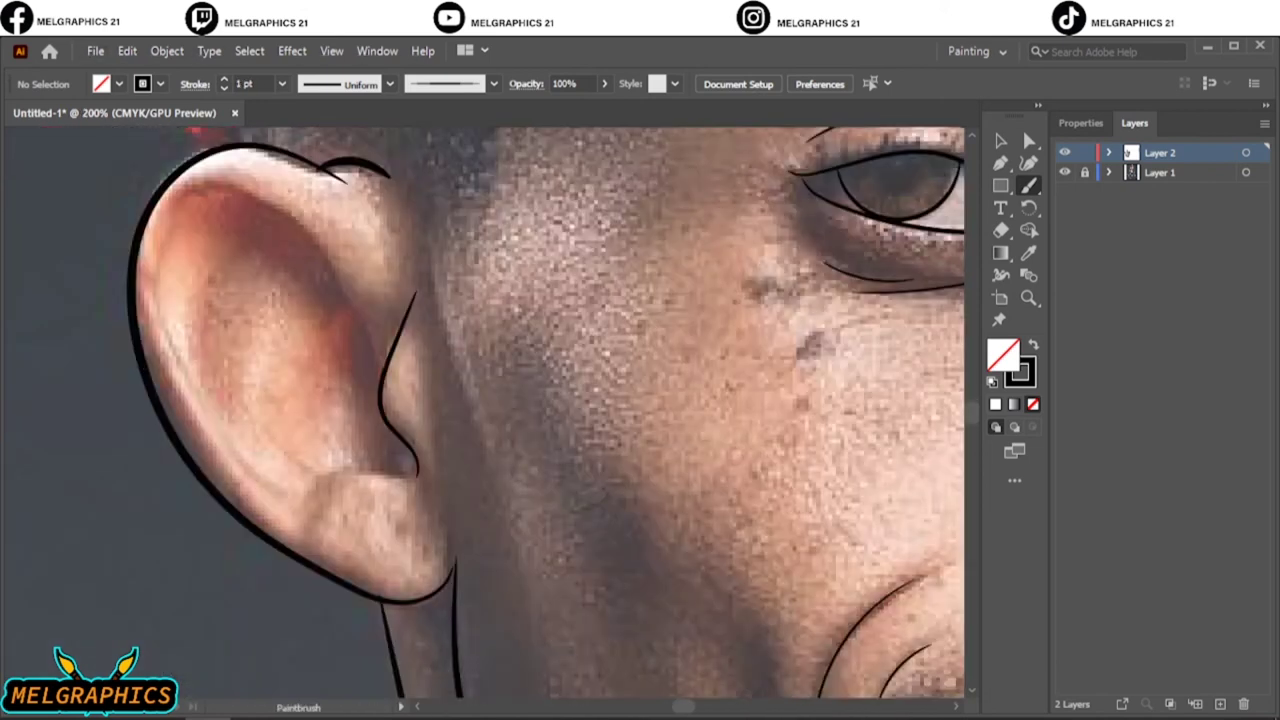
drag(210, 190, 375, 500)
drag(305, 470, 415, 515)
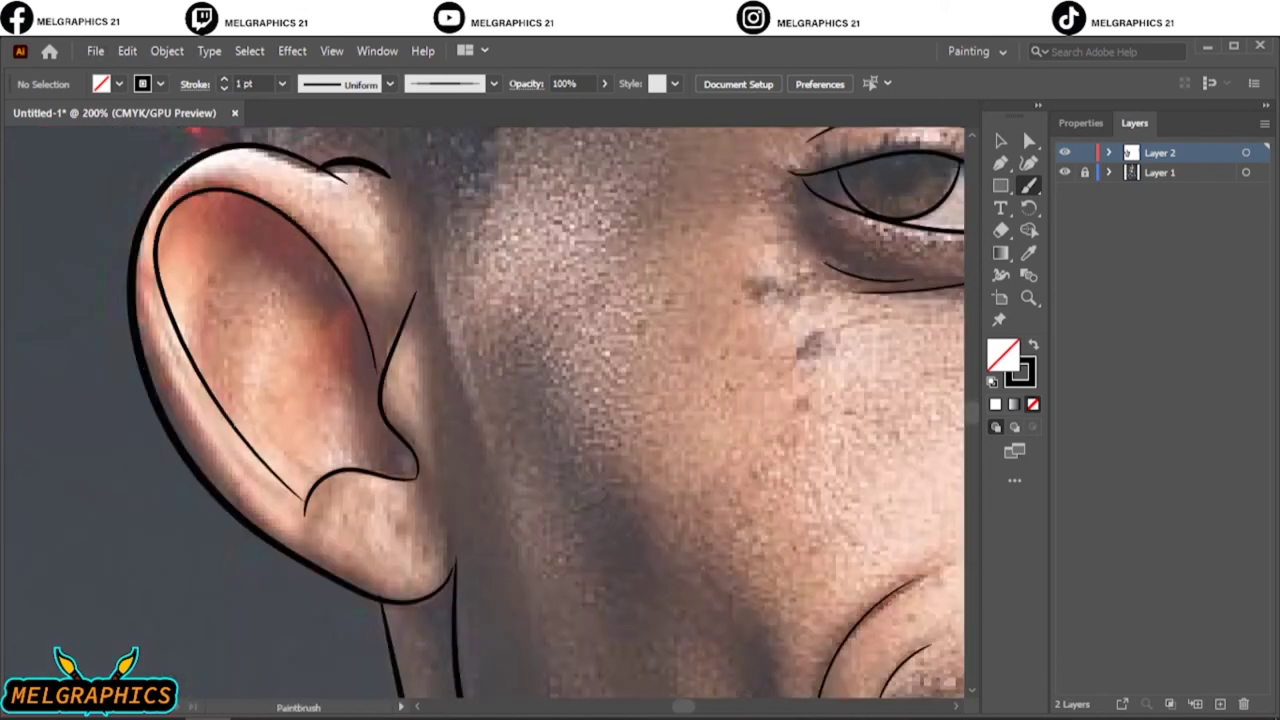
drag(345, 318, 282, 400)
drag(225, 230, 190, 322)
key(ctrl+0)
scroll(499, 222, up, 2)
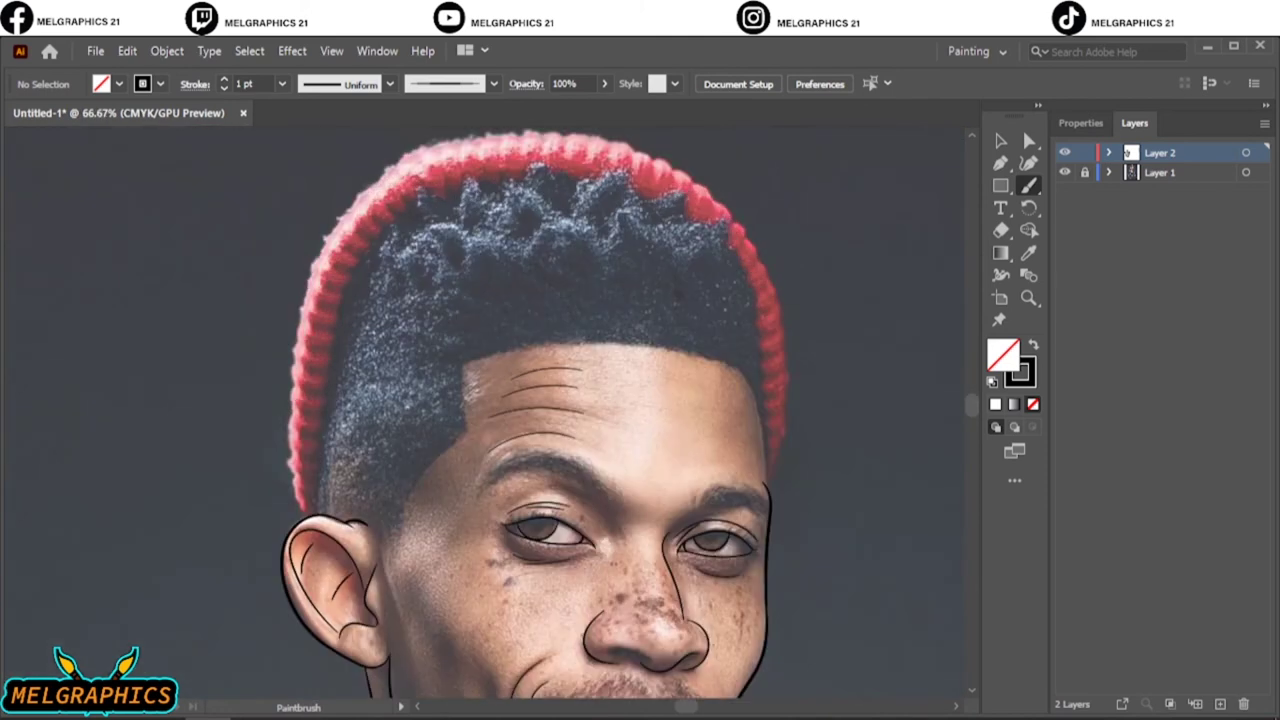
scroll(560, 620, up, 2)
scroll(560, 620, up, 2)
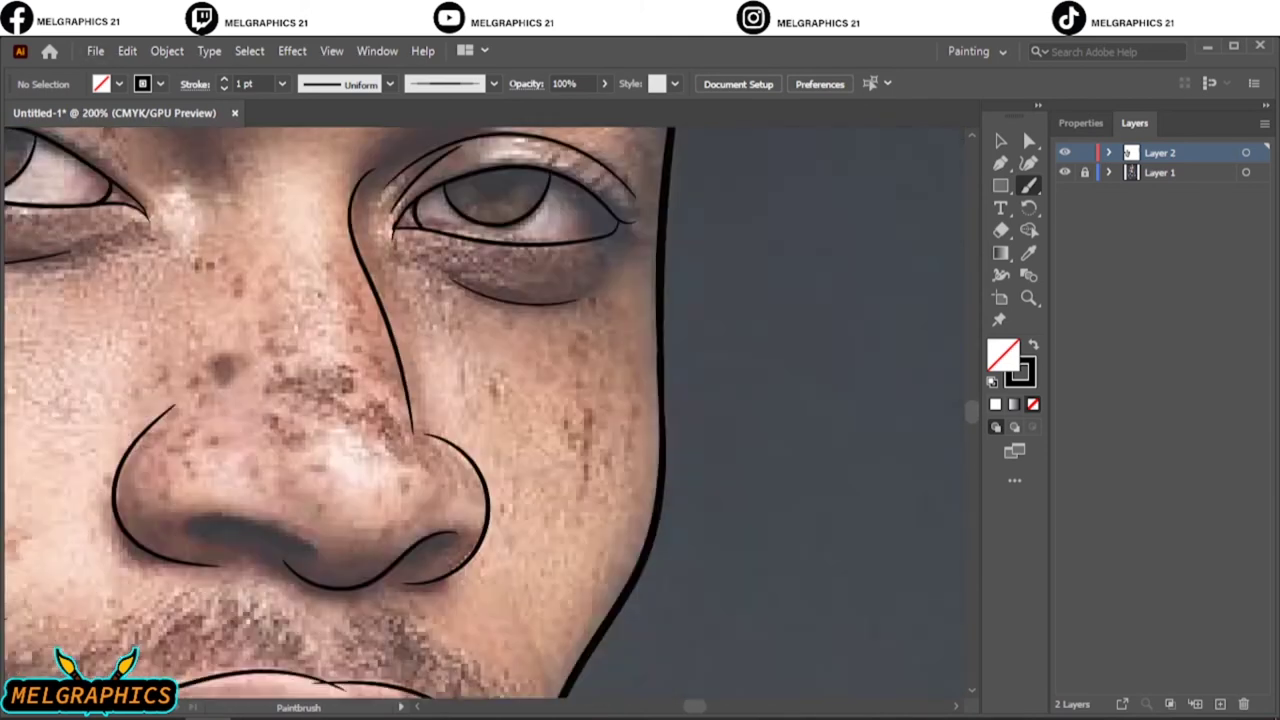
scroll(560, 620, up, 2)
Step: Switch to the Pencil tool with black as the fill colour
key(n)
key(shift+x)
double_click(1003, 354)
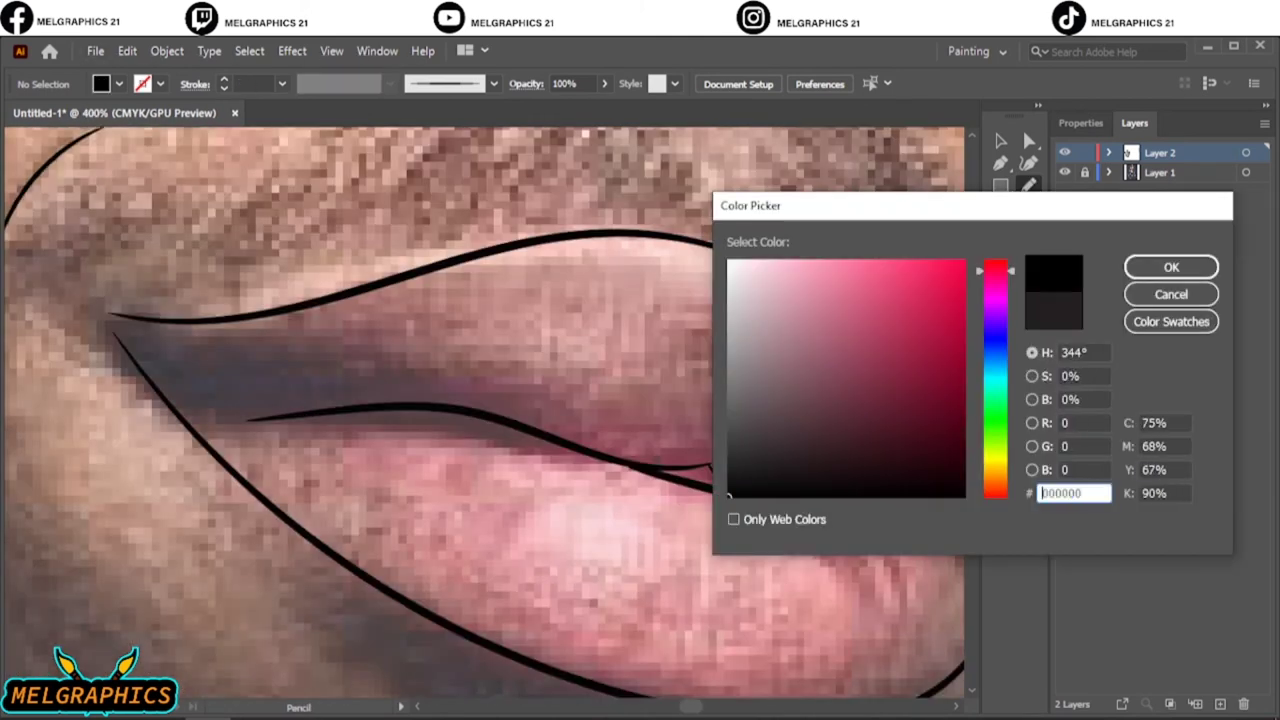
key(Escape)
Step: Draw solid black shadow shapes at both lip corners
drag(250, 315, 316, 368)
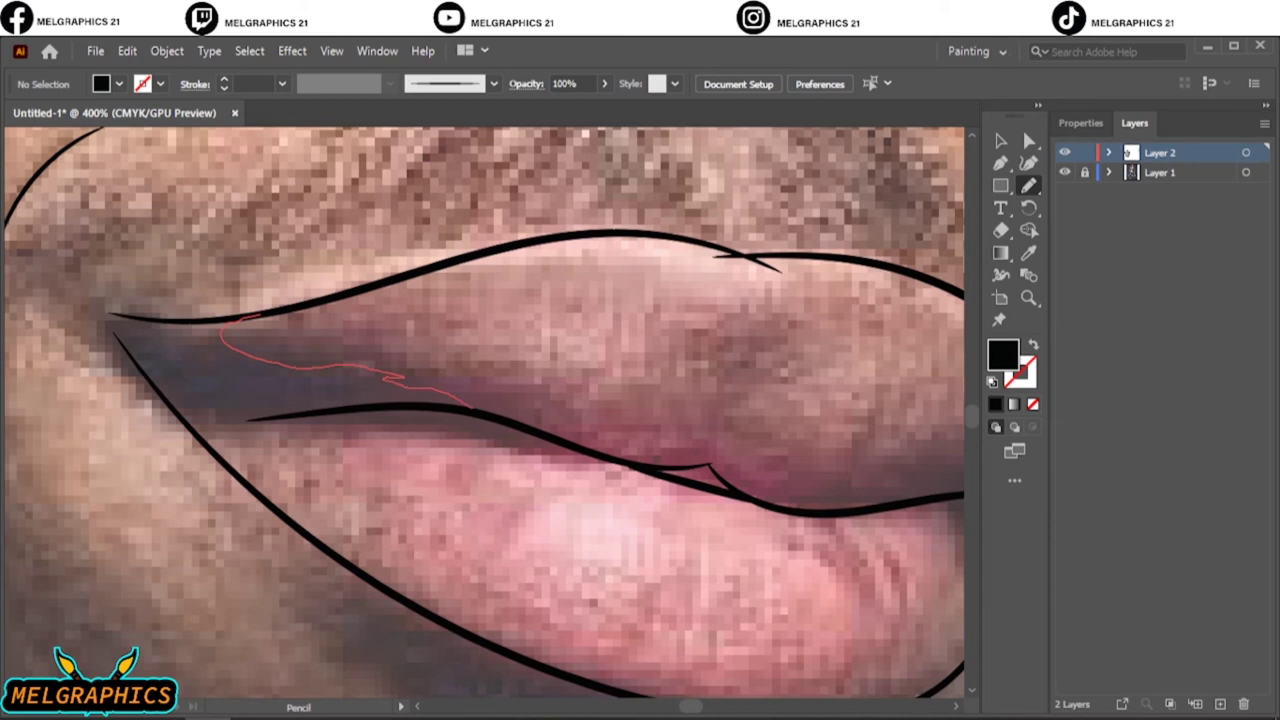
drag(470, 405, 336, 411)
drag(116, 312, 222, 320)
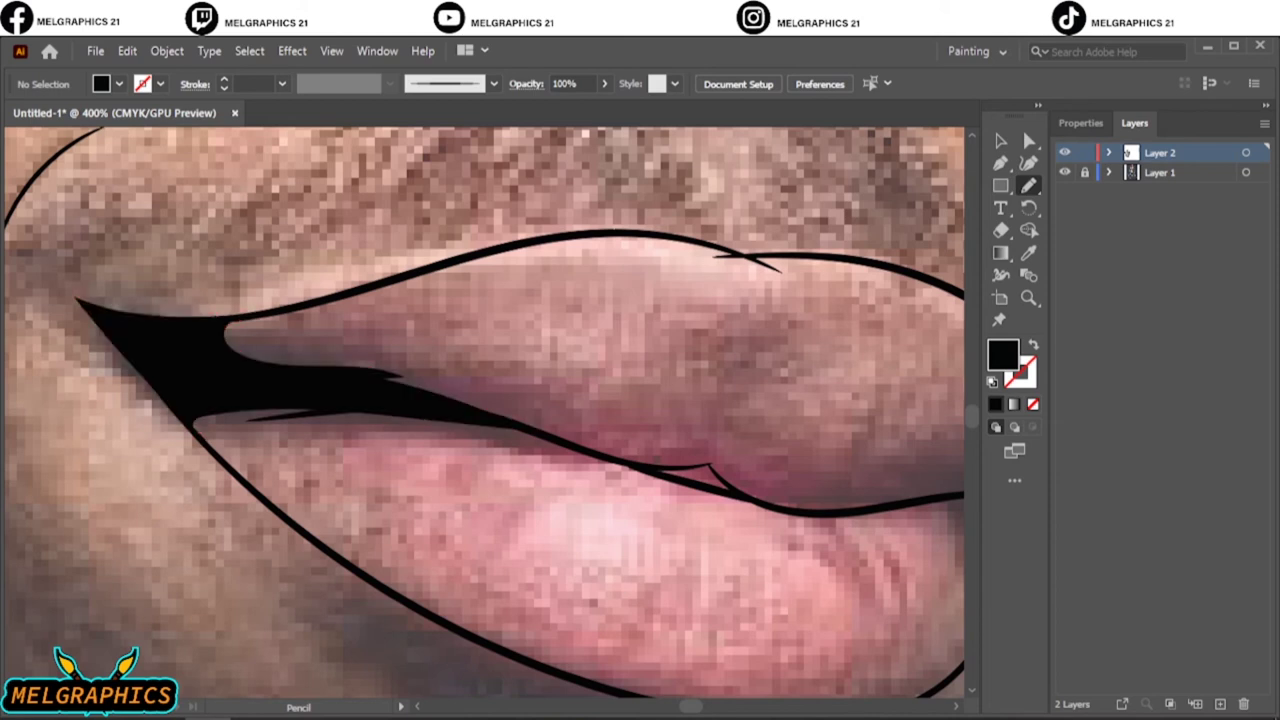
scroll(485, 418, right, 5)
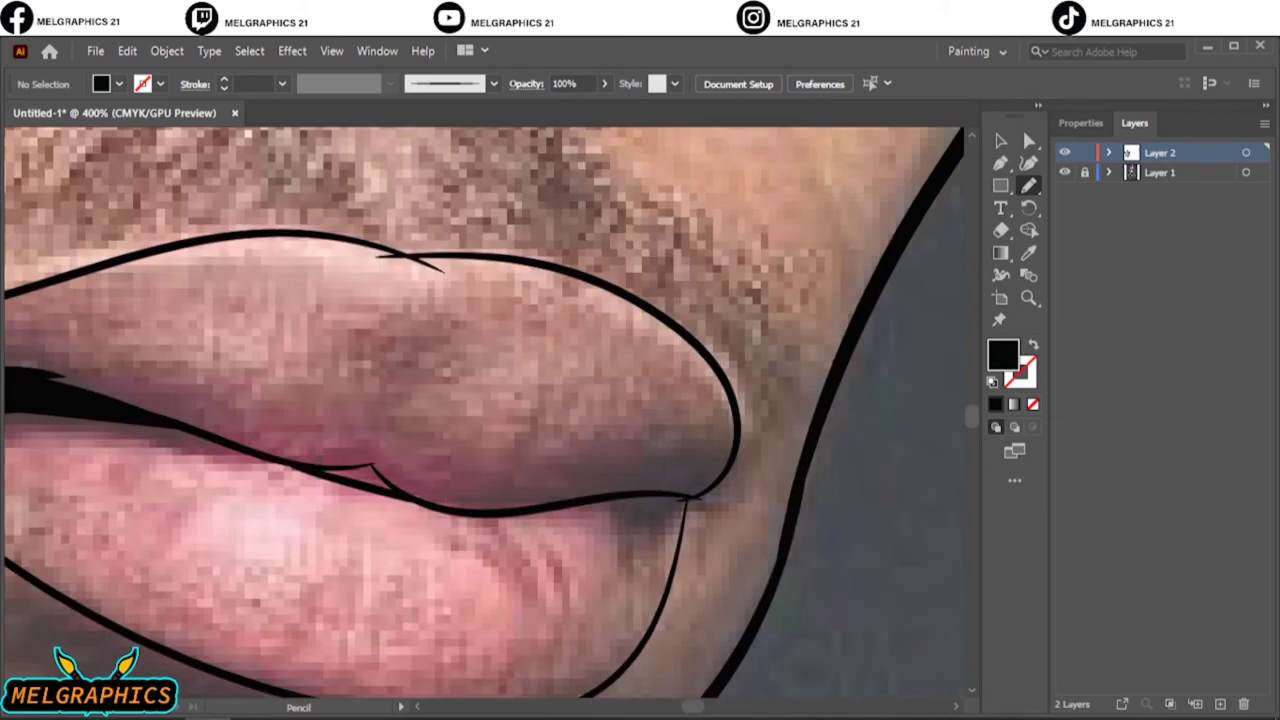
drag(640, 540, 668, 468)
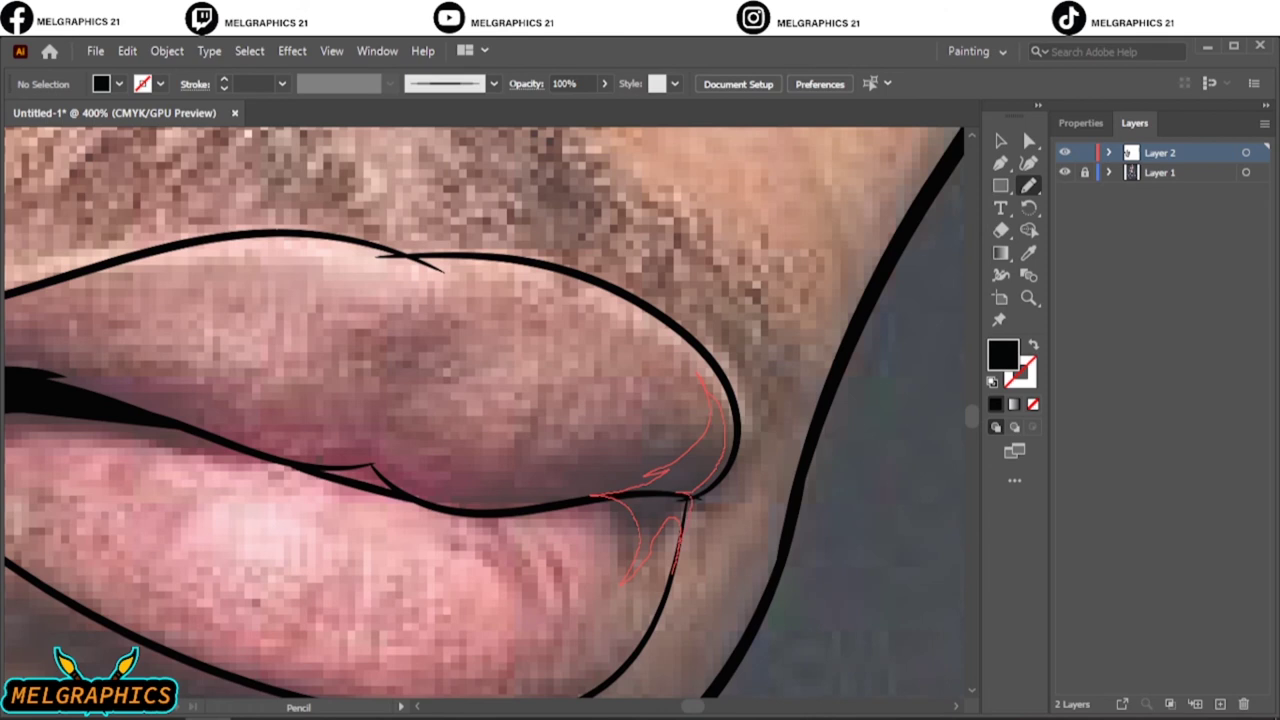
mouse_move(620, 583)
mouse_down()
mouse_move(640, 500)
mouse_move(735, 445)
mouse_up()
drag(640, 475, 700, 390)
drag(685, 515, 738, 440)
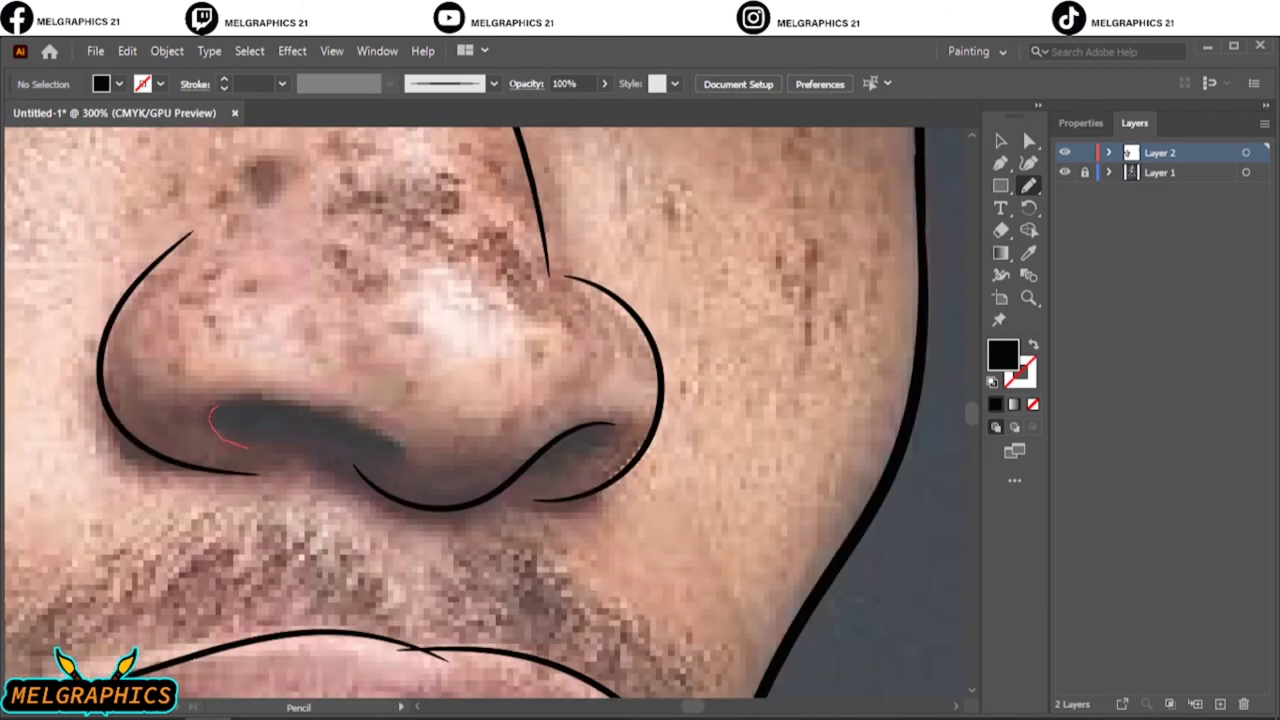
Step: Fill the nostril shadow and the eyelid and eye-corner shapes in black
mouse_move(400, 448)
mouse_down()
mouse_move(245, 446)
mouse_move(252, 432)
mouse_up()
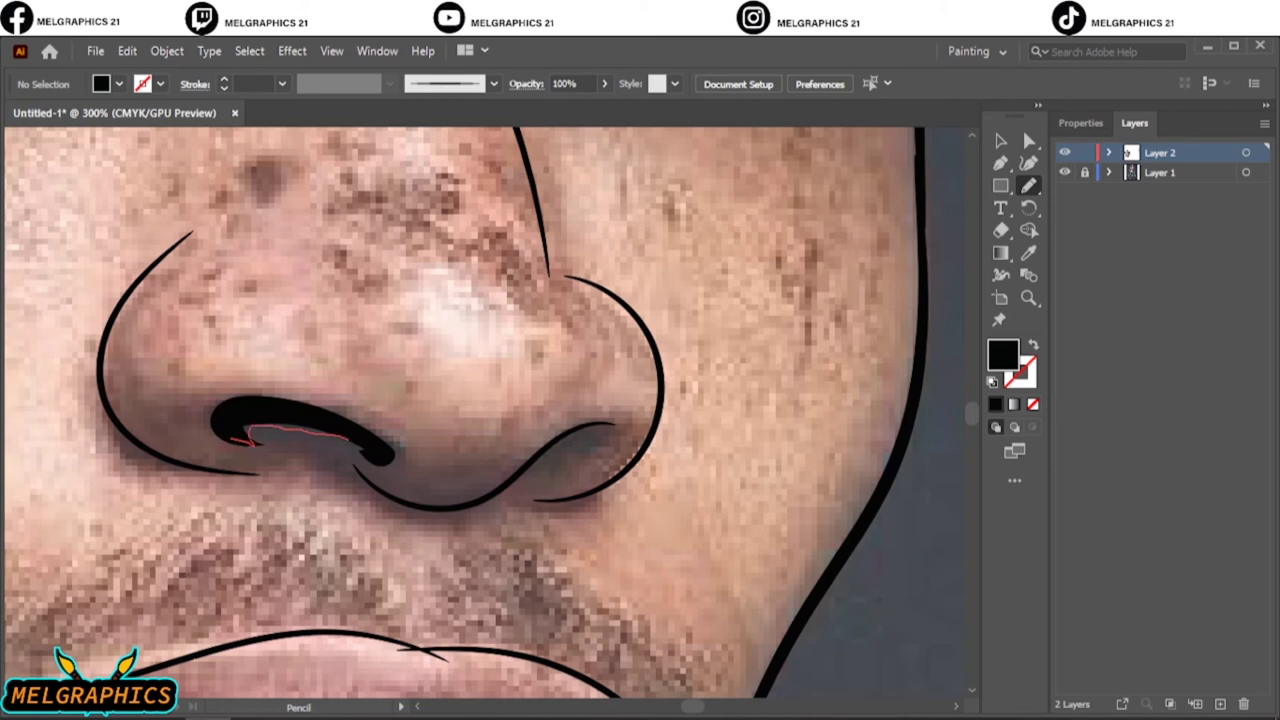
drag(552, 446, 605, 432)
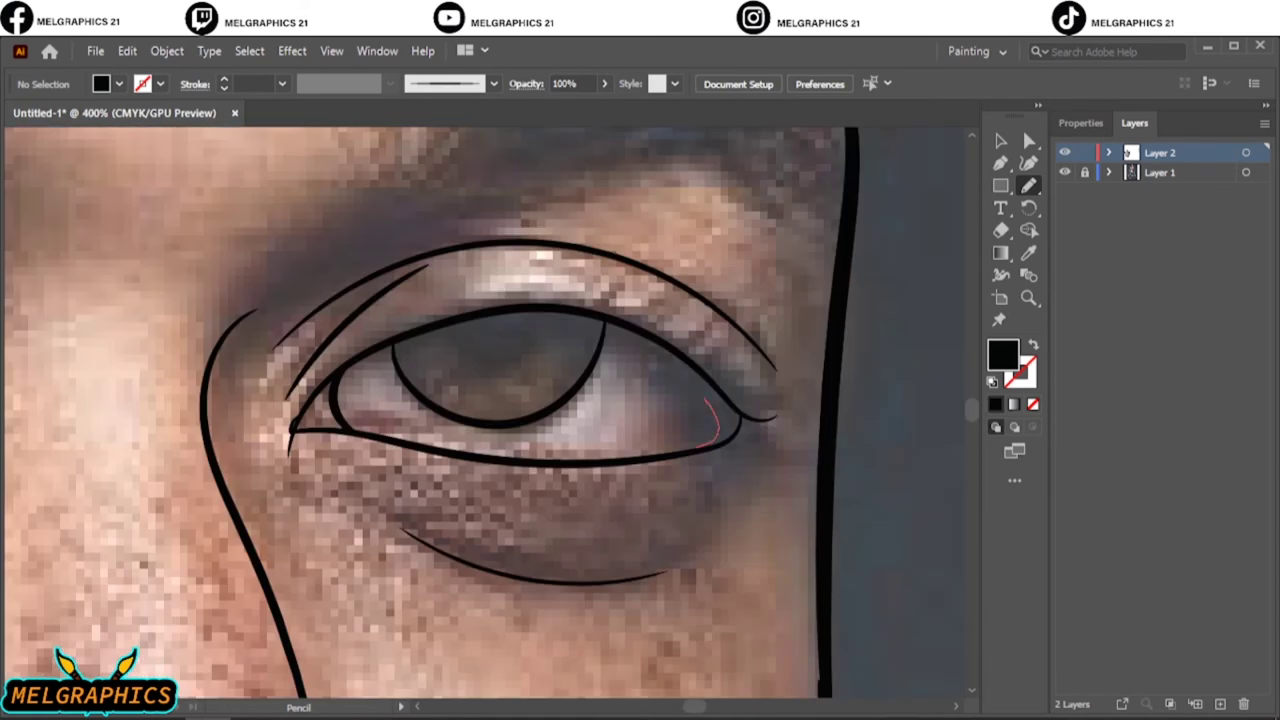
drag(705, 398, 608, 319)
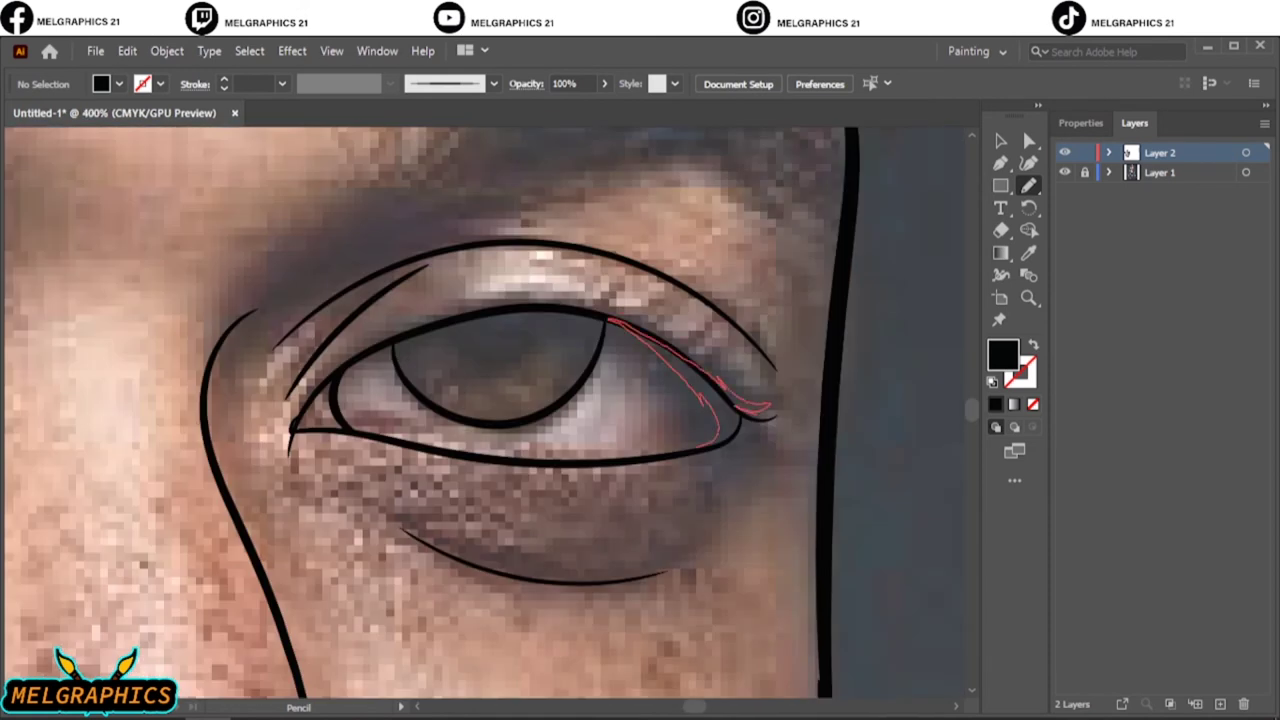
drag(770, 410, 740, 418)
scroll(450, 337, up, 3)
mouse_move(400, 518)
mouse_down()
mouse_move(850, 470)
mouse_move(400, 518)
mouse_move(771, 362)
mouse_move(375, 523)
mouse_up()
scroll(432, 533, up, 5)
drag(310, 430, 200, 388)
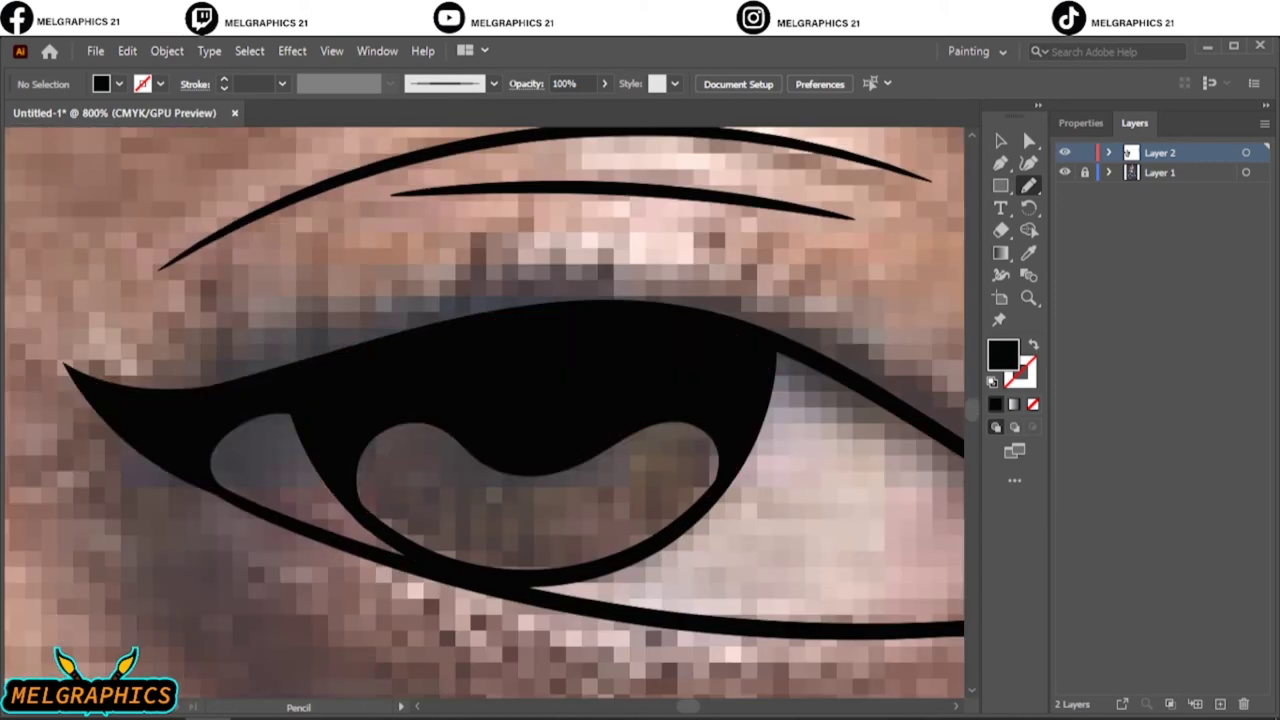
Step: Add a black shadow along the chin line extending up the neck
key(ctrl+0)
scroll(522, 553, up, 5)
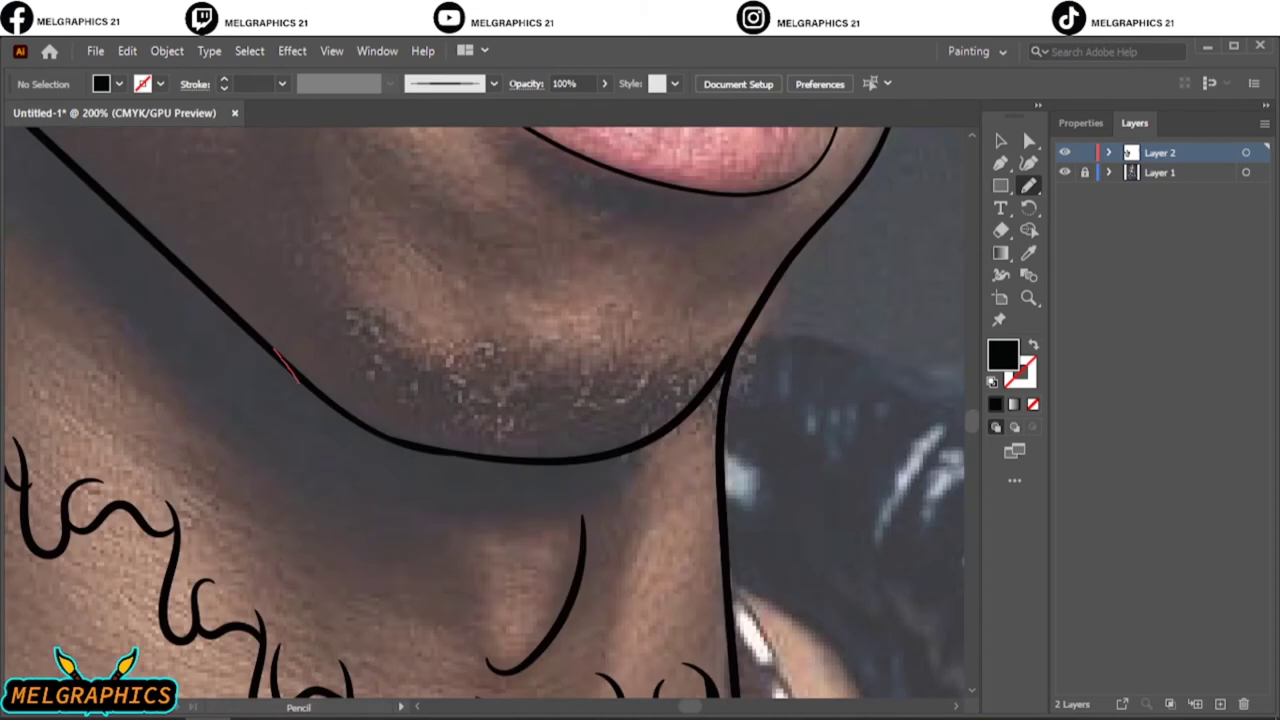
mouse_move(297, 382)
mouse_down()
mouse_move(278, 352)
mouse_move(478, 502)
mouse_up()
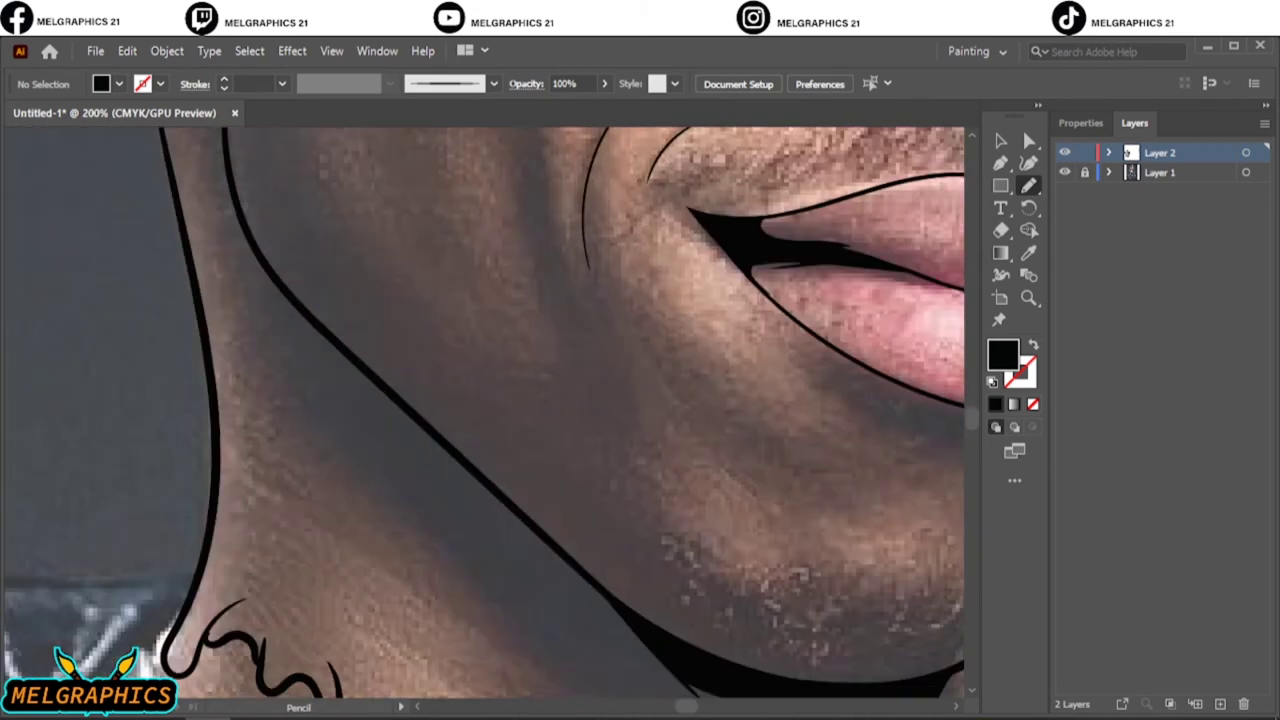
drag(628, 632, 445, 437)
key(ctrl+0)
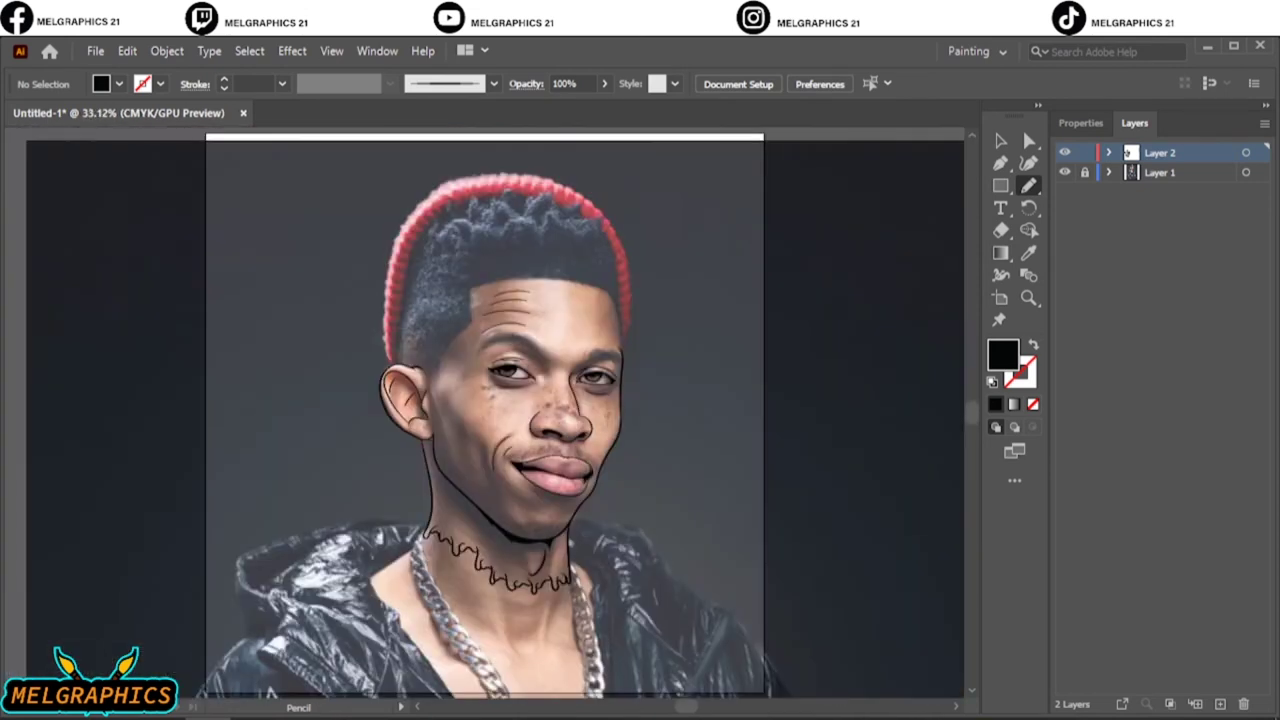
scroll(531, 312, up, 6)
Step: Fill the eyebrow as a solid black shape, then toggle the photo layer to check
scroll(464, 413, up, 1)
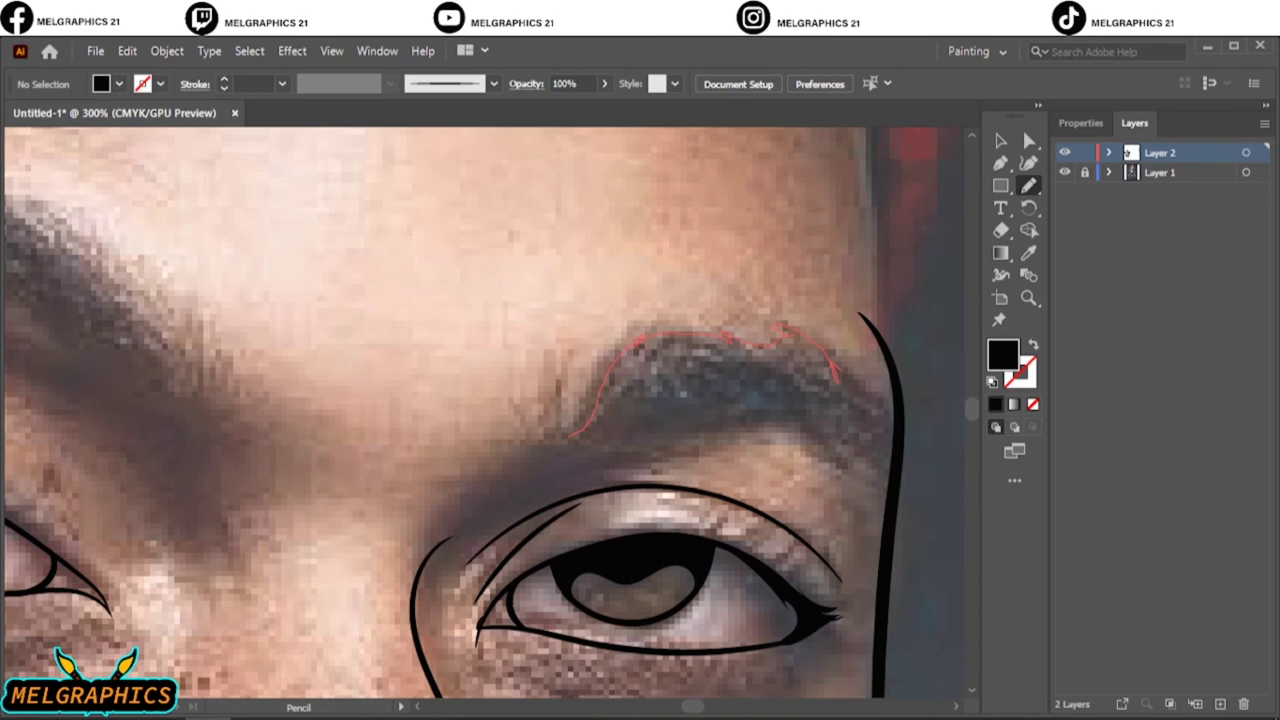
drag(770, 431, 465, 528)
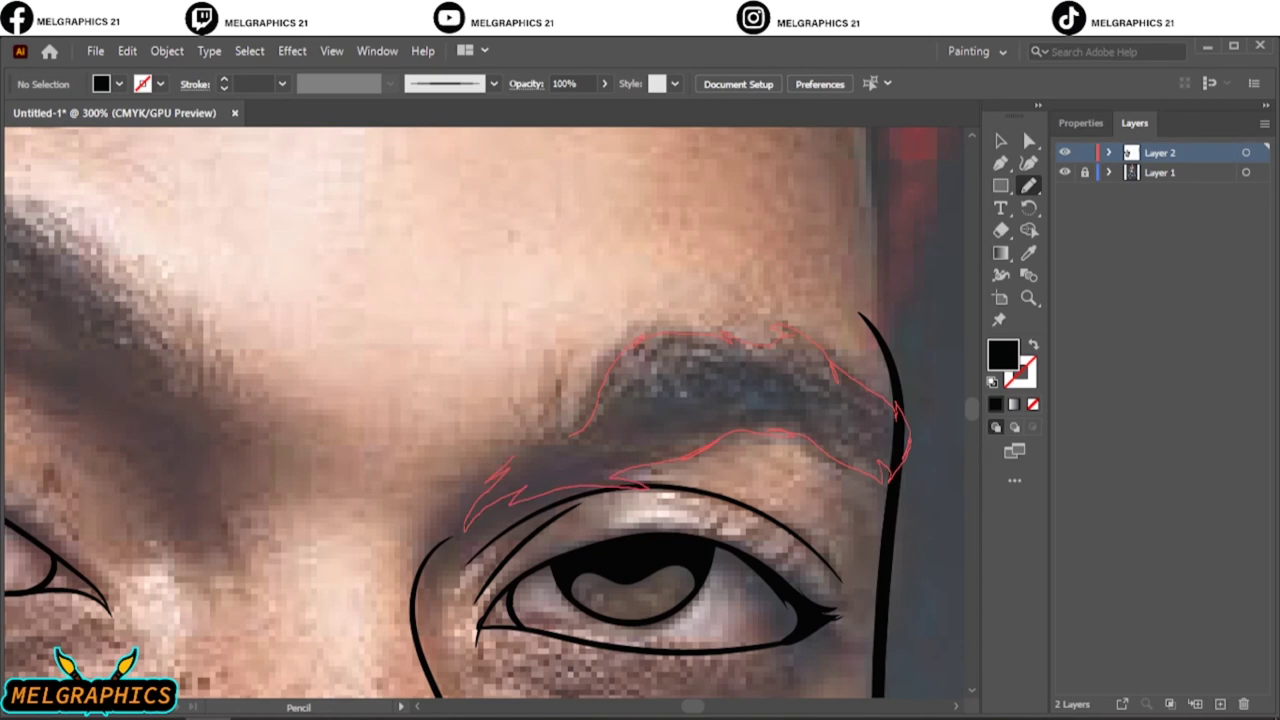
drag(830, 352, 790, 480)
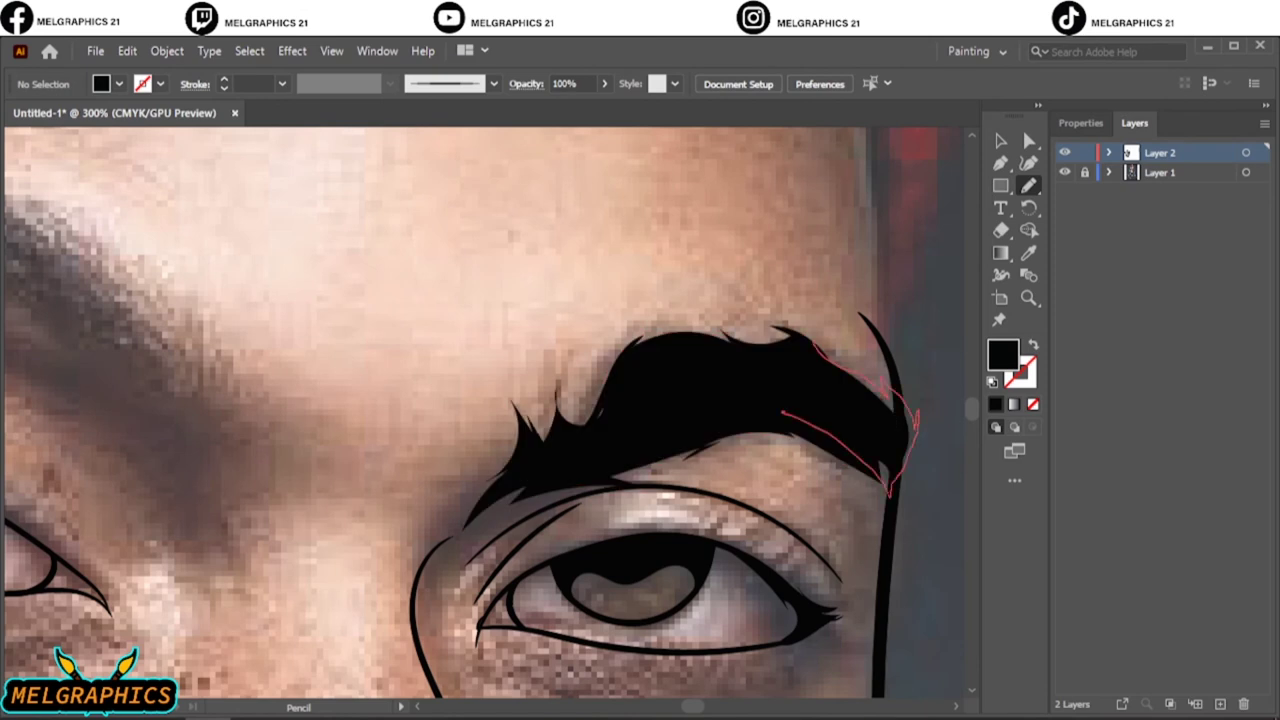
key(ctrl+0)
scroll(513, 322, up, 5)
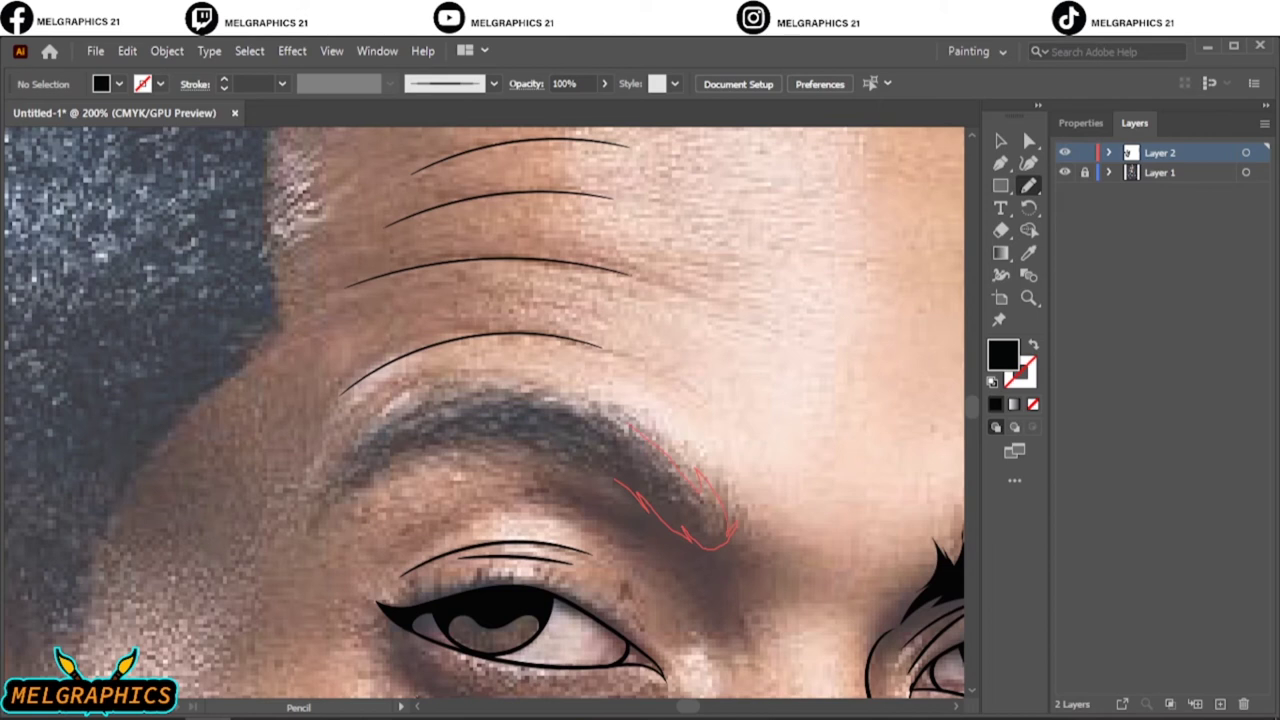
key(ctrl+0)
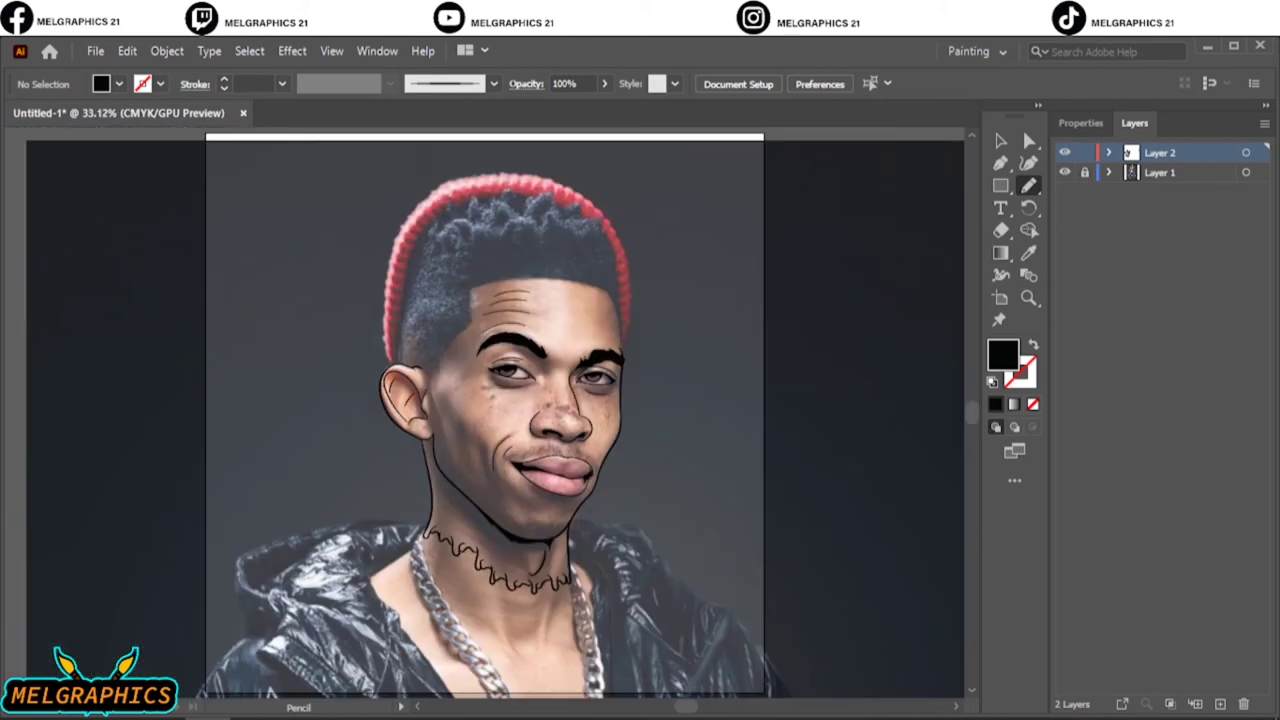
click(1064, 172)
click(1064, 172)
Step: Draw a black sideburn shape along the hair edge beside the forehead
scroll(614, 300, up, 5)
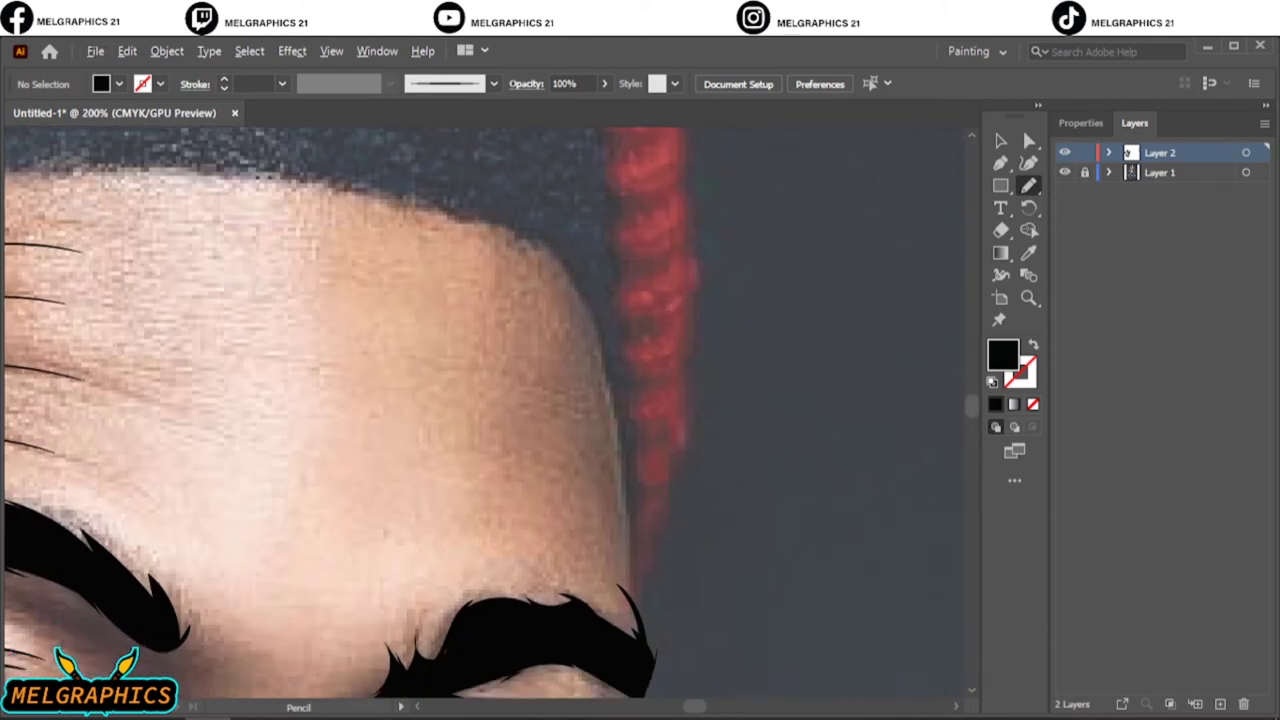
mouse_move(640, 640)
mouse_down()
mouse_move(628, 444)
mouse_move(538, 243)
mouse_up()
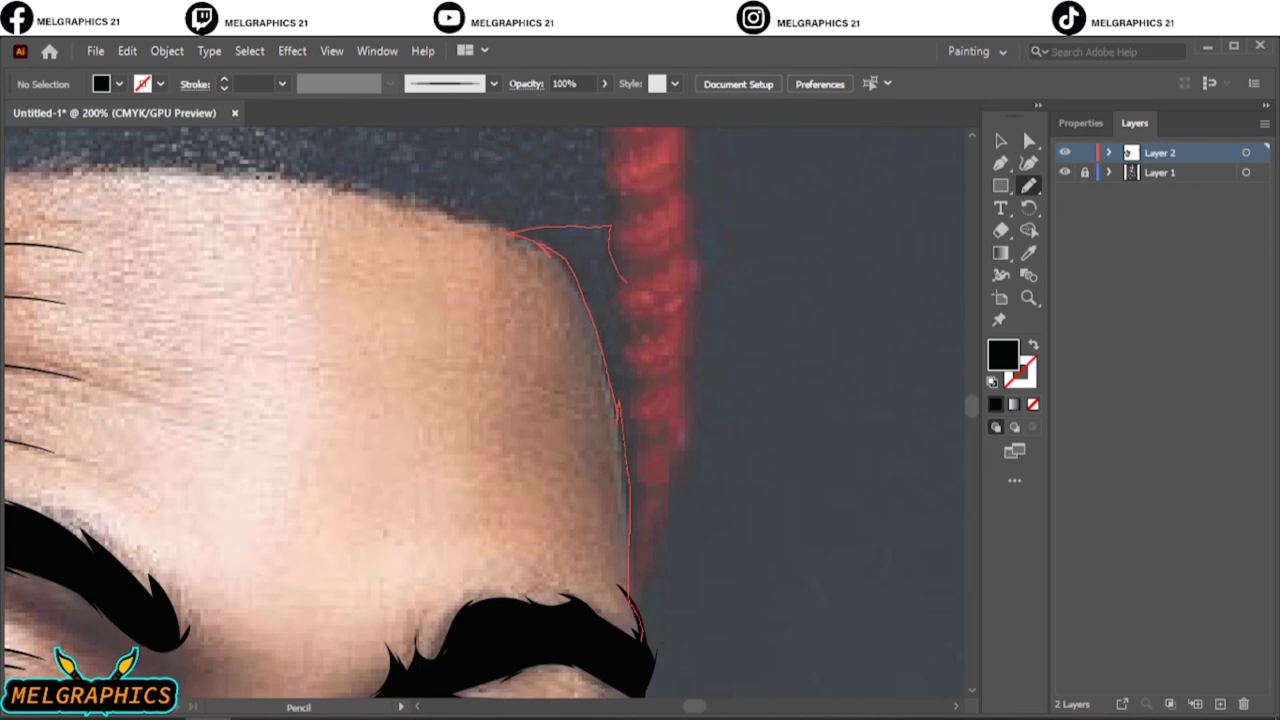
drag(628, 444, 638, 630)
scroll(480, 400, down, 2)
scroll(480, 400, down, 2)
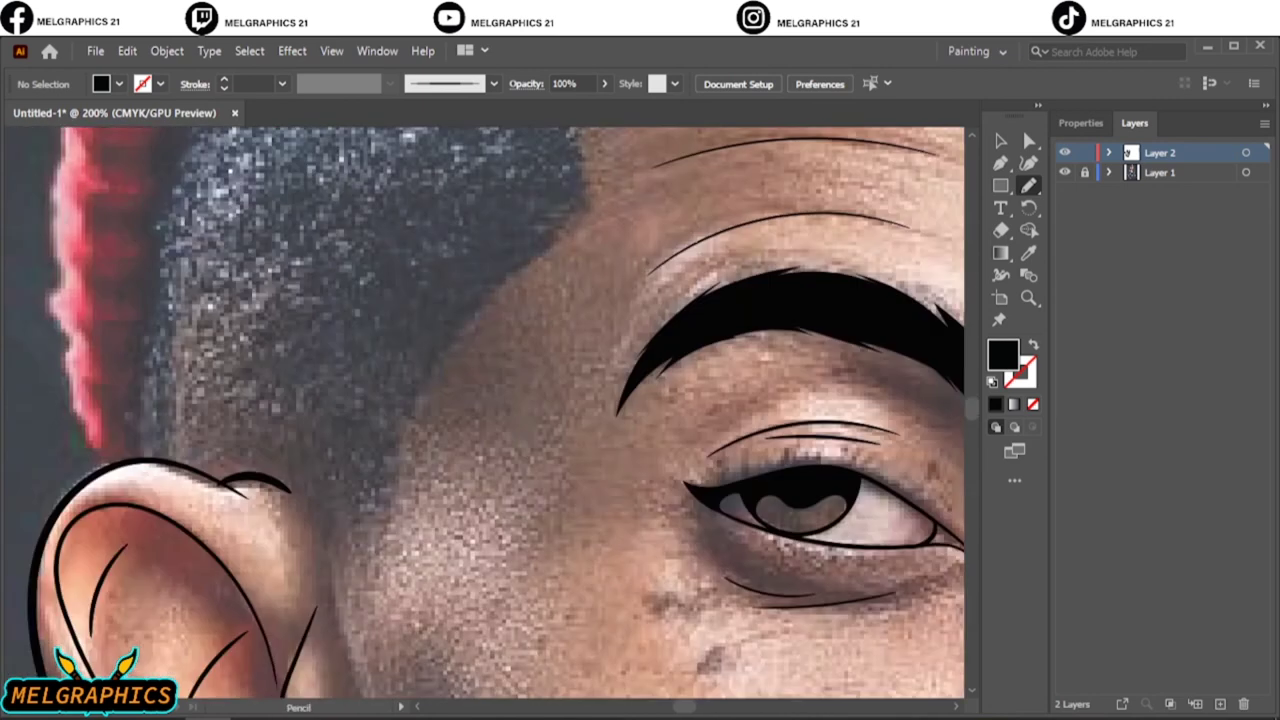
scroll(480, 400, left, 5)
Step: Trace the left hairline as a black filled hair shape
mouse_move(350, 638)
mouse_down()
mouse_move(452, 468)
mouse_move(478, 298)
mouse_up()
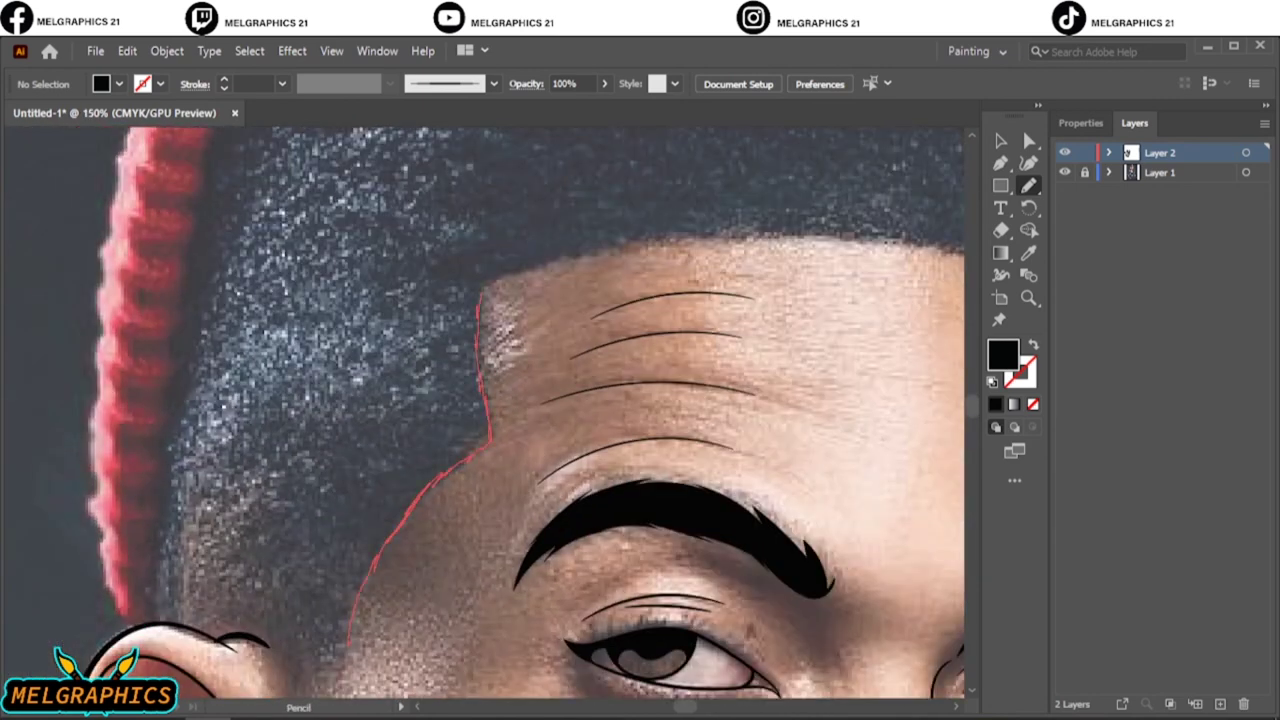
mouse_move(160, 448)
mouse_down()
mouse_move(152, 610)
mouse_move(345, 648)
mouse_up()
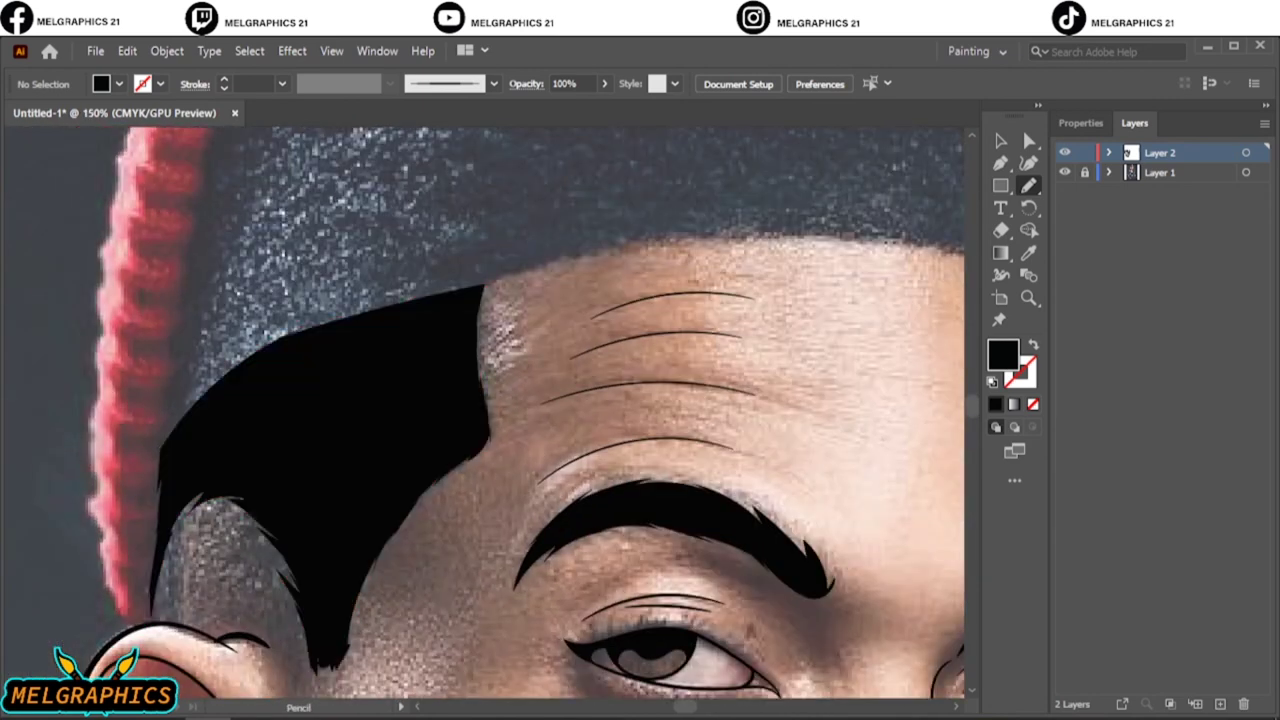
scroll(312, 505, down, 3)
key(ctrl+0)
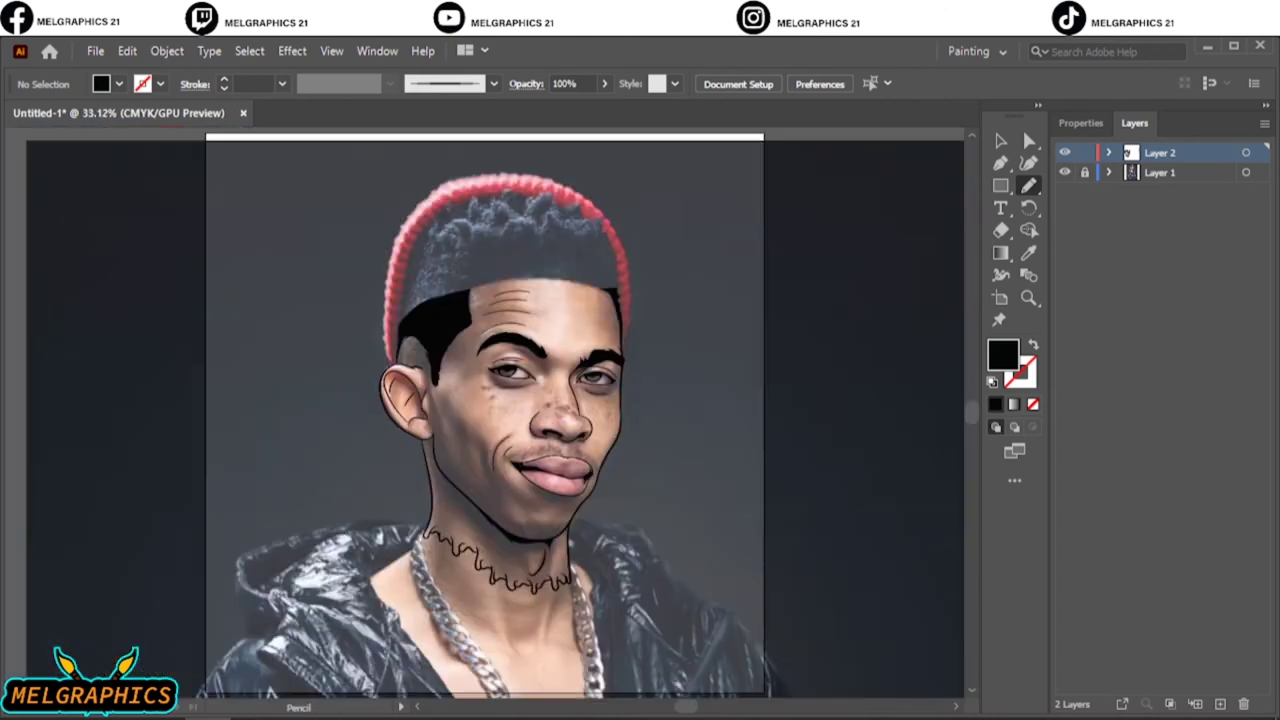
key(ctrl+1)
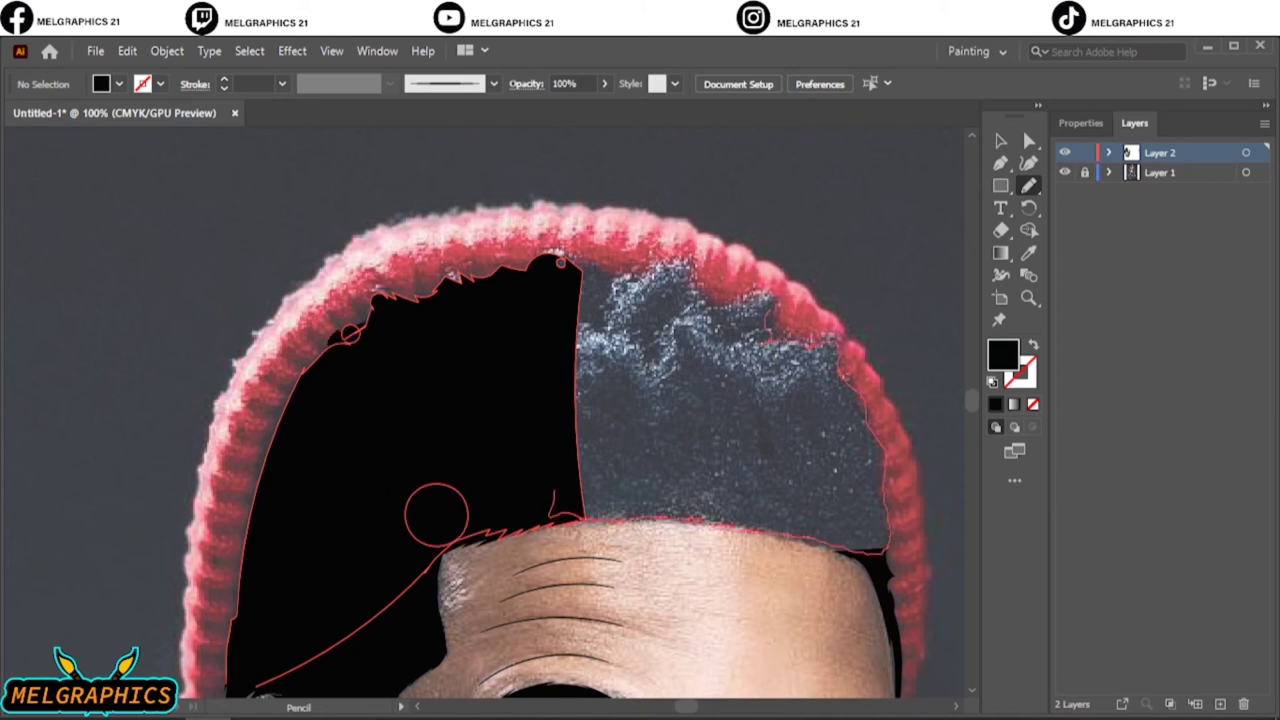
Step: Draw Pencil scallops into the black hair edge along the red tips on the left side
key(ctrl+0)
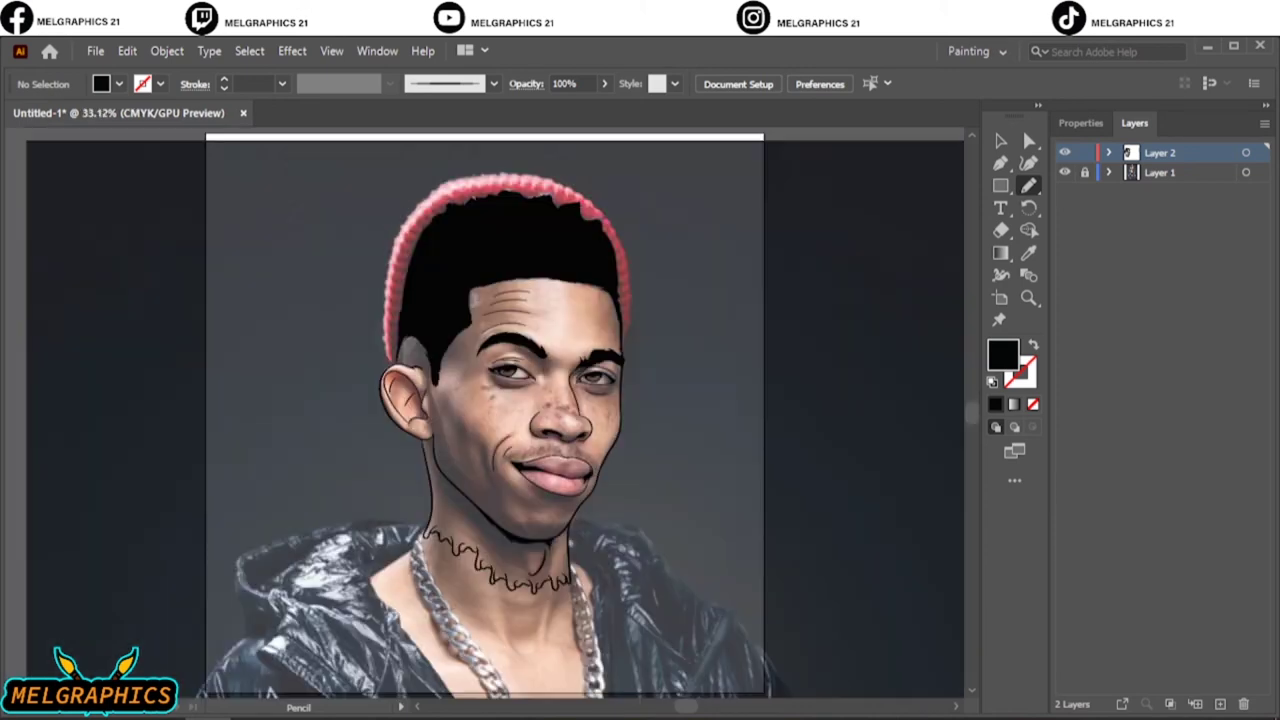
scroll(405, 345, up, 5)
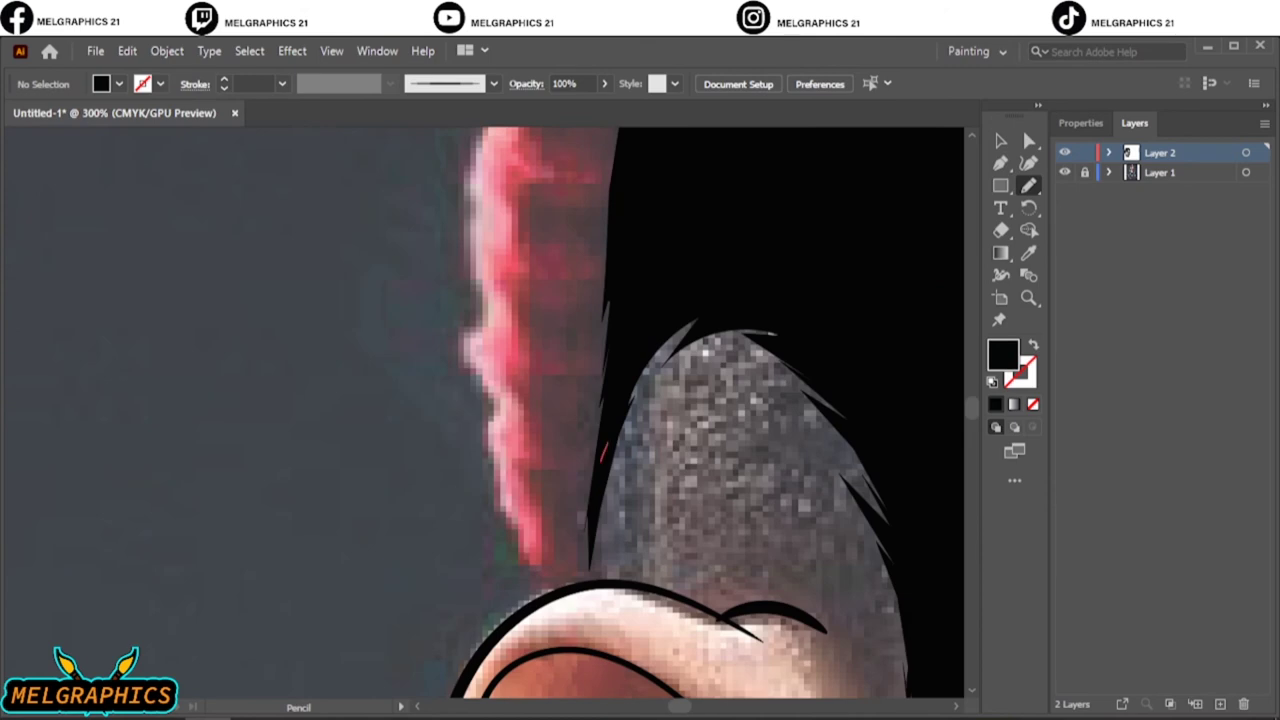
drag(603, 452, 657, 128)
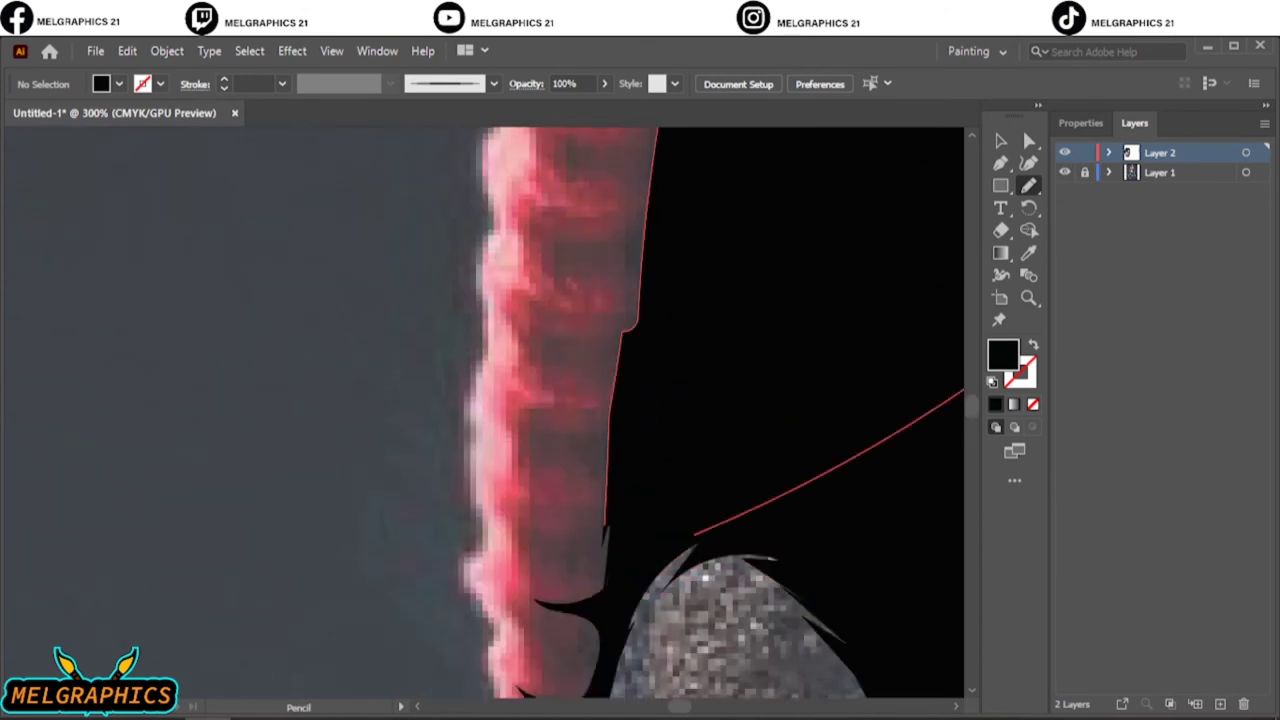
drag(605, 580, 610, 455)
mouse_move(615, 540)
mouse_down()
mouse_move(620, 370)
mouse_move(645, 255)
mouse_up()
key(ctrl+minus)
key(ctrl+minus)
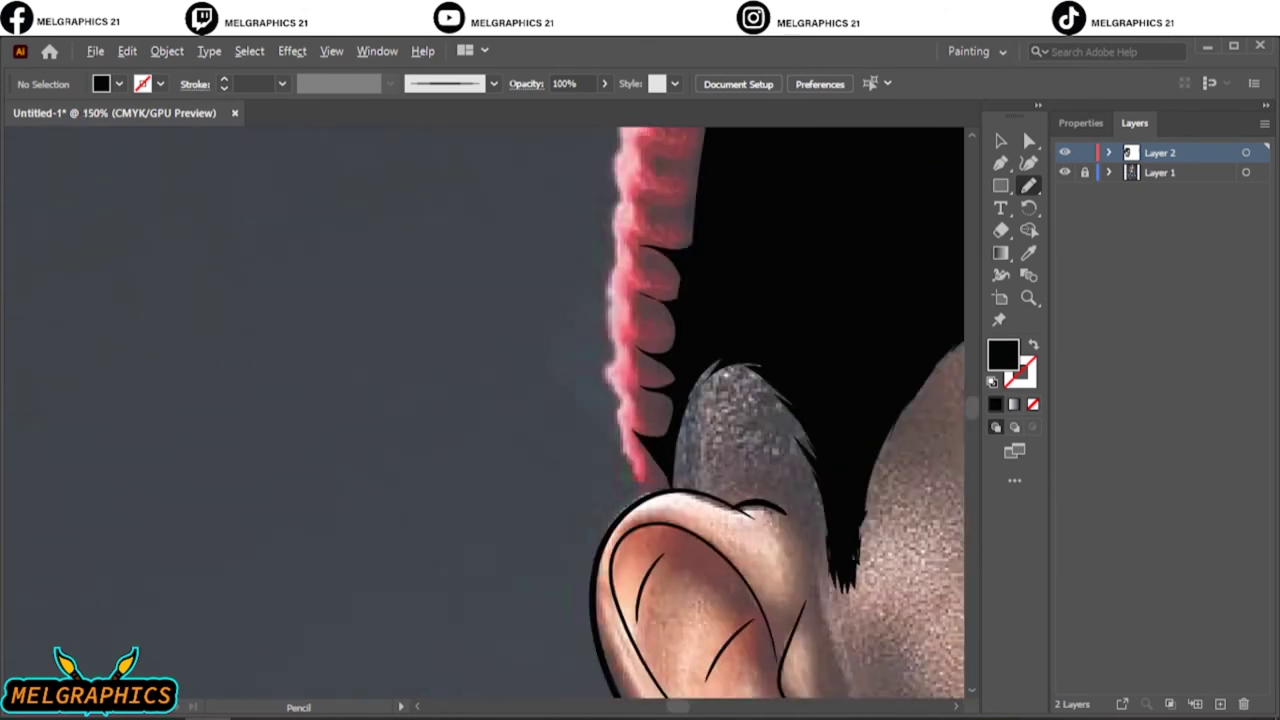
scroll(712, 212, up, 3)
mouse_move(563, 325)
mouse_down()
mouse_move(540, 372)
mouse_move(545, 430)
mouse_move(562, 400)
mouse_up()
mouse_move(537, 450)
mouse_down()
mouse_move(485, 540)
mouse_move(485, 575)
mouse_move(507, 610)
mouse_up()
Step: Continue the scalloped black hair edge across the top and down the right side
scroll(507, 600, down, 5)
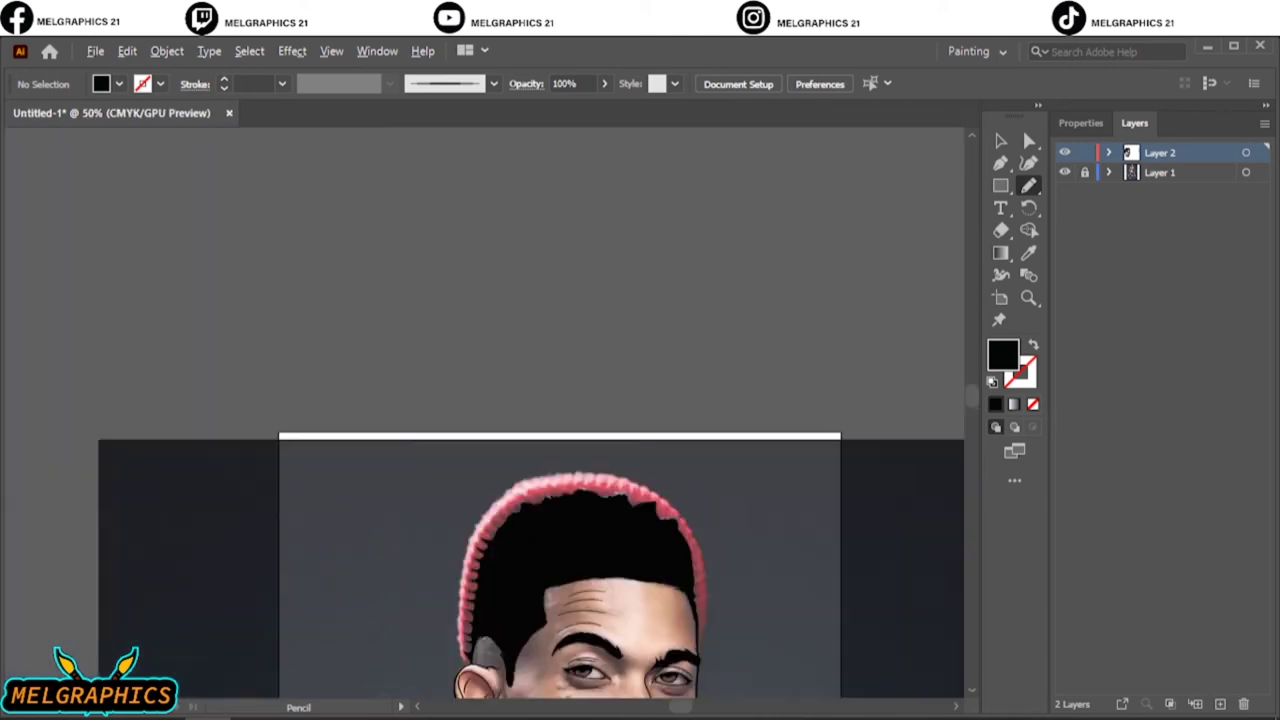
scroll(624, 471, up, 5)
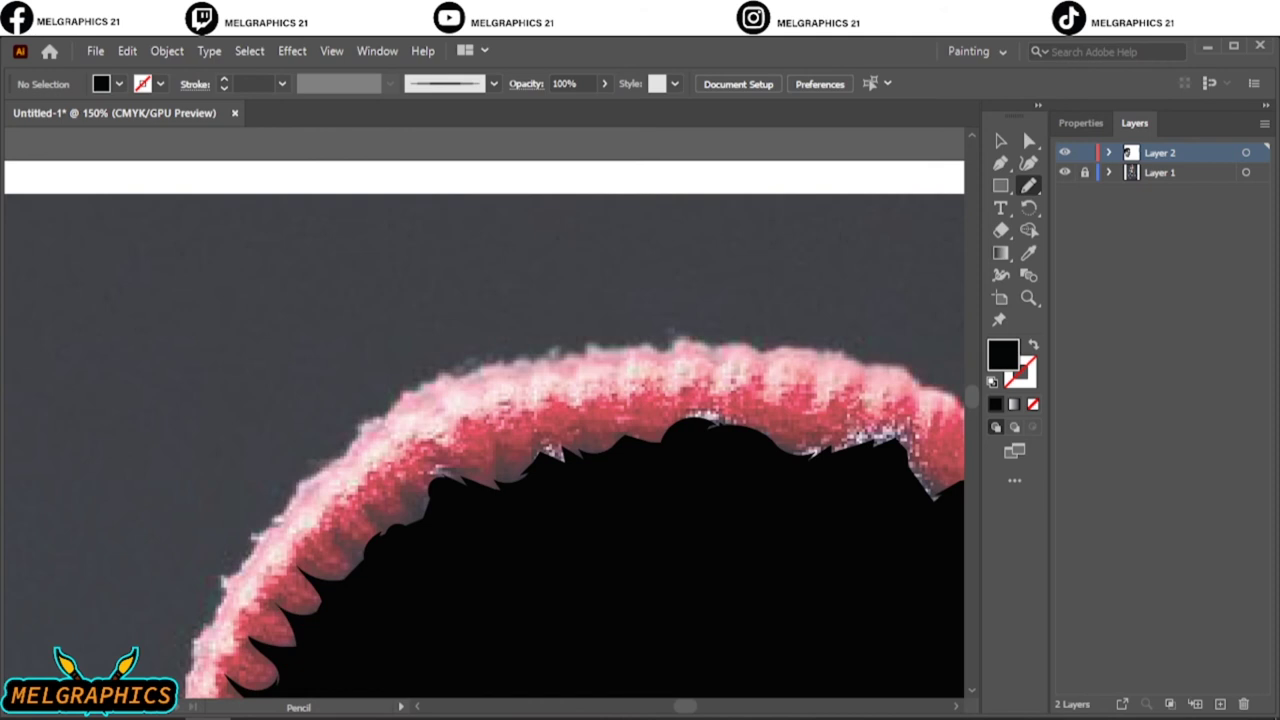
drag(428, 507, 368, 515)
drag(497, 528, 556, 470)
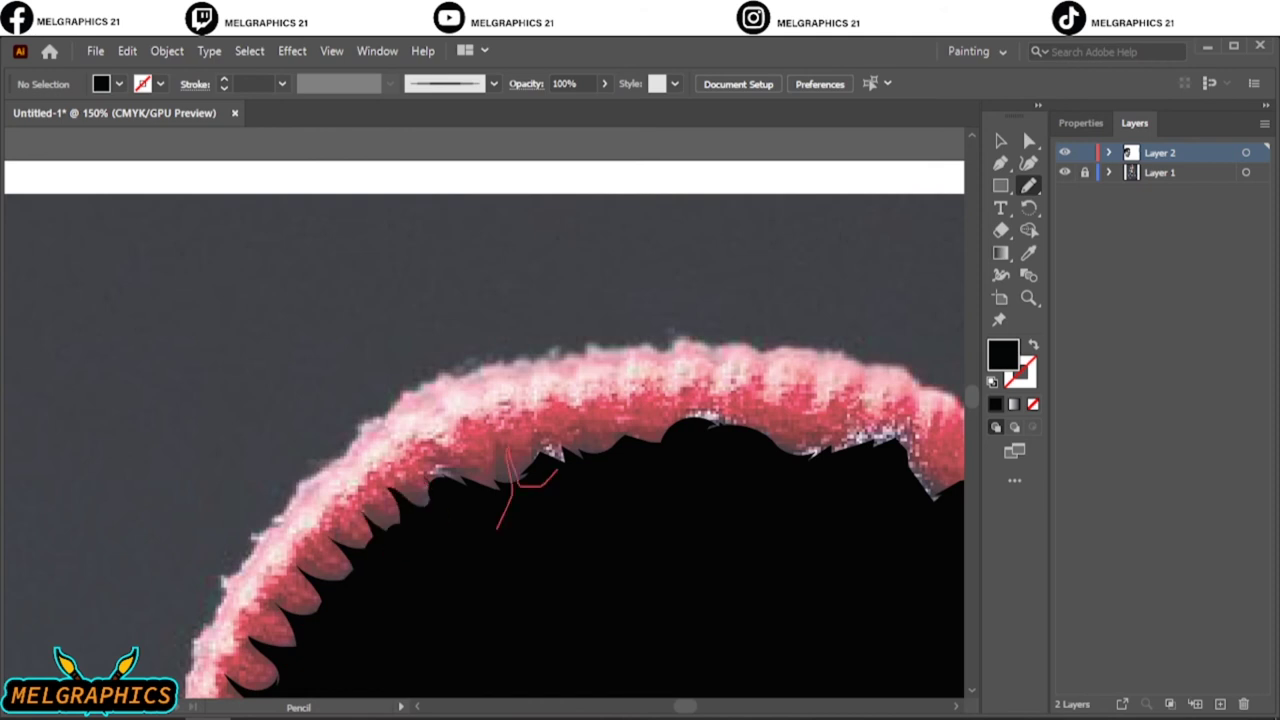
scroll(485, 410, right, 5)
scroll(485, 410, down, 3)
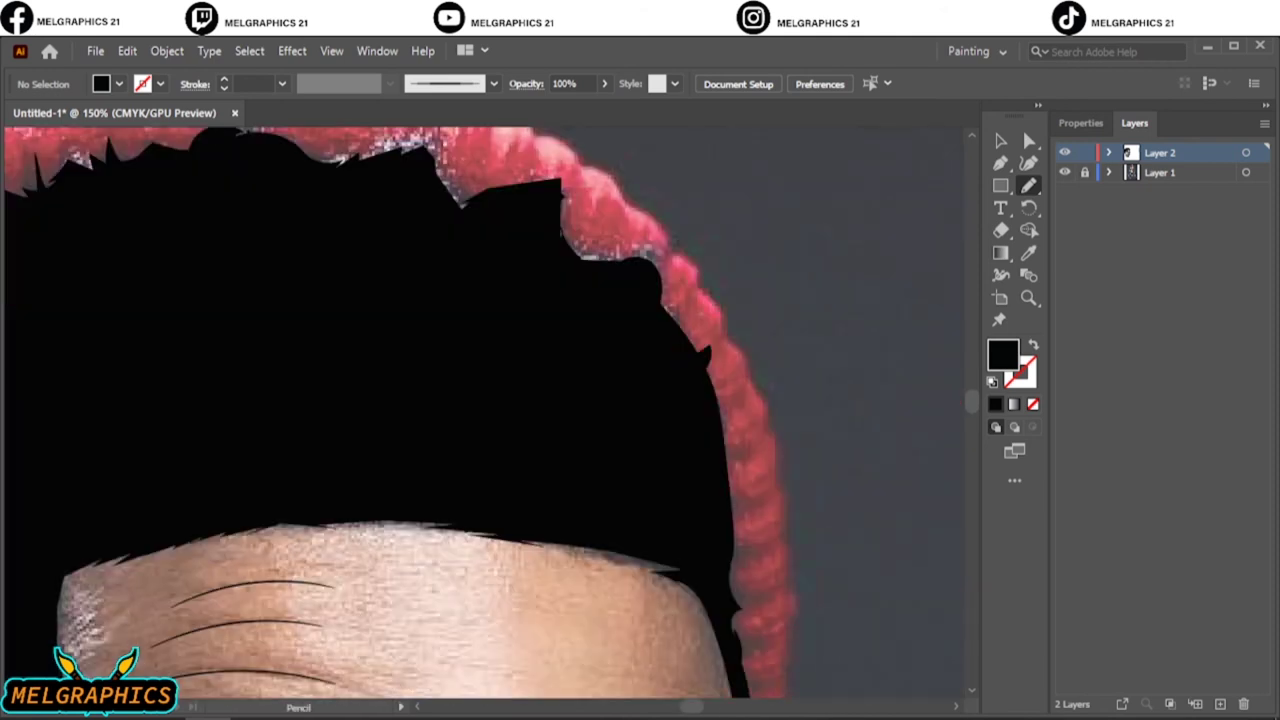
drag(724, 444, 735, 478)
scroll(400, 414, down, 2)
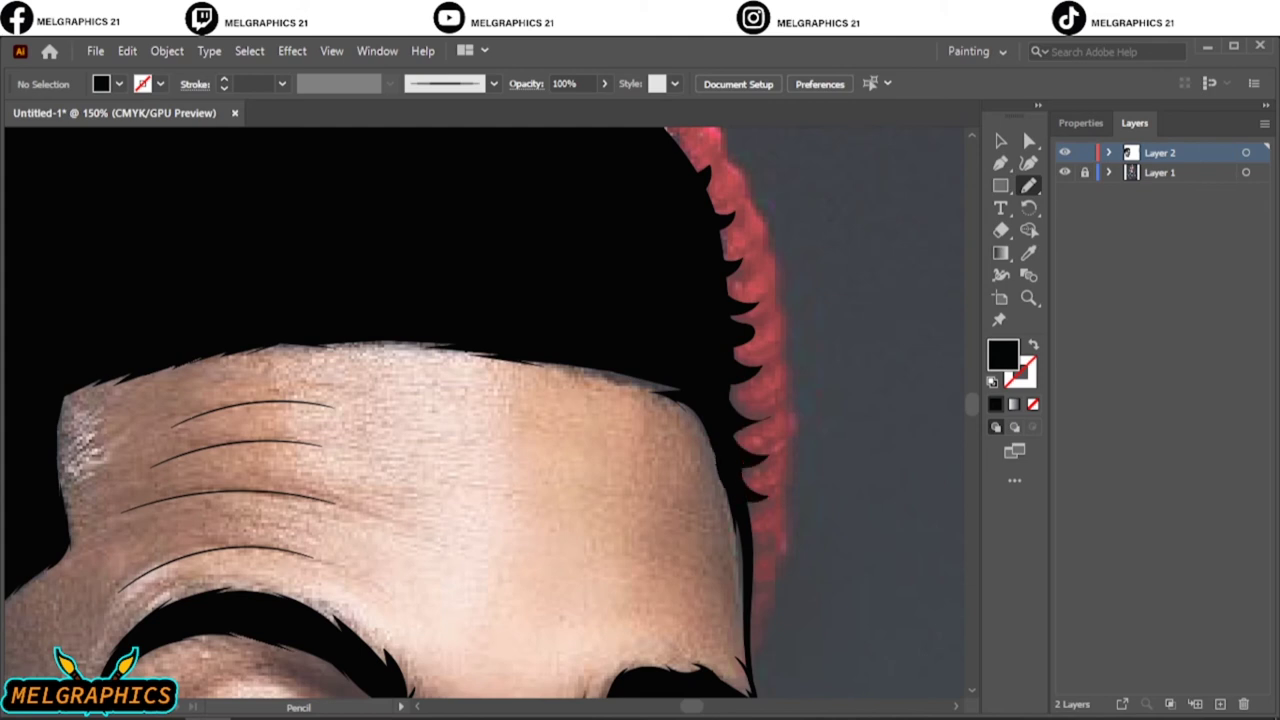
key(ctrl+0)
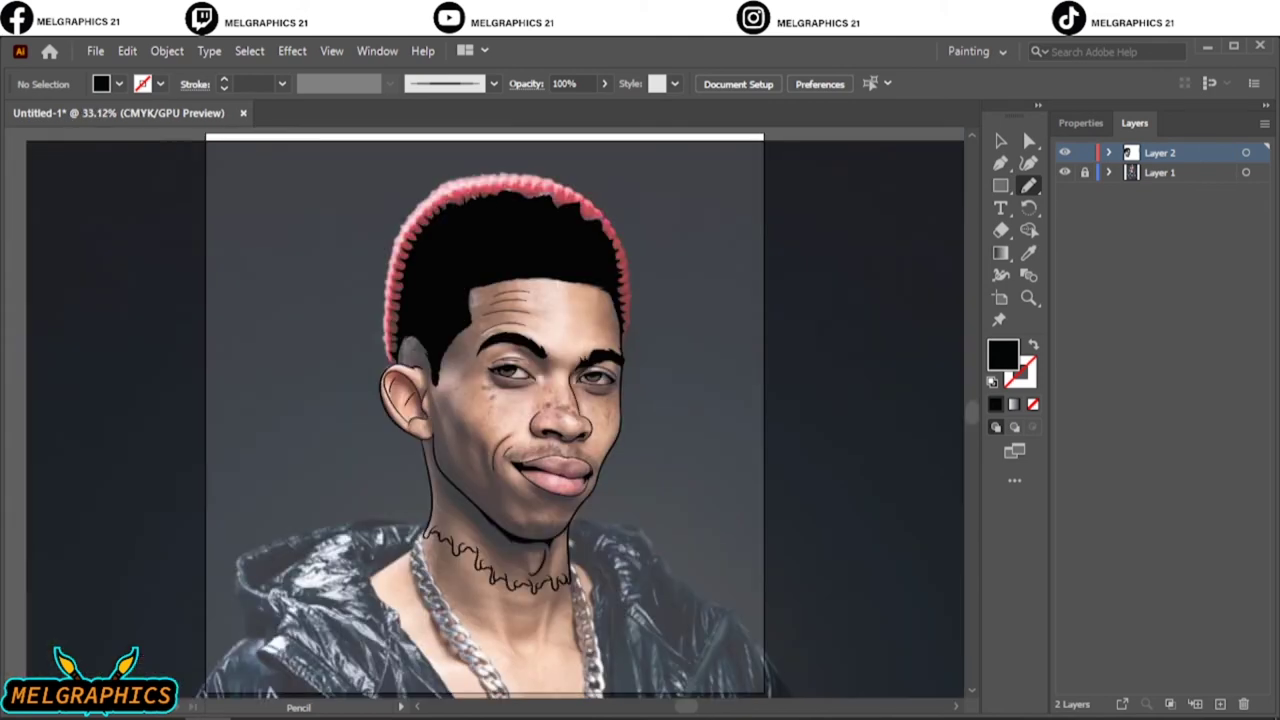
Step: Trace a curly 2 pt black outline around the red hair tips on the left side
scroll(485, 410, right, 5)
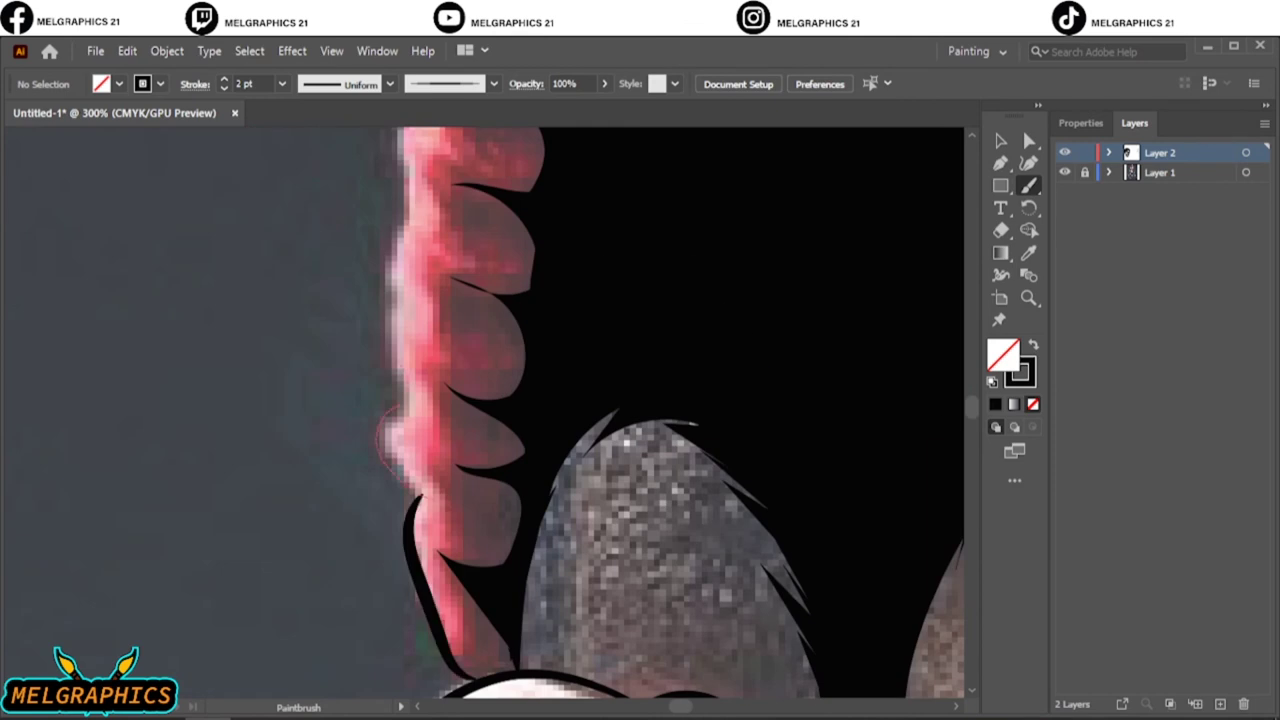
drag(466, 684, 386, 190)
scroll(400, 300, up, 4)
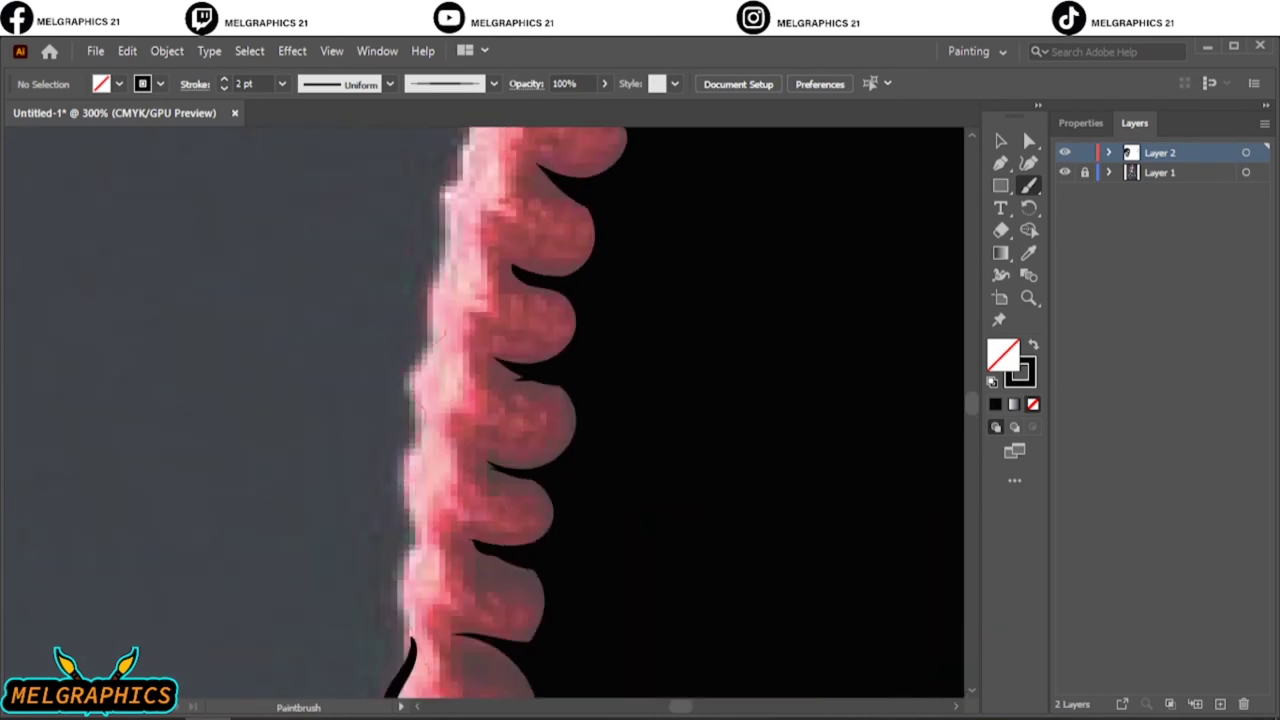
drag(405, 680, 455, 150)
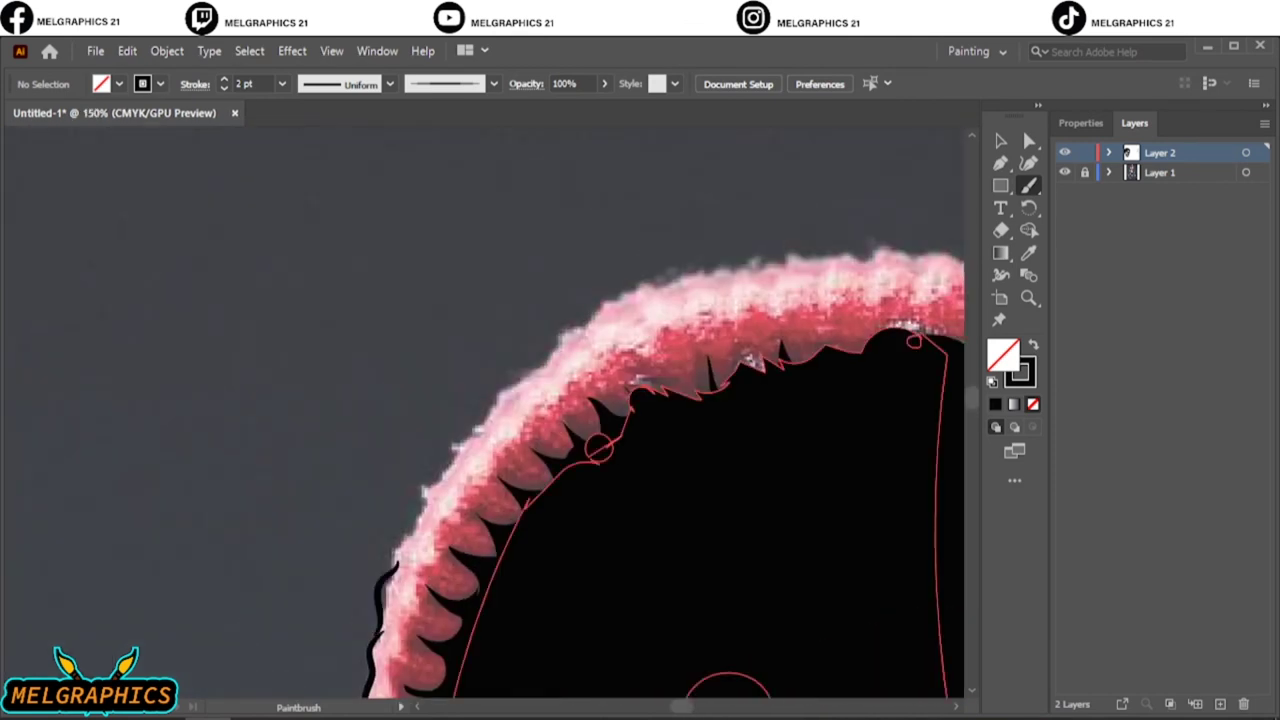
mouse_move(392, 560)
mouse_down()
mouse_move(424, 492)
mouse_move(534, 388)
mouse_move(670, 290)
mouse_move(780, 258)
mouse_up()
Step: Extend the curly black outline along the right hair tips and across the top
key(ctrl+0)
scroll(490, 410, up, 3)
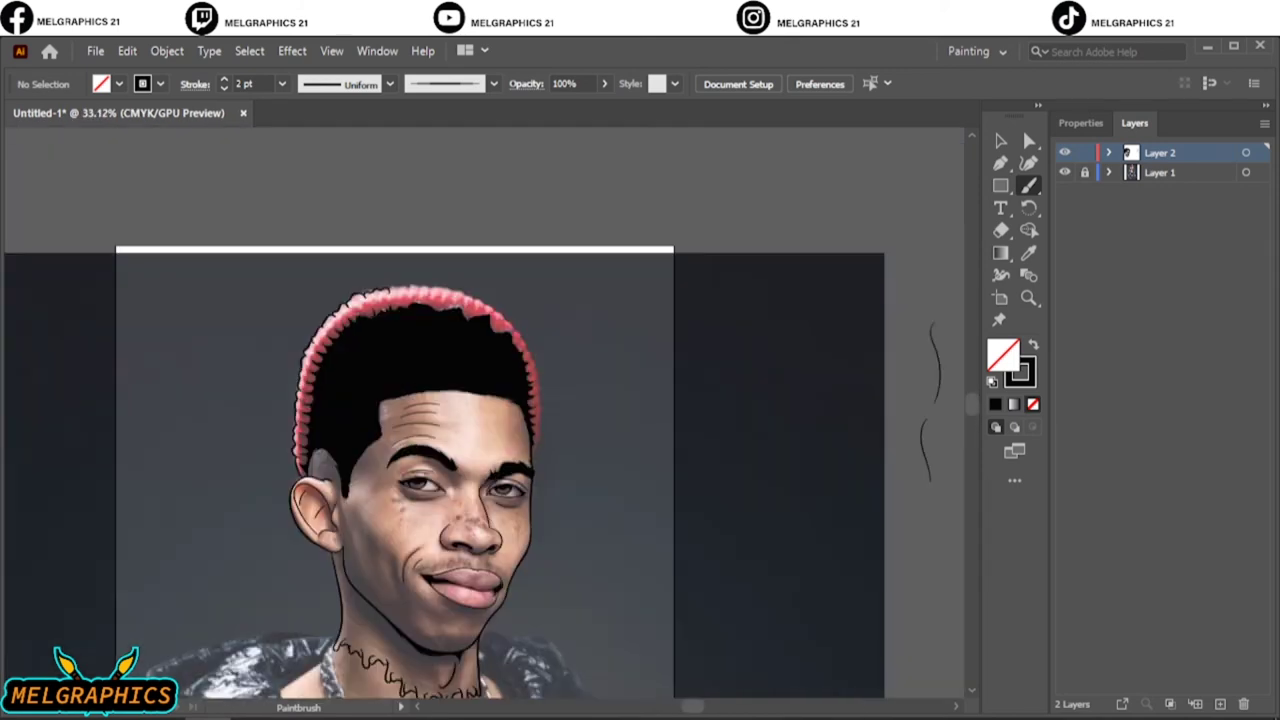
key(ctrl+plus)
key(ctrl+plus)
key(ctrl+plus)
drag(476, 628, 495, 372)
drag(493, 328, 481, 438)
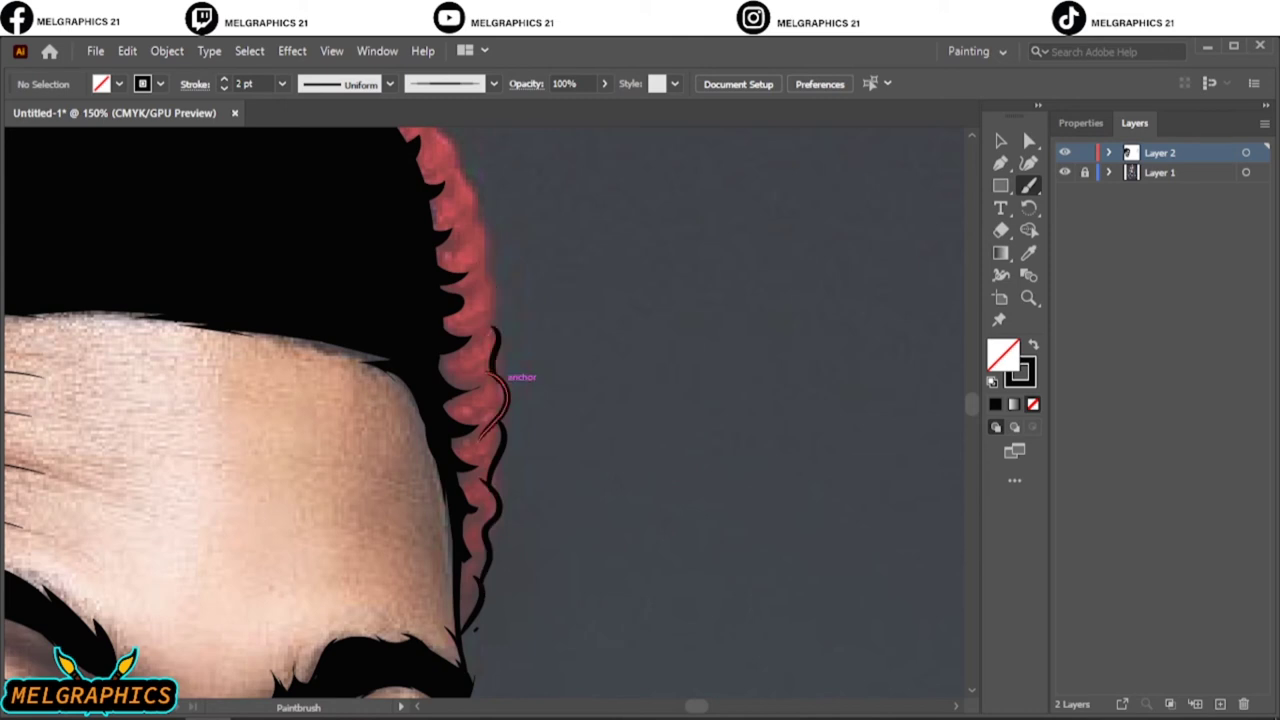
scroll(490, 376, up, 5)
key(ctrl+plus)
mouse_move(740, 690)
mouse_down()
mouse_move(714, 671)
mouse_move(597, 437)
mouse_move(501, 328)
mouse_move(233, 208)
mouse_up()
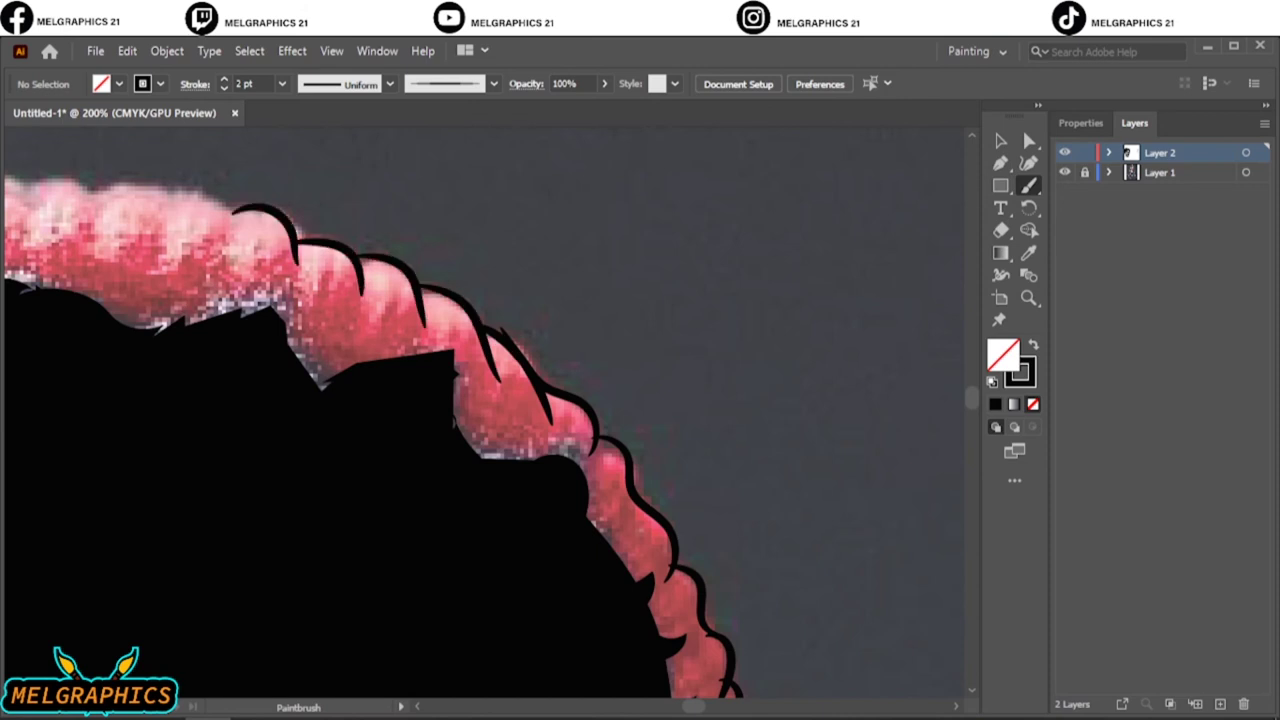
mouse_move(660, 345)
mouse_down()
mouse_move(458, 350)
mouse_move(388, 330)
mouse_move(328, 348)
mouse_up()
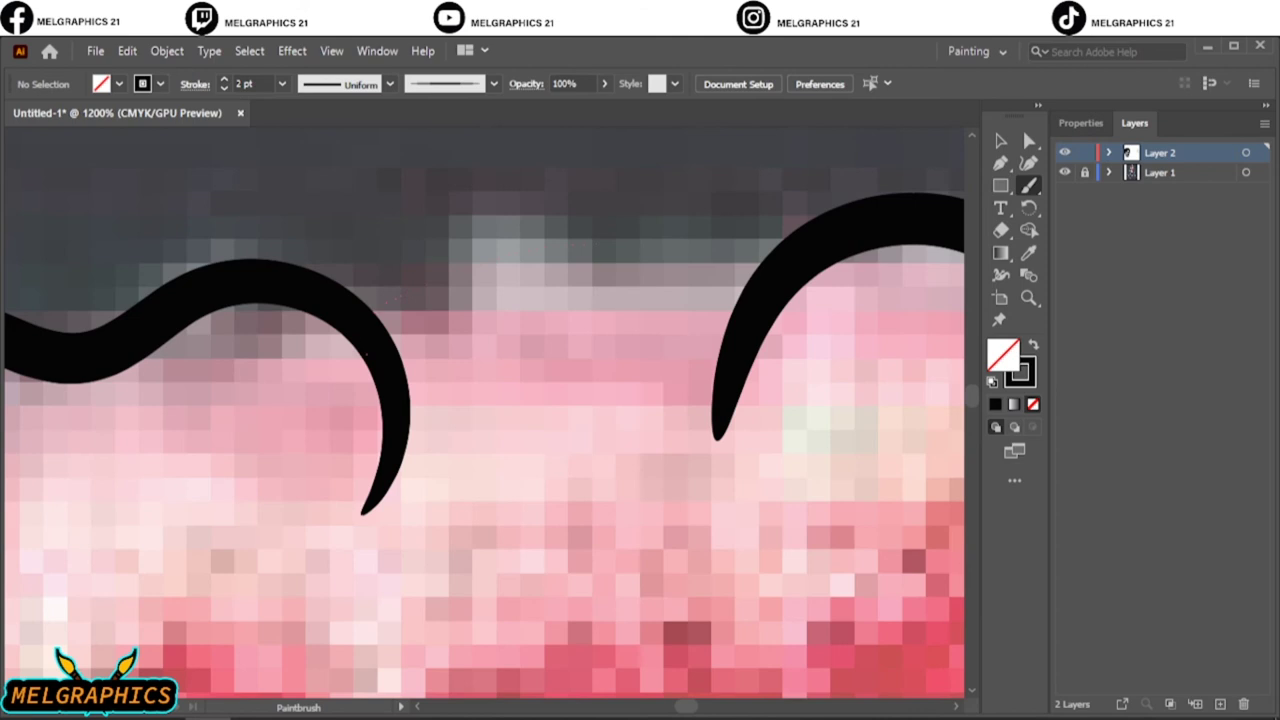
Step: Toggle the reference photo off and back on, and set the brush stroke to 1 pt
key(ctrl+0)
click(1064, 172)
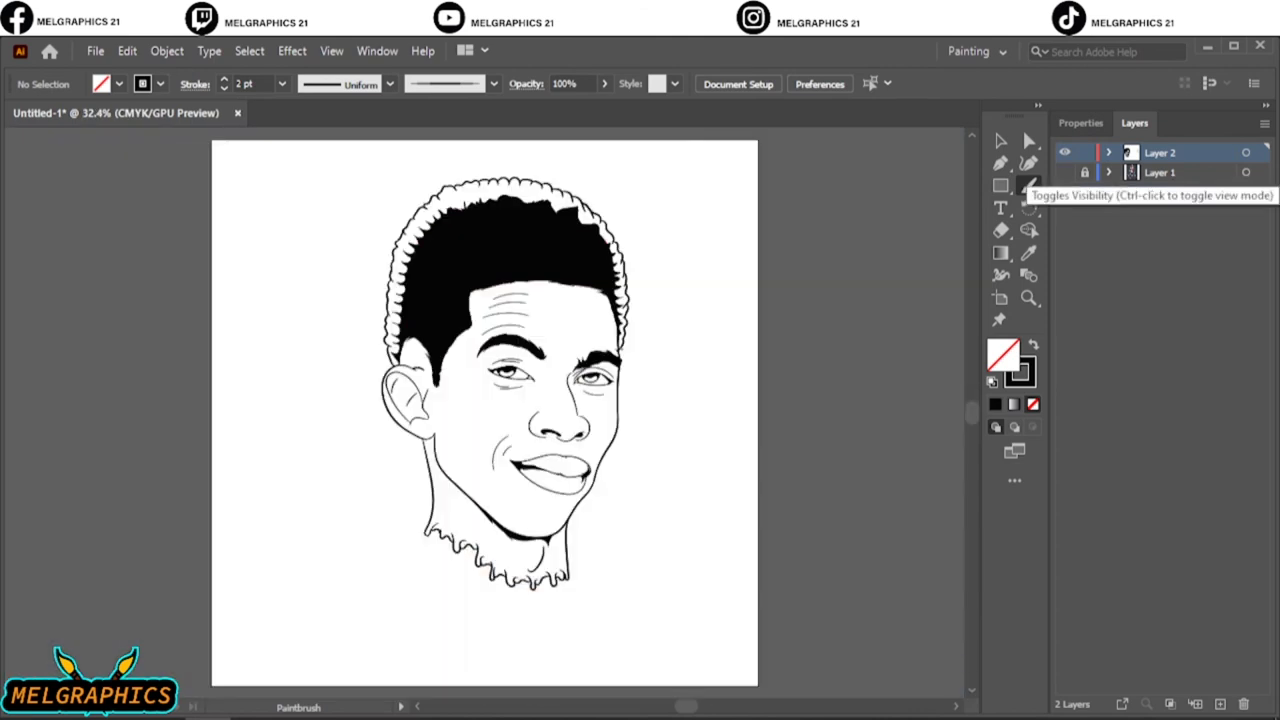
click(1064, 172)
click(224, 88)
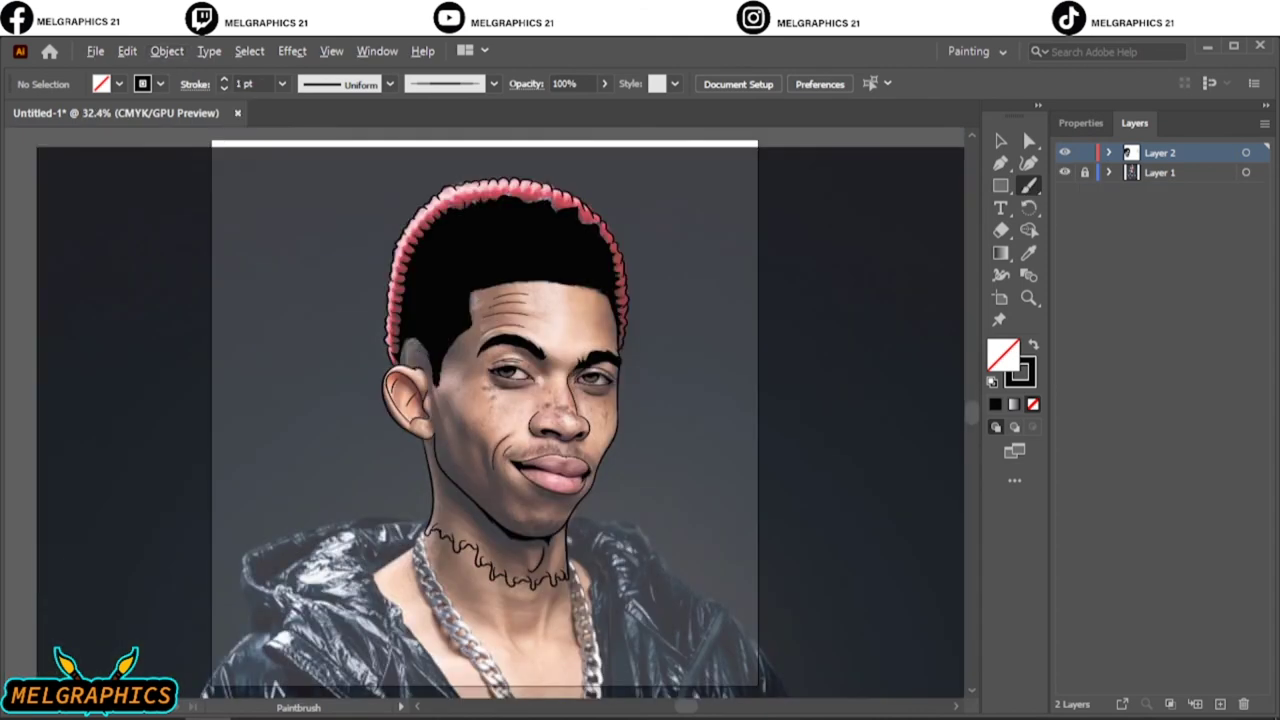
Step: Paint thin curly drip strokes along the wavy neckline below the chin
scroll(443, 548, up, 7)
drag(268, 336, 494, 515)
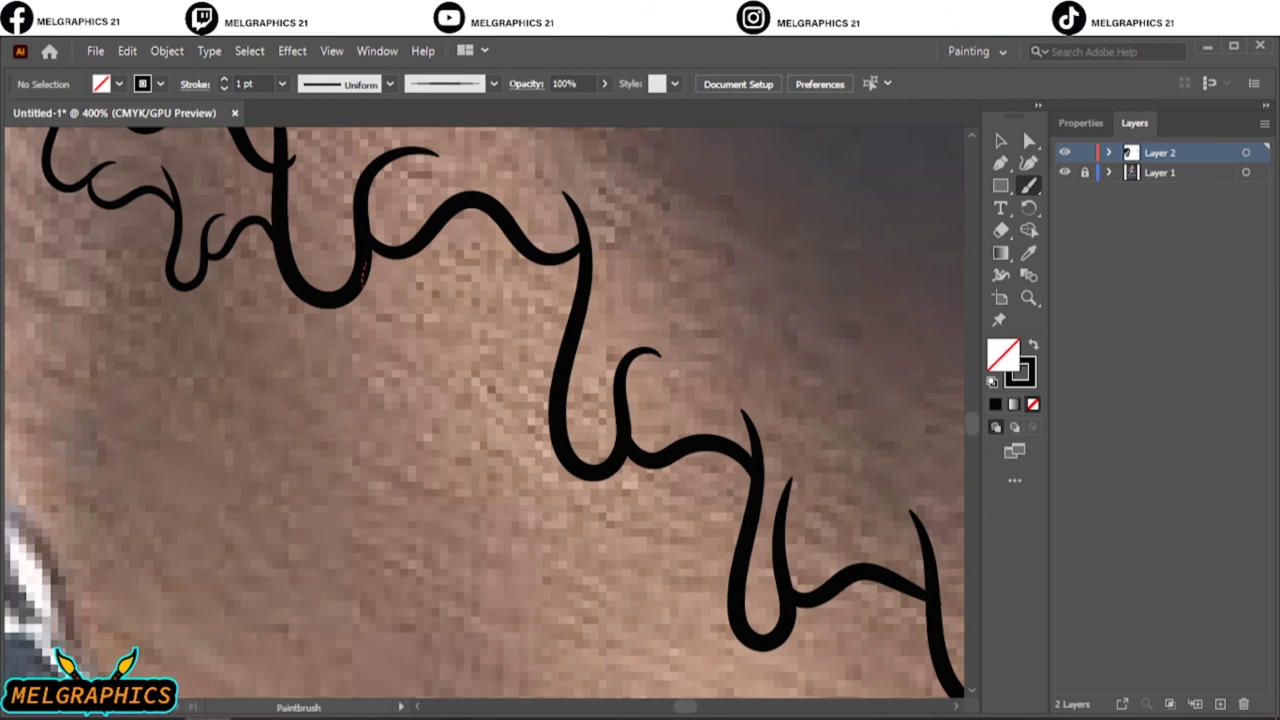
drag(364, 292, 494, 347)
drag(700, 560, 410, 320)
drag(334, 220, 445, 300)
drag(500, 360, 630, 400)
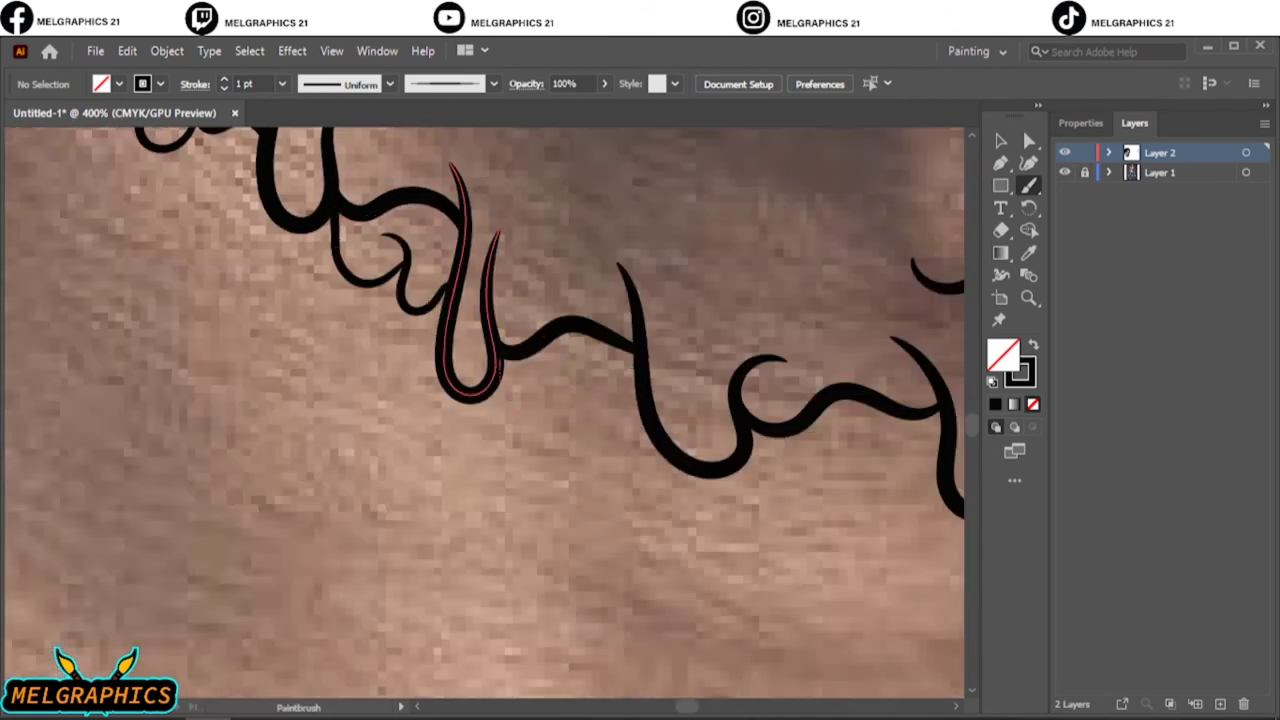
drag(700, 500, 450, 320)
drag(355, 458, 280, 478)
drag(345, 434, 464, 466)
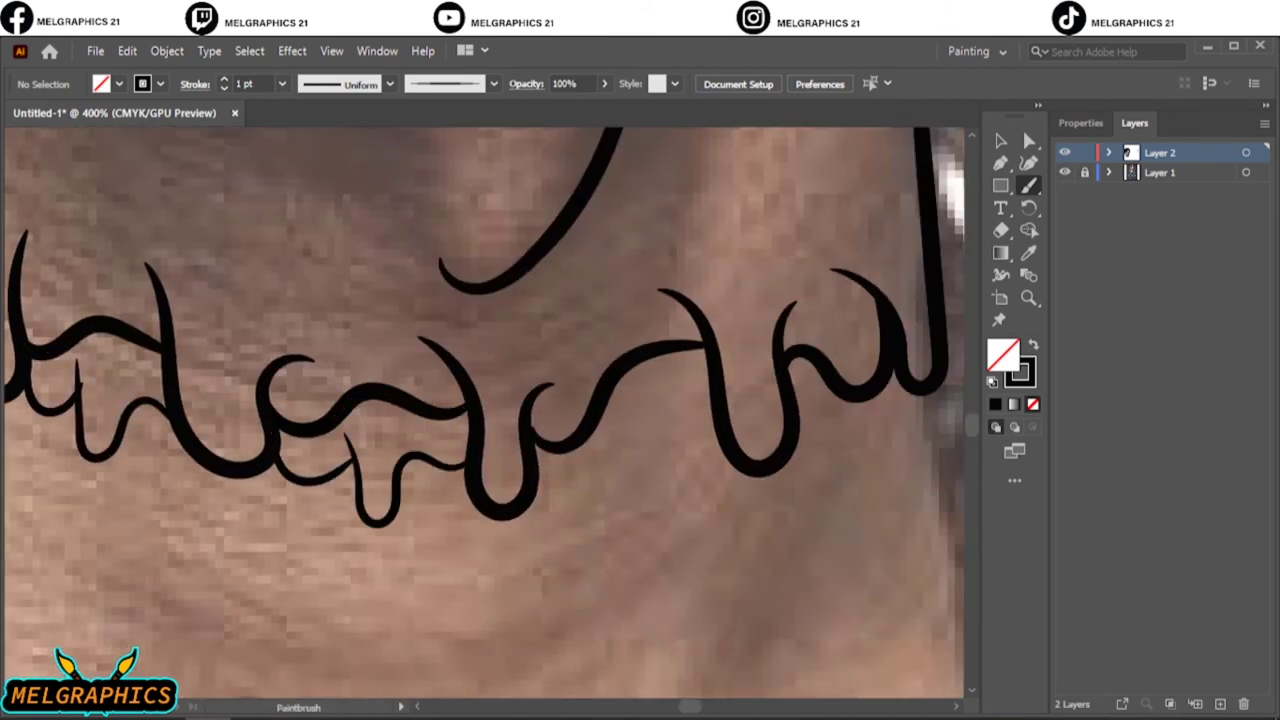
drag(538, 452, 672, 426)
key(ctrl+0)
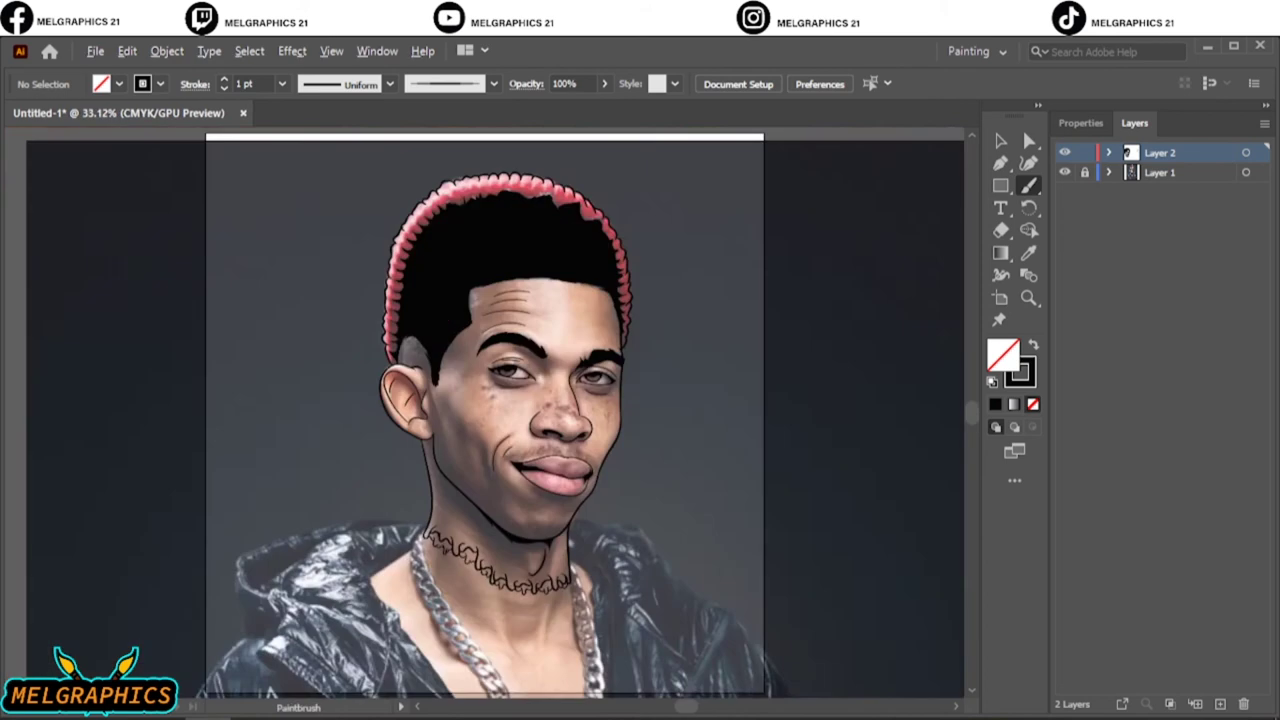
key(ctrl+plus)
key(ctrl+plus)
key(ctrl+plus)
Step: At 0.5 pt brush weight, redo the fine mustache hairs above the lip
click(224, 89)
key(ctrl+plus)
key(ctrl+plus)
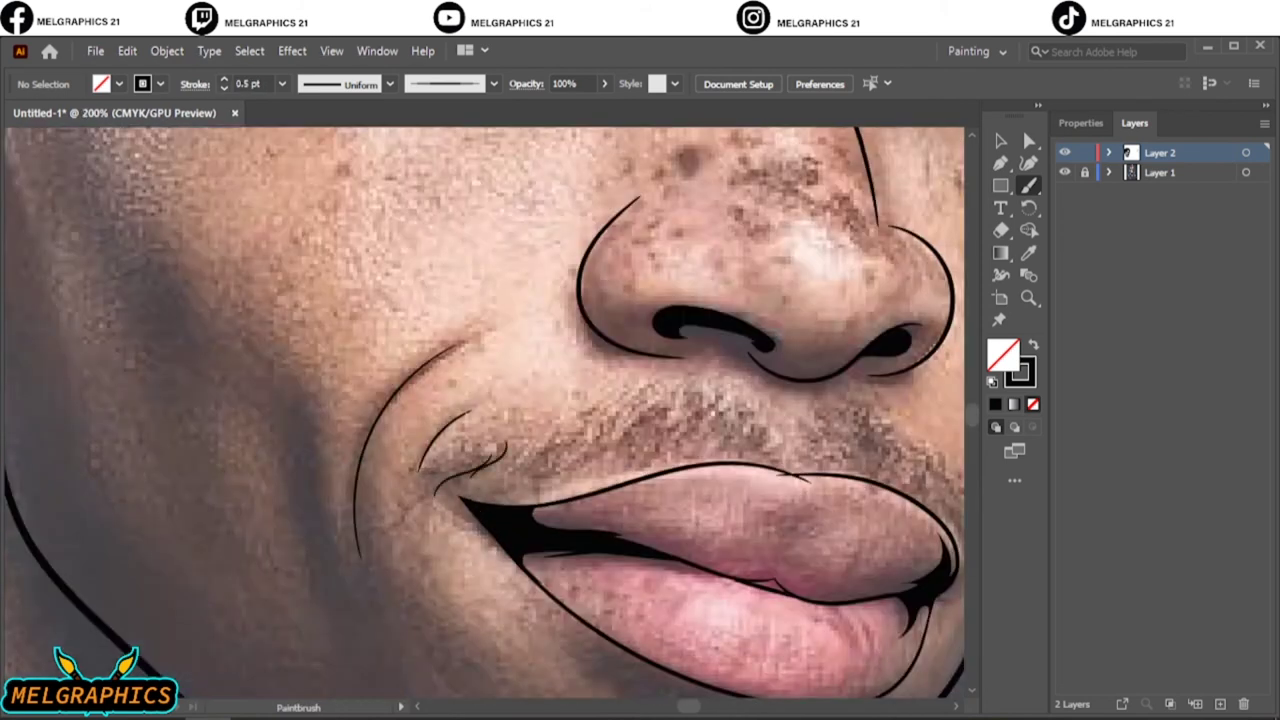
key(ctrl+z)
key(ctrl+z)
key(ctrl+z)
key(ctrl+z)
key(ctrl+z)
key(ctrl+z)
drag(496, 472, 530, 446)
drag(565, 462, 670, 408)
drag(650, 436, 708, 400)
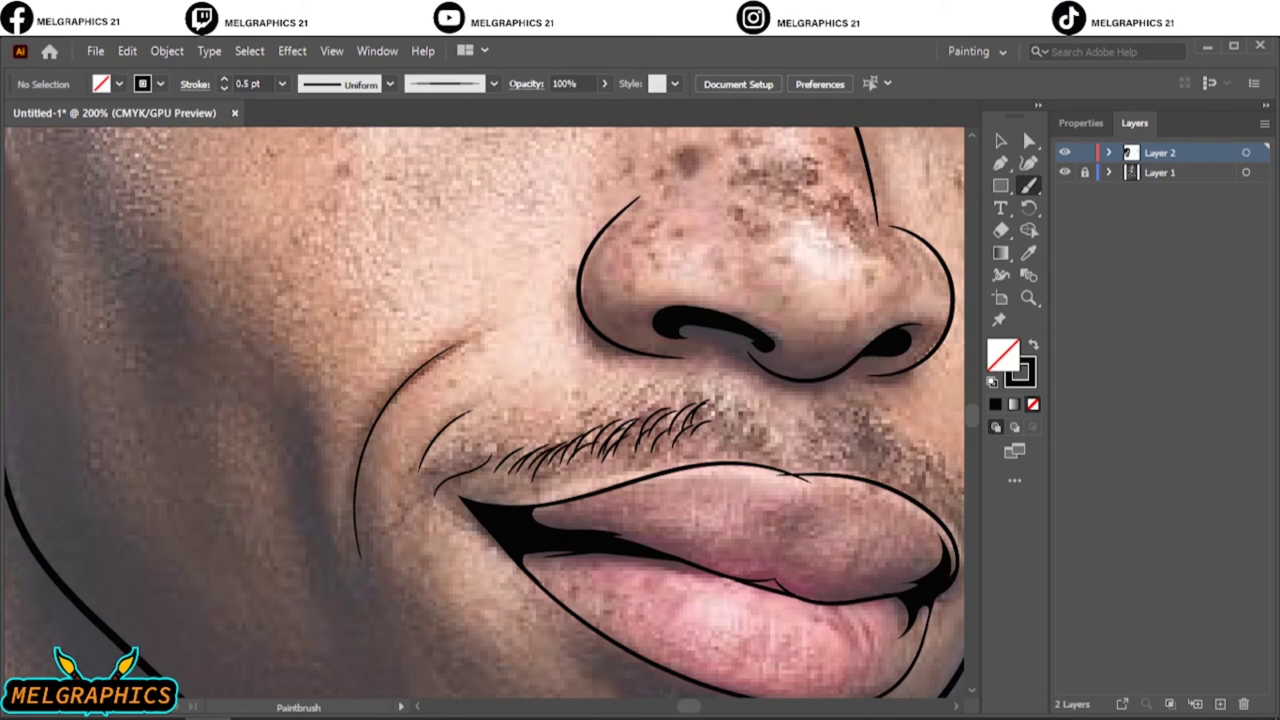
scroll(485, 413, right, 5)
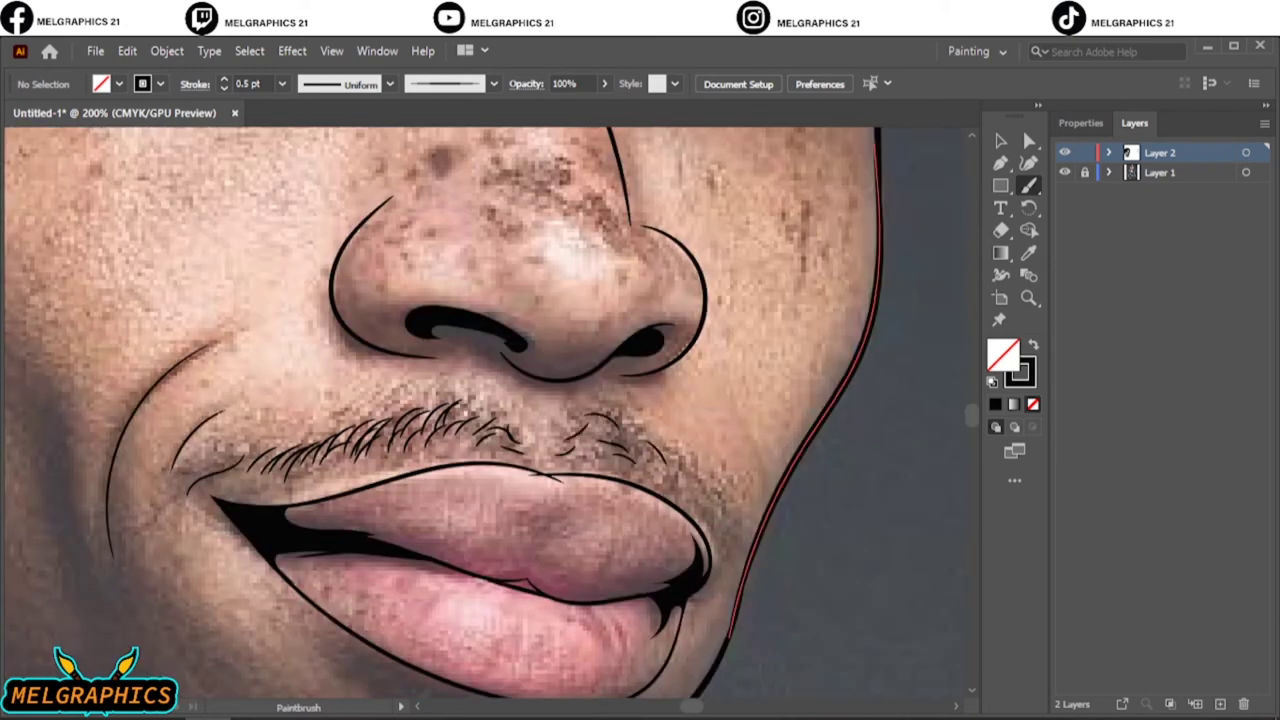
Step: Add five short beard hair strokes along the chin
key(ctrl+0)
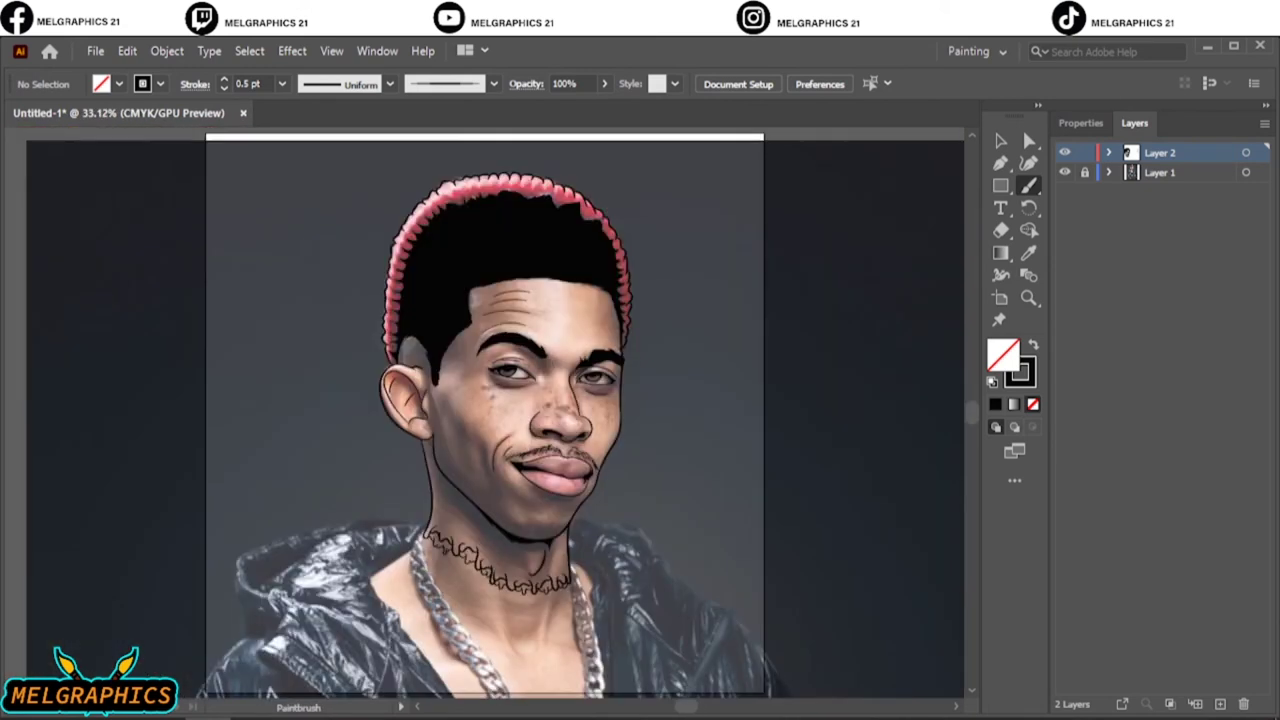
scroll(530, 520, up, 5)
scroll(480, 400, up, 2)
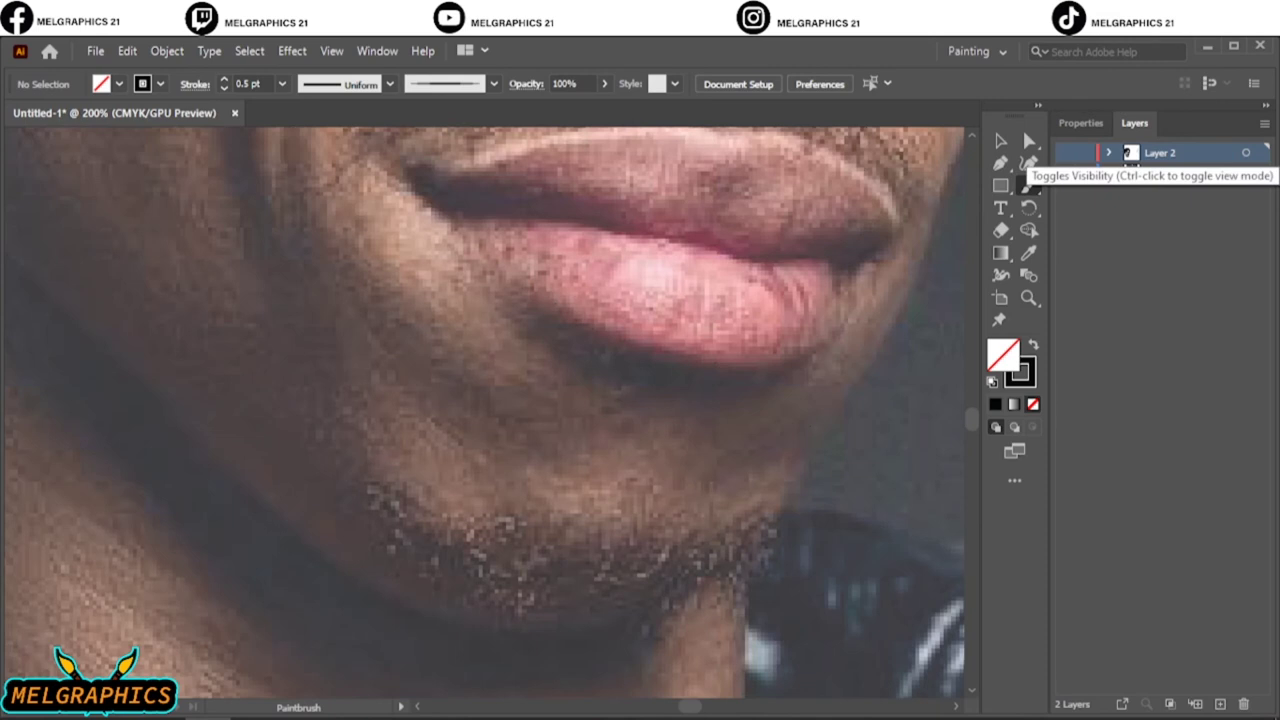
drag(580, 578, 602, 552)
drag(558, 580, 588, 552)
drag(535, 578, 568, 549)
drag(518, 573, 552, 546)
drag(505, 566, 537, 542)
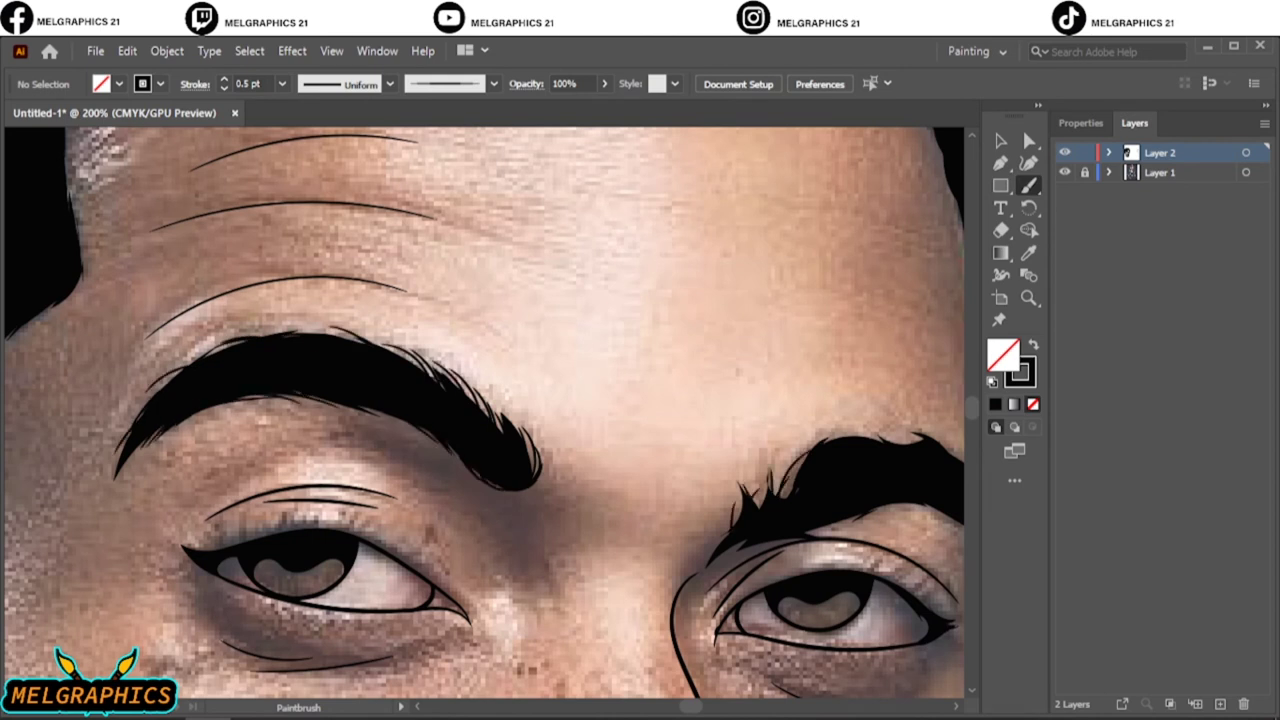
Step: At 0.25 pt, paint small curly strokes on the sideburn patch, checking against the photo
scroll(485, 413, right, 5)
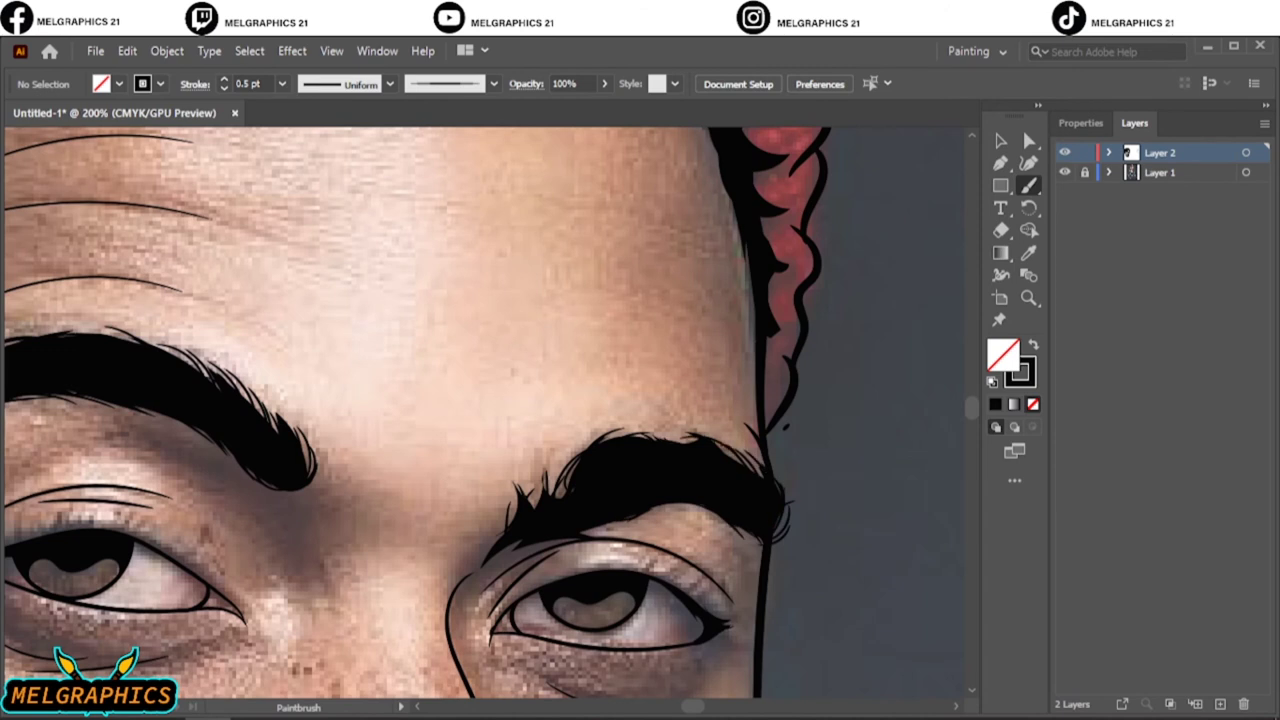
key(ctrl+0)
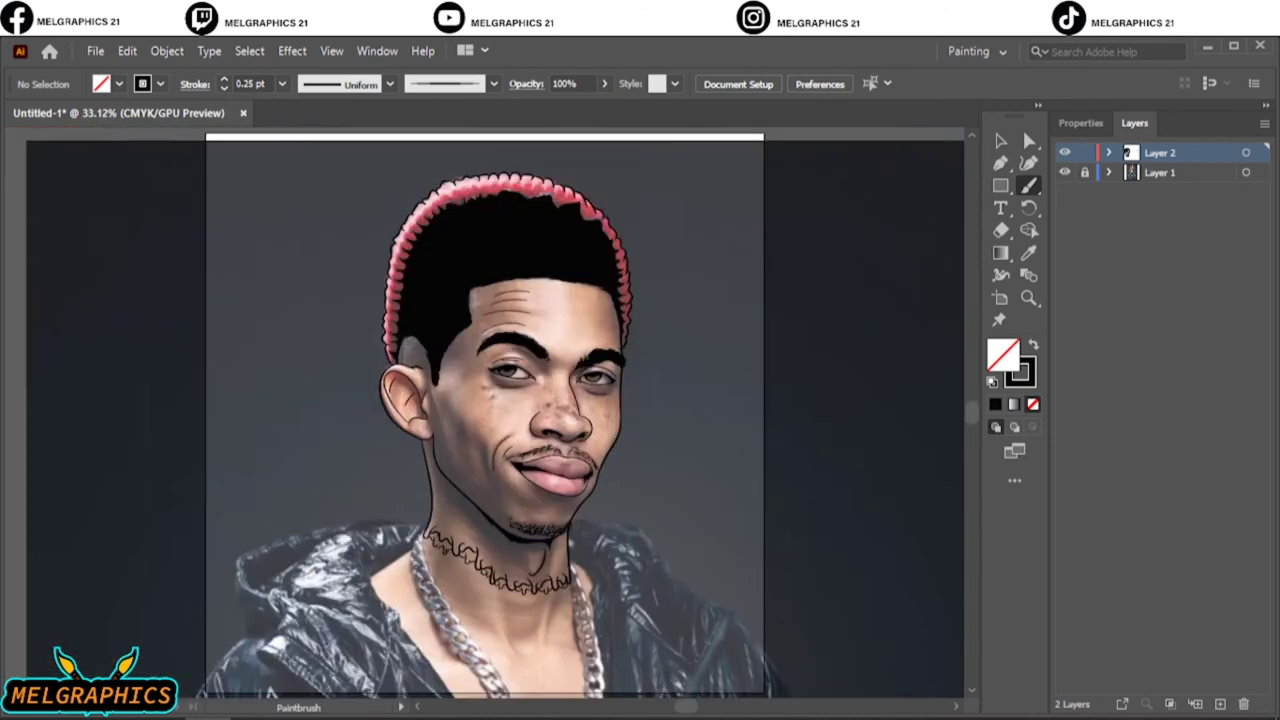
scroll(429, 357, up, 3)
scroll(429, 357, up, 2)
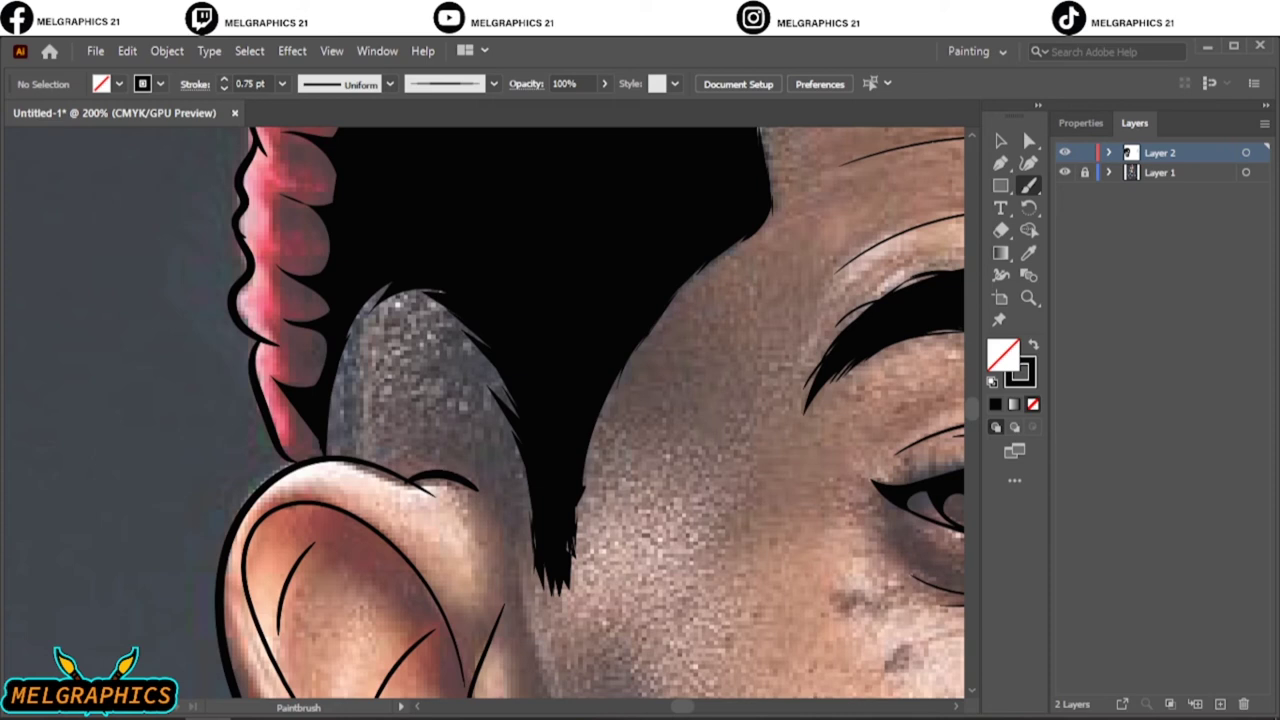
click(224, 89)
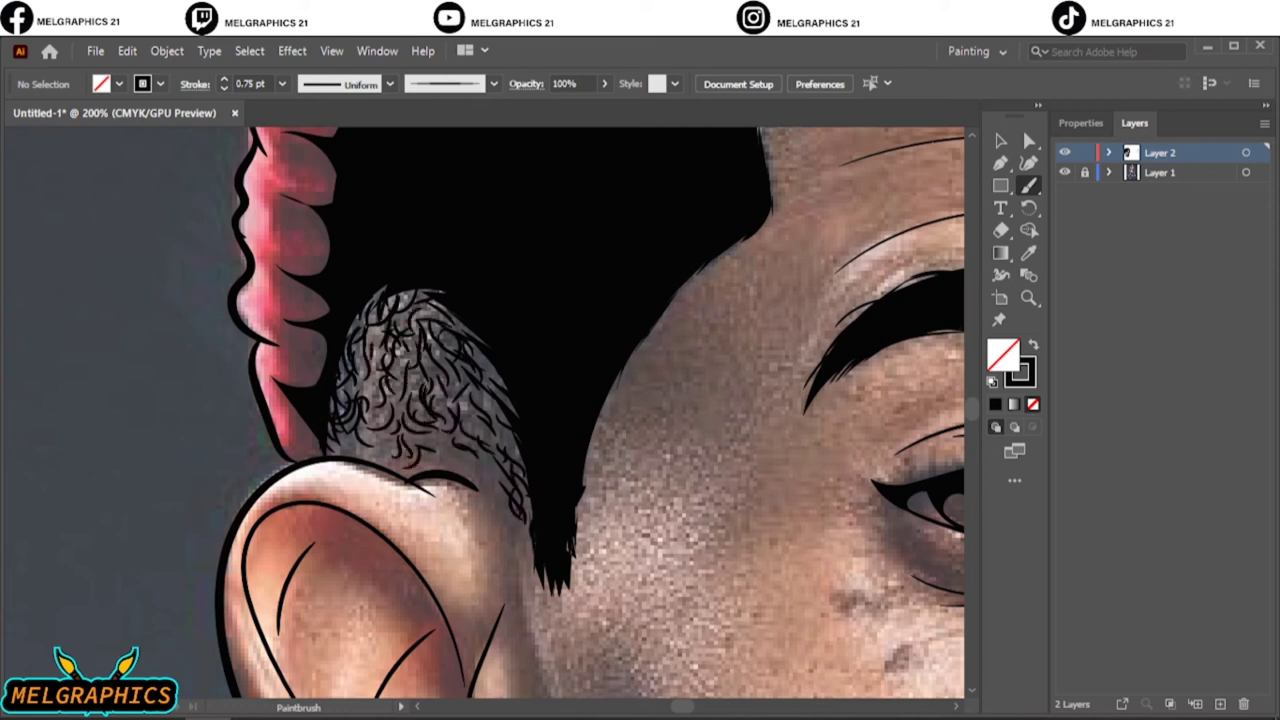
drag(450, 450, 505, 495)
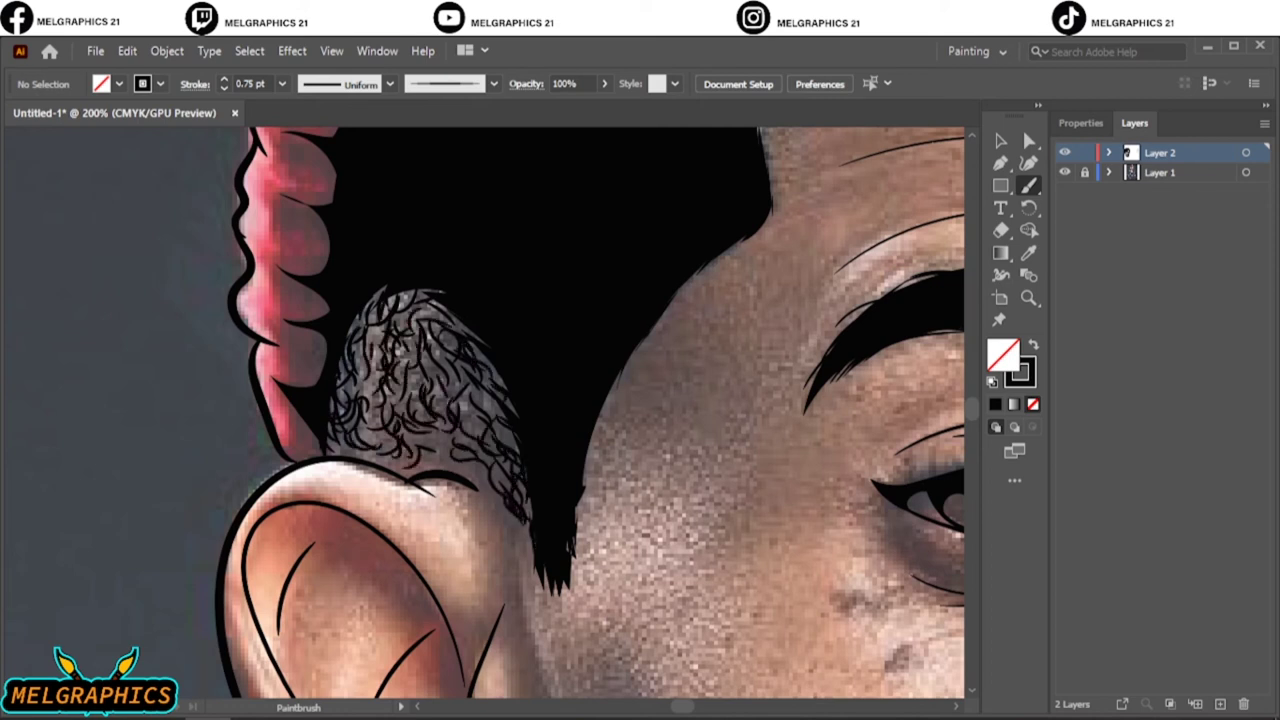
key(ctrl+0)
click(1064, 172)
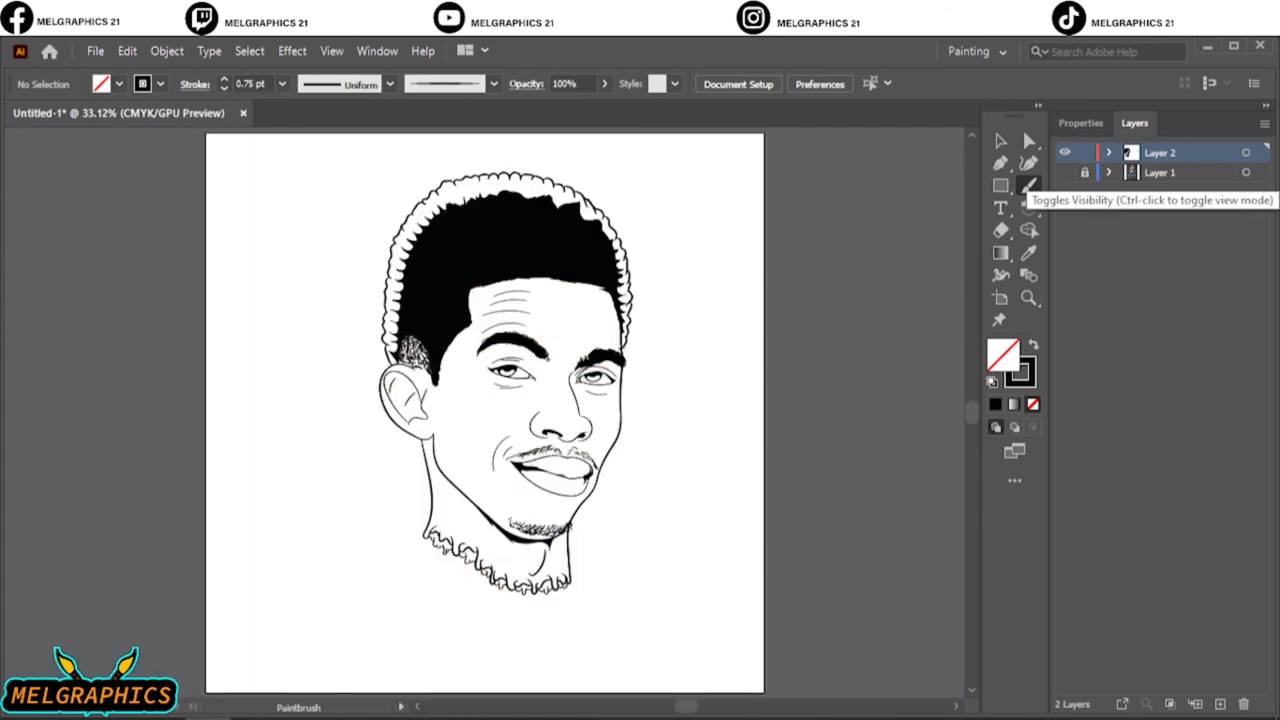
click(1064, 172)
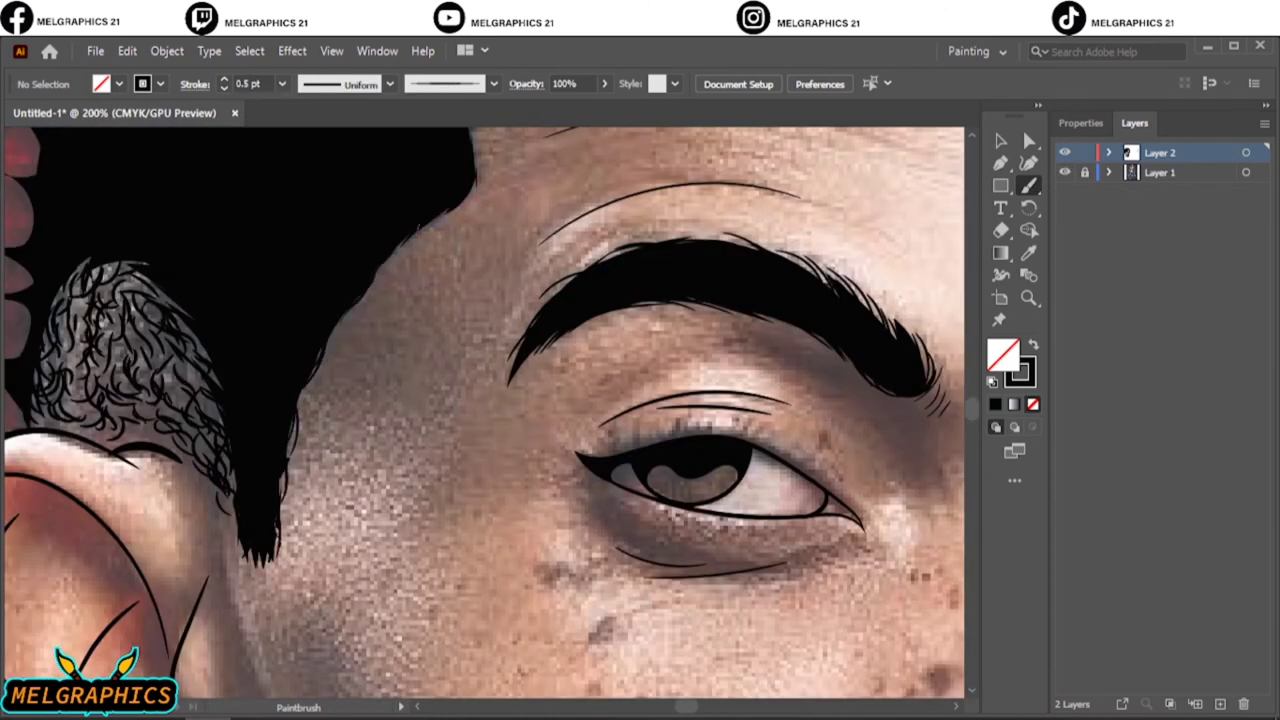
scroll(485, 410, up, 5)
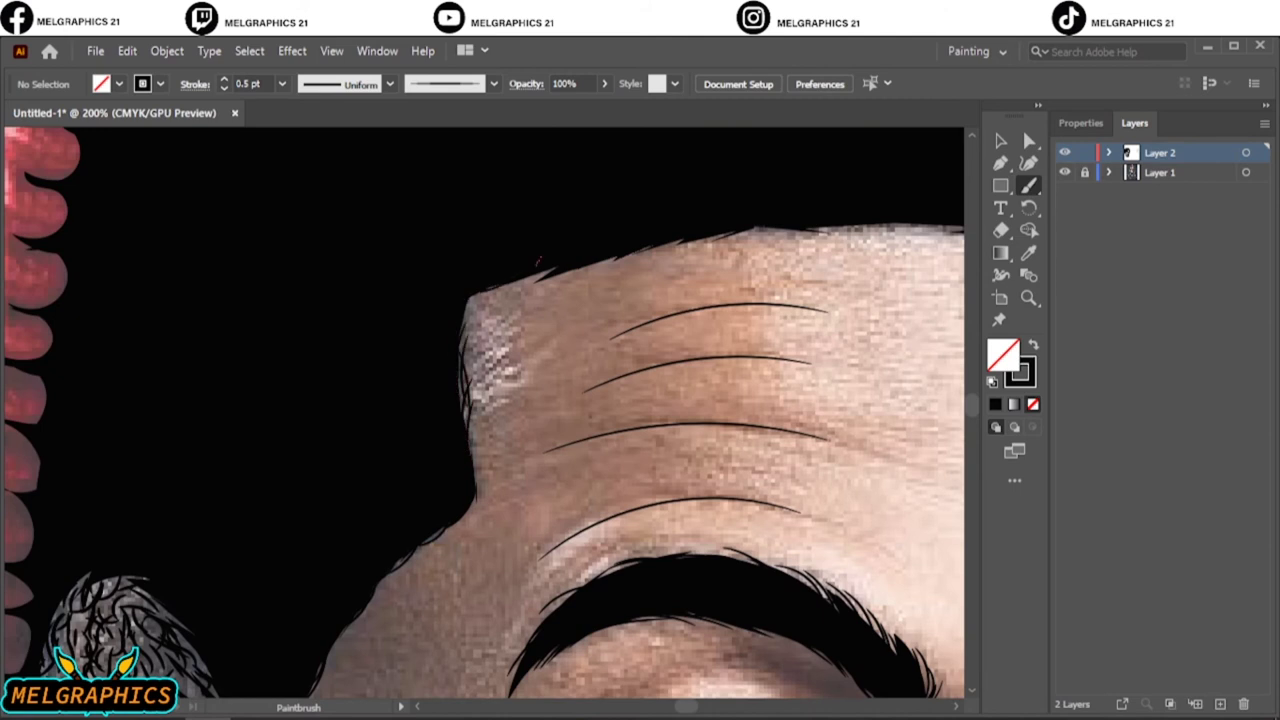
scroll(485, 410, right, 8)
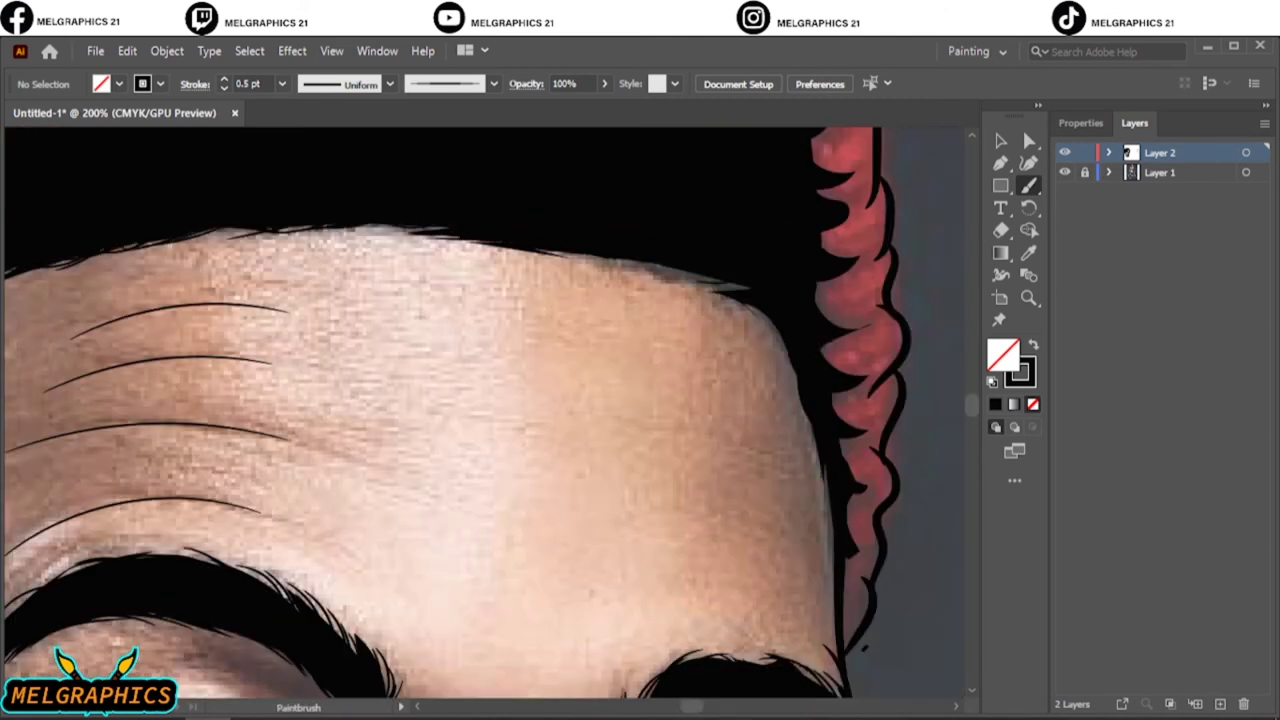
Step: Select all the line art on the drawing layer and expand its brush strokes
key(ctrl+0)
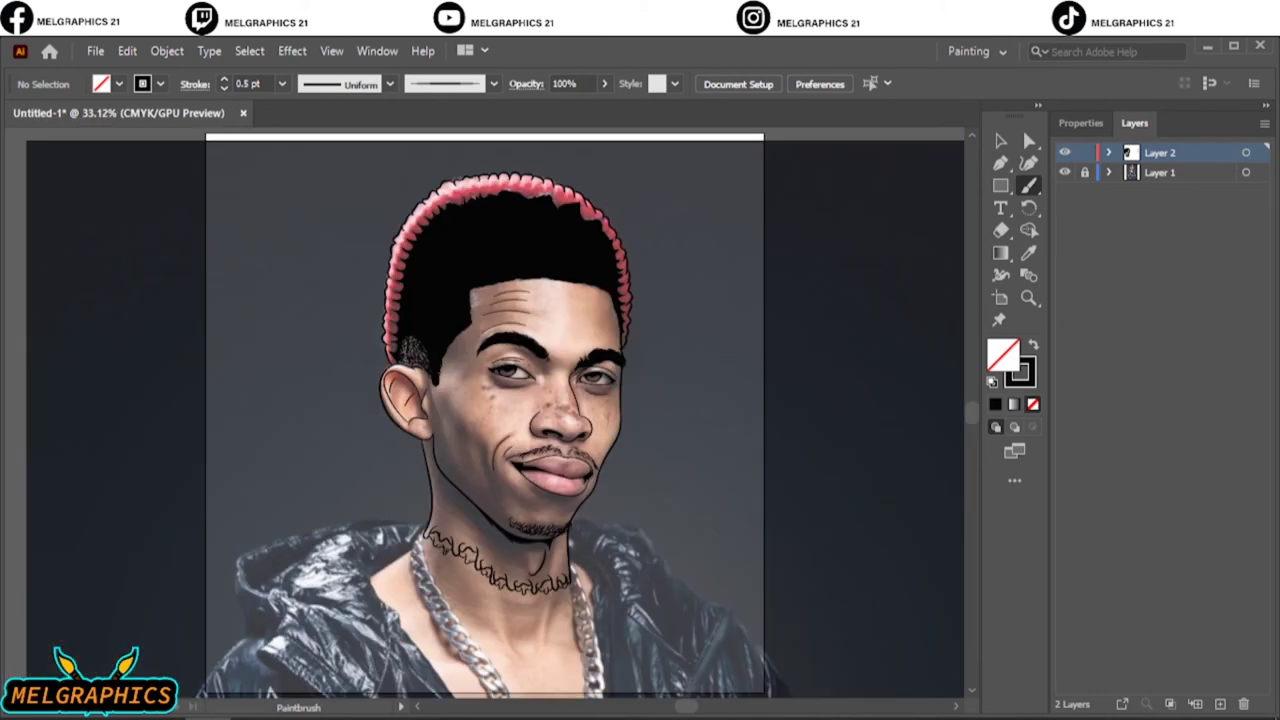
click(1064, 172)
key(v)
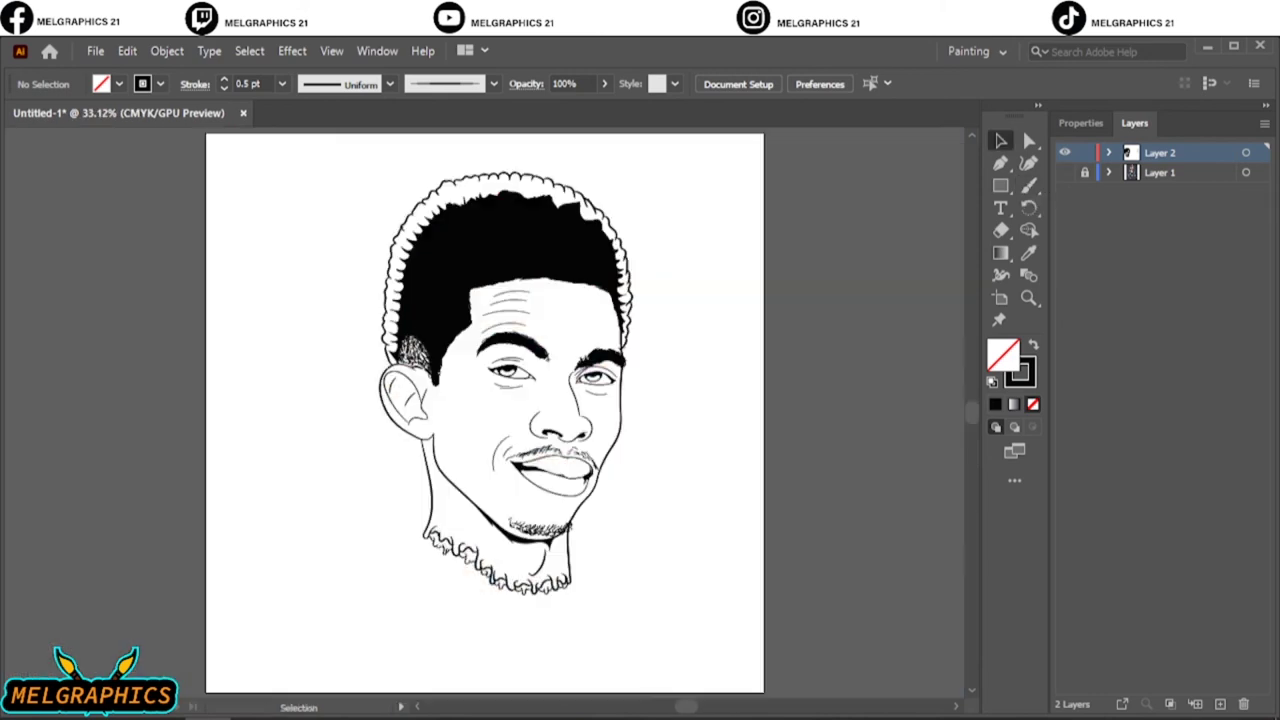
click(1064, 172)
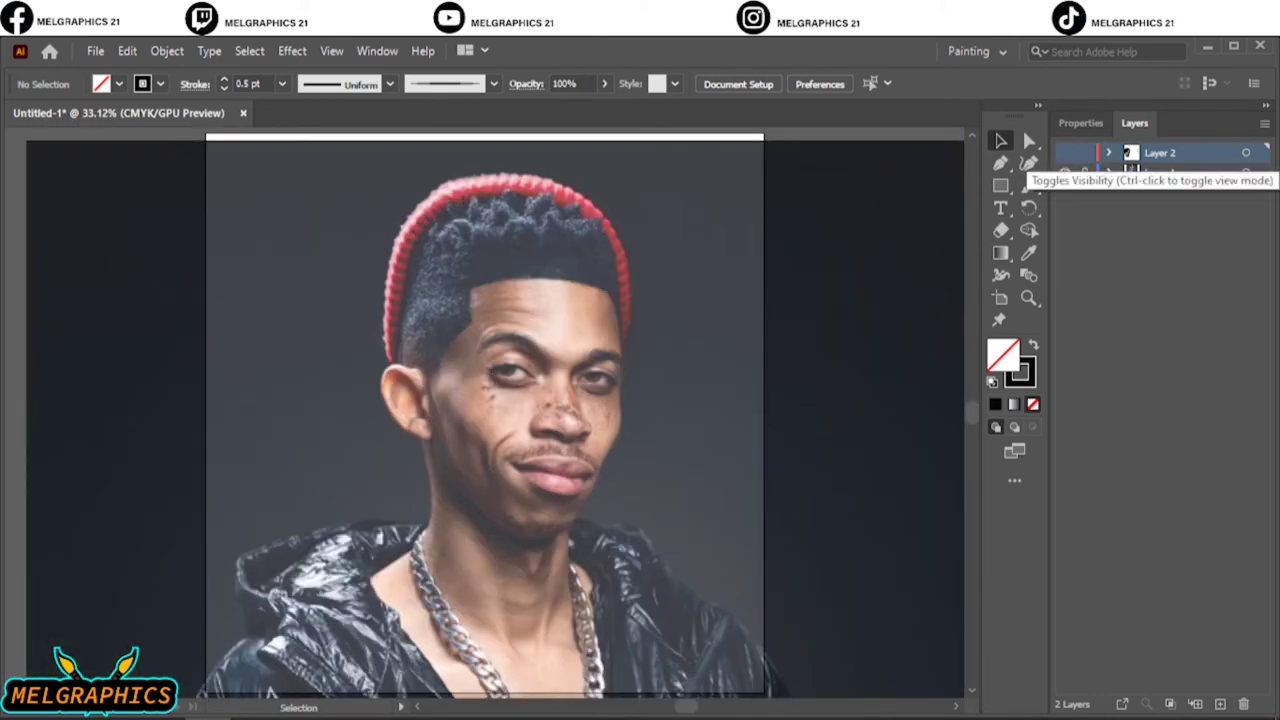
click(1064, 172)
drag(314, 160, 744, 670)
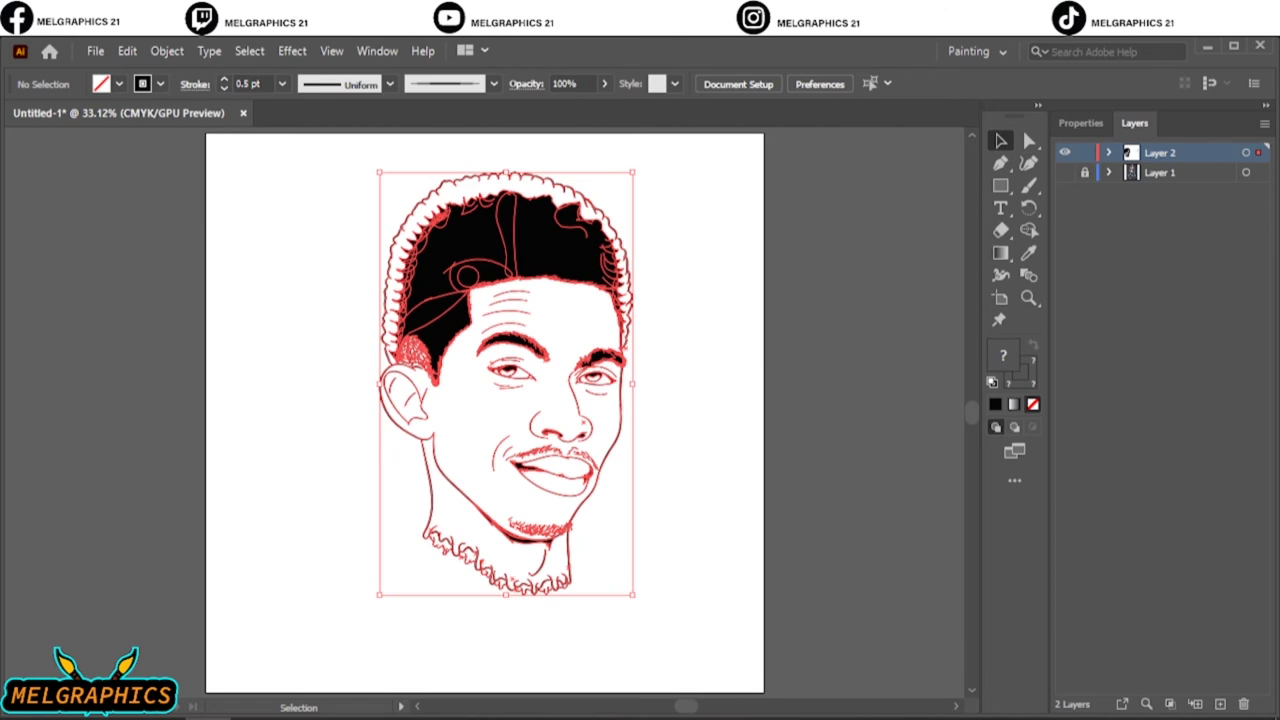
click(167, 51)
click(1081, 122)
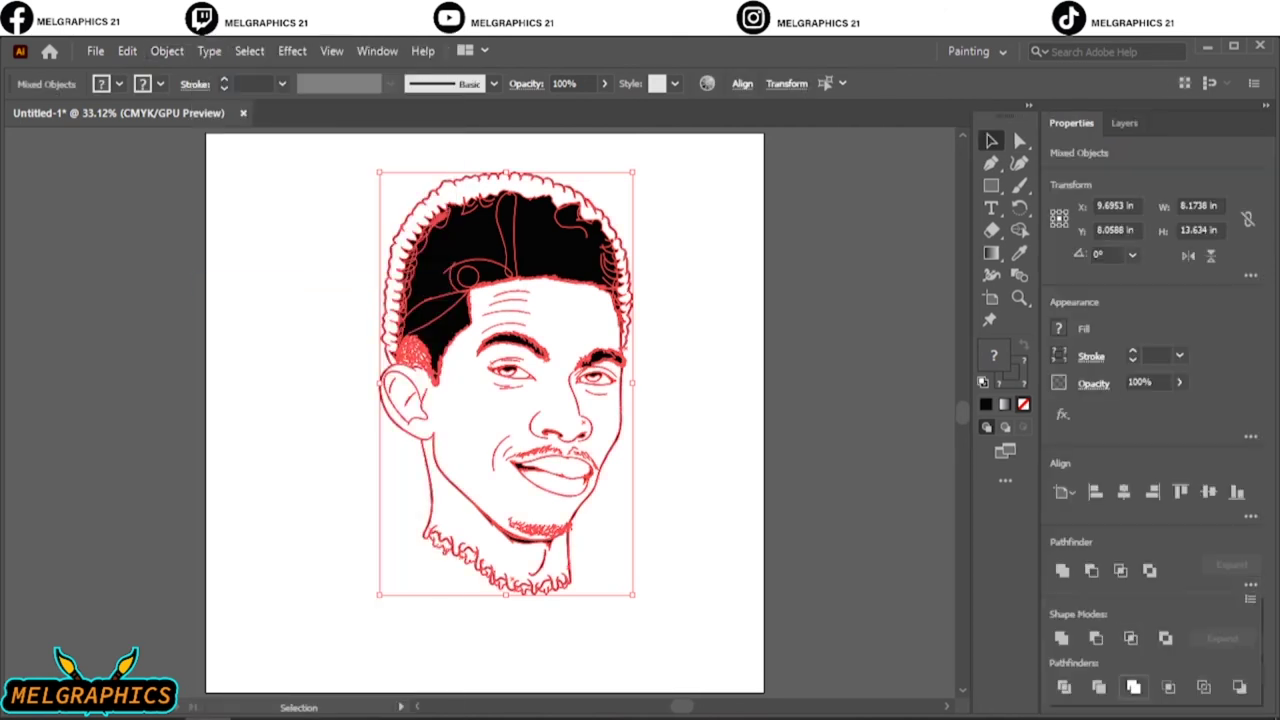
key(ctrl+shift+a)
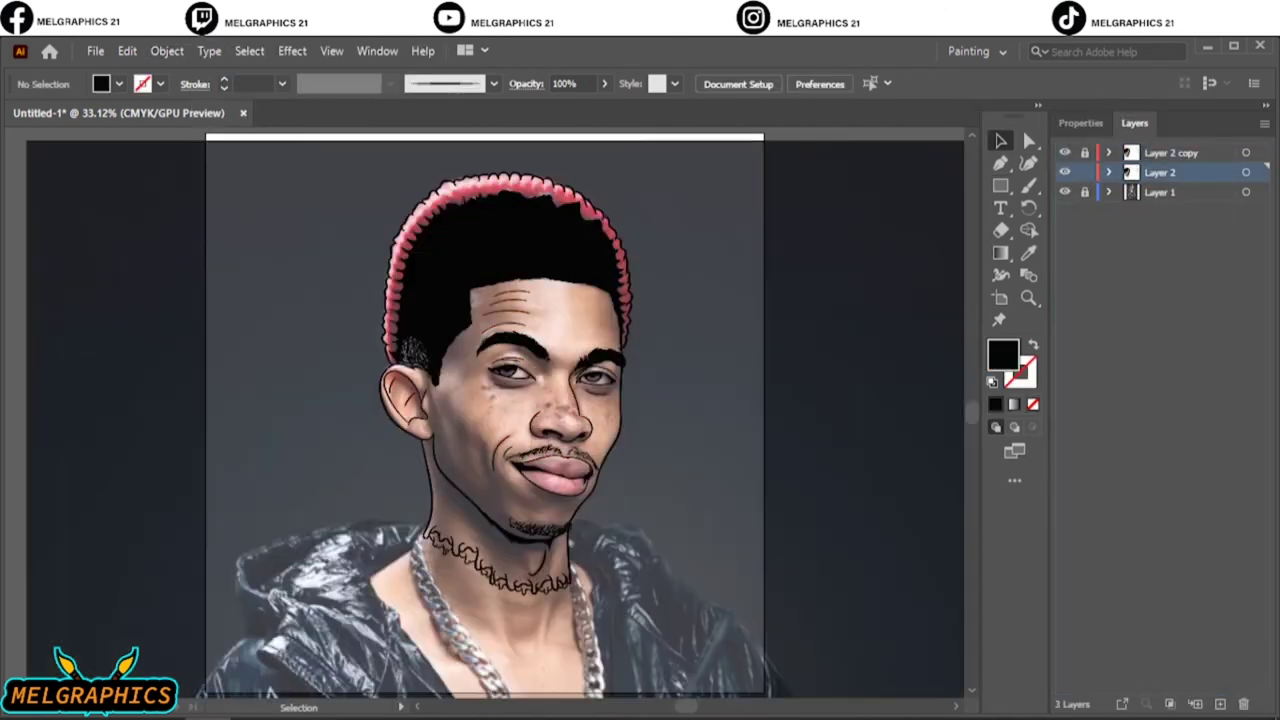
Step: Pick a light orange fill in the Color Picker and draw a rectangle over the face
click(1064, 191)
double_click(1003, 354)
drag(995, 270, 995, 481)
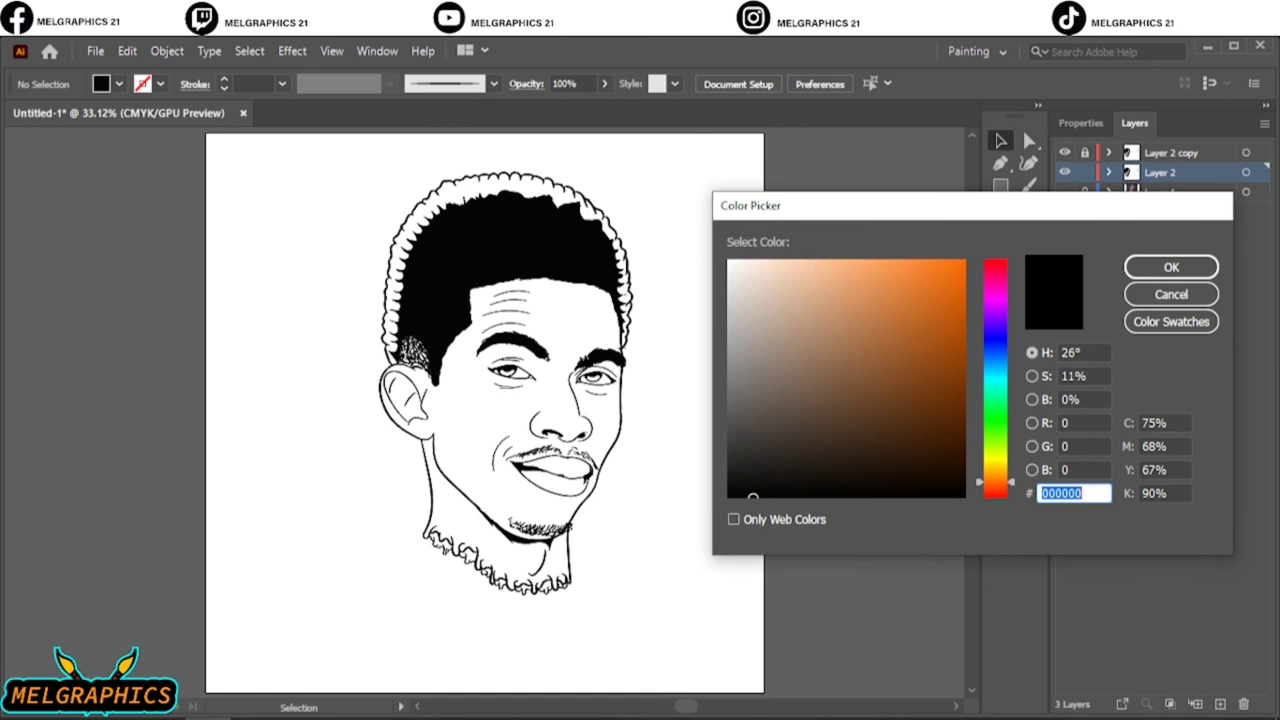
drag(924, 260, 906, 266)
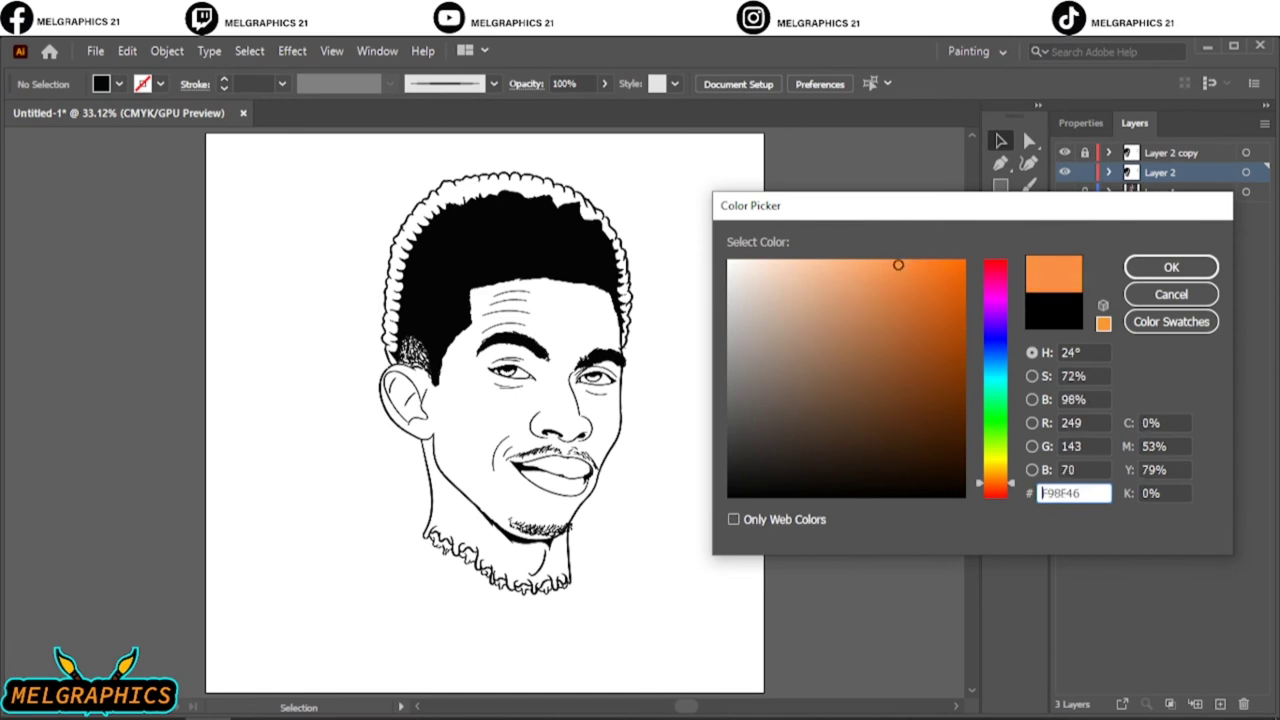
click(1171, 267)
key(m)
mouse_move(301, 160)
mouse_down()
mouse_move(357, 250)
mouse_move(708, 608)
mouse_up()
key(ctrl+plus)
Step: Darken the rectangle's orange slightly with Edit Colors > Adjust Colors
click(167, 50)
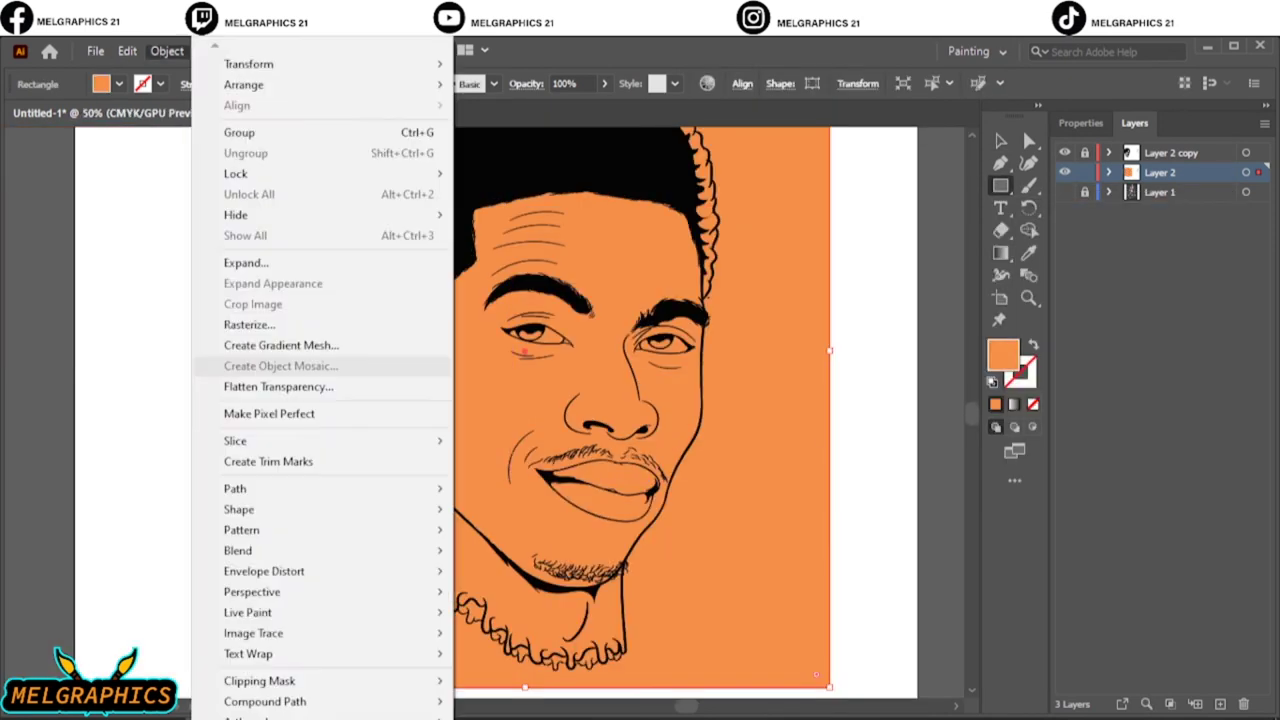
click(480, 402)
click(649, 515)
drag(796, 391, 788, 391)
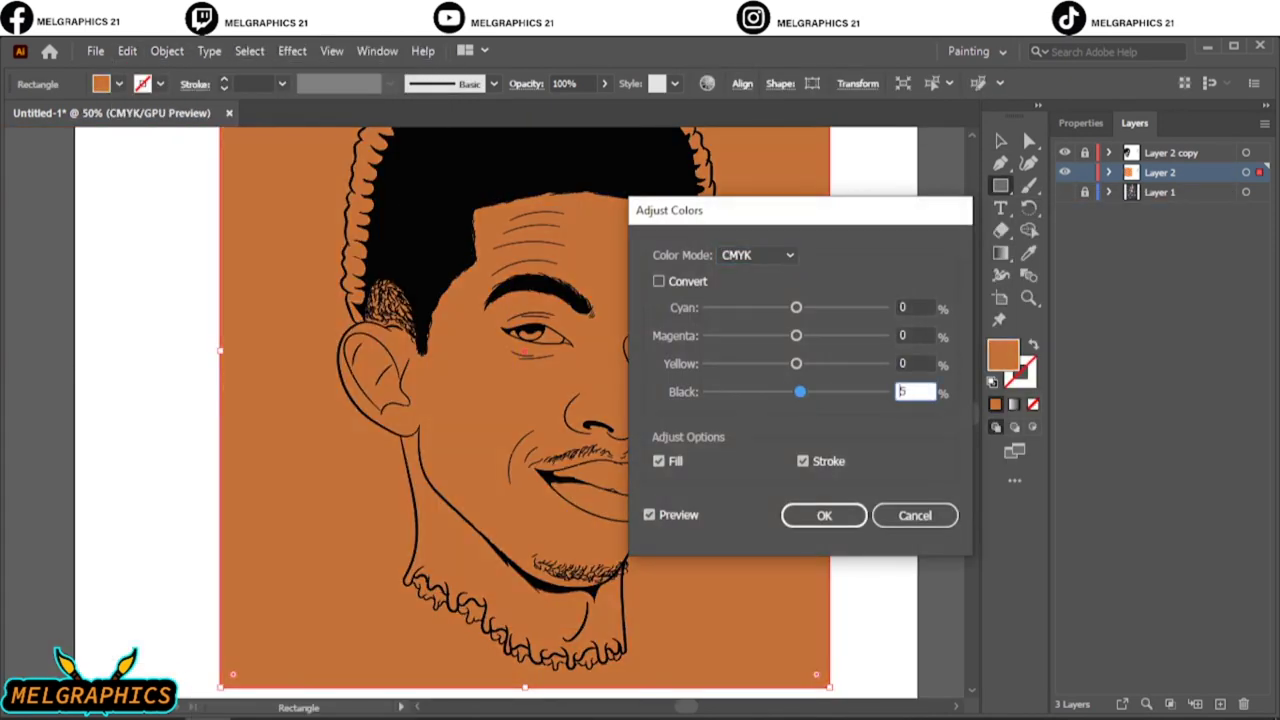
key(Up)
key(Up)
key(shift+Tab)
key(Up)
key(Up)
key(Up)
key(shift+Tab)
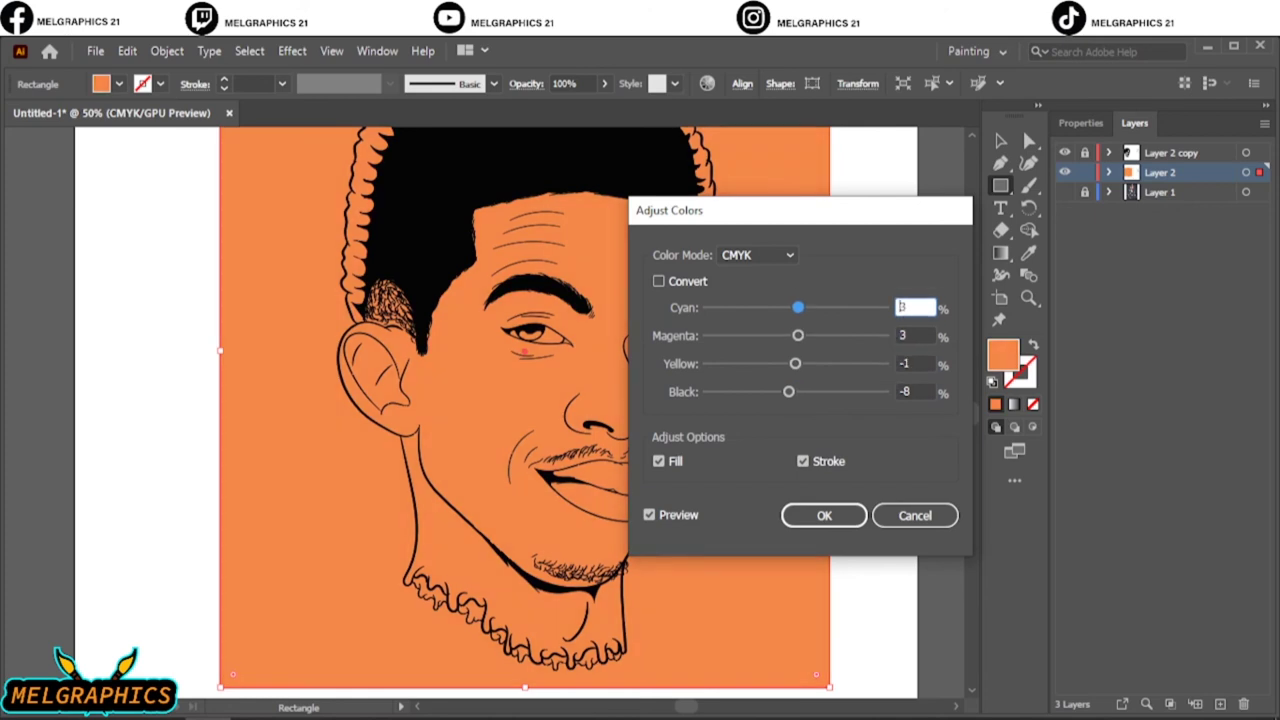
click(824, 515)
Step: Send the orange rectangle behind the line art and select it with the line art
right_click(770, 252)
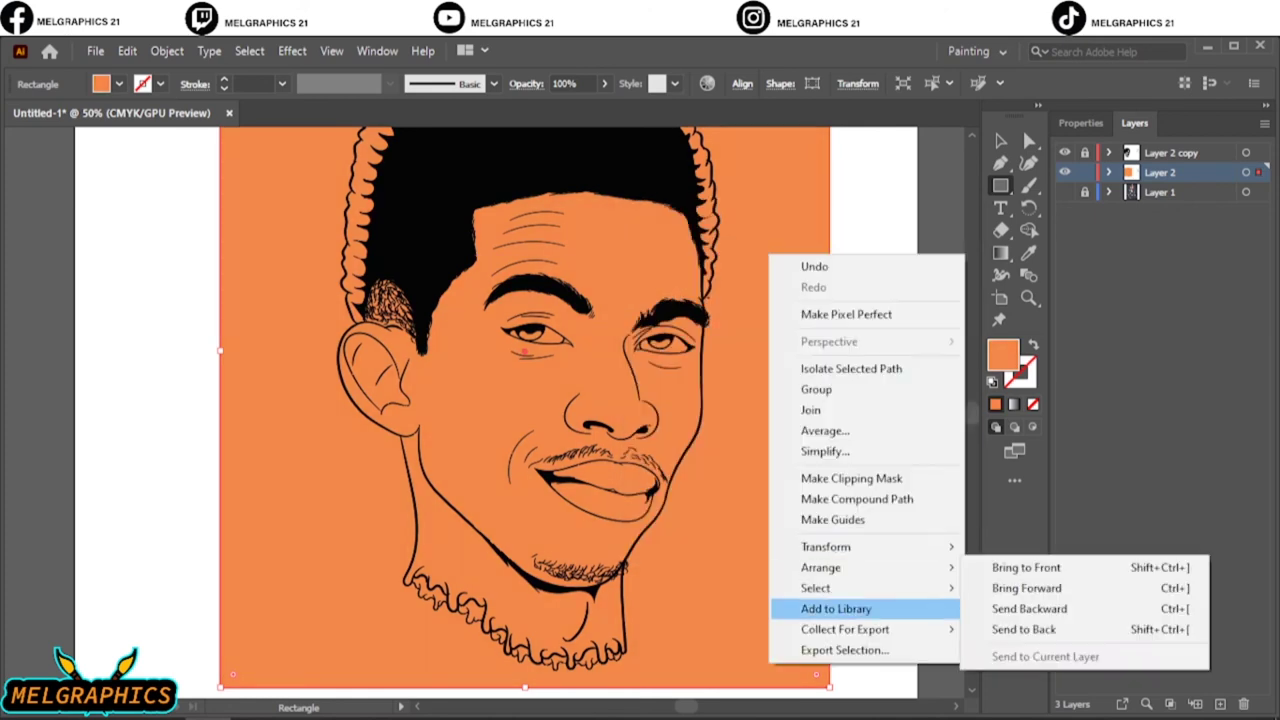
key(Escape)
key(ctrl+shift+a)
key(ctrl+minus)
click(741, 362)
Step: Combine the rectangle with the line art and enter isolation mode to inspect the eye outline
click(1081, 122)
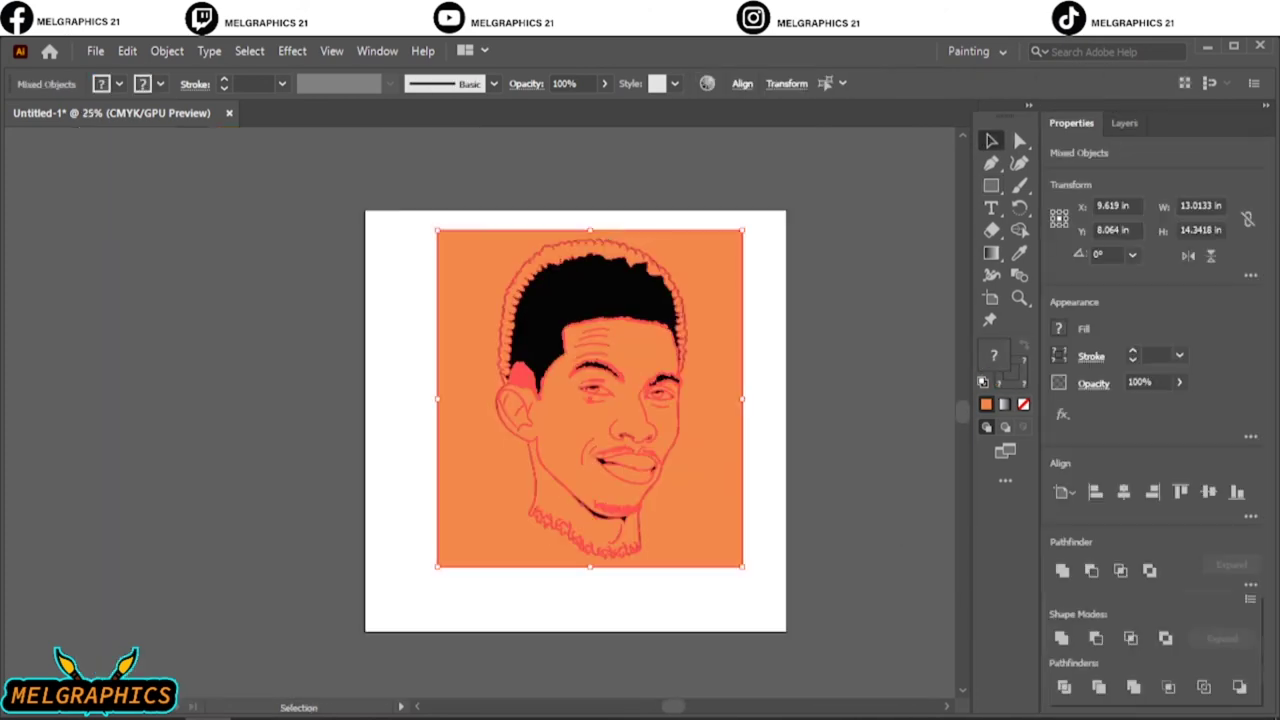
key(ctrl+shift+a)
double_click(741, 362)
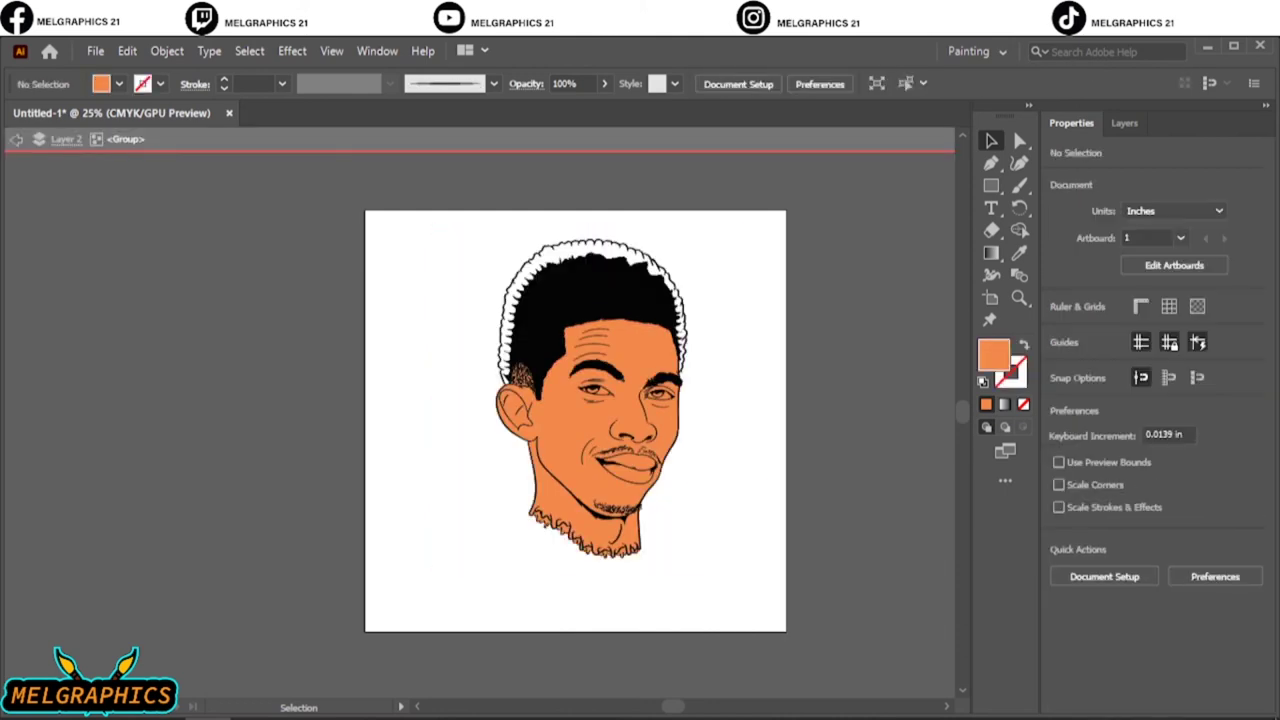
scroll(620, 470, up, 5)
scroll(640, 420, down, 3)
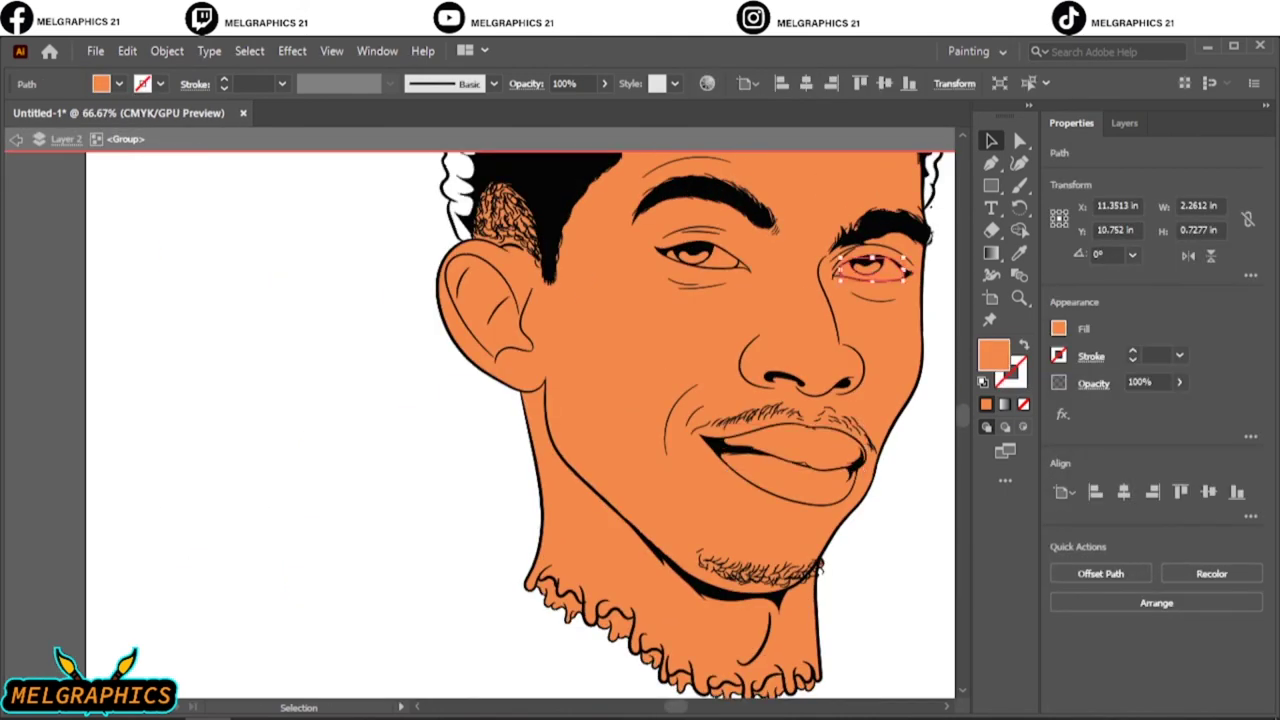
click(715, 255)
key(ctrl+shift+a)
scroll(700, 345, up, 5)
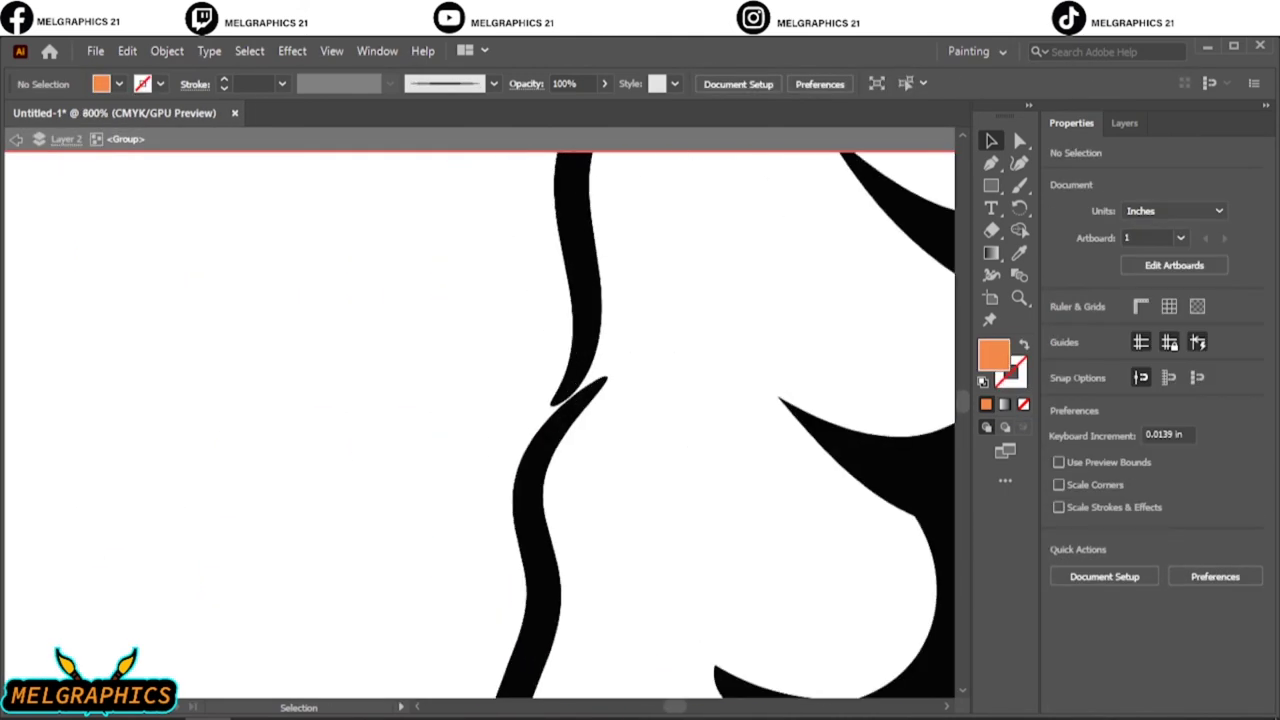
scroll(700, 345, down, 5)
scroll(707, 348, up, 5)
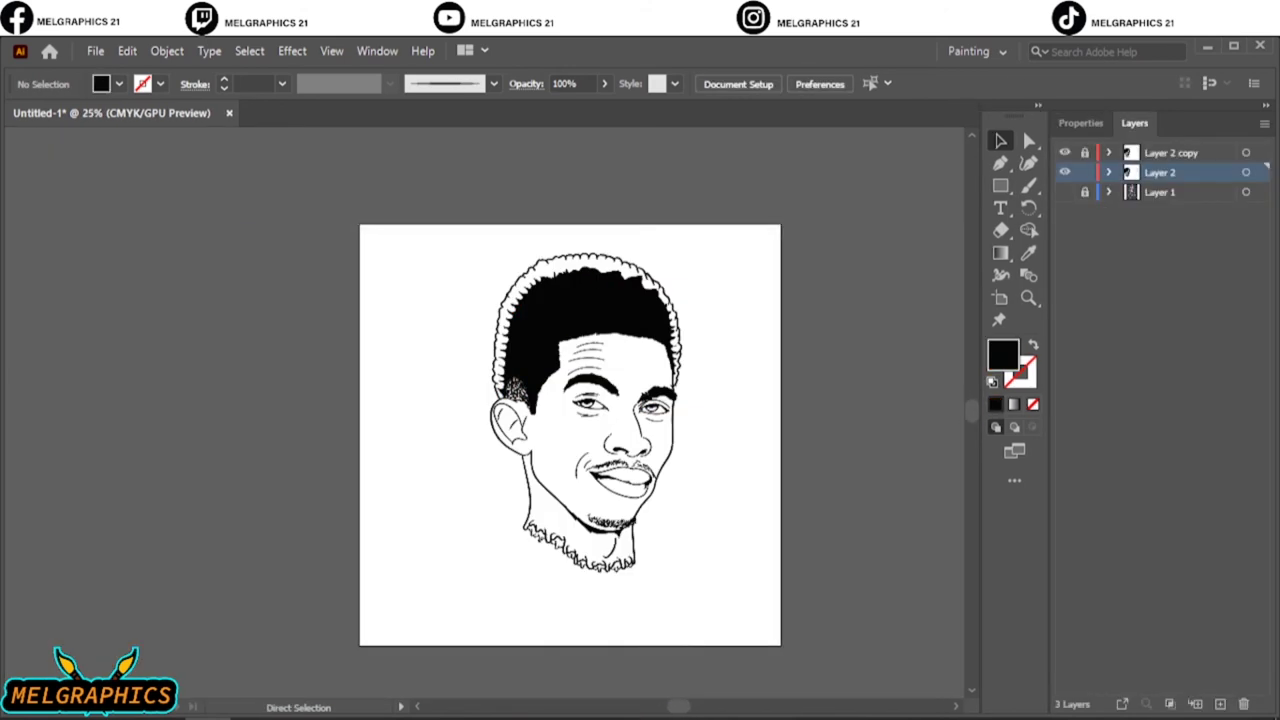
Step: Select all the artwork and expand the brush strokes into filled shapes
key(b)
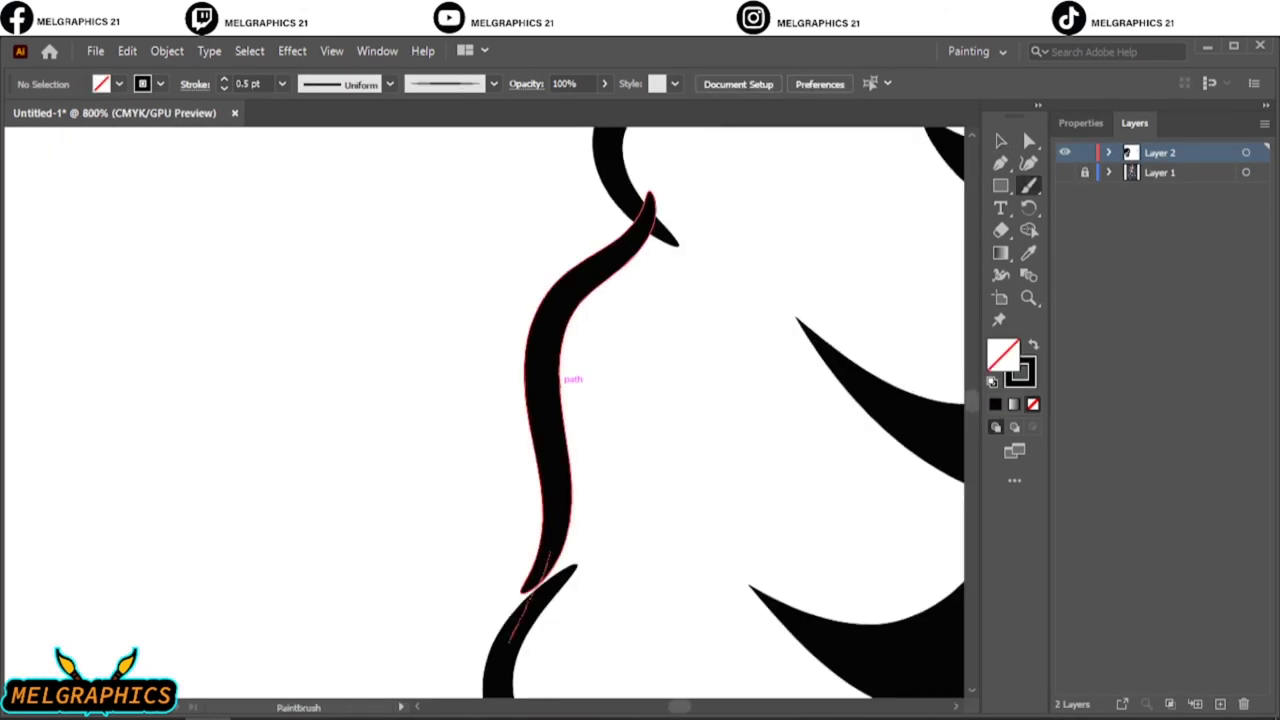
key(ctrl+minus)
key(ctrl+minus)
key(ctrl+minus)
key(ctrl+minus)
key(v)
key(shift+x)
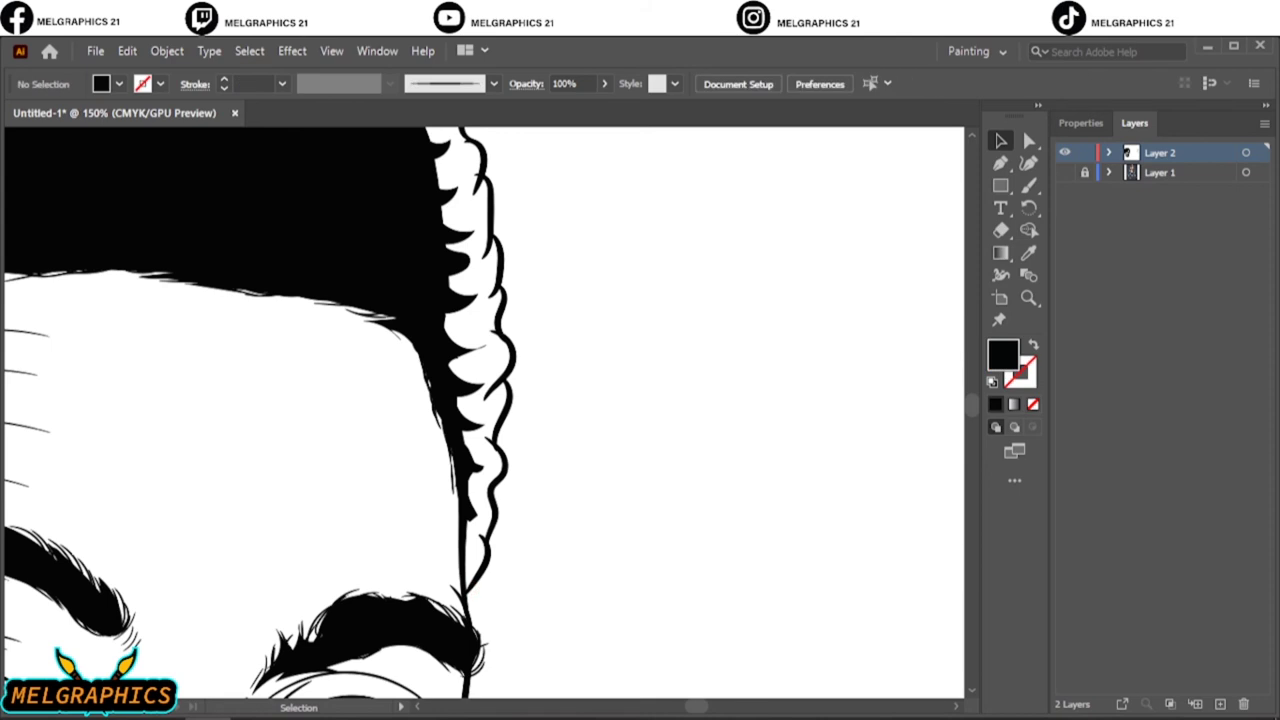
key(ctrl+minus)
key(ctrl+minus)
key(ctrl+minus)
key(ctrl+a)
click(167, 51)
click(271, 280)
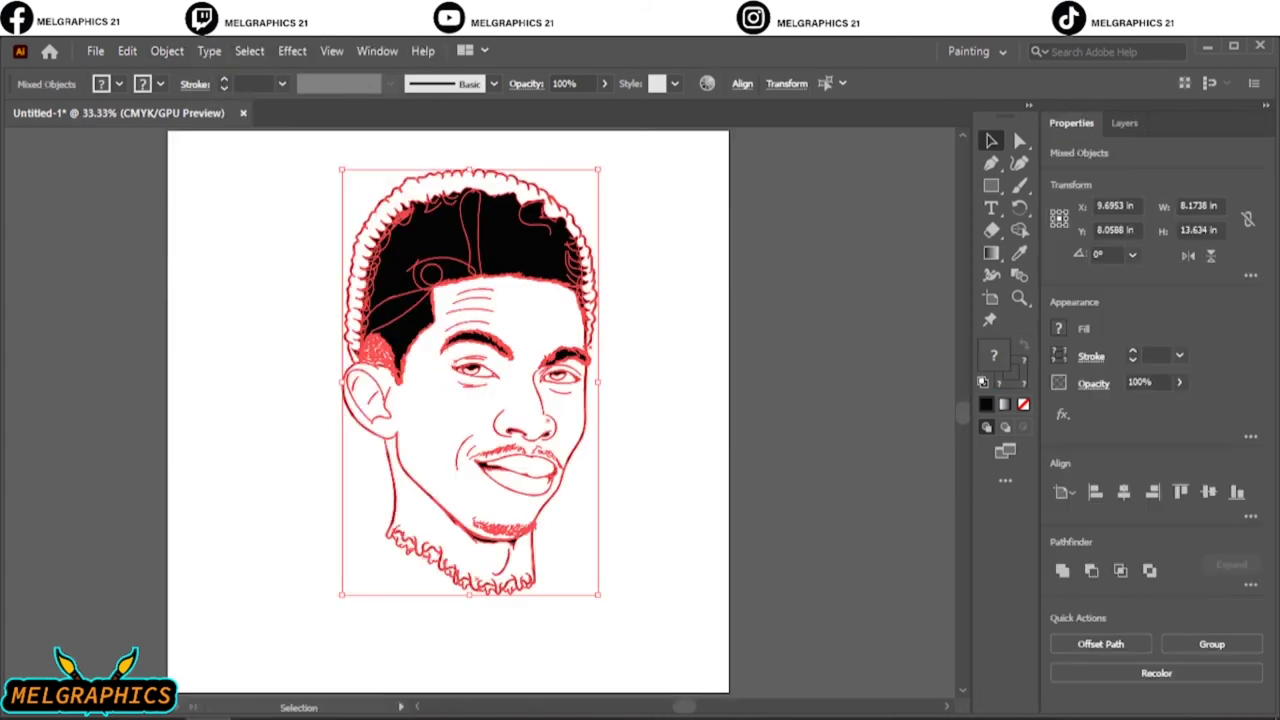
key(ctrl+shift+a)
Step: Enter an orange hex fill in the Color Picker and draw a rectangle over the face
click(1124, 122)
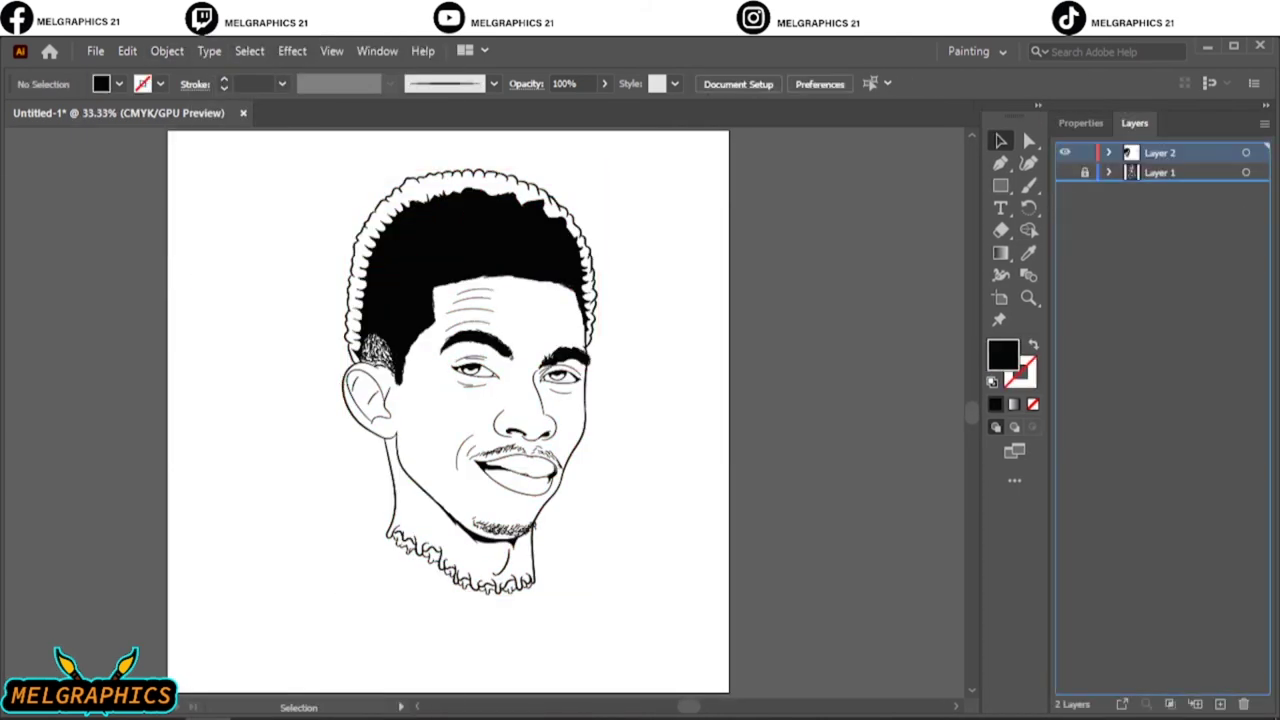
double_click(1003, 354)
text(FF9239)
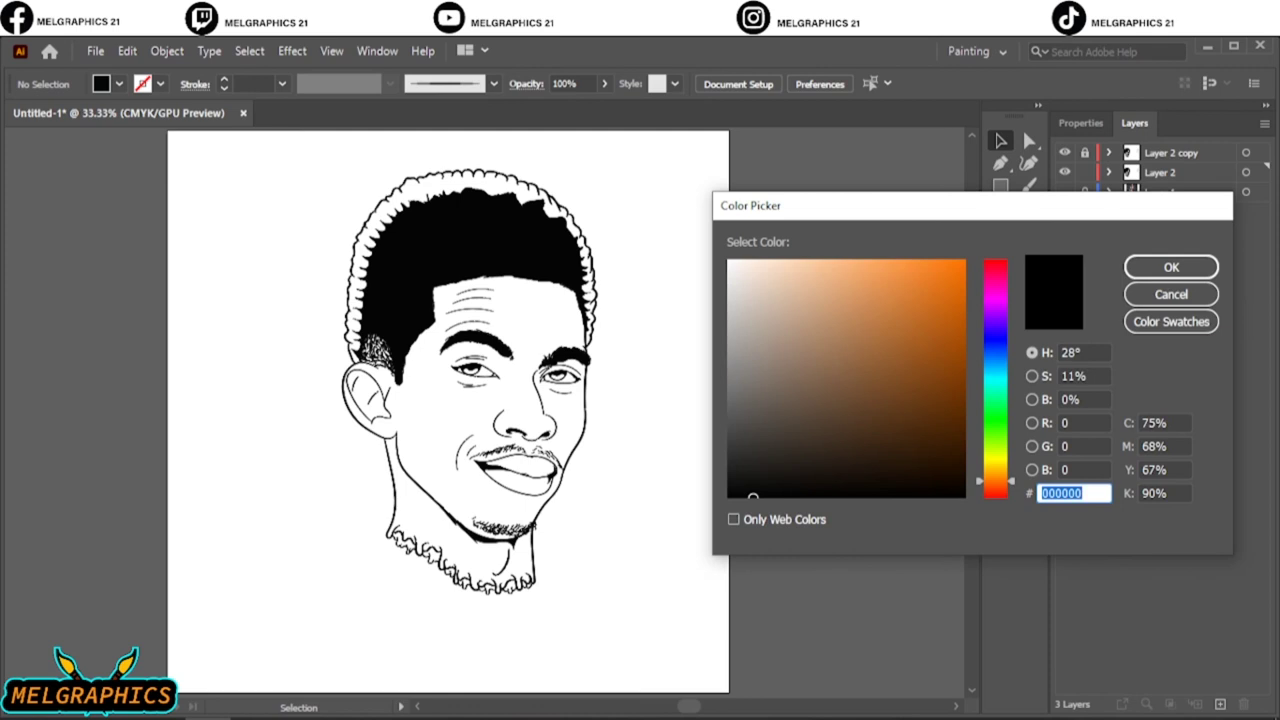
text(F2853B)
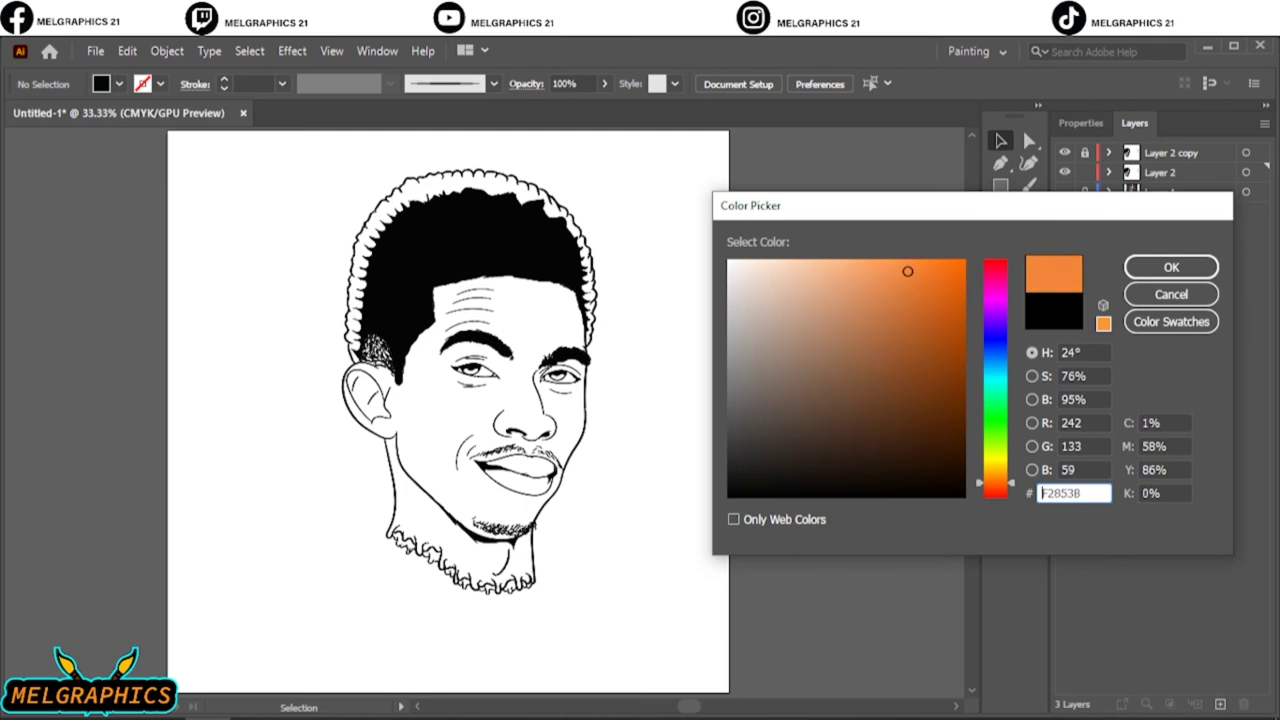
key(Return)
key(m)
drag(302, 164, 662, 622)
Step: Send the rectangle behind the line art and clip it to the face with Ctrl+7
right_click(598, 306)
click(850, 680)
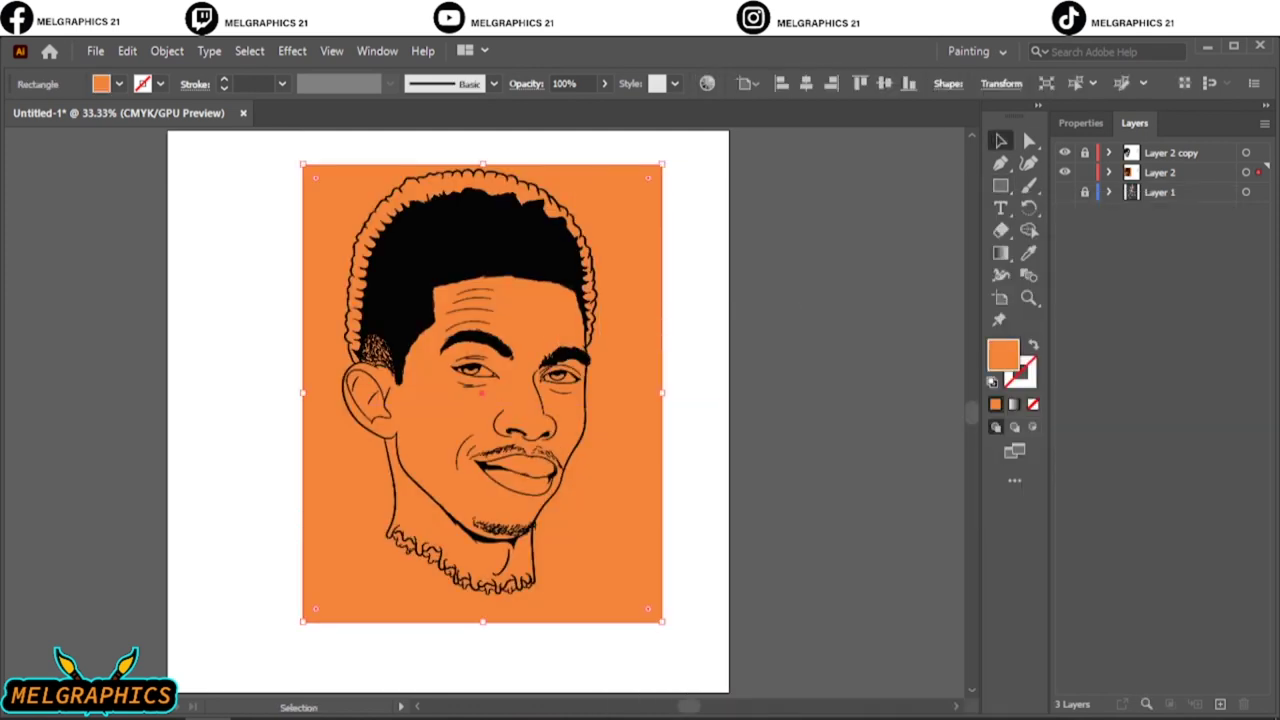
key(ctrl+a)
key(ctrl+7)
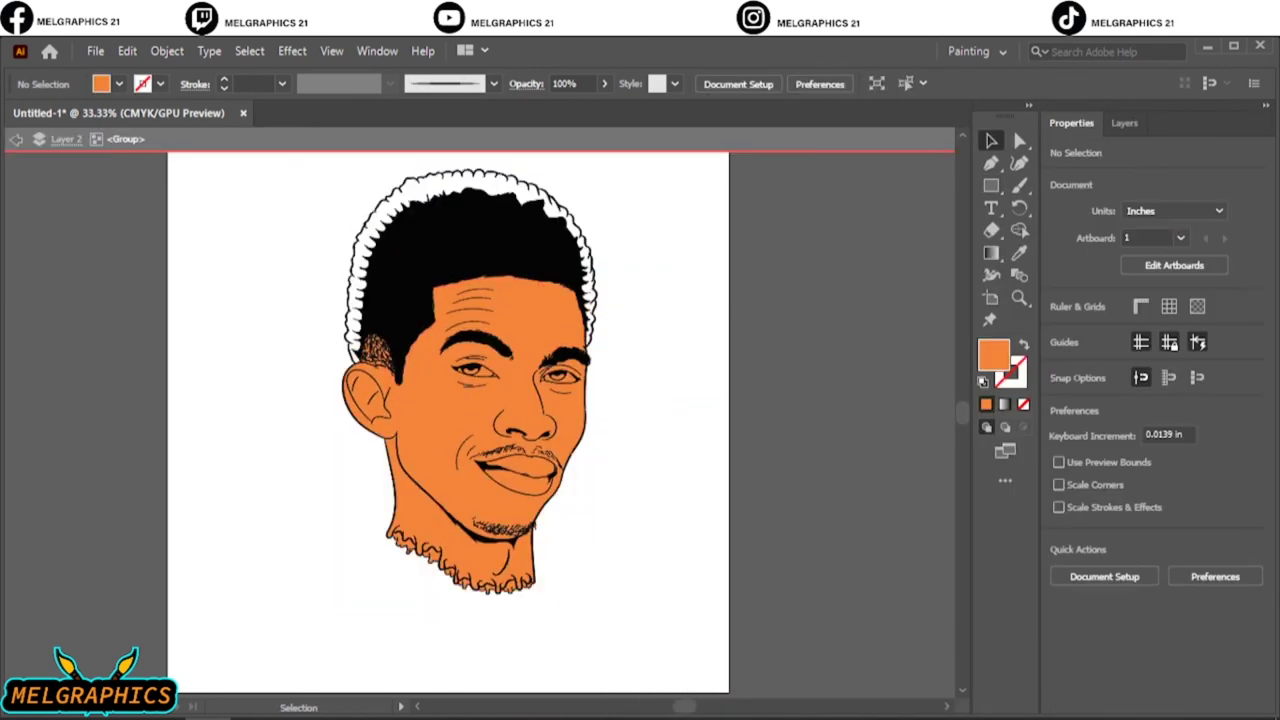
scroll(316, 310, up, 5)
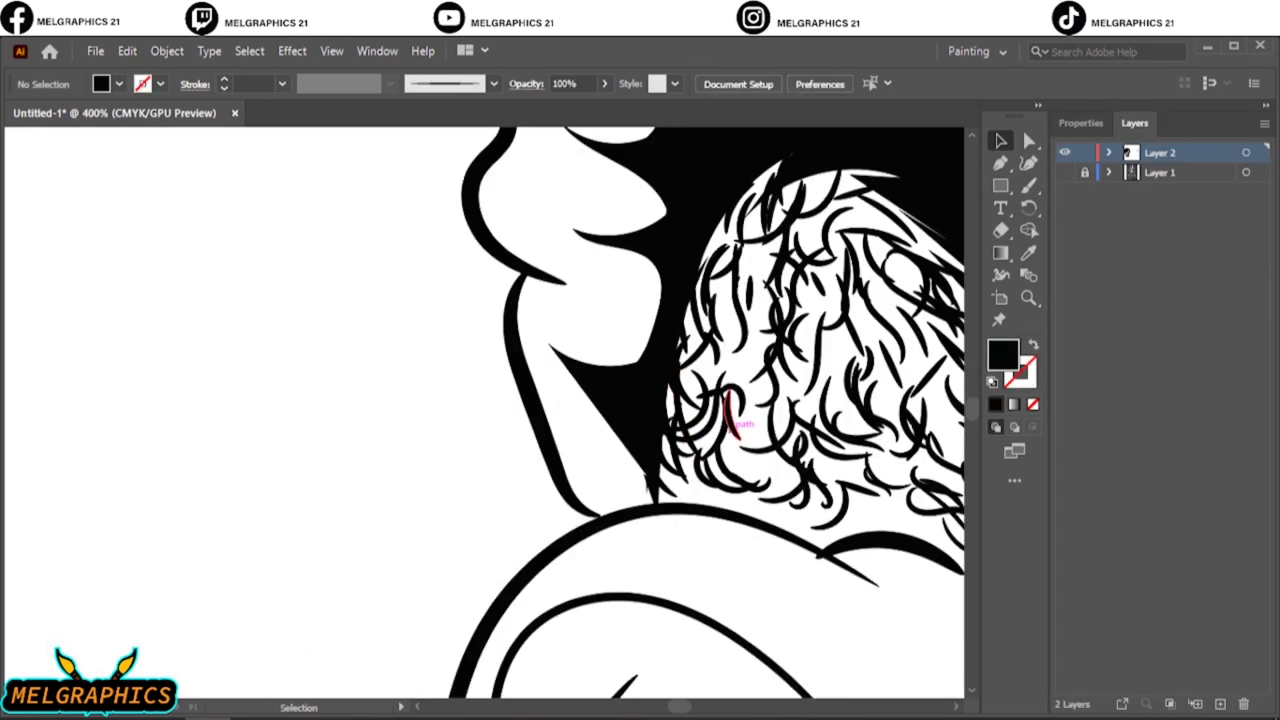
key(shift+x)
key(ctrl+0)
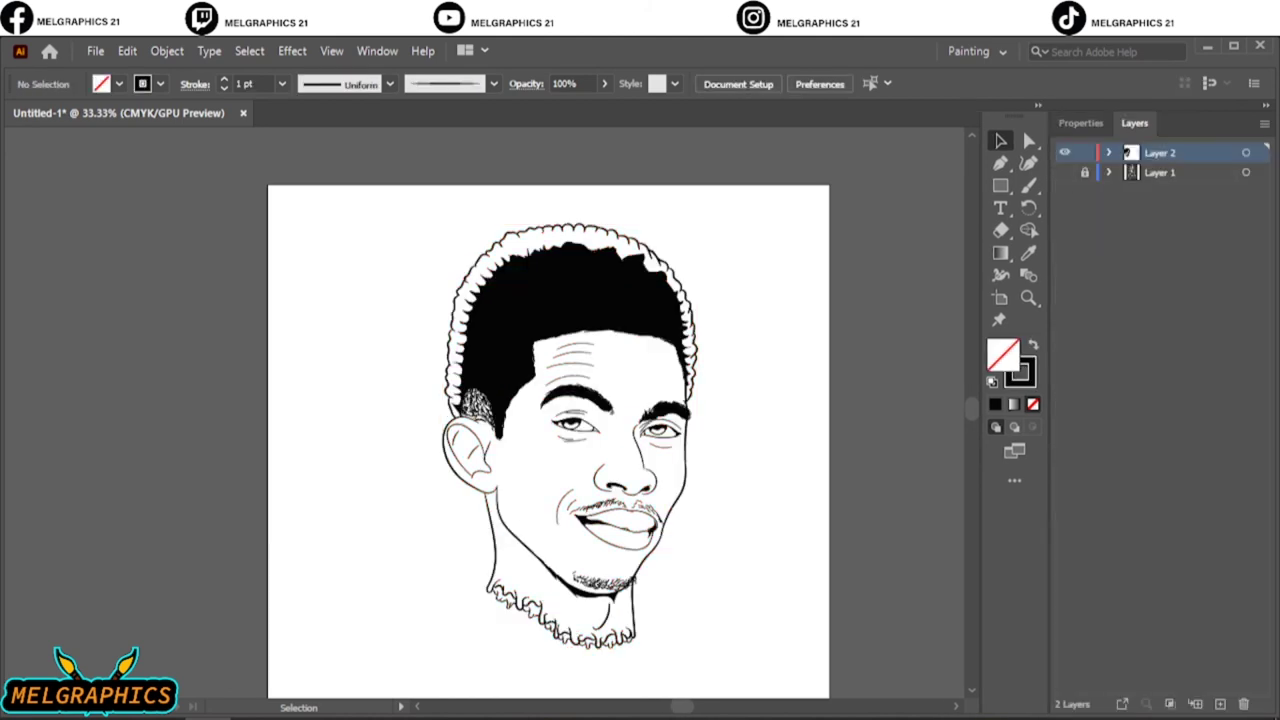
Step: Duplicate the line art layer and draw a bright orange rectangle covering the whole portrait
key(shift+x)
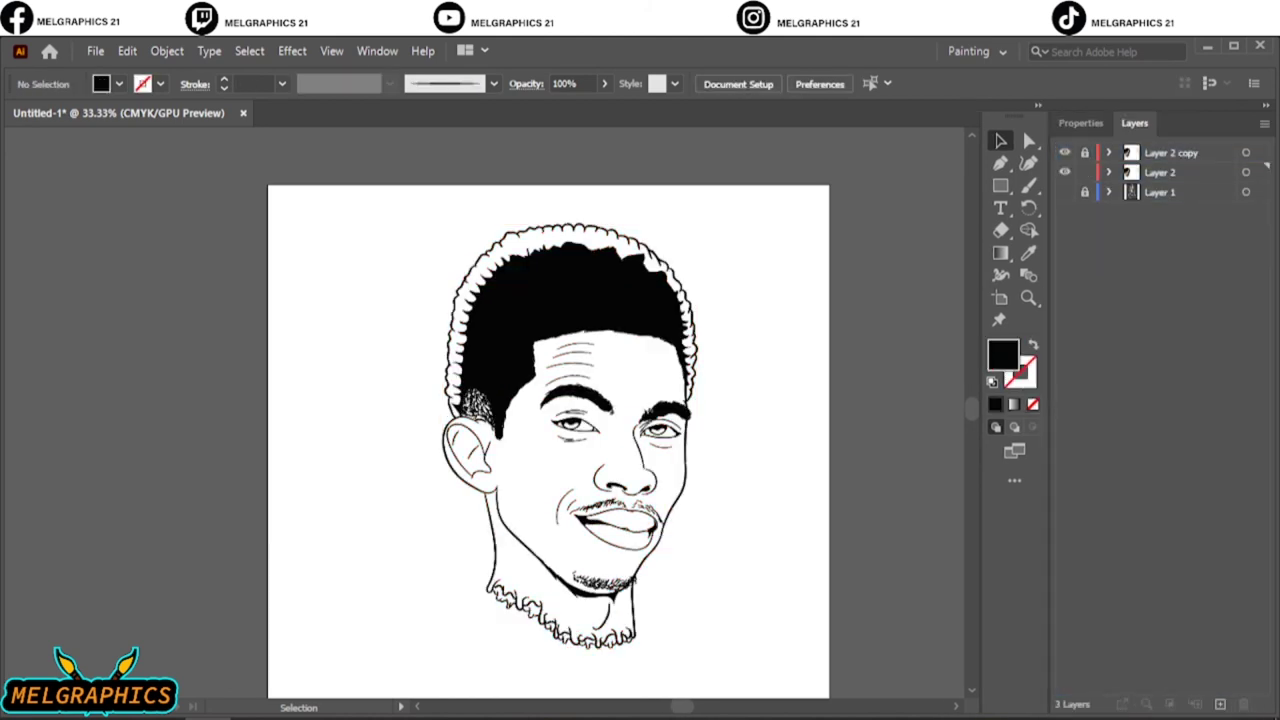
drag(950, 280, 915, 260)
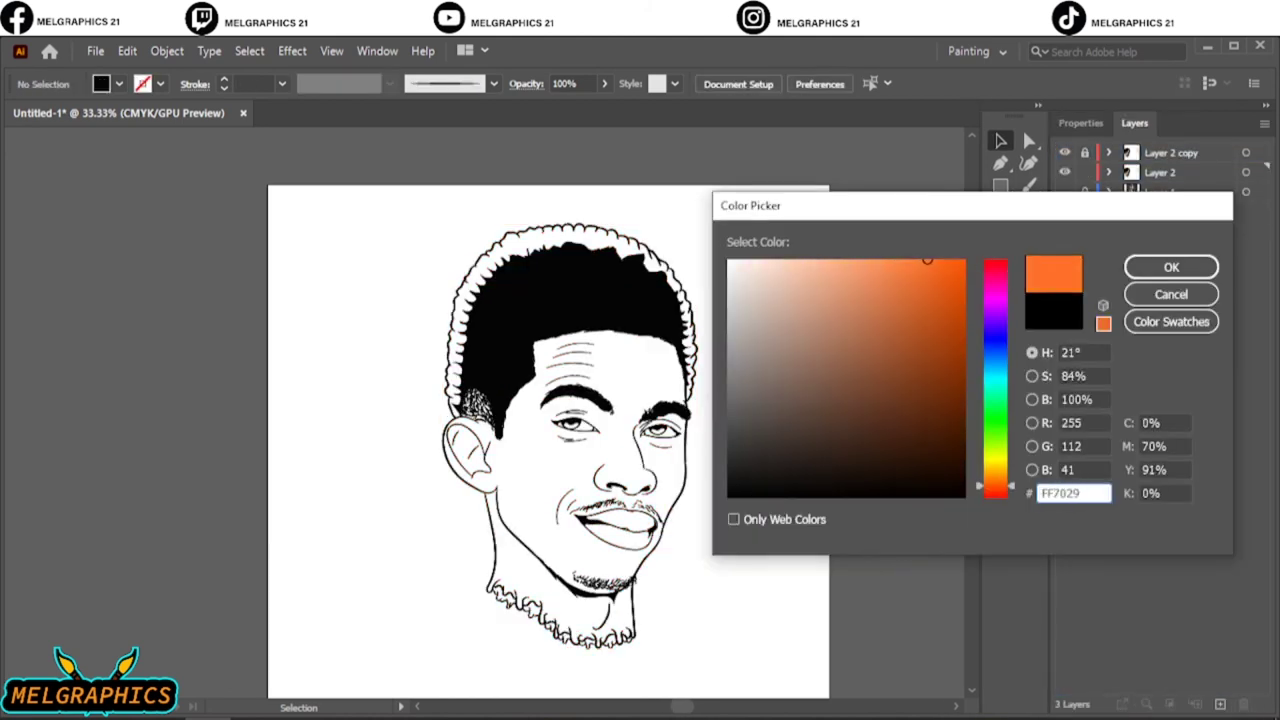
key(Return)
key(m)
drag(380, 211, 785, 671)
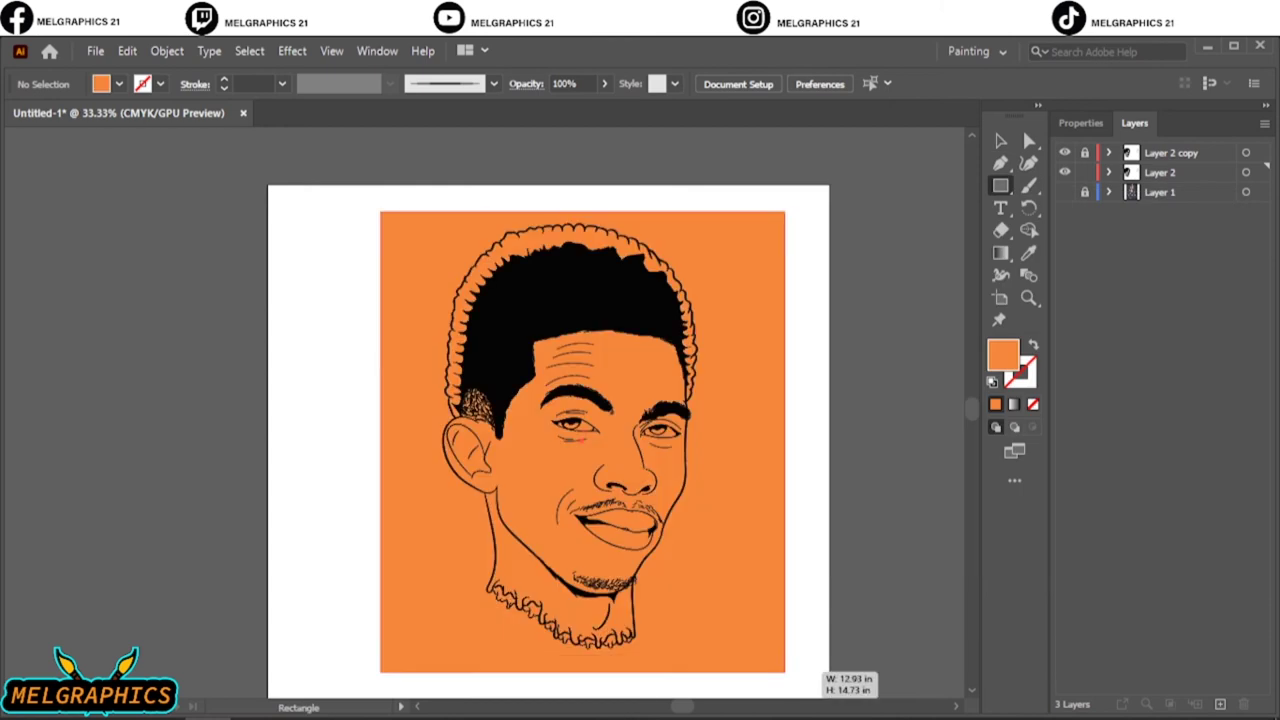
Step: Fill the lower lip salmon F07B55 and the upper lip a darker orange
key(ctrl+a)
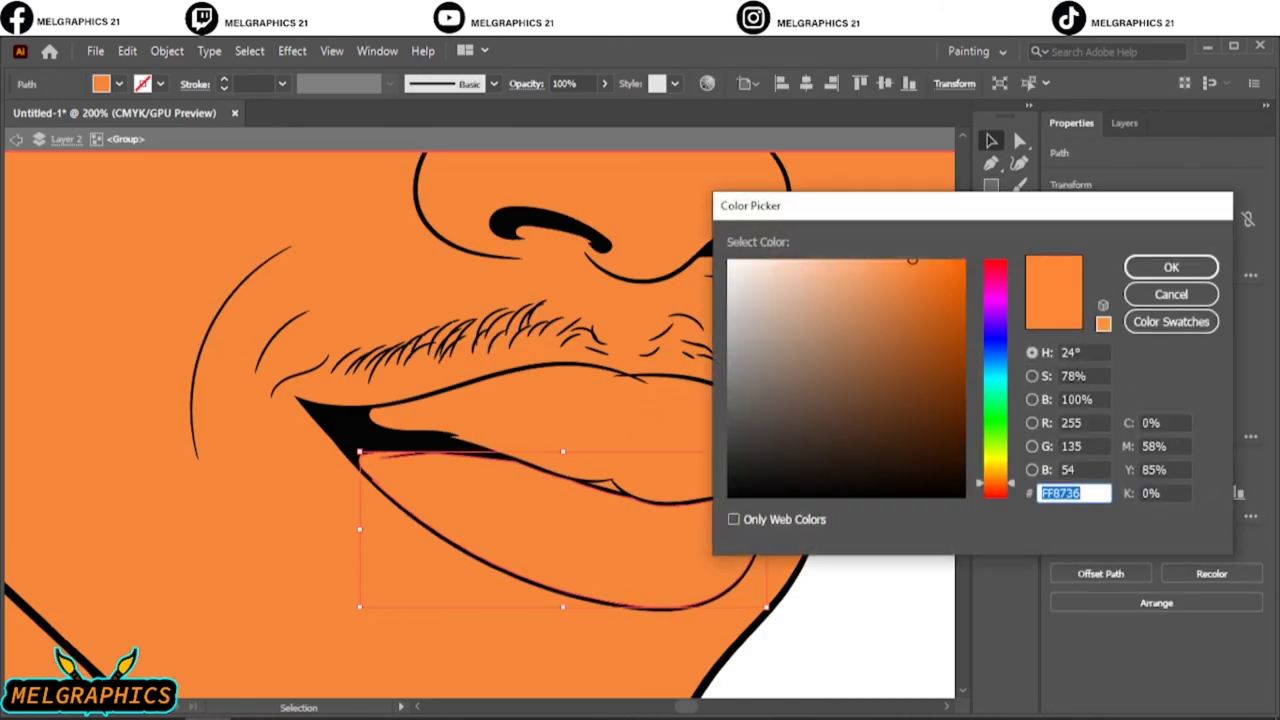
text(F07B55)
key(Return)
click(500, 390)
double_click(990, 352)
click(911, 287)
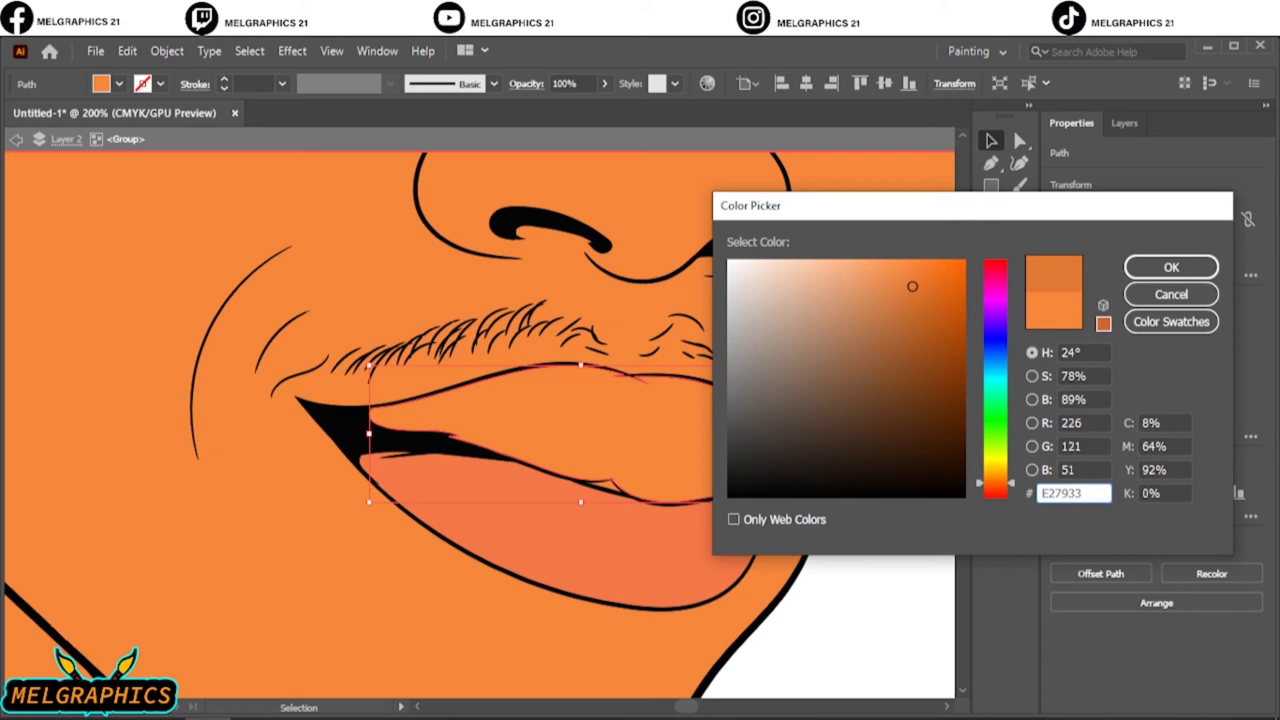
key(Return)
double_click(993, 352)
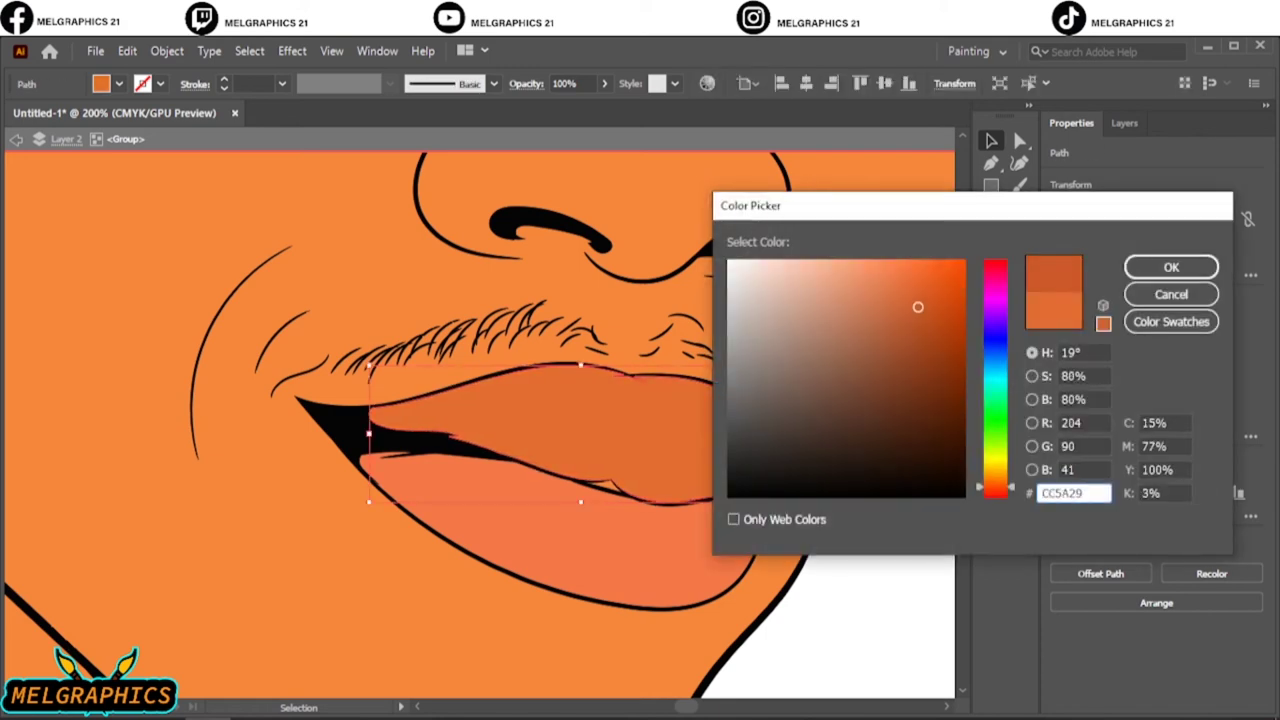
key(Return)
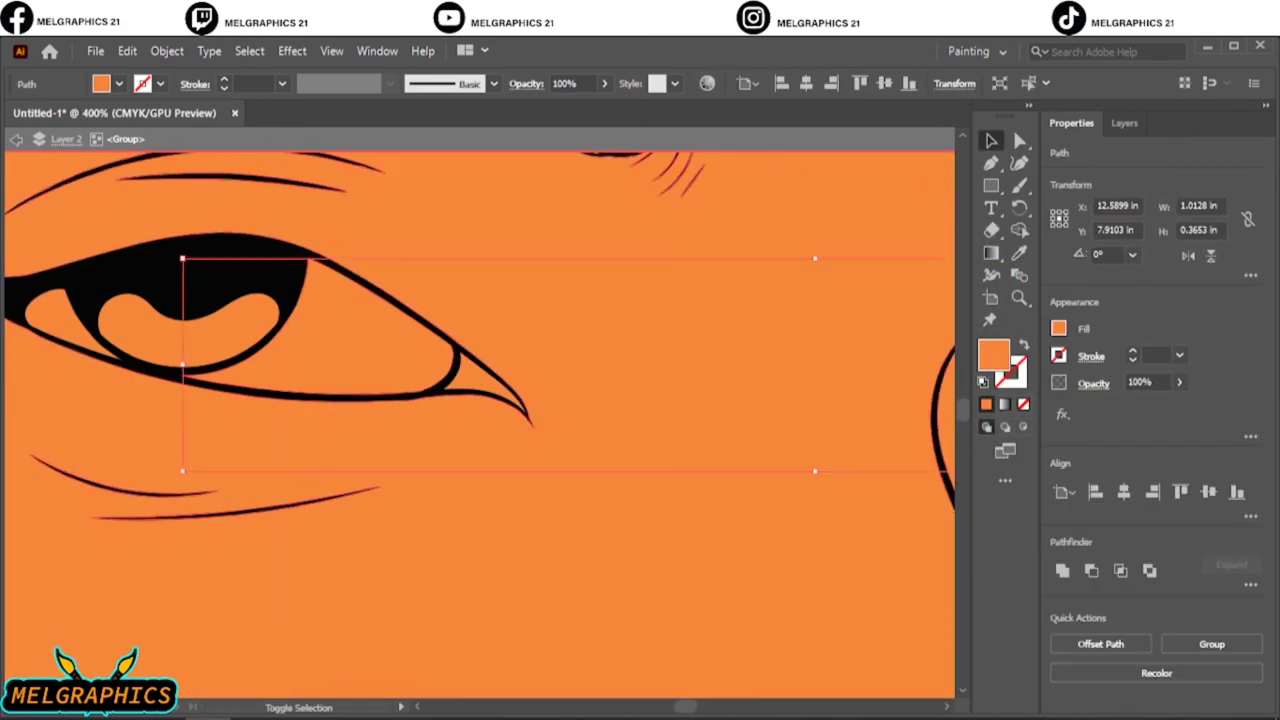
Step: Colour the eye whites light grey EAEAEA, the irises dark brown 2D1A0D and the eye corner red
double_click(993, 352)
text(EAEAEA)
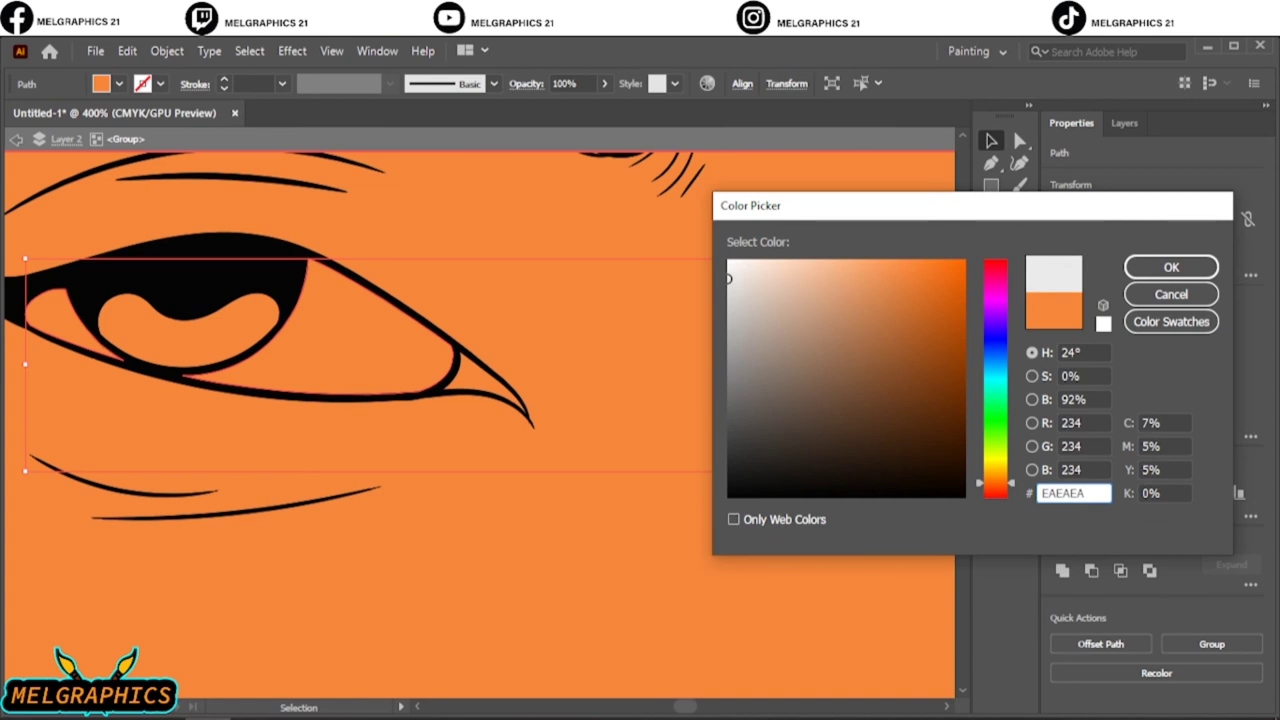
key(Return)
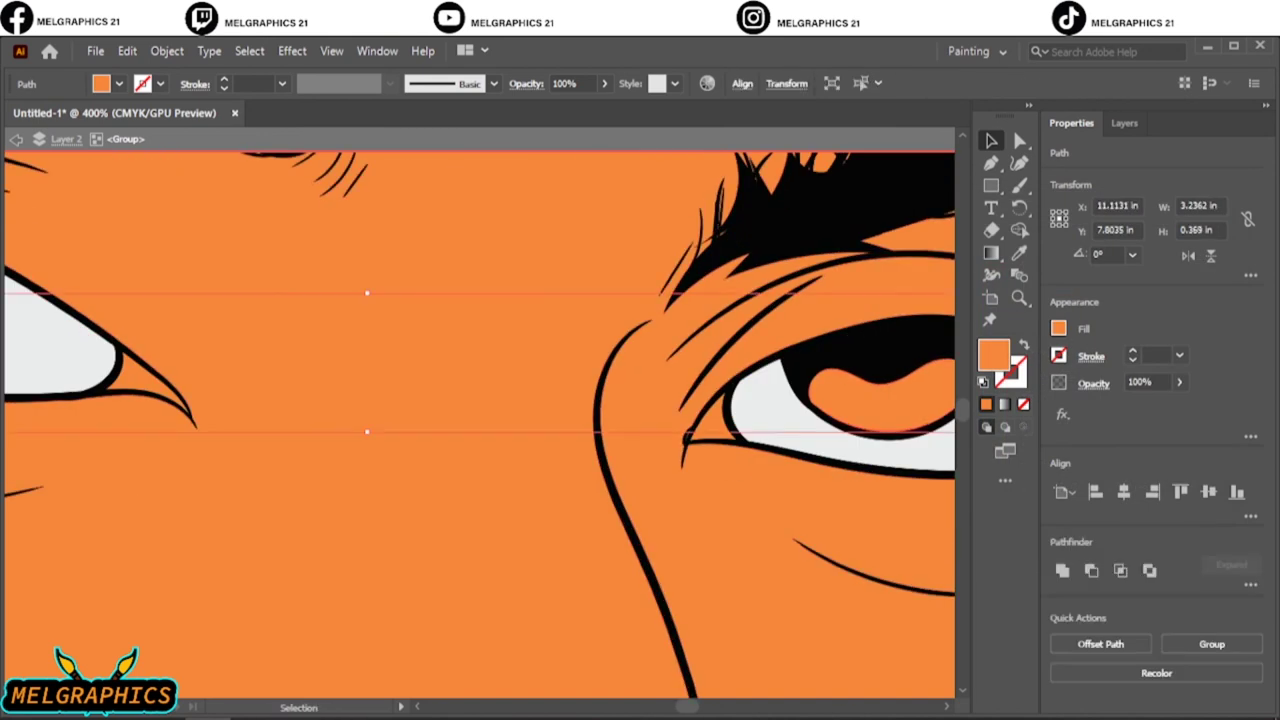
double_click(993, 352)
text(2D1A0D)
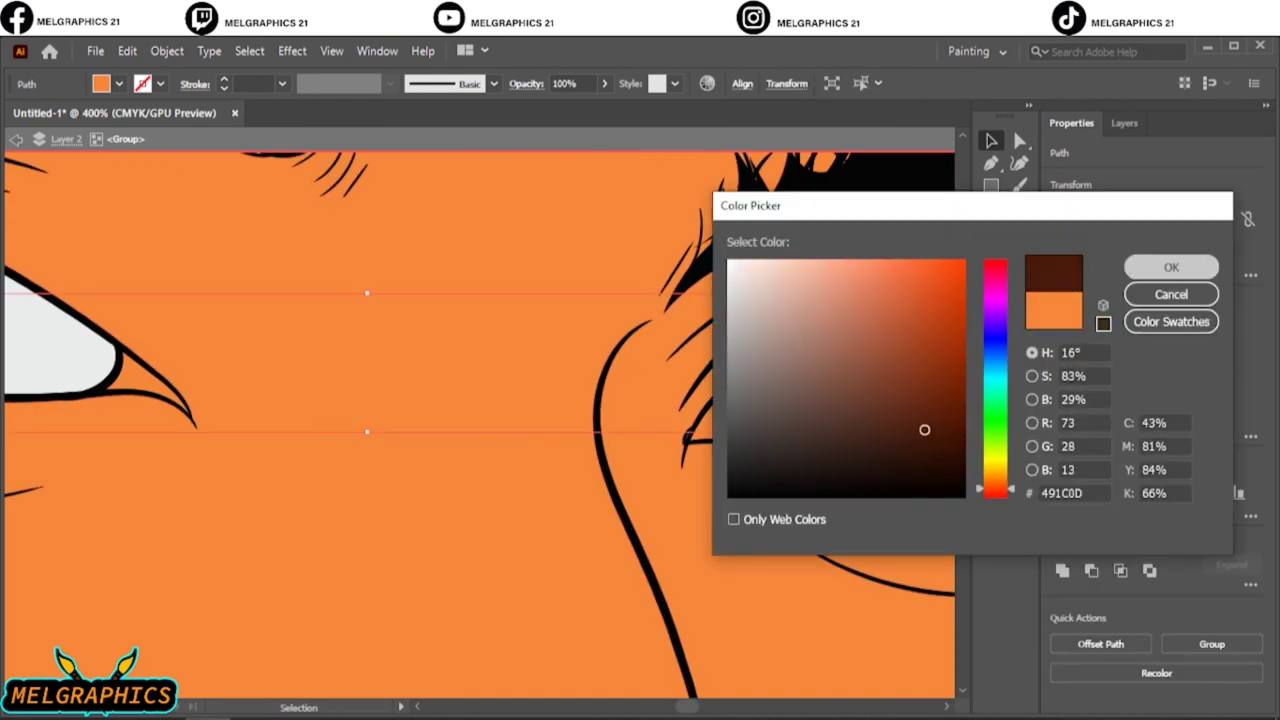
click(1171, 267)
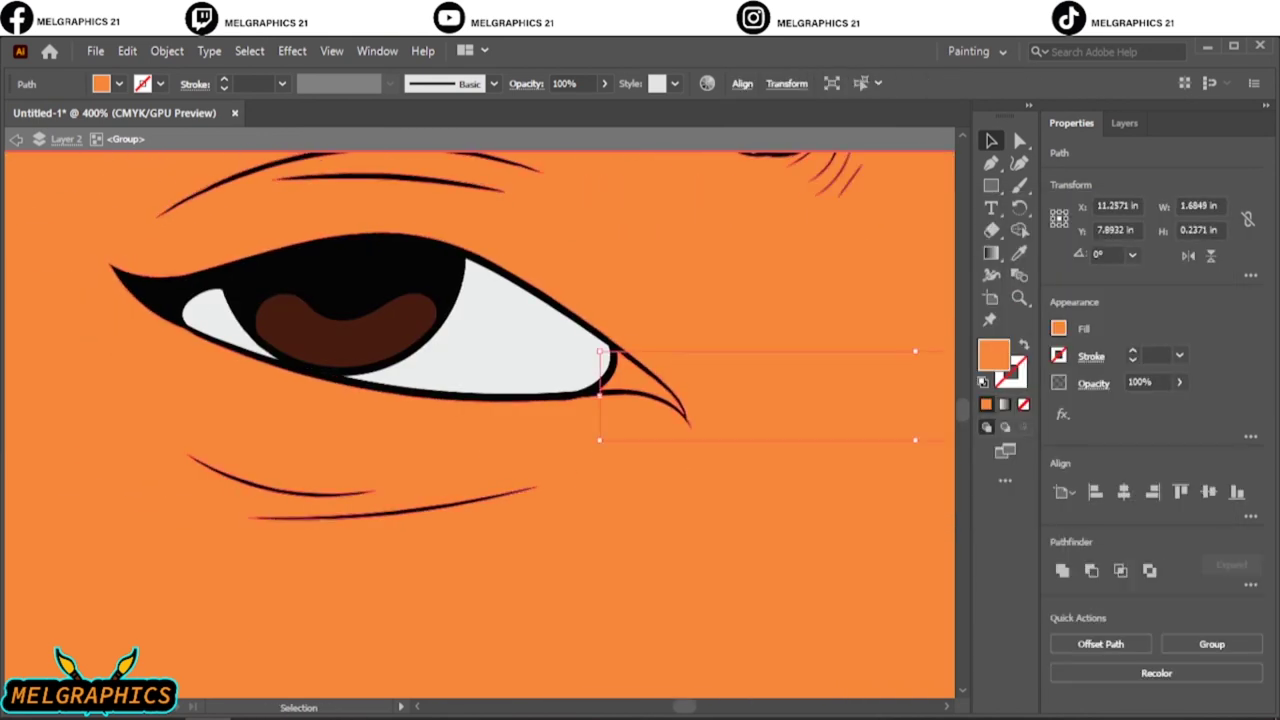
double_click(993, 352)
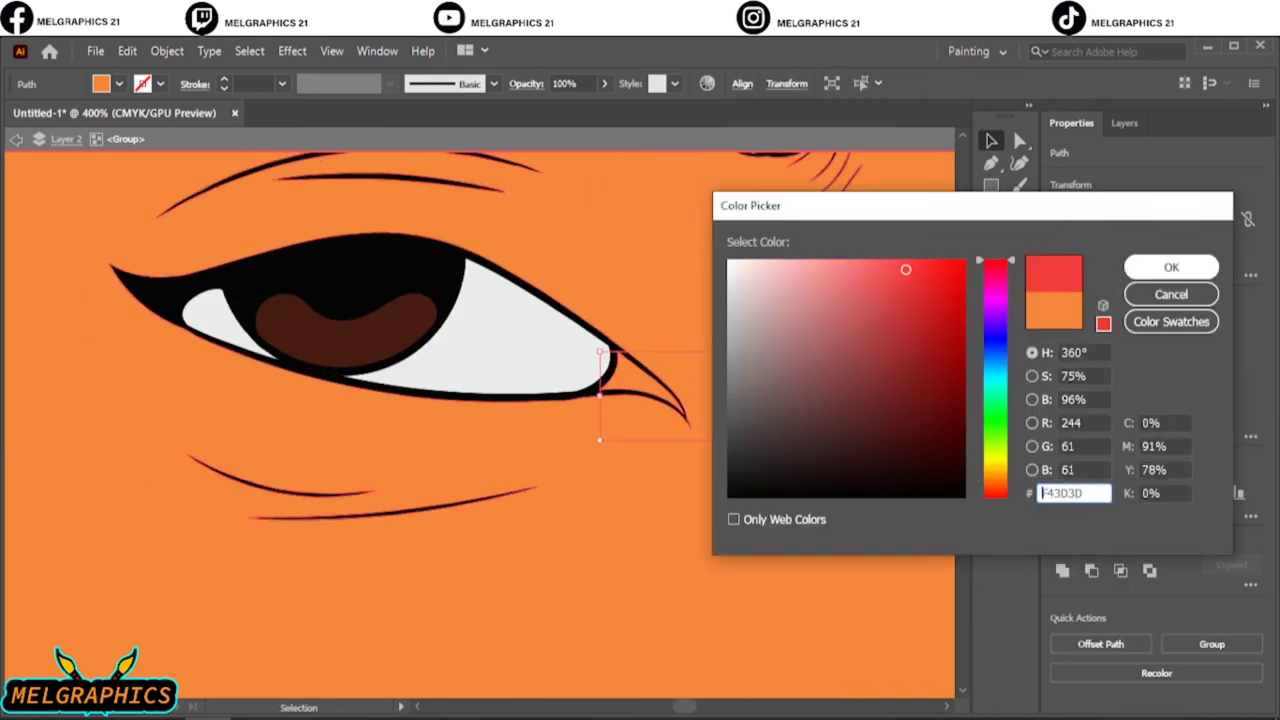
click(1171, 265)
Step: Fill the outer hair outline shape red for the hair tips
click(430, 370)
double_click(993, 352)
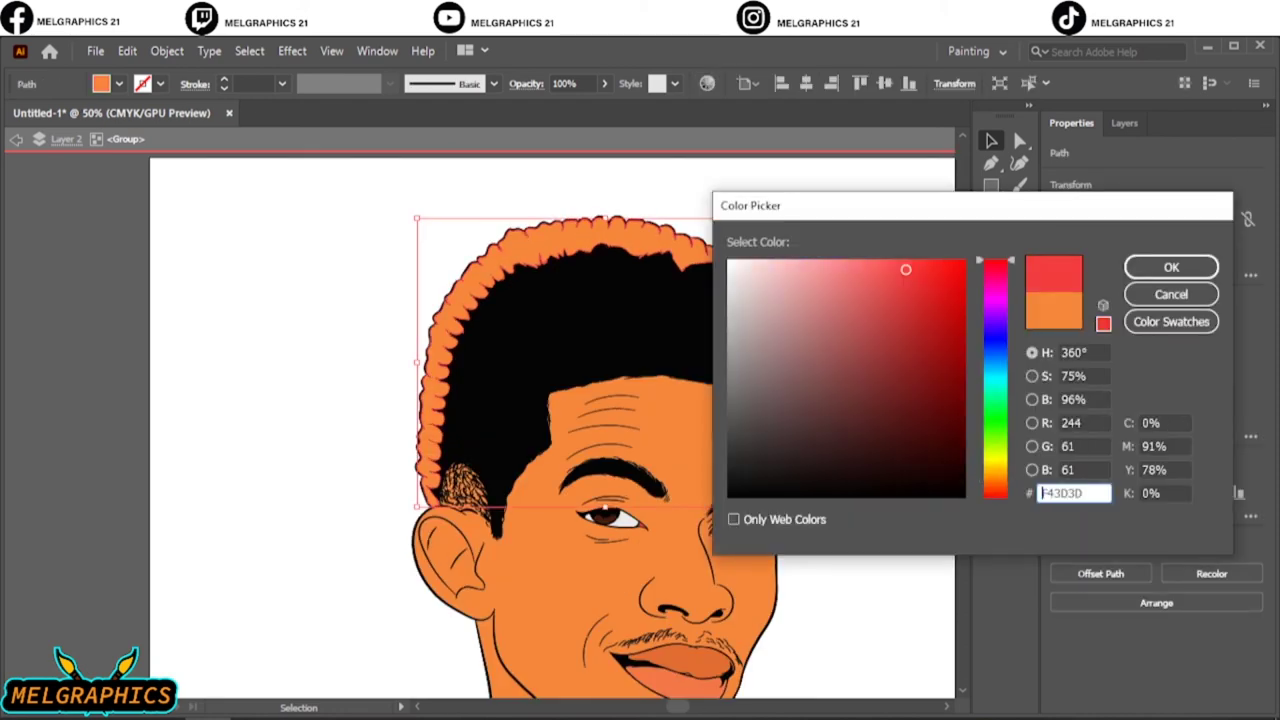
key(ctrl+0)
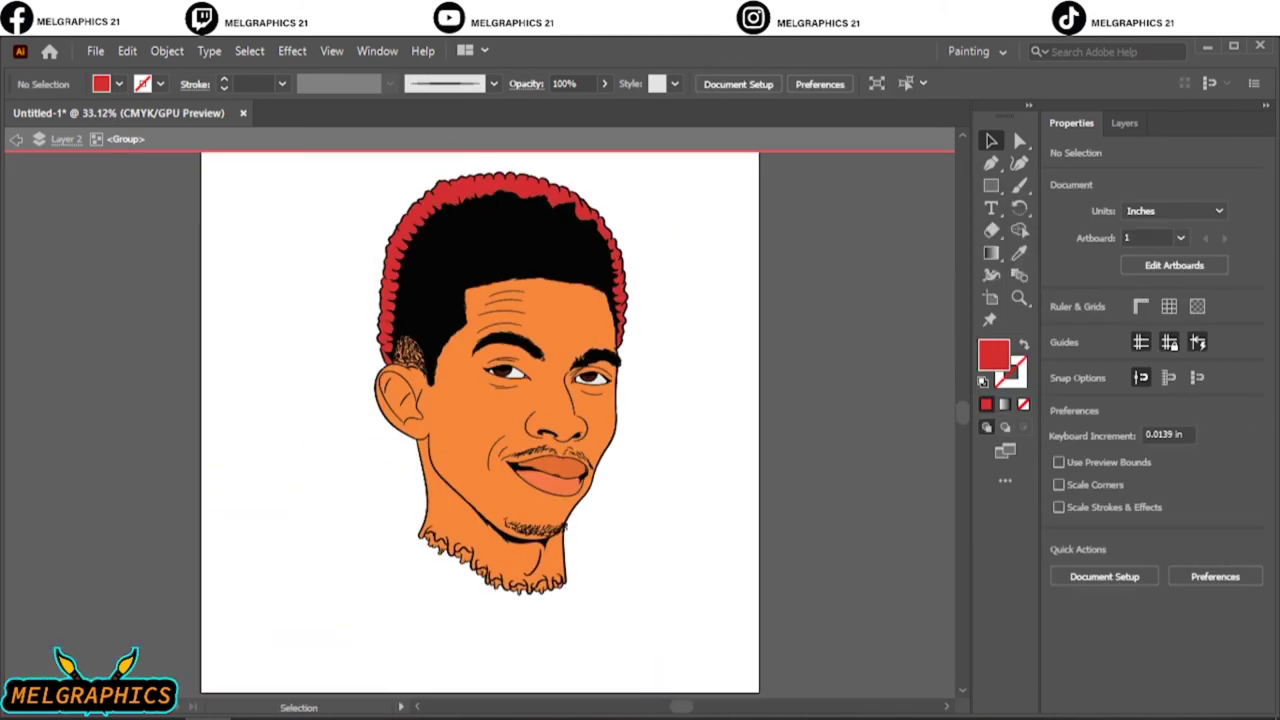
scroll(500, 586, up, 5)
Step: Fill both parts of the chin beard with dark colour 1E0100
click(340, 350)
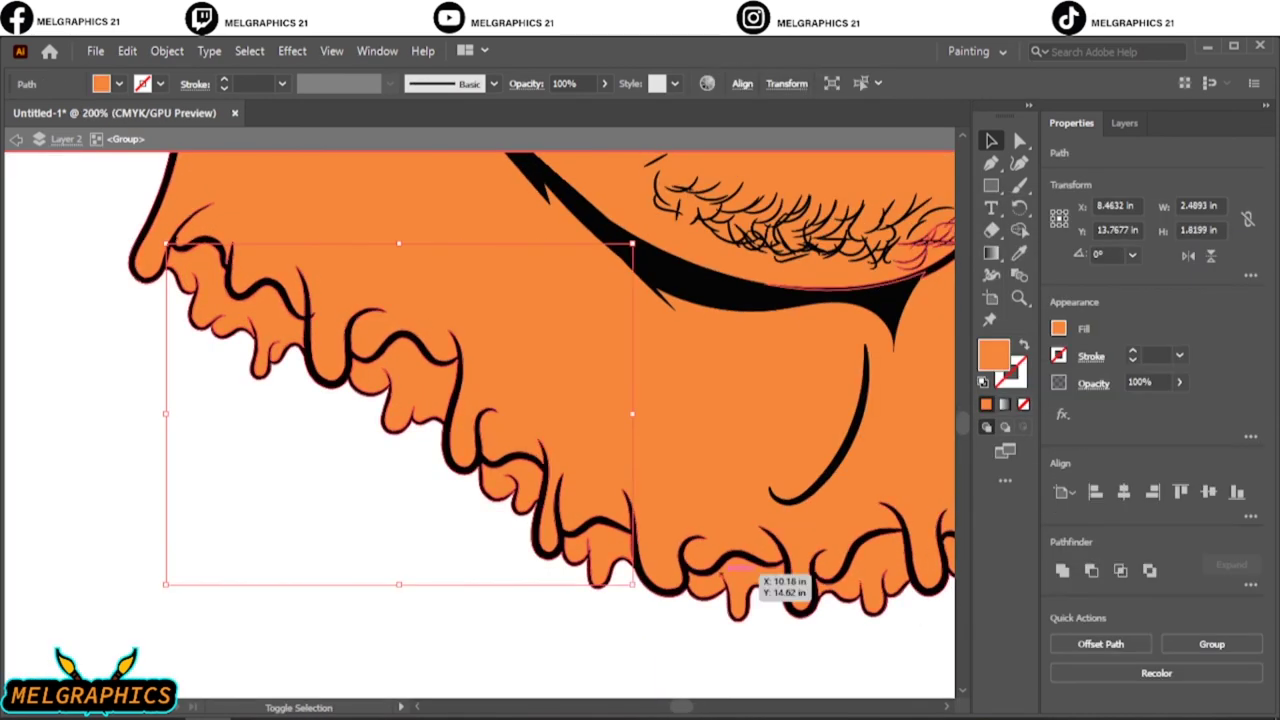
shift+click(862, 546)
double_click(993, 354)
text(1E0100)
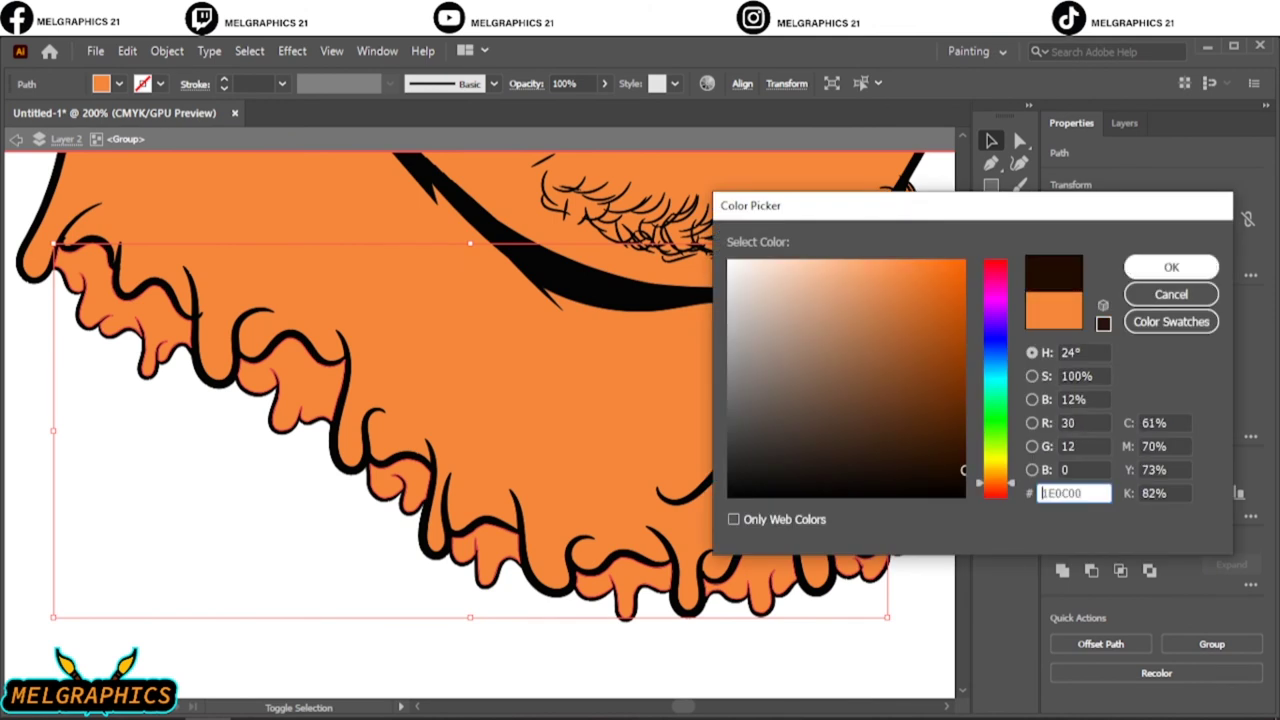
key(Return)
key(ctrl+shift+a)
key(ctrl+0)
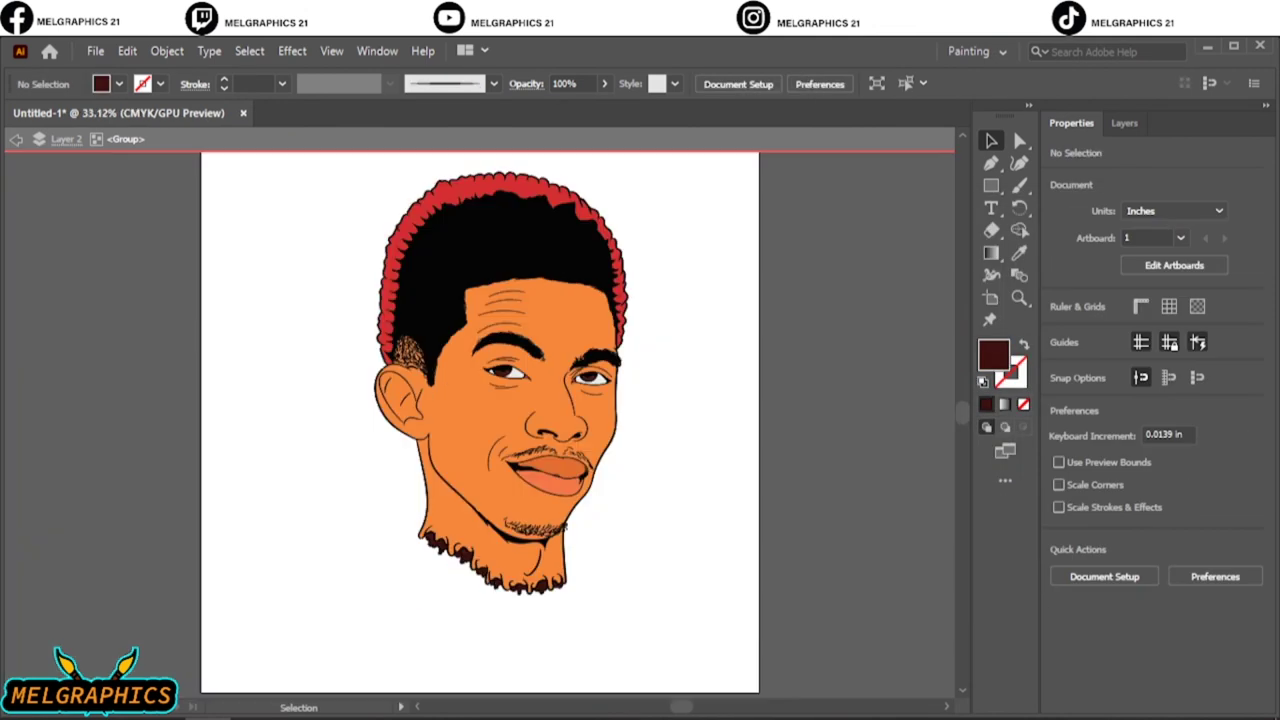
Step: Inspect the group's paths in the Layers panel, then exit the isolated group and return to the Selection tool
click(1124, 122)
click(1112, 172)
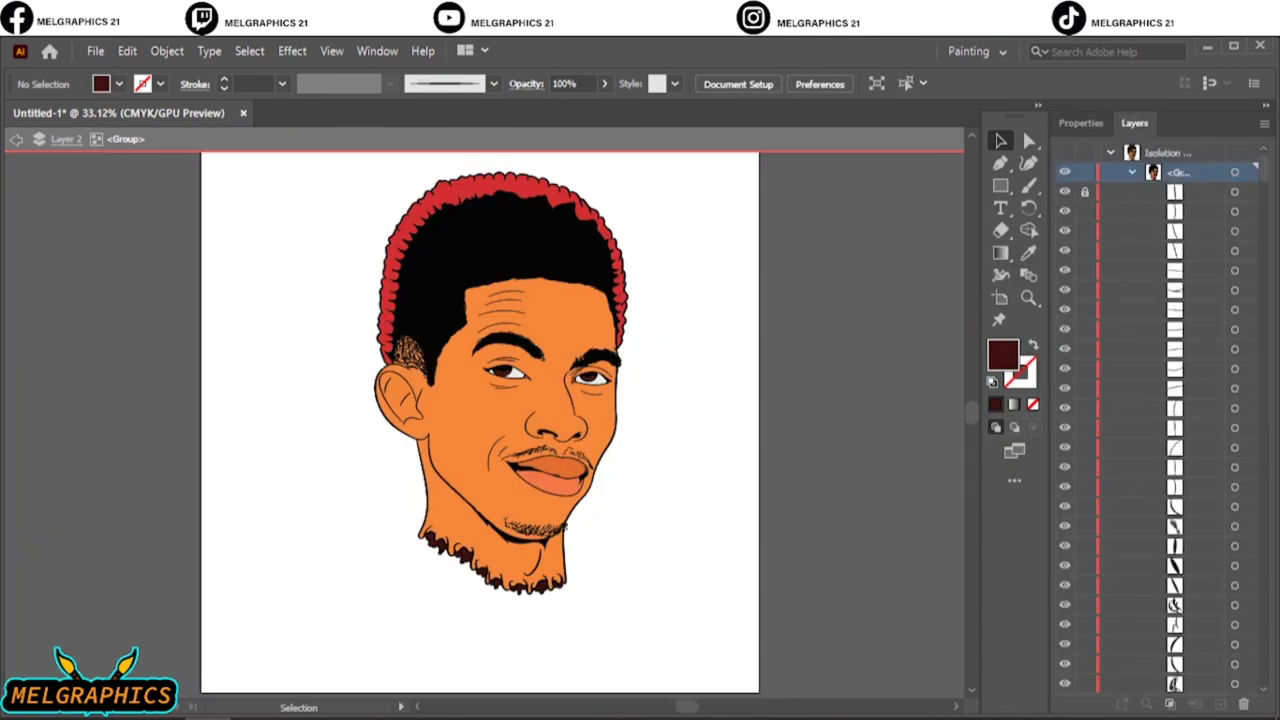
scroll(1160, 420, down, 2)
scroll(1160, 420, down, 5)
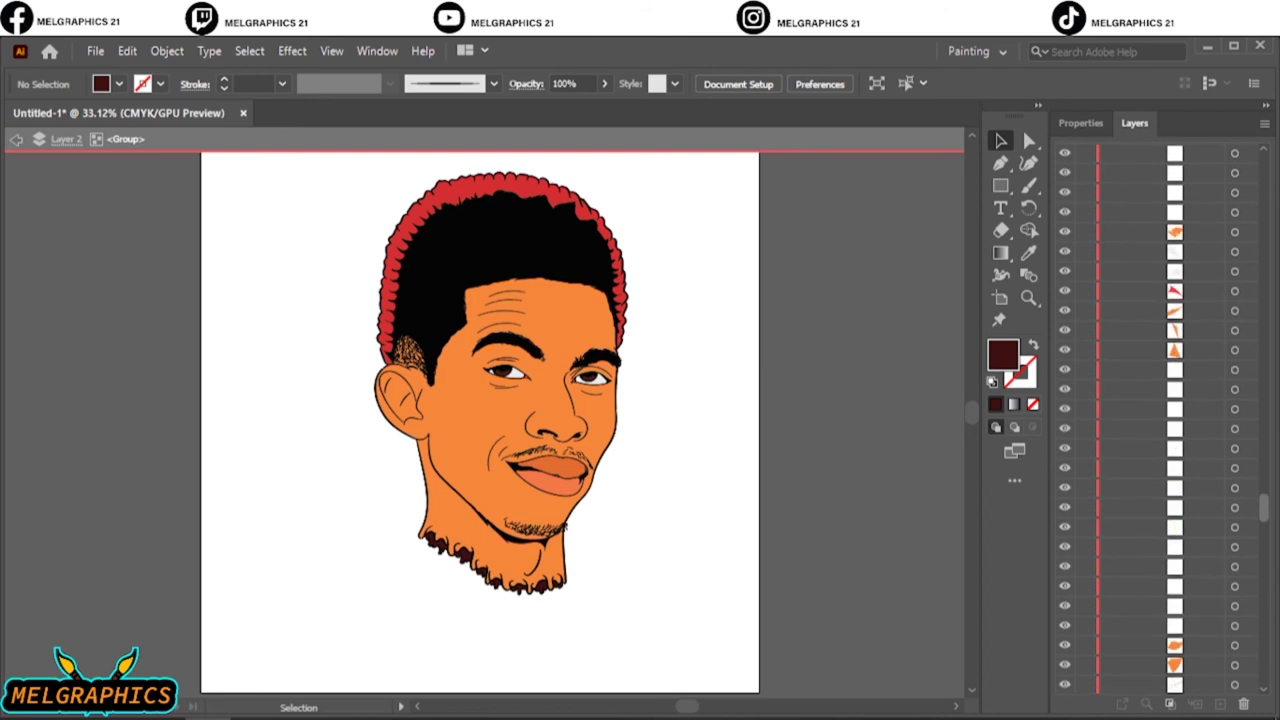
scroll(1160, 420, down, 5)
scroll(1160, 420, up, 2)
scroll(1160, 420, up, 2)
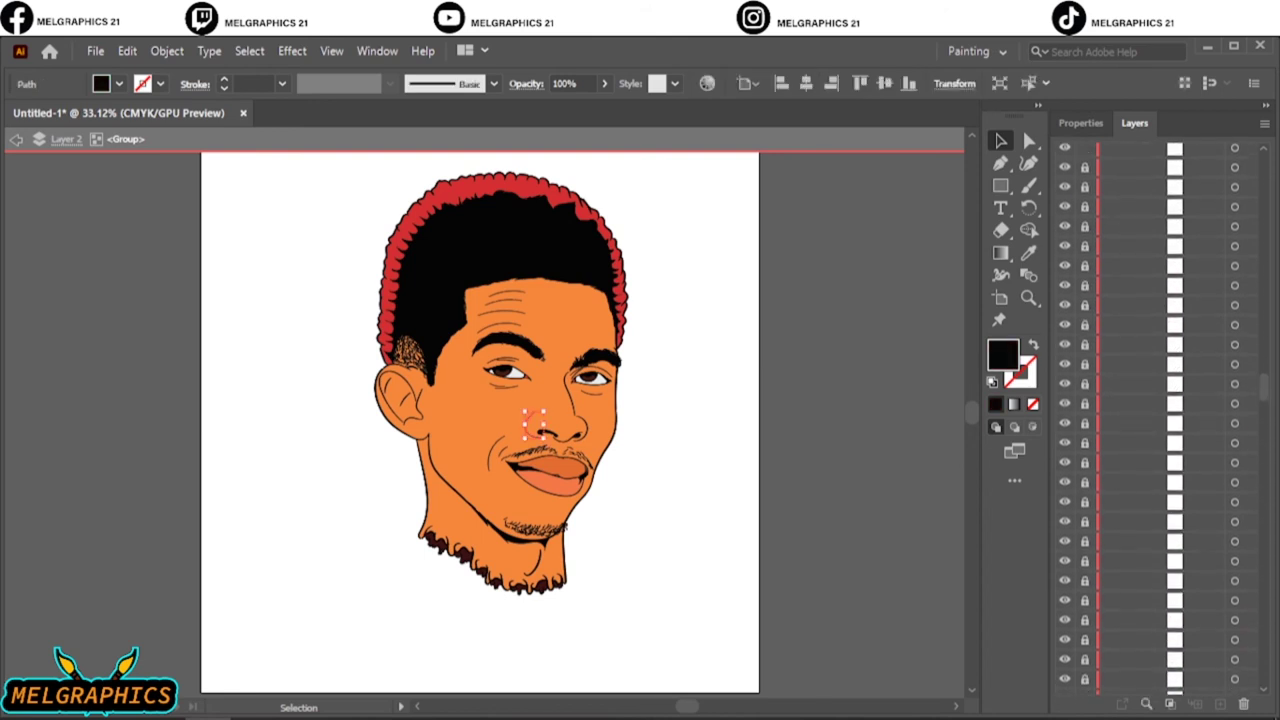
scroll(1160, 420, up, 2)
scroll(1160, 420, up, 2)
key(ctrl+shift+a)
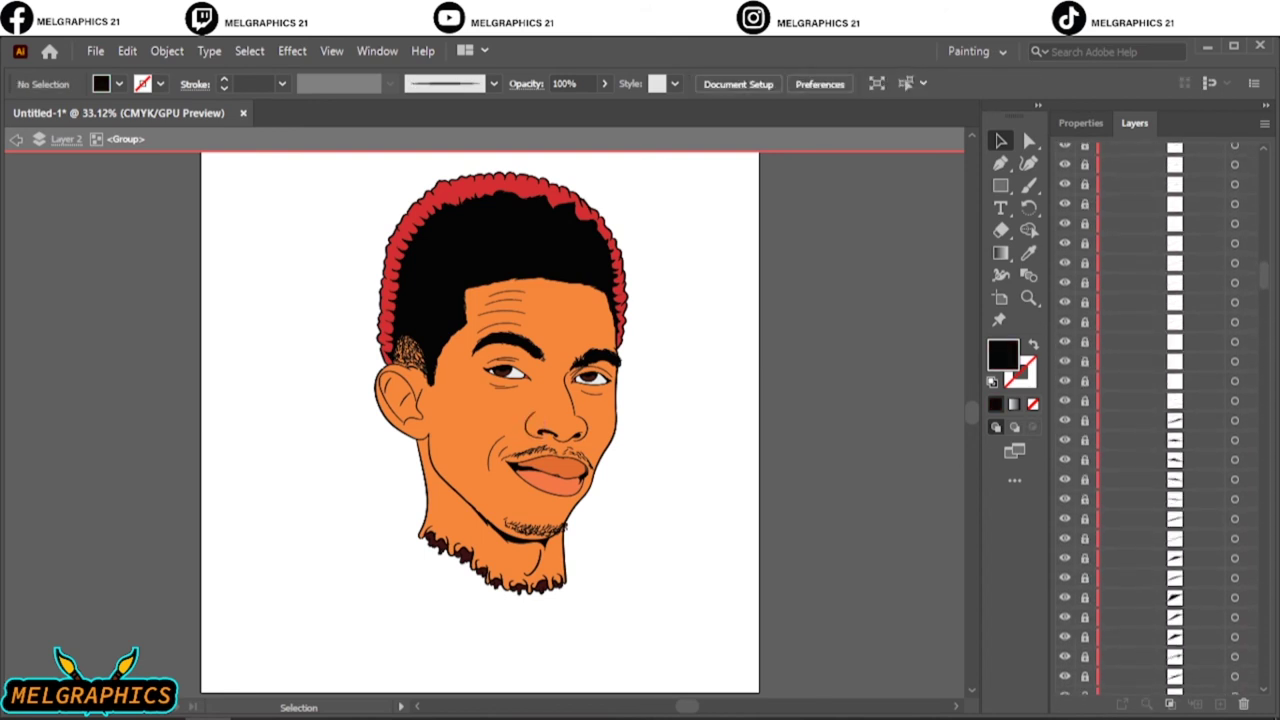
scroll(1160, 420, up, 3)
scroll(1160, 420, up, 3)
scroll(1160, 420, up, 2)
click(1025, 136)
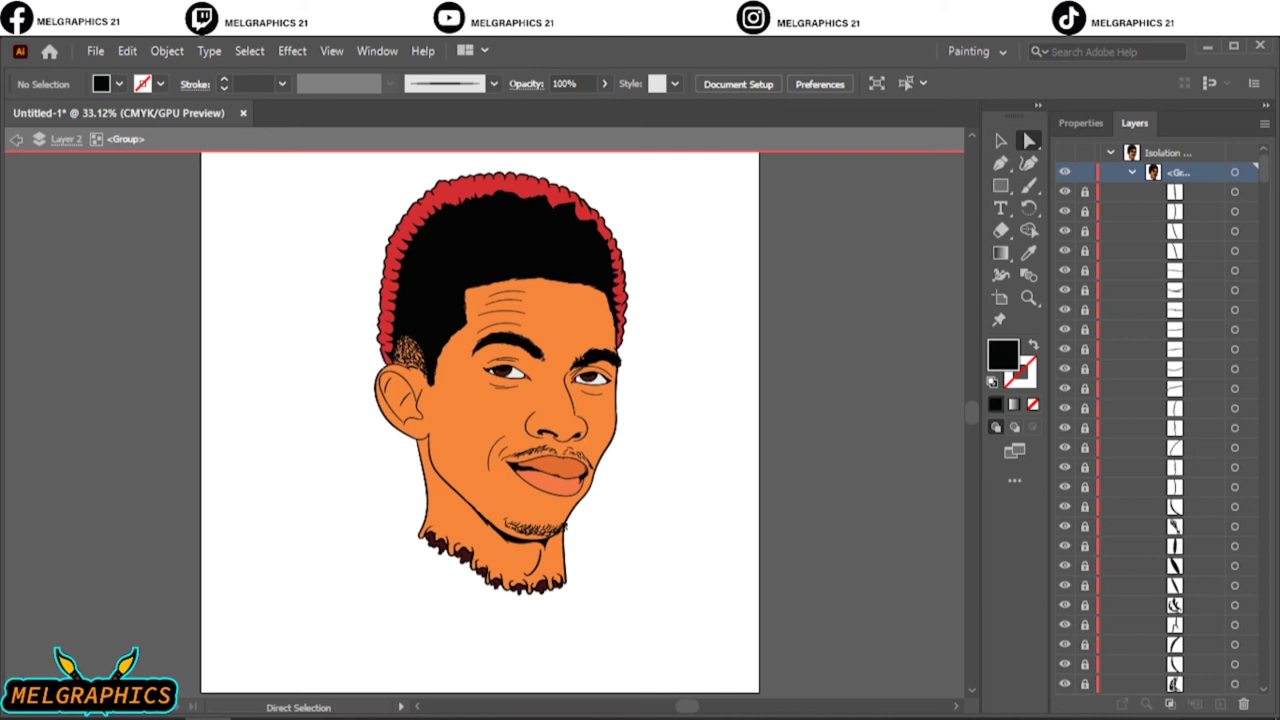
scroll(560, 530, up, 5)
scroll(560, 530, up, 5)
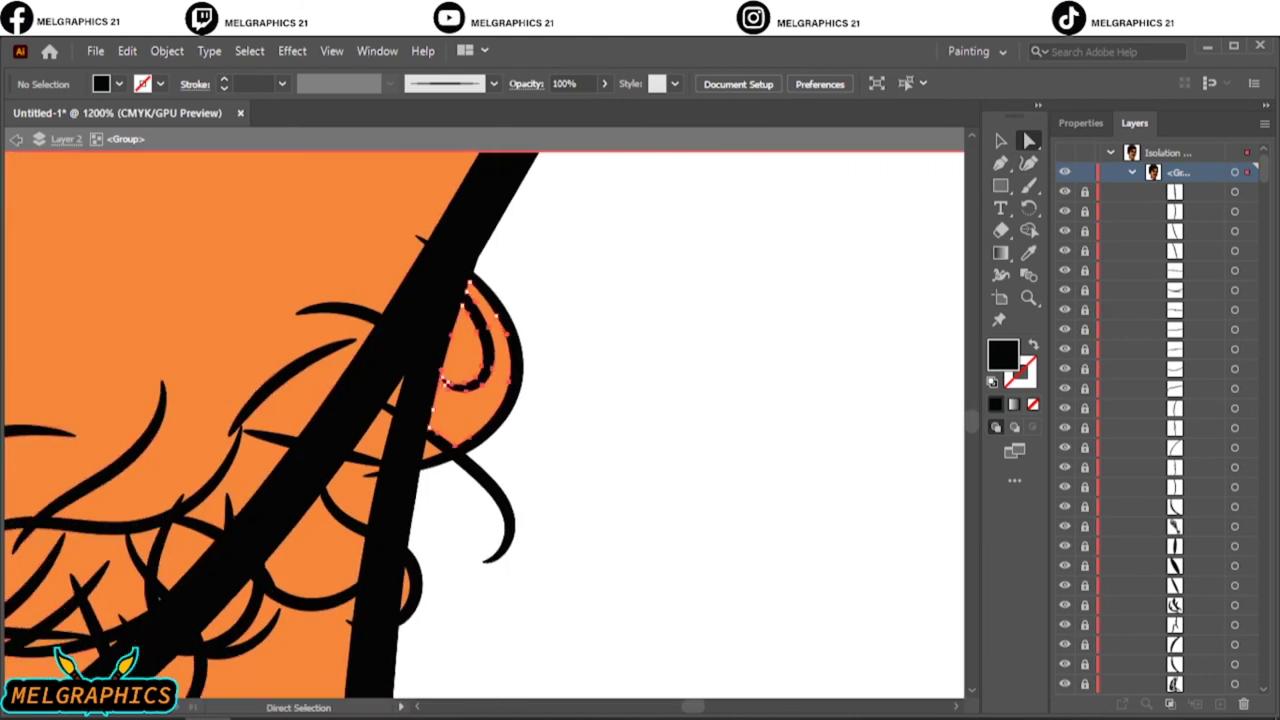
key(ctrl+0)
key(v)
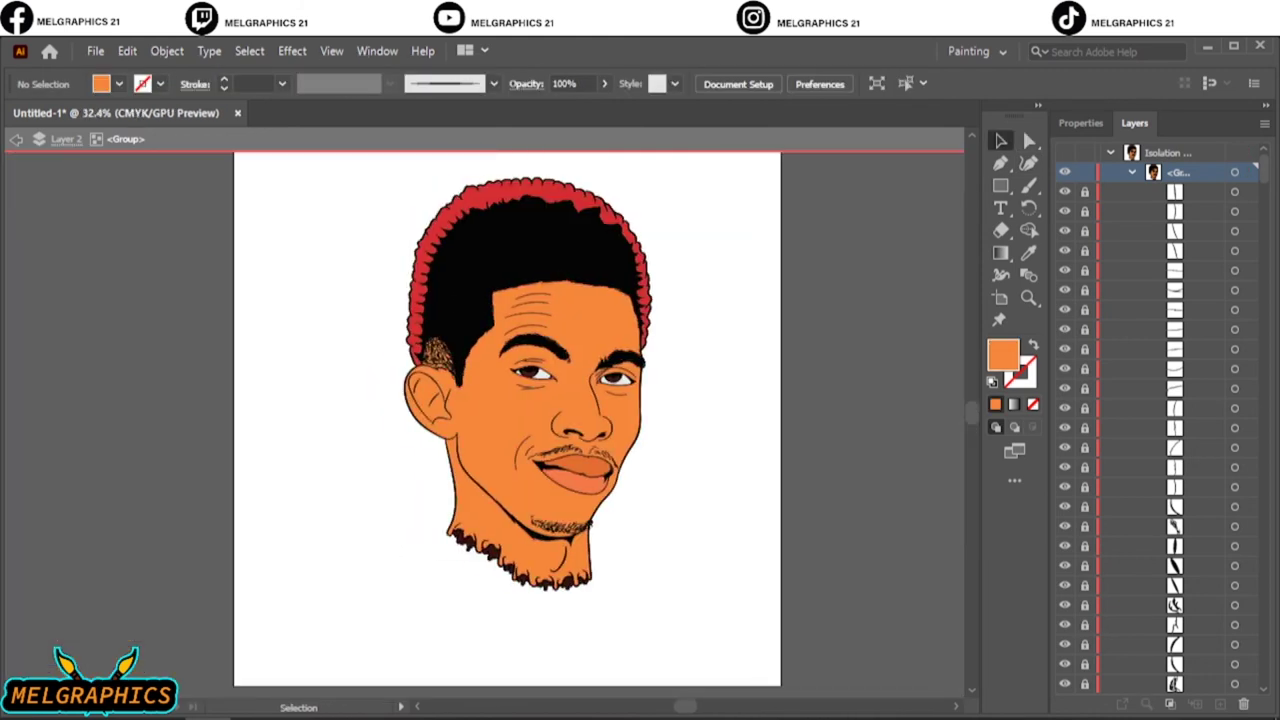
key(Escape)
Step: Duplicate Layer 2 and inspect the copy around the ear hair and lips
click(1027, 137)
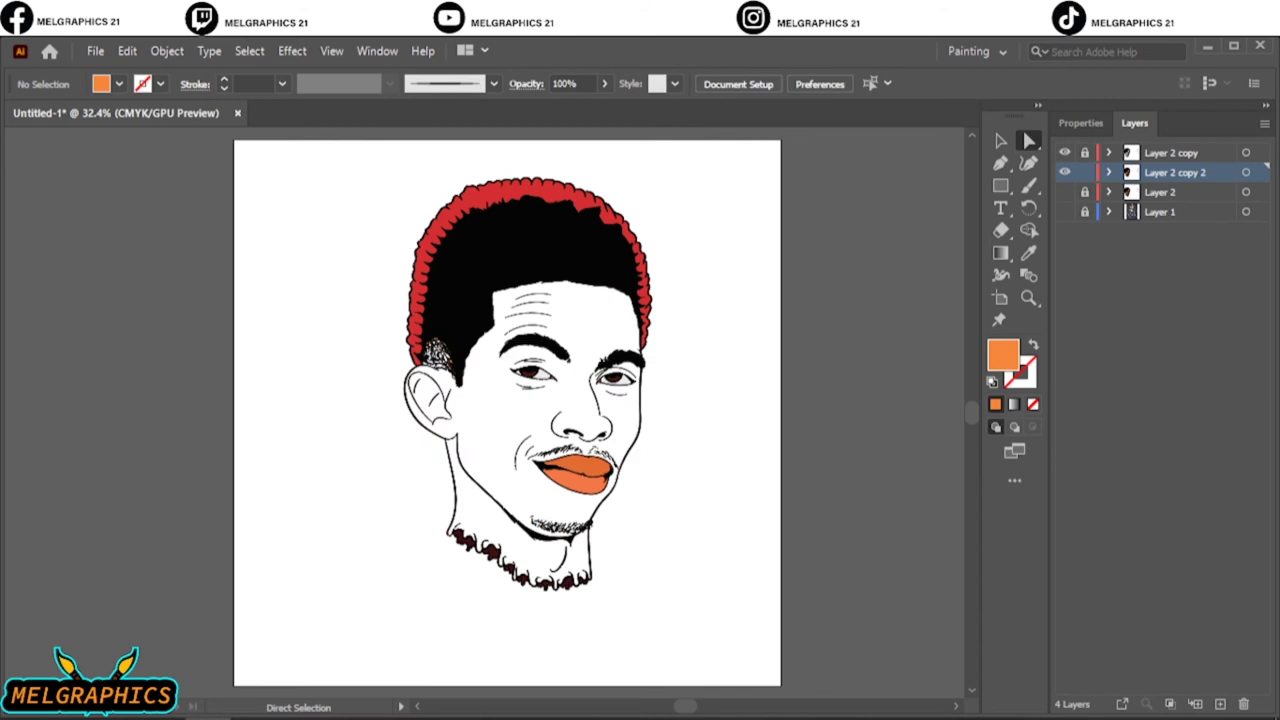
key(ctrl+1)
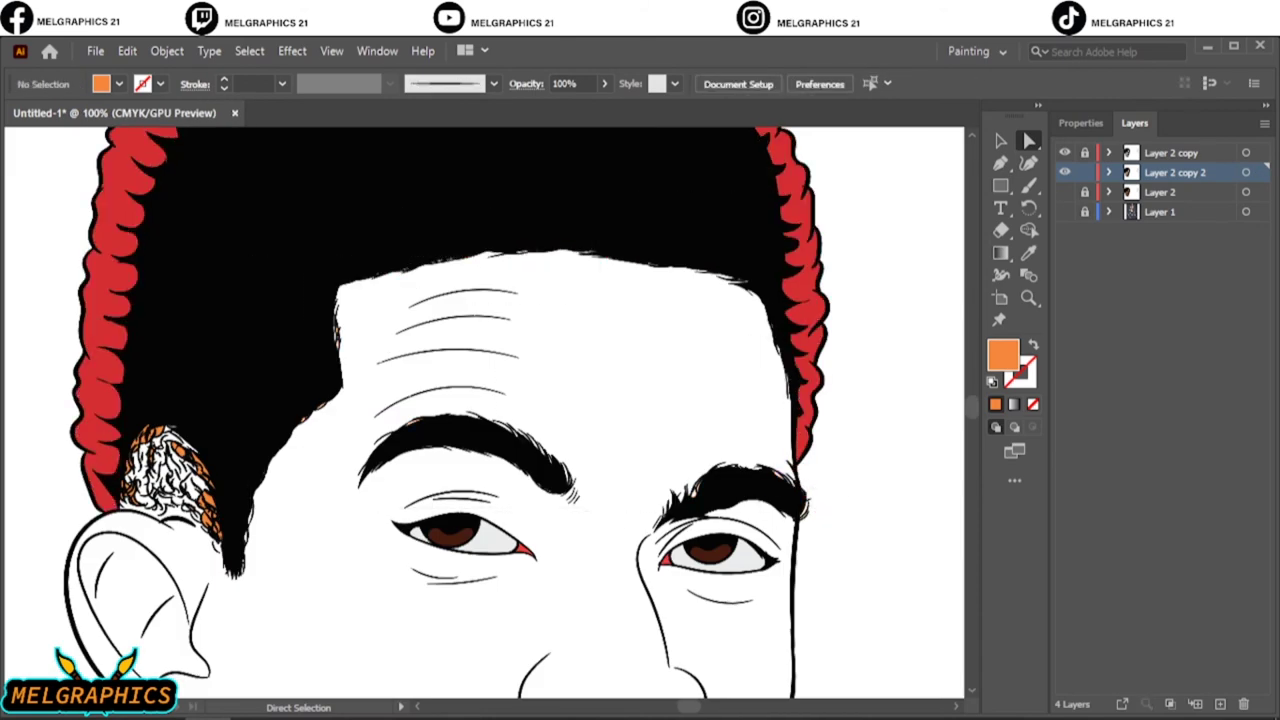
drag(294, 391, 206, 534)
key(ctrl+equal)
key(ctrl+equal)
key(ctrl+equal)
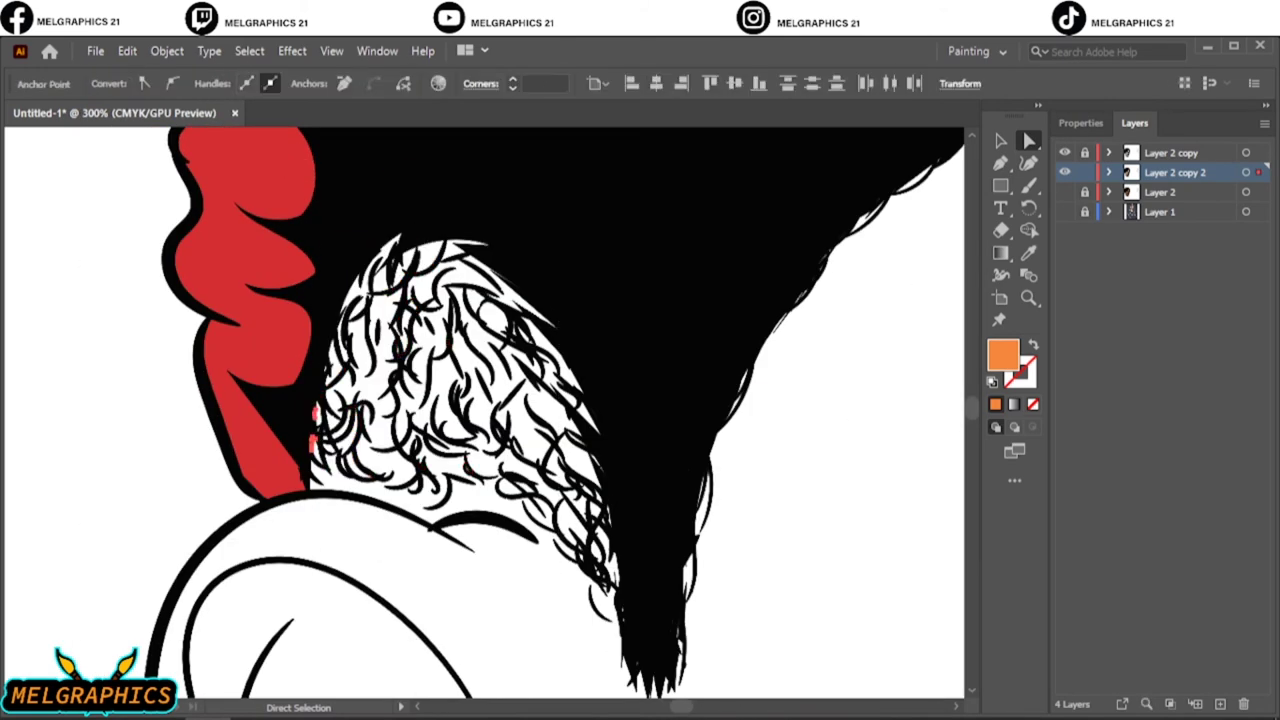
key(ctrl+shift+a)
key(ctrl+1)
key(ctrl+equal)
key(ctrl+equal)
key(ctrl+equal)
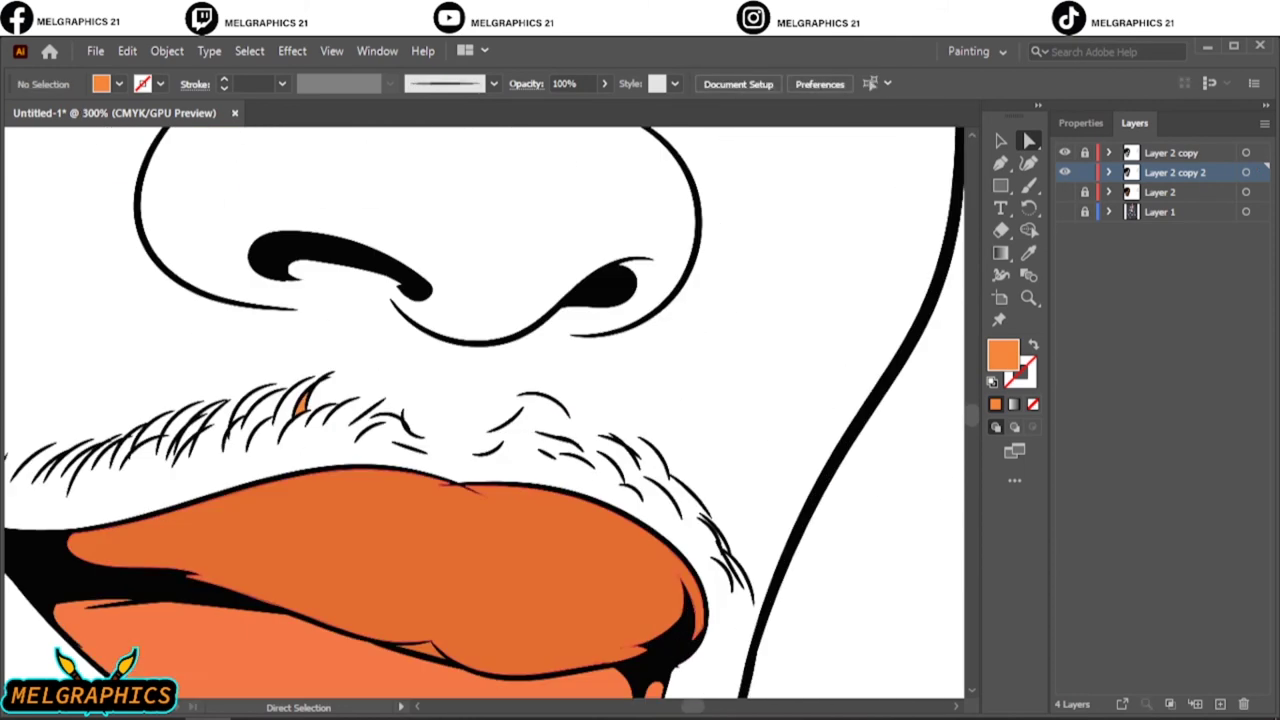
key(ctrl+minus)
key(ctrl+0)
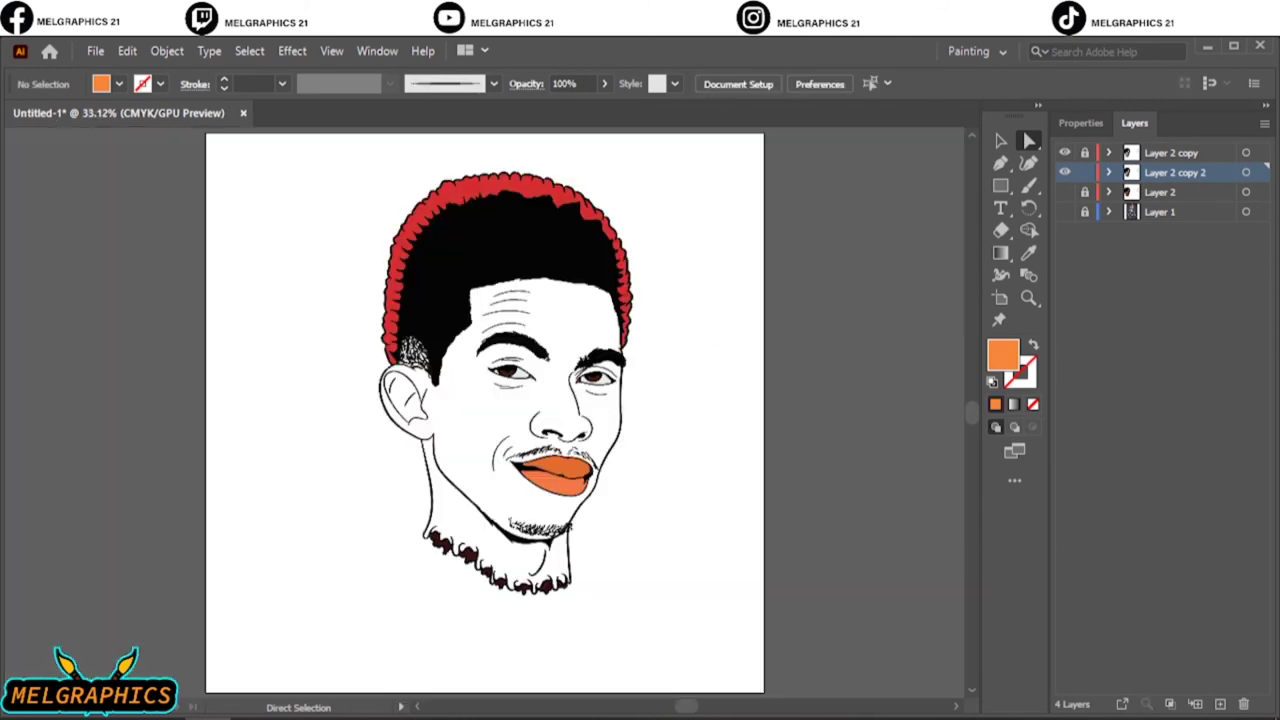
Step: Show Layer 2's orange skin again and create a new empty layer for shading
click(1064, 191)
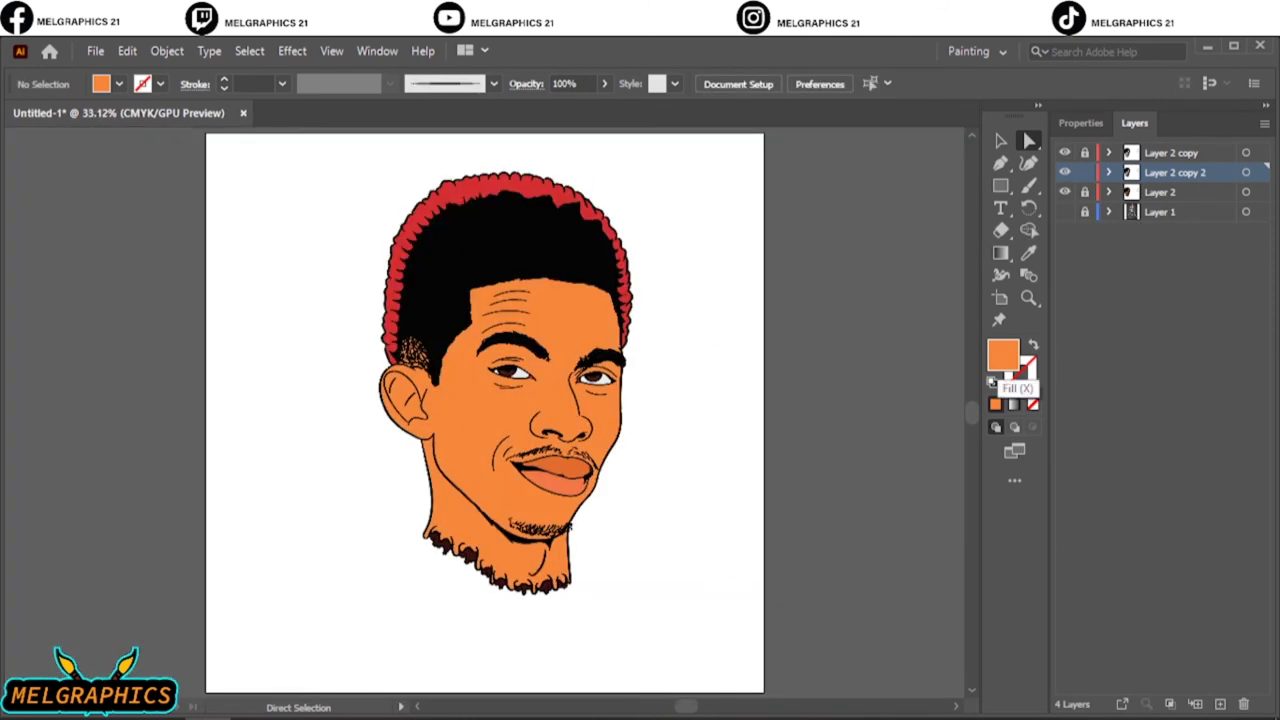
double_click(1003, 355)
key(Return)
key(i)
key(ctrl+l)
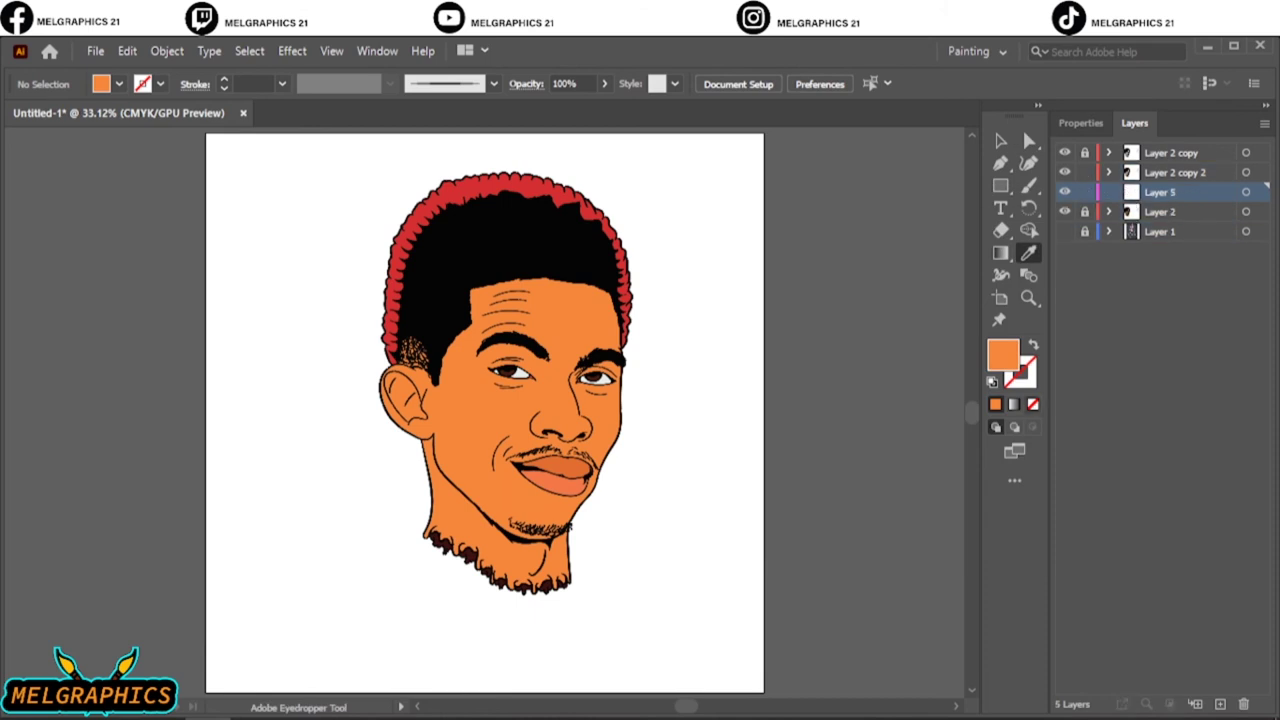
double_click(1003, 355)
Step: Pencil darker orange fill shapes over the forehead, temple, left cheek and lower cheek
click(908, 289)
click(1171, 266)
key(n)
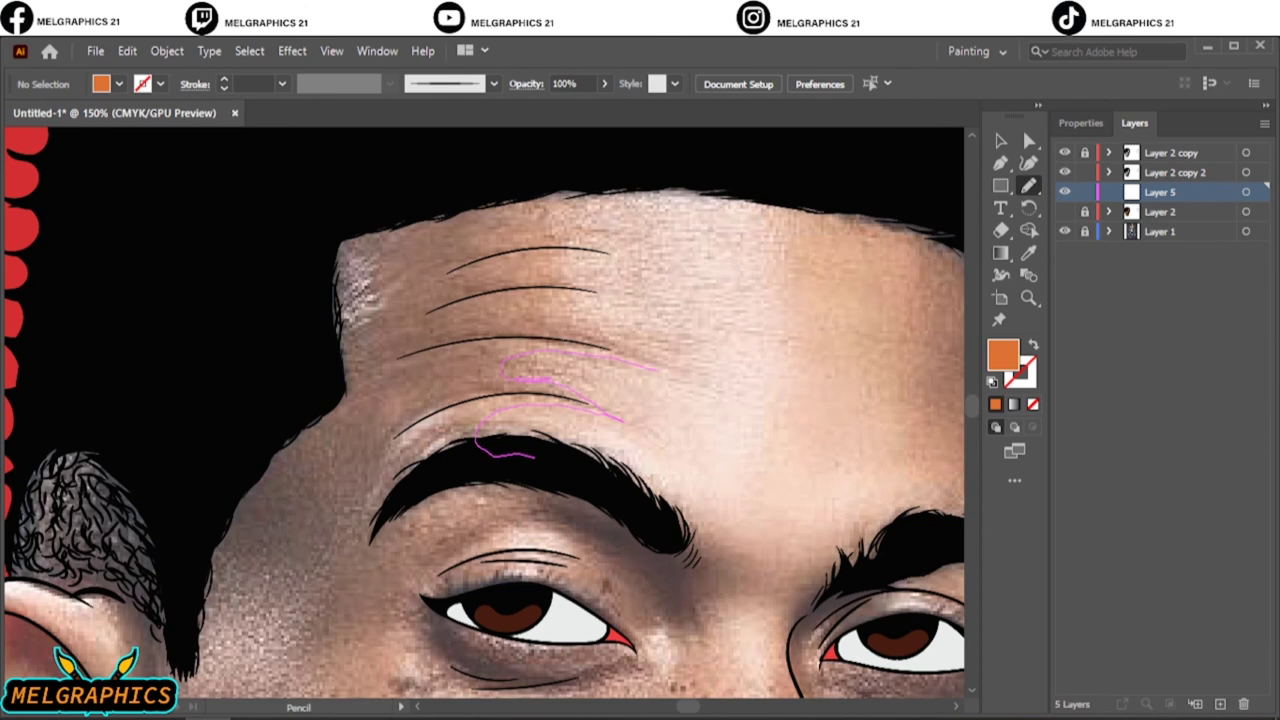
drag(628, 172, 424, 470)
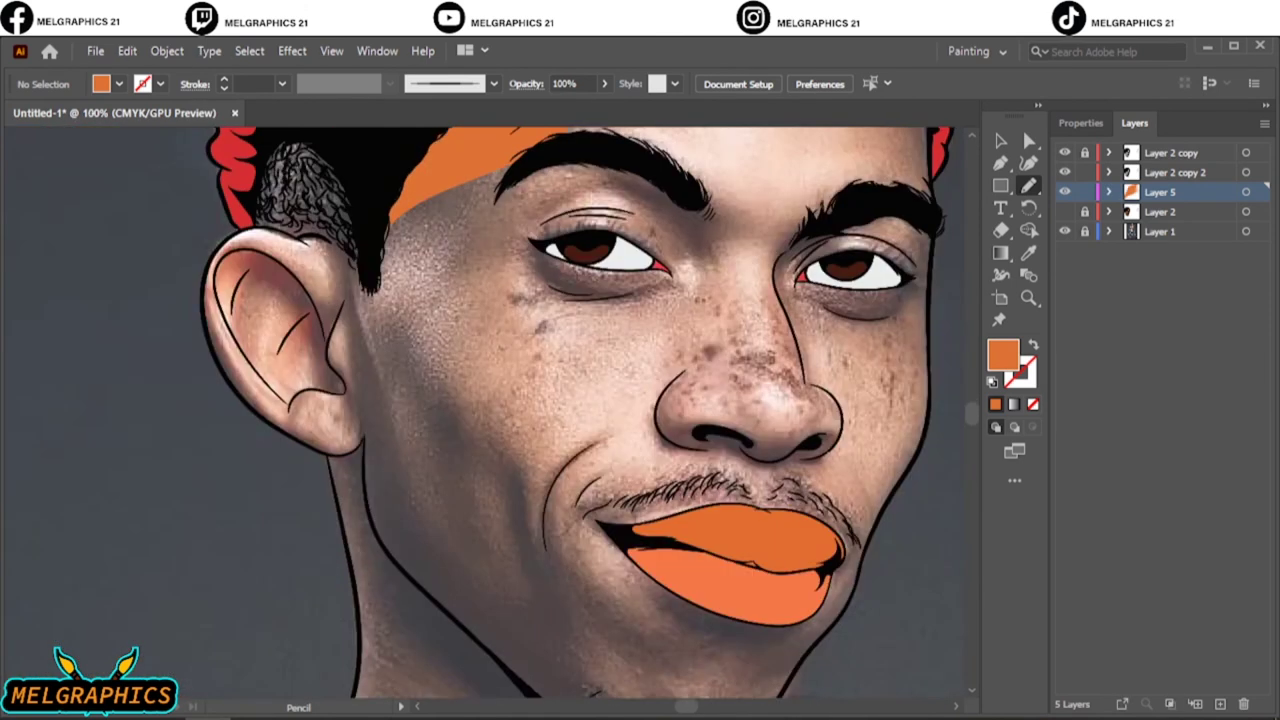
key(ctrl+minus)
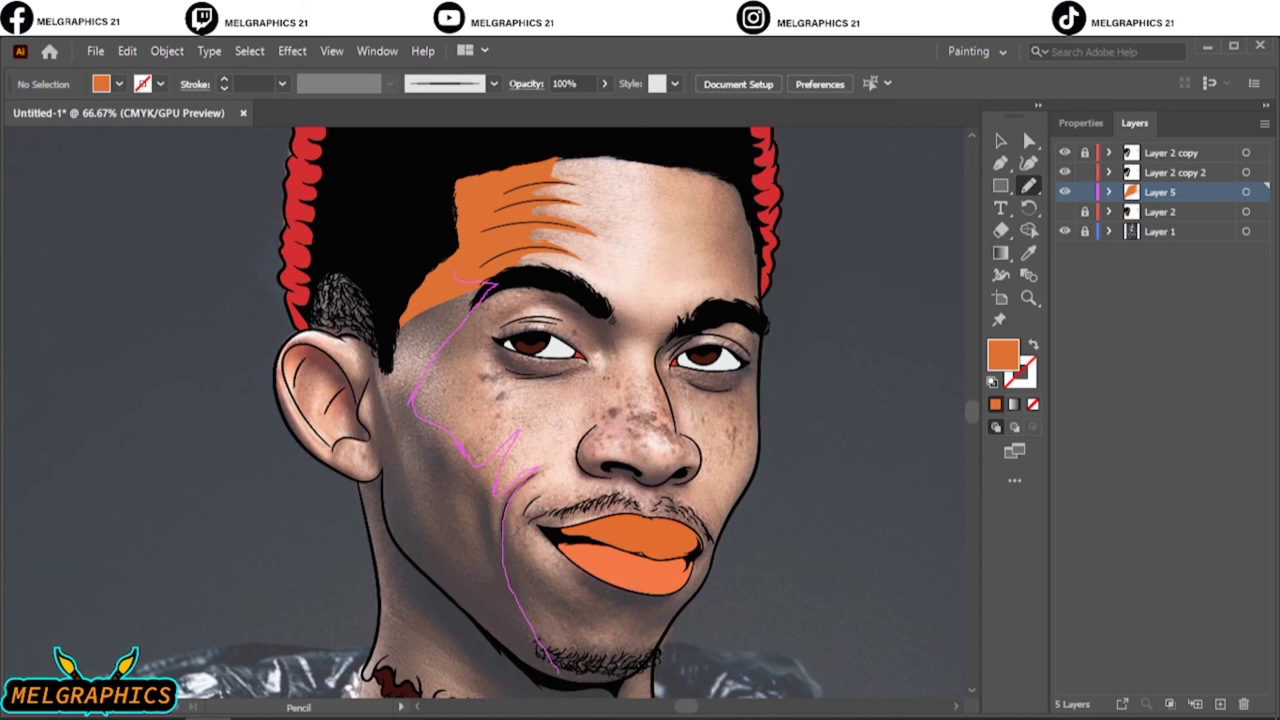
drag(392, 544, 400, 250)
key(ctrl+plus)
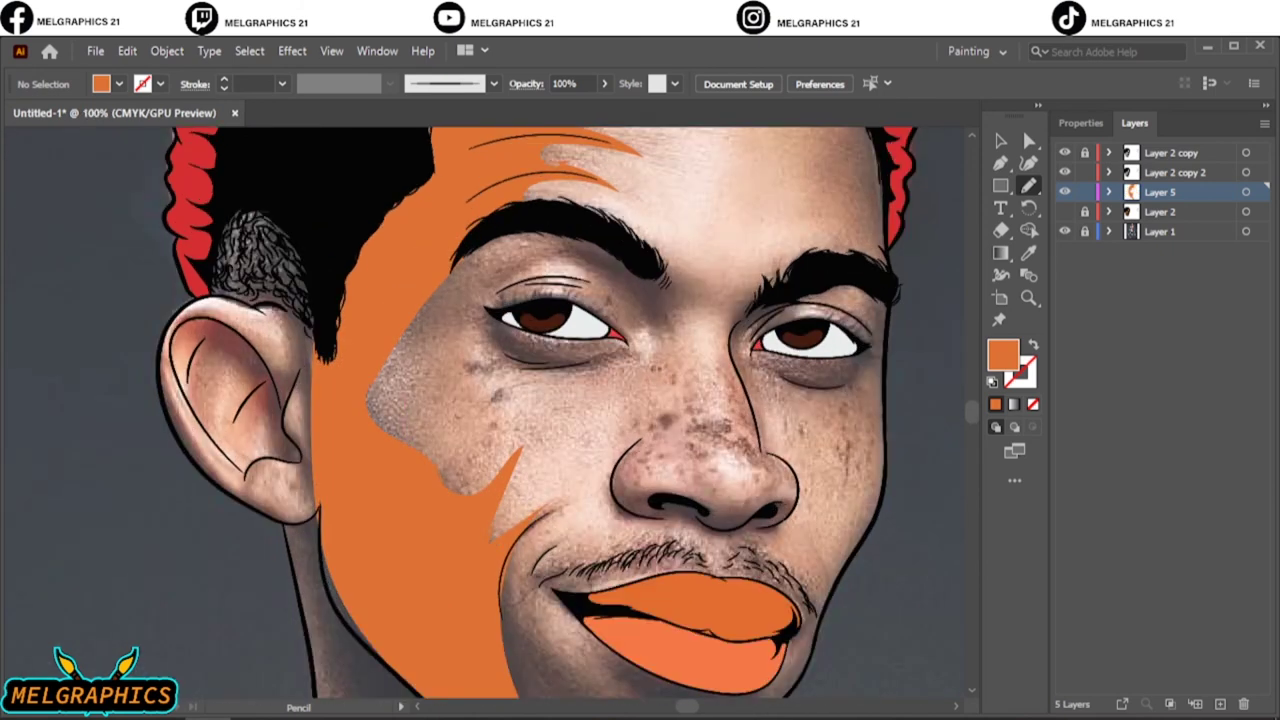
drag(350, 405, 400, 478)
key(ctrl+plus)
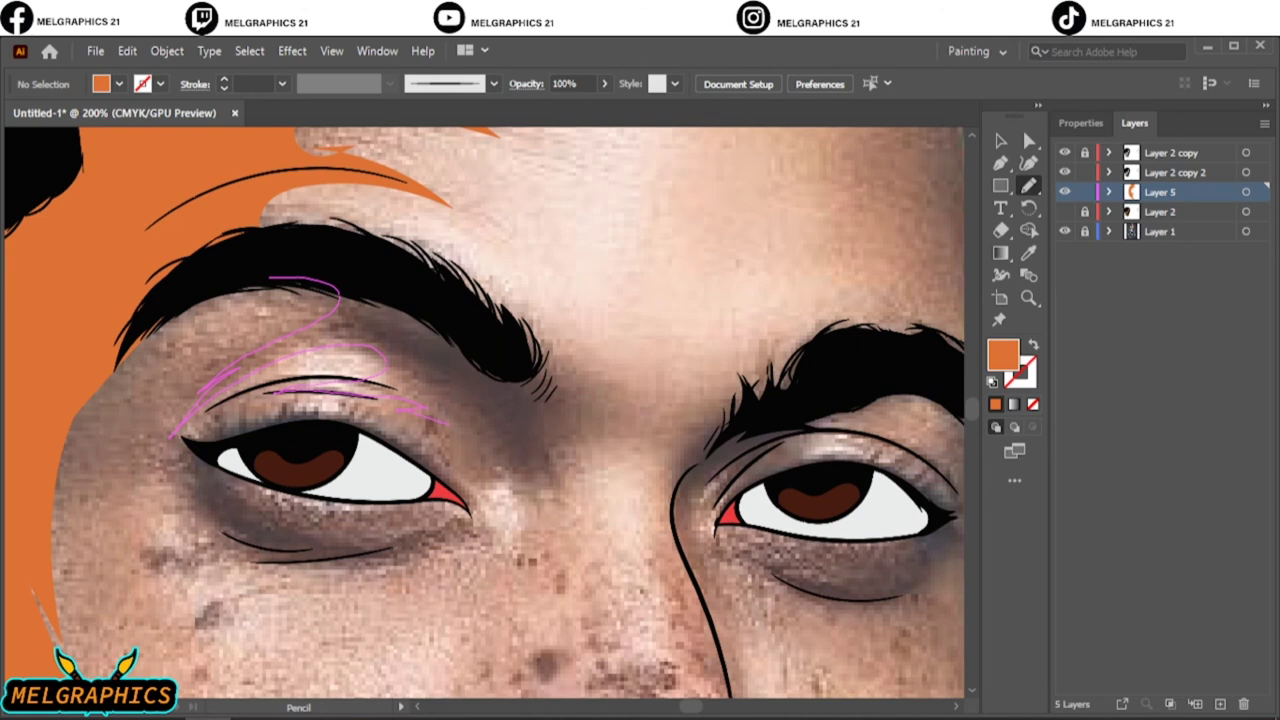
key(ctrl+minus)
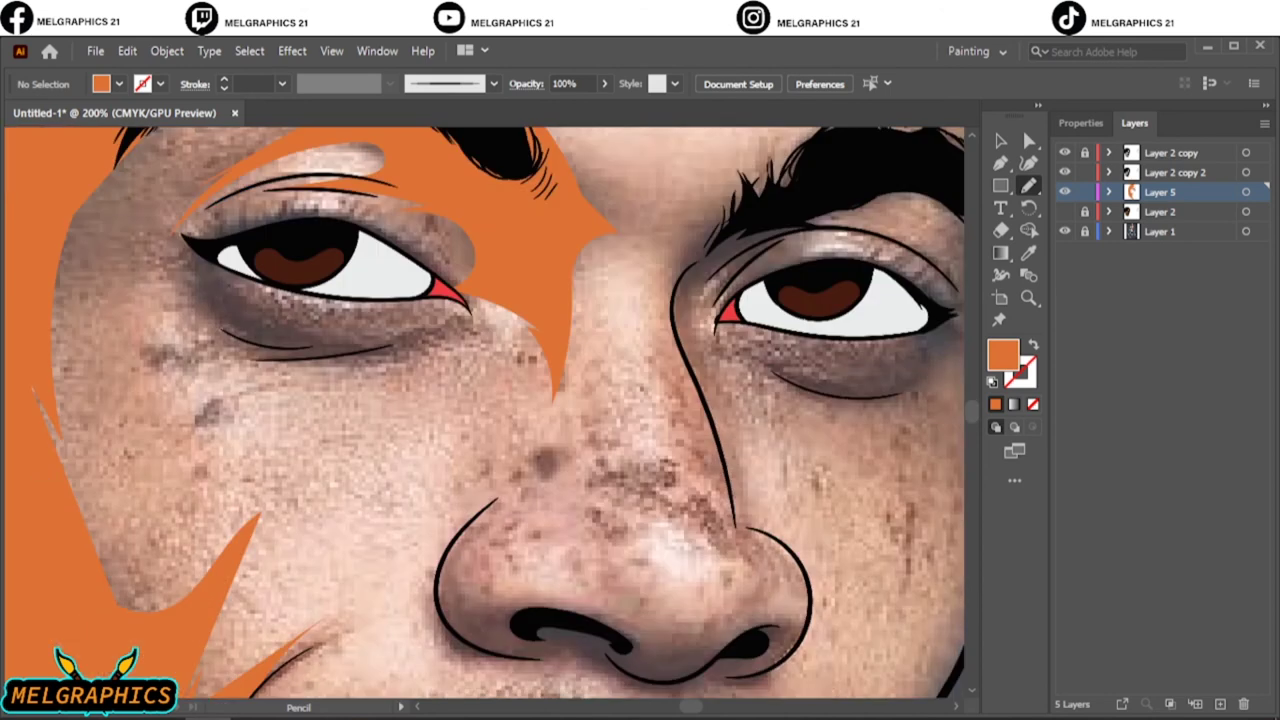
key(ctrl+minus)
key(ctrl+minus)
key(ctrl+minus)
Step: Check against the hidden reference photo, then fill from moustache to lip corner, down the cheek and around the chin
click(1064, 231)
click(1064, 231)
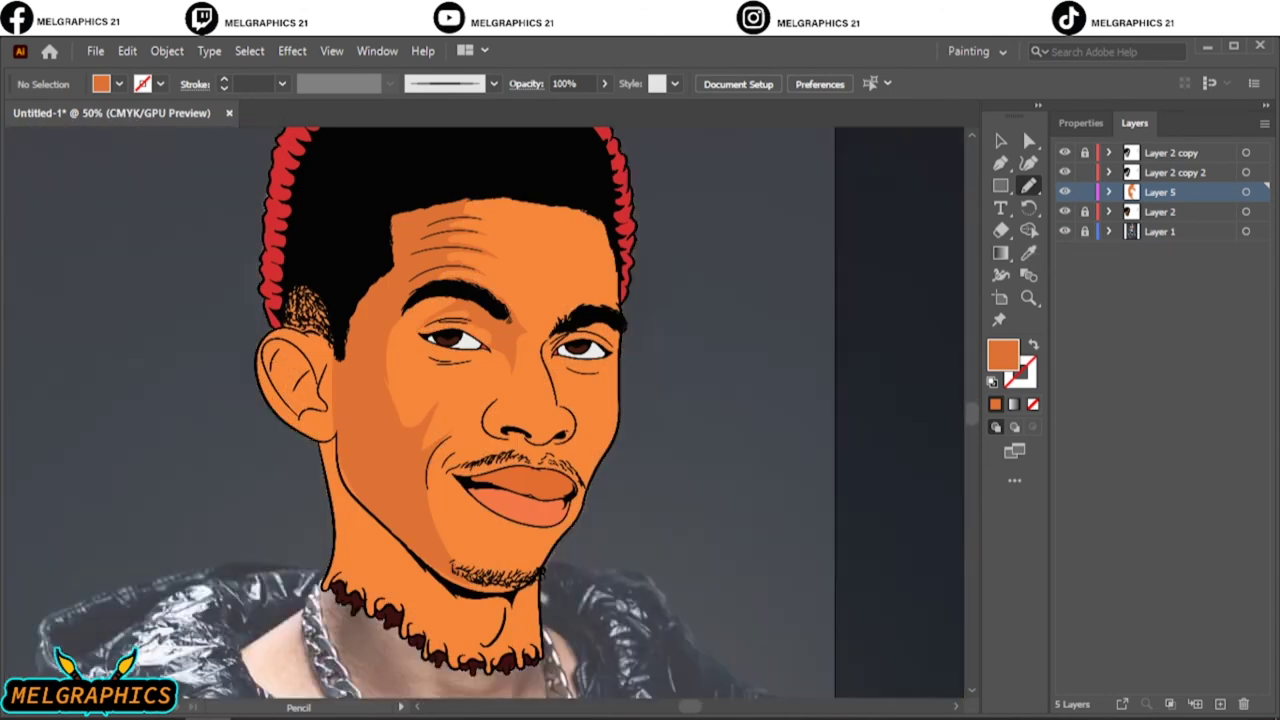
scroll(500, 535, up, 3)
drag(350, 330, 440, 378)
drag(370, 362, 345, 455)
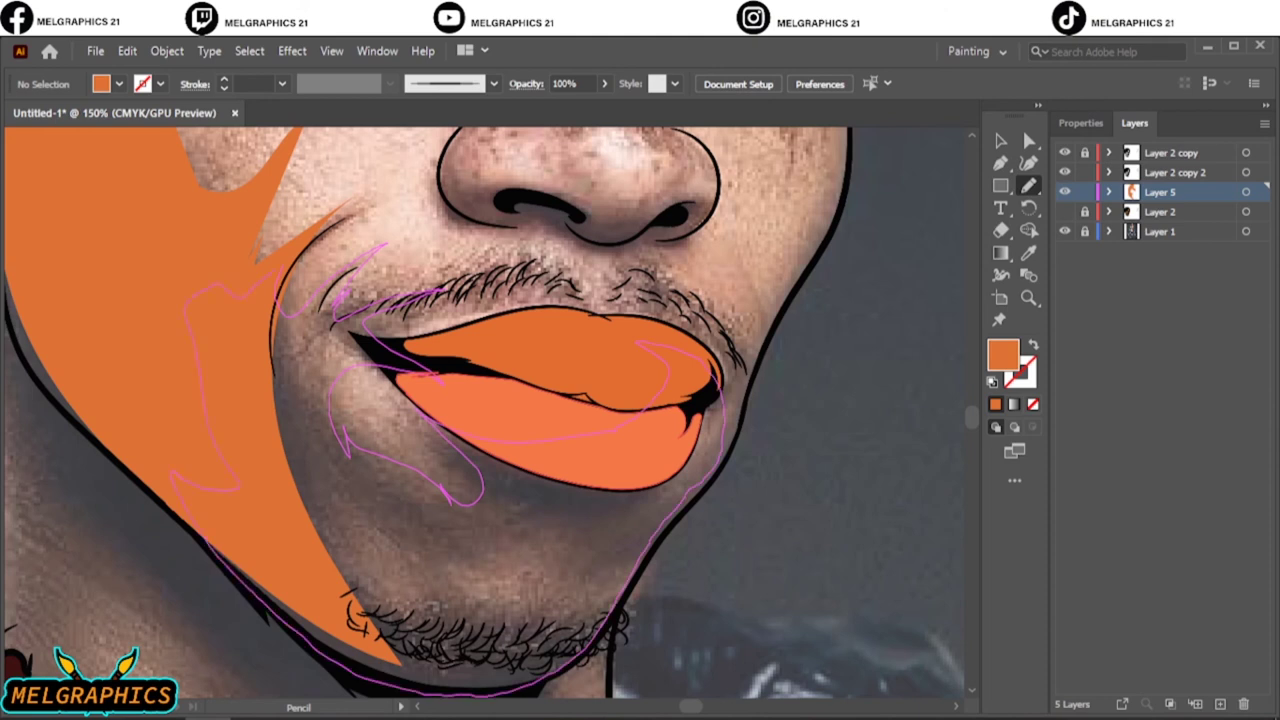
drag(687, 492, 205, 540)
scroll(205, 540, down, 1)
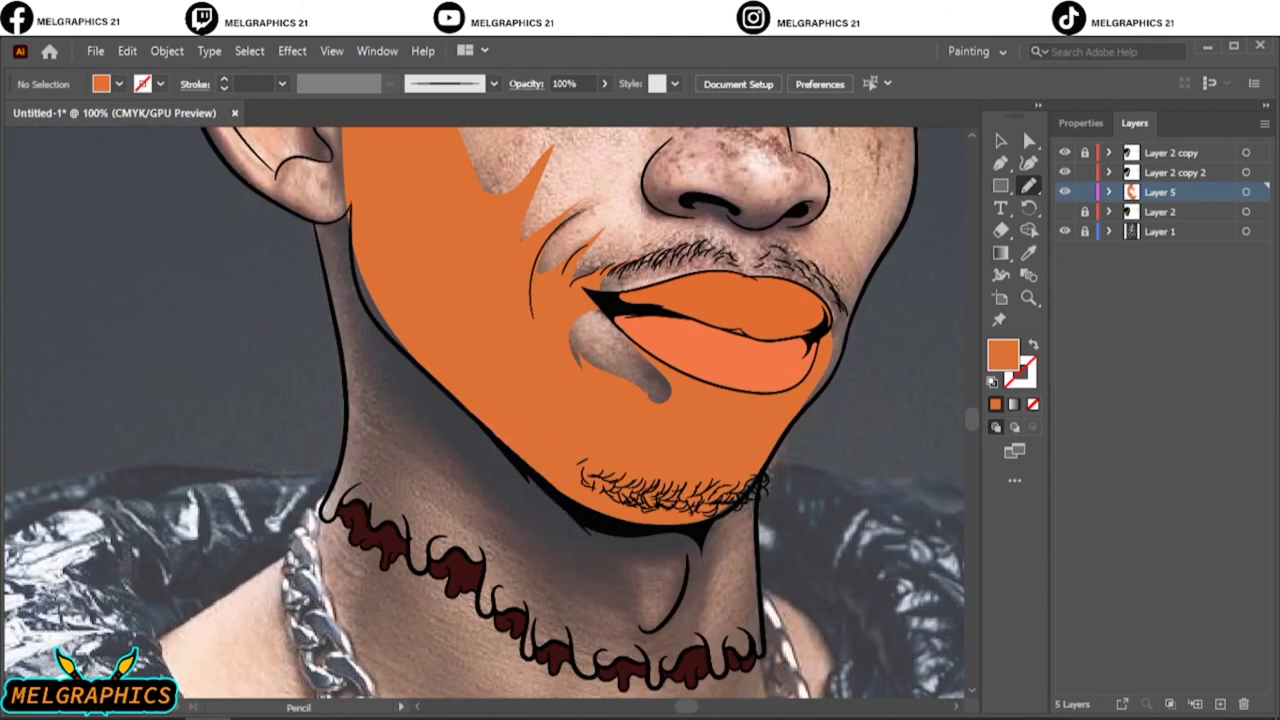
scroll(705, 660, up, 2)
Step: Fill the neck, the chin, the left jaw and the area below the chin orange
mouse_move(830, 210)
mouse_down()
mouse_move(685, 570)
mouse_move(560, 605)
mouse_move(720, 420)
mouse_up()
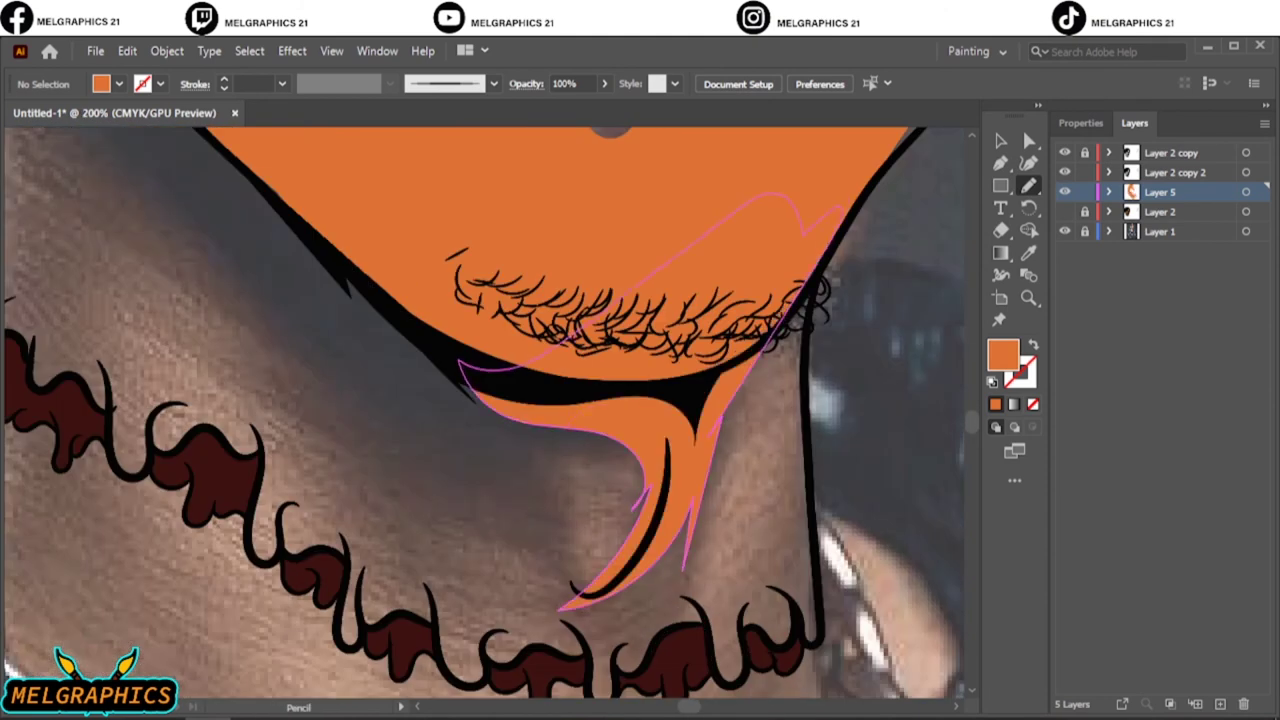
drag(830, 210, 460, 365)
drag(560, 584, 630, 430)
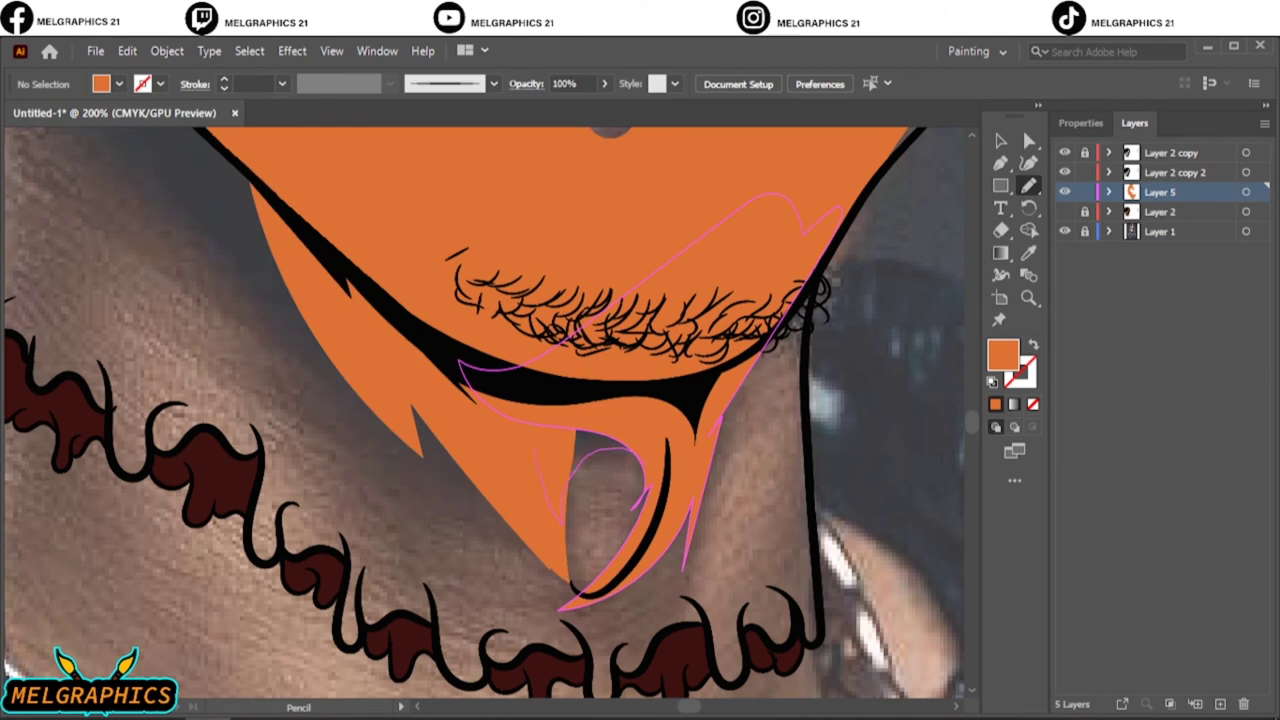
scroll(630, 430, down, 3)
scroll(450, 500, up, 2)
drag(452, 512, 620, 630)
drag(452, 590, 400, 268)
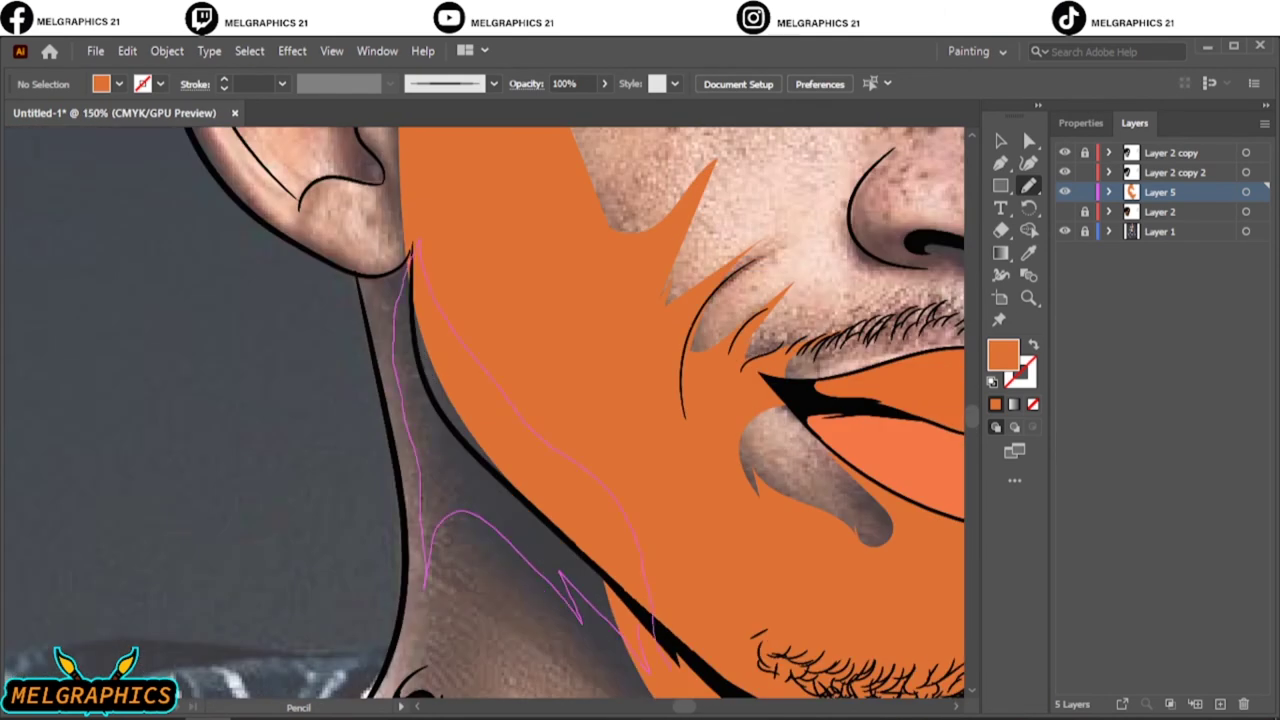
drag(420, 612, 362, 258)
scroll(283, 332, up, 3)
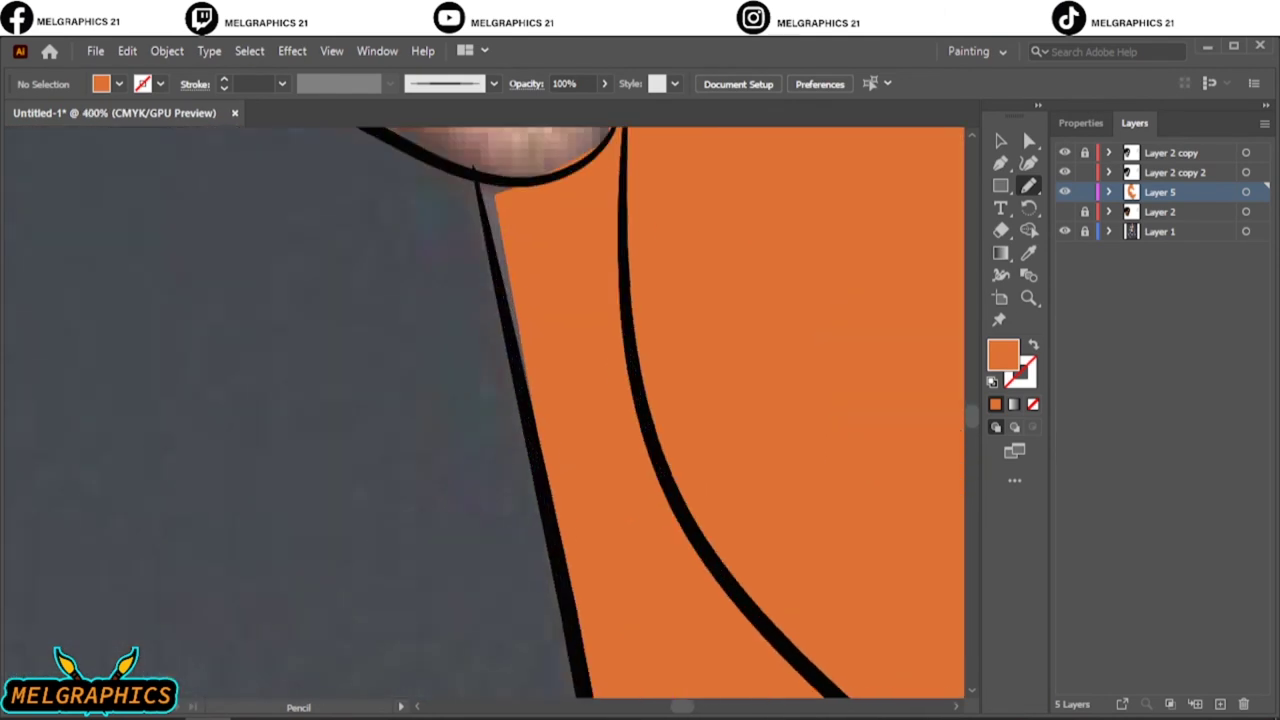
Step: Fill behind the ear, the inner ear, the earlobe and around the left eye orange
key(ctrl+0)
scroll(450, 400, up, 3)
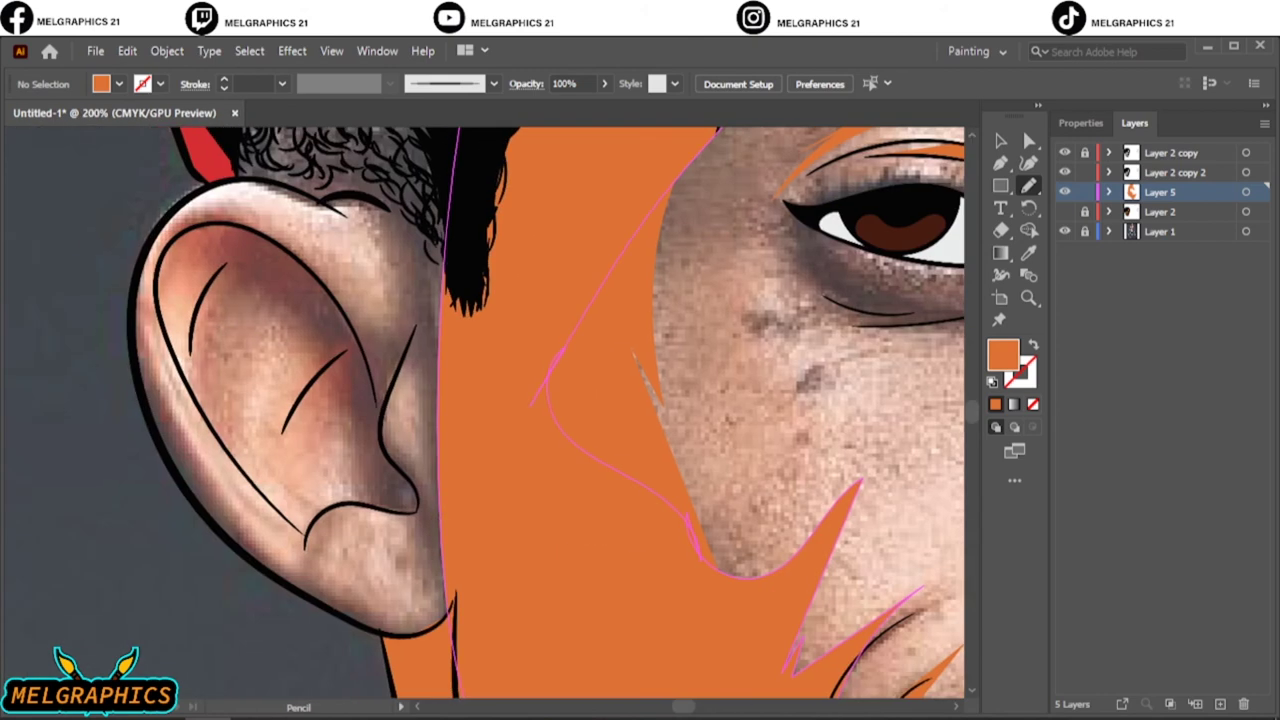
drag(425, 395, 437, 475)
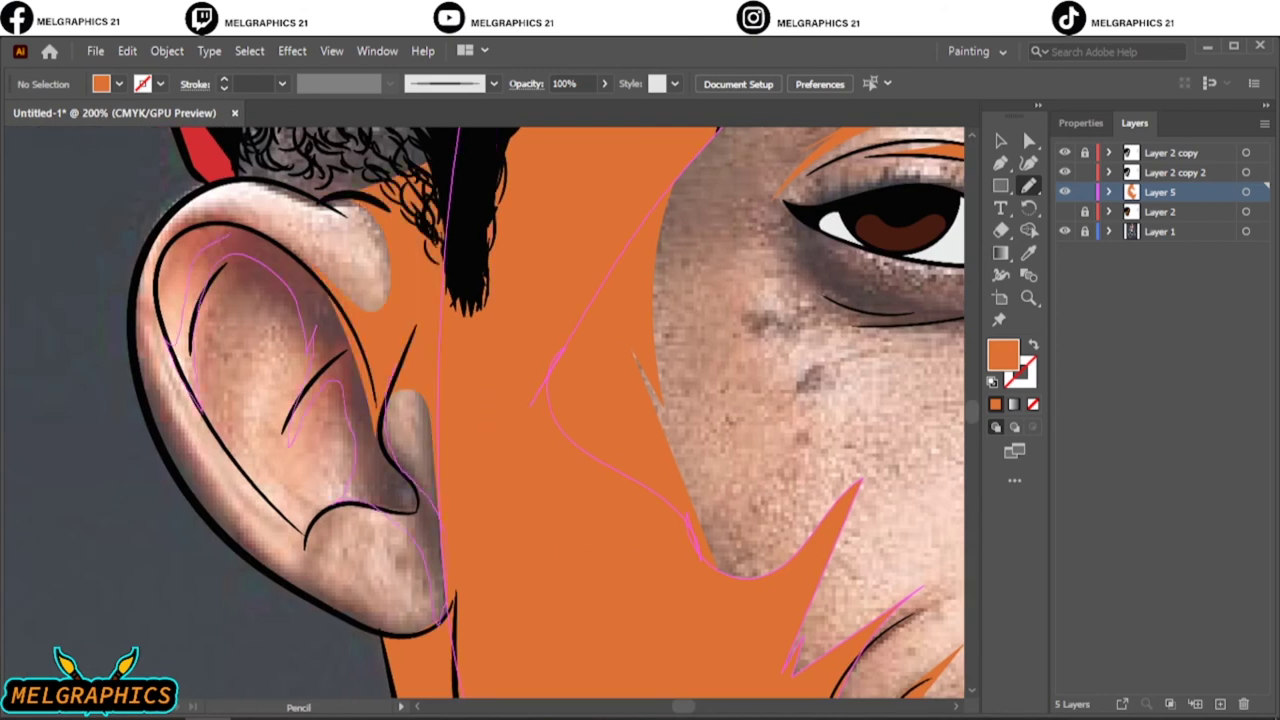
drag(215, 238, 245, 228)
mouse_move(430, 630)
mouse_down()
mouse_move(305, 540)
mouse_move(135, 310)
mouse_up()
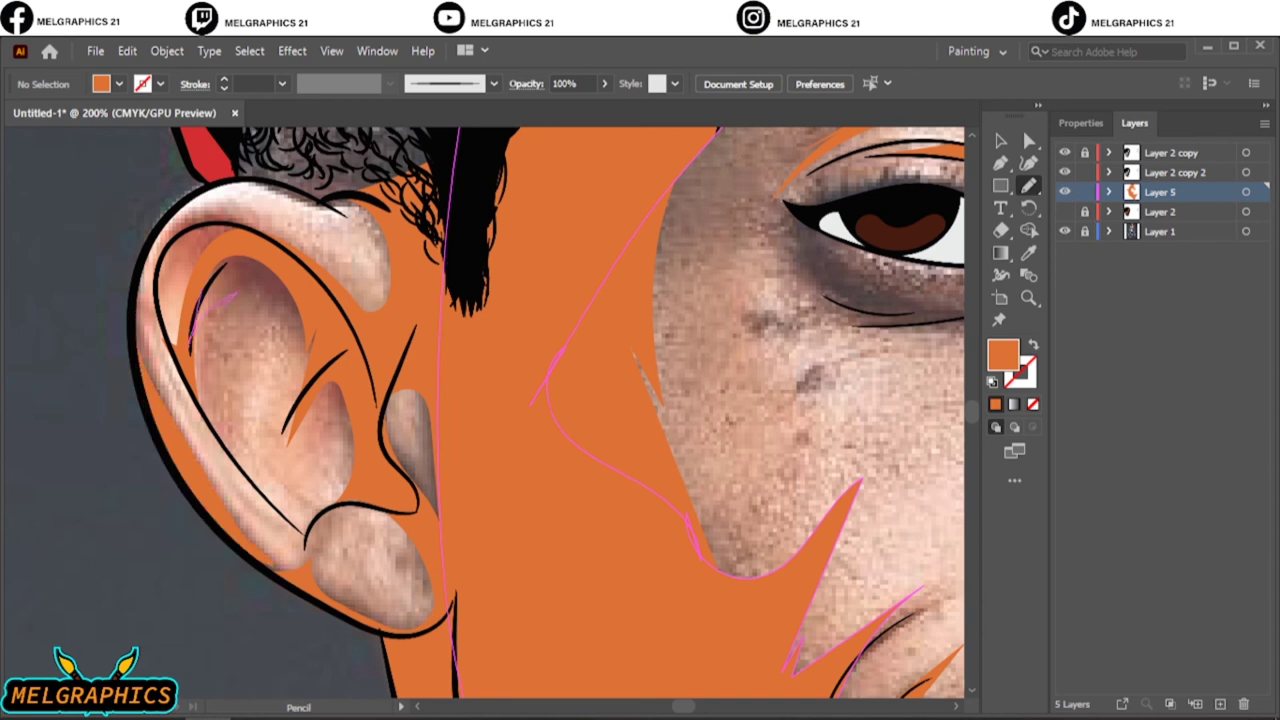
key(ctrl+0)
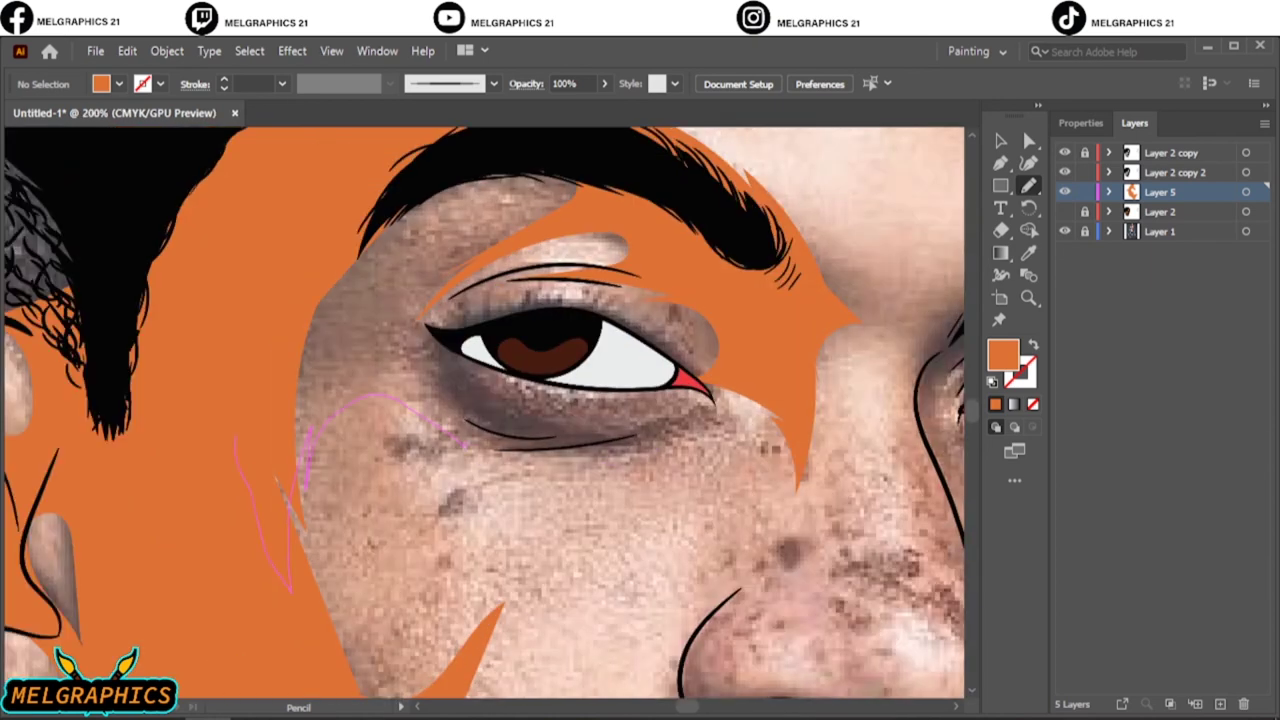
drag(444, 330, 797, 455)
Step: Fill around the curly sideburn, the left nostril and the nose orange
key(ctrl+0)
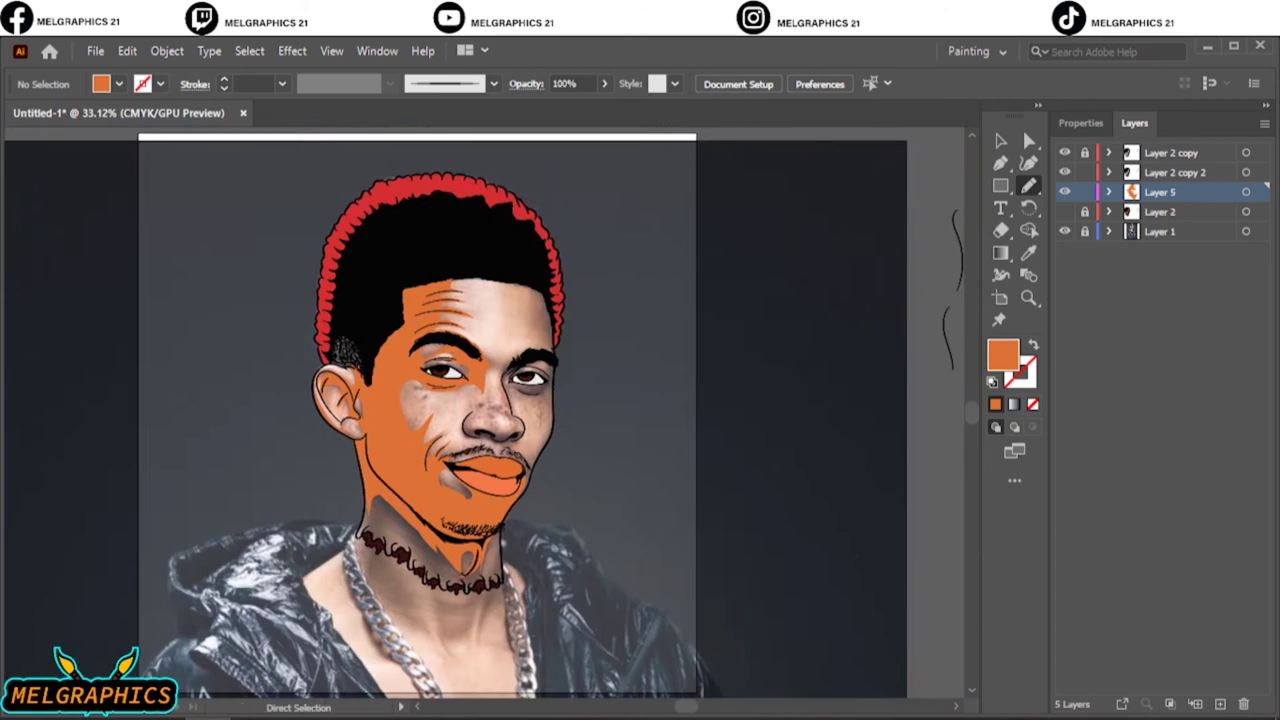
scroll(282, 342, up, 5)
drag(600, 320, 770, 350)
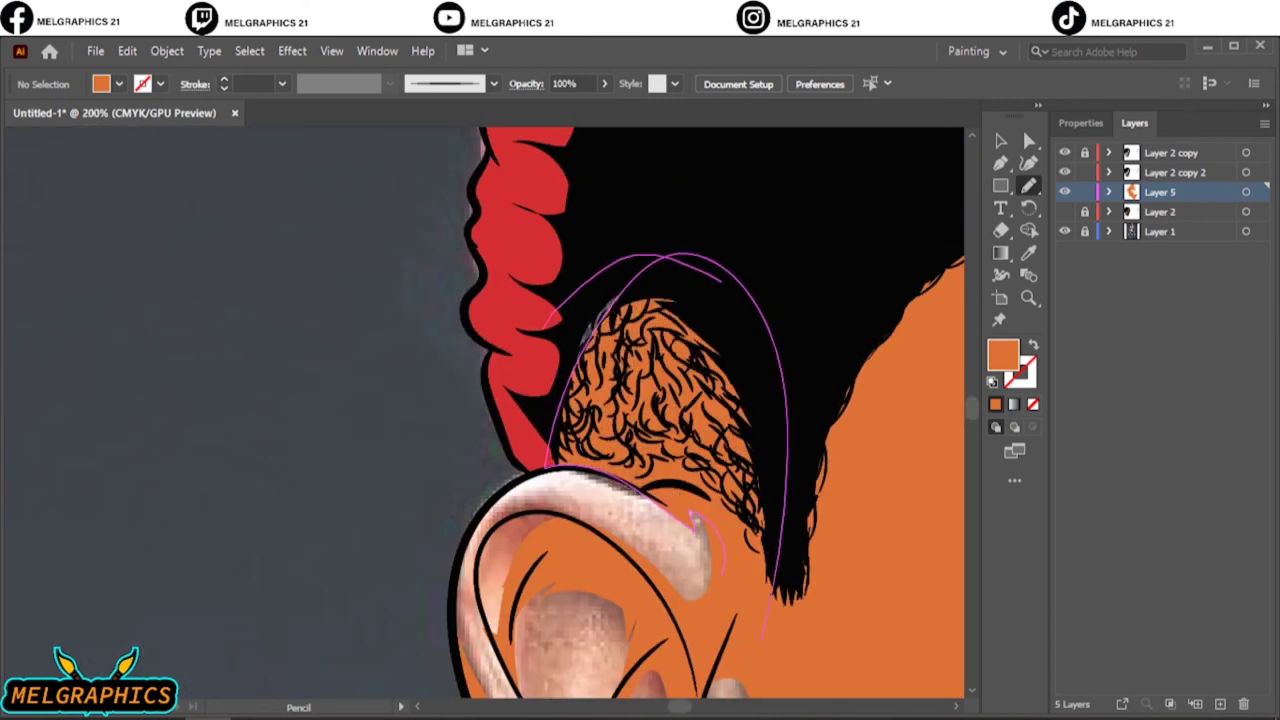
key(ctrl+0)
scroll(571, 314, up, 5)
drag(407, 474, 232, 302)
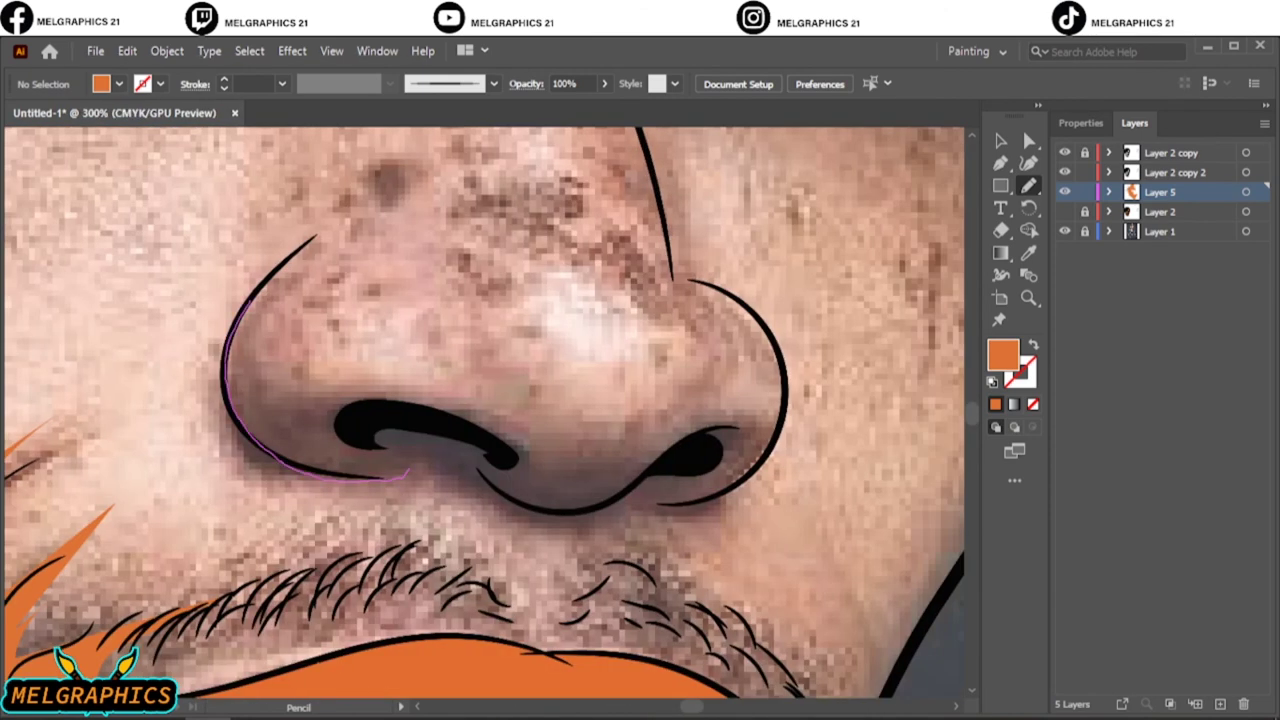
mouse_move(770, 336)
mouse_down()
mouse_move(650, 495)
mouse_move(460, 500)
mouse_up()
scroll(510, 300, down, 3)
Step: Fill the moustache area toward the chin and along the side of the nose orange
drag(262, 452, 270, 452)
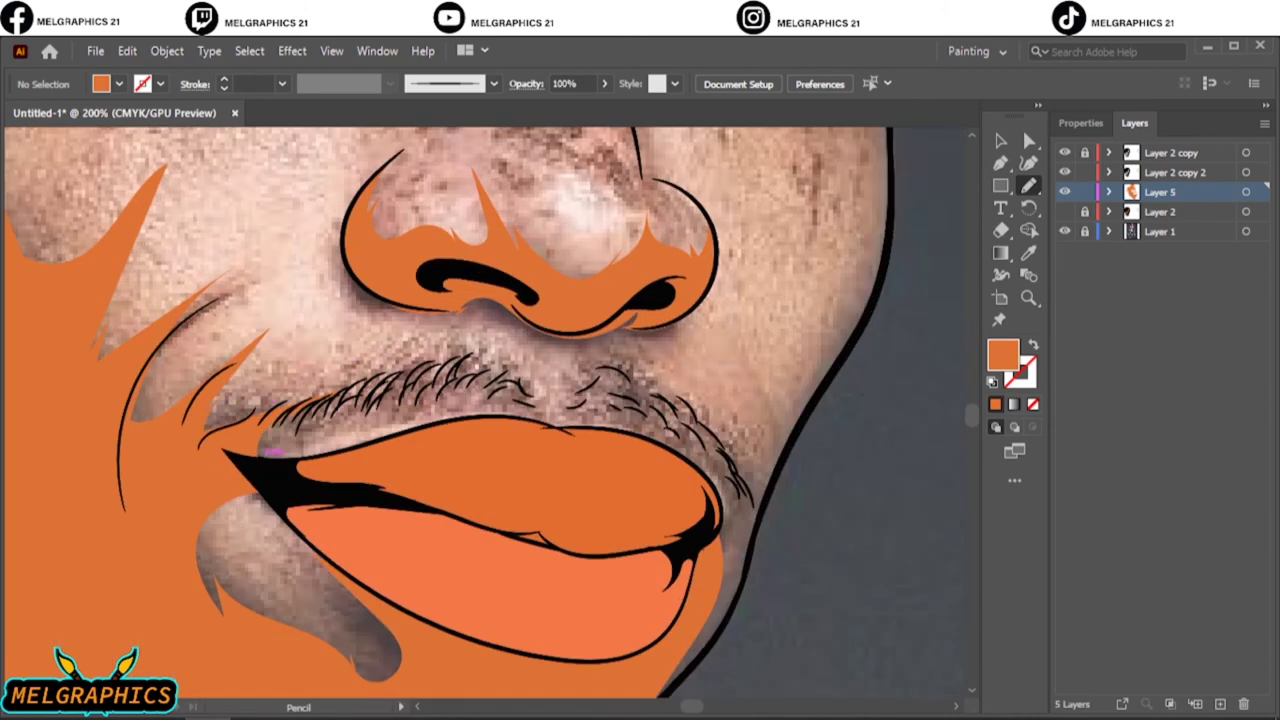
drag(572, 437, 270, 452)
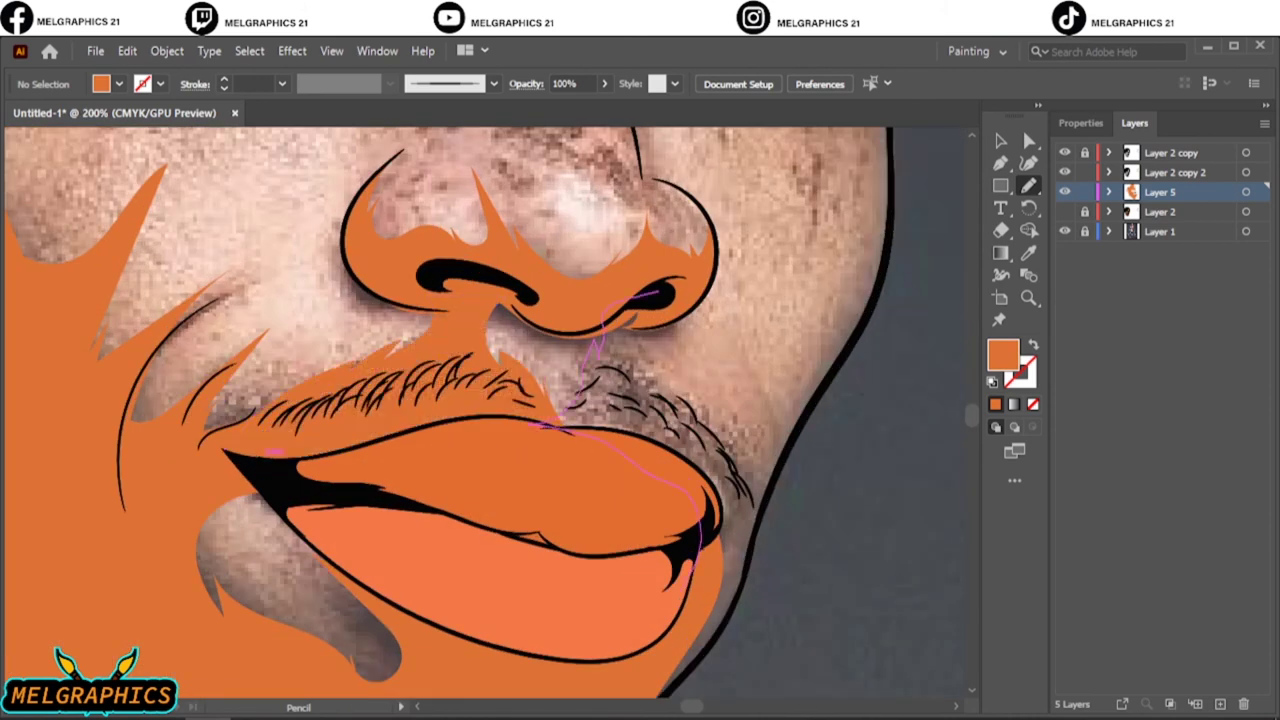
mouse_move(660, 640)
mouse_down()
mouse_move(648, 664)
mouse_move(580, 680)
mouse_up()
key(ctrl+0)
scroll(560, 330, up, 3)
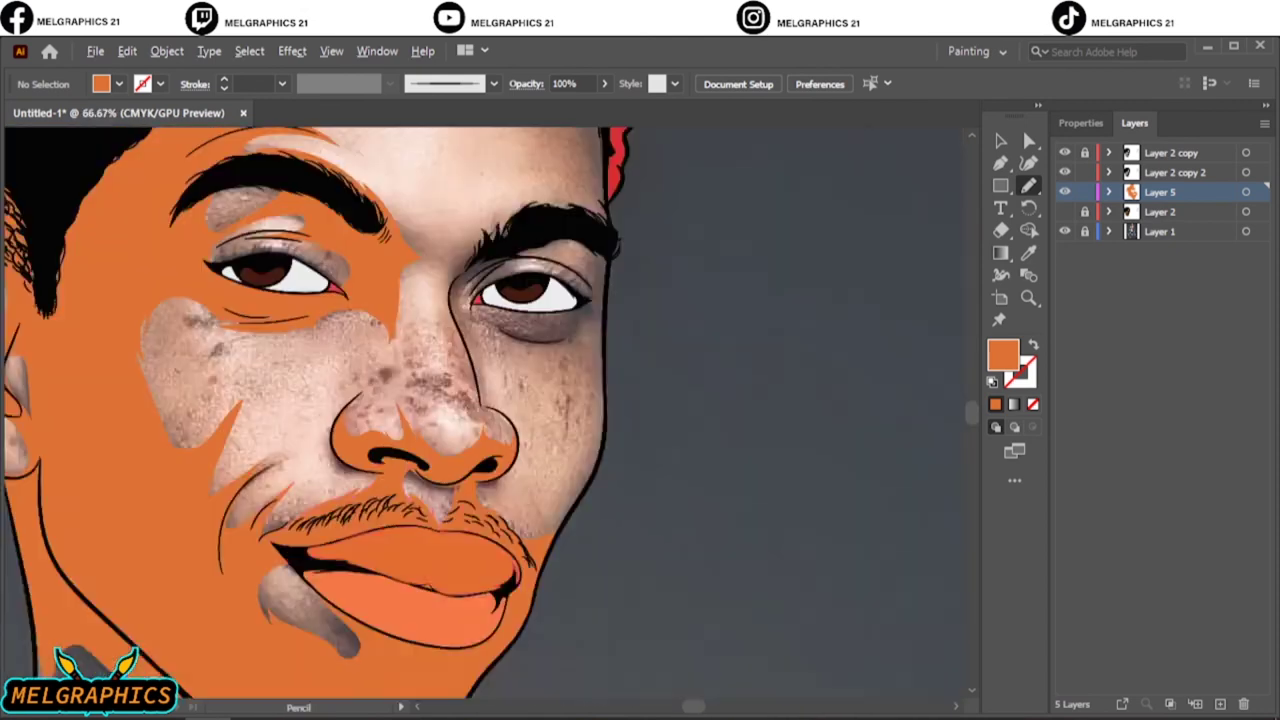
scroll(560, 330, up, 3)
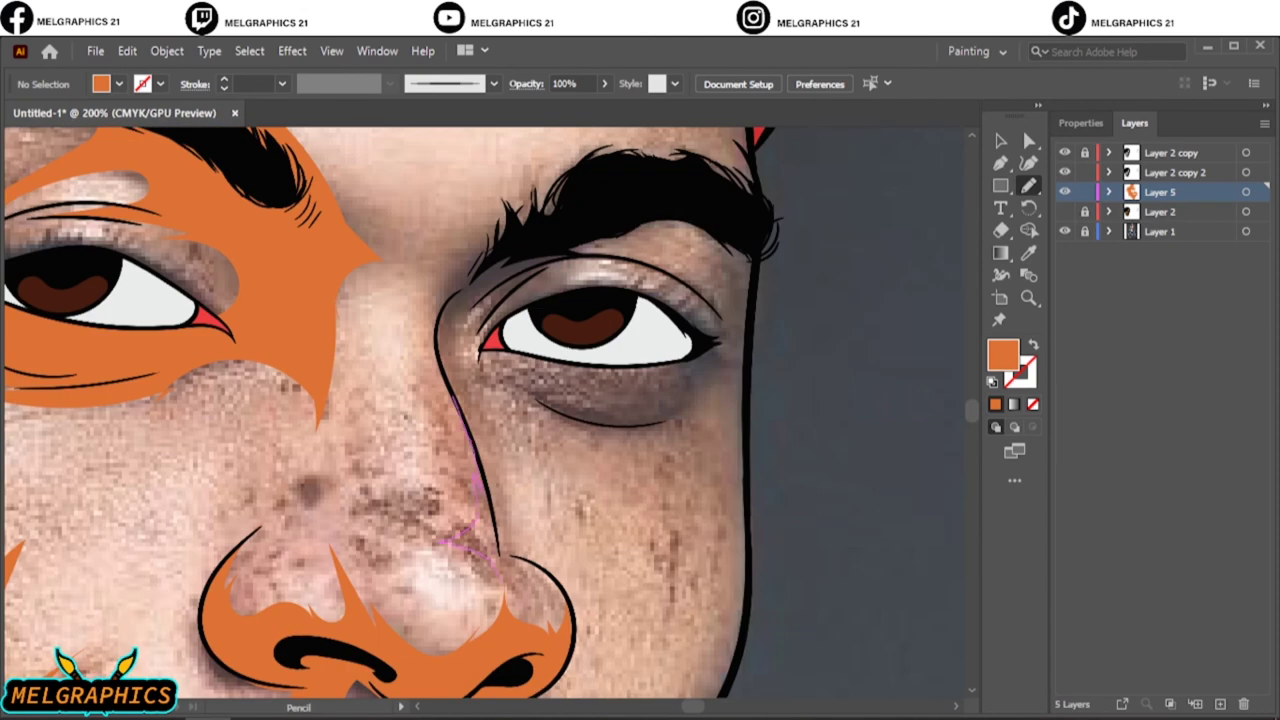
drag(495, 555, 455, 410)
Step: Fill around the right eye, brow, eyelid, under-eye and right cheek orange
scroll(490, 410, right, 3)
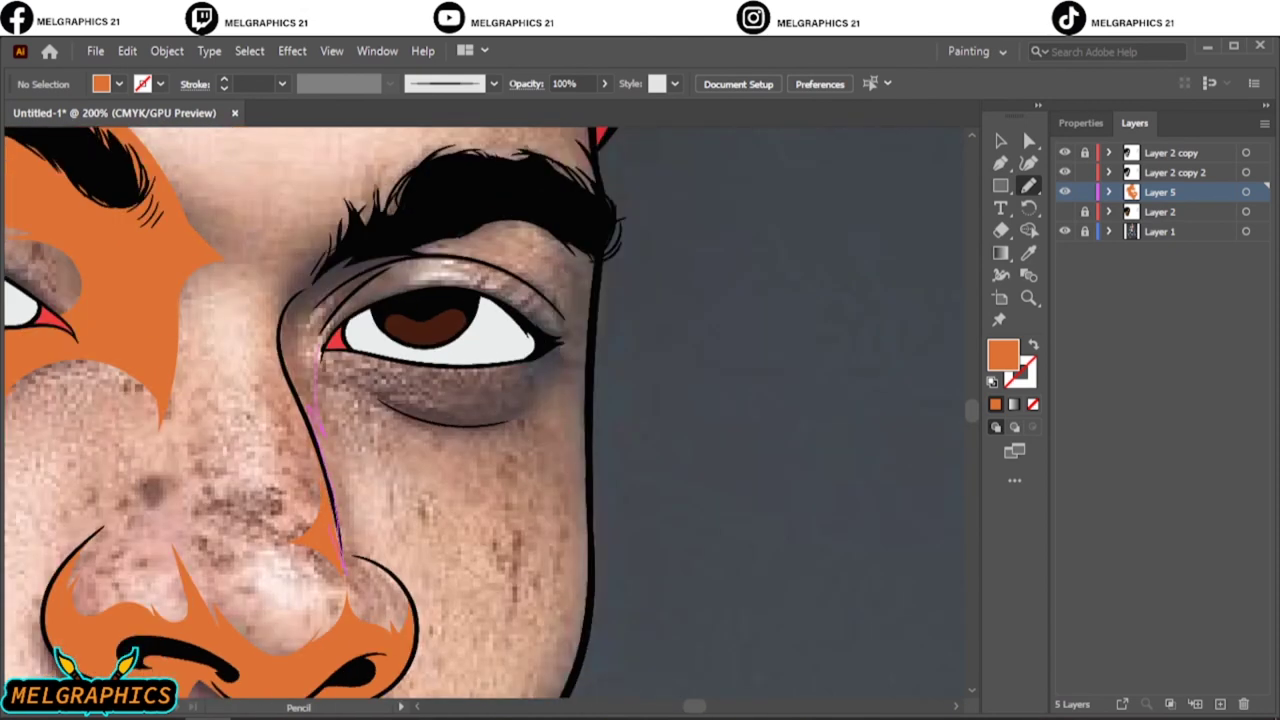
drag(400, 275, 443, 297)
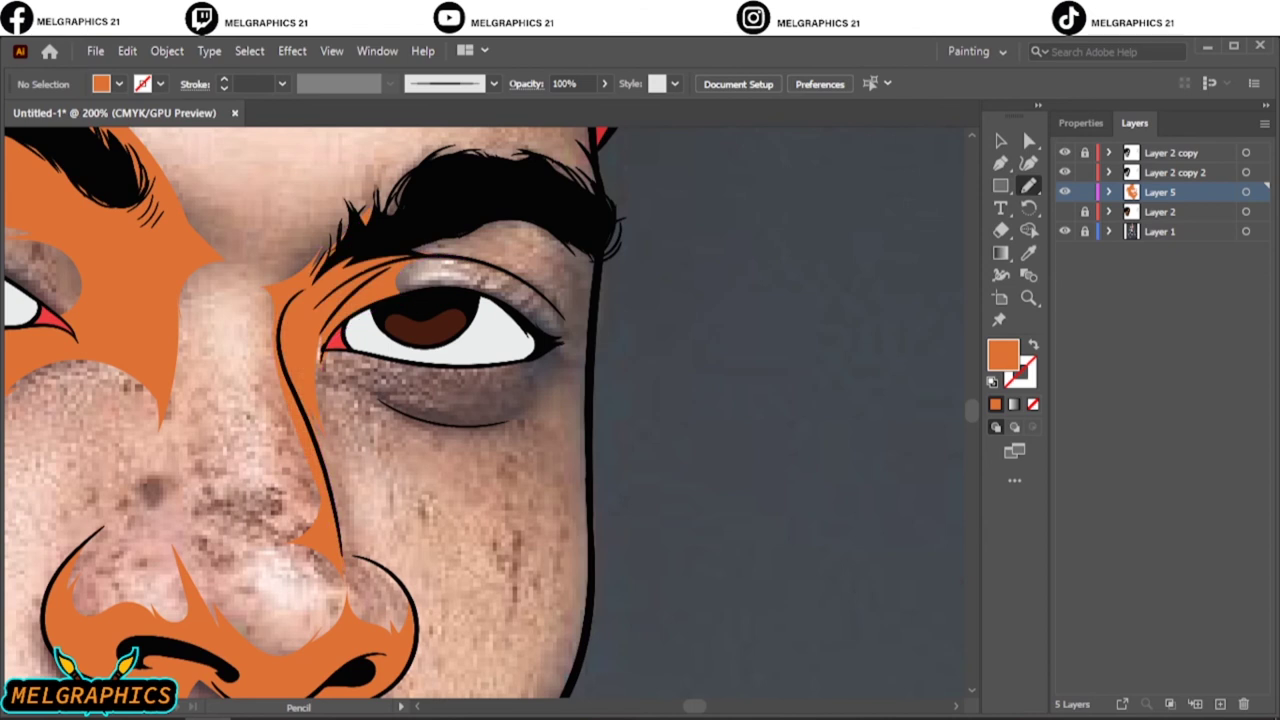
drag(498, 404, 522, 386)
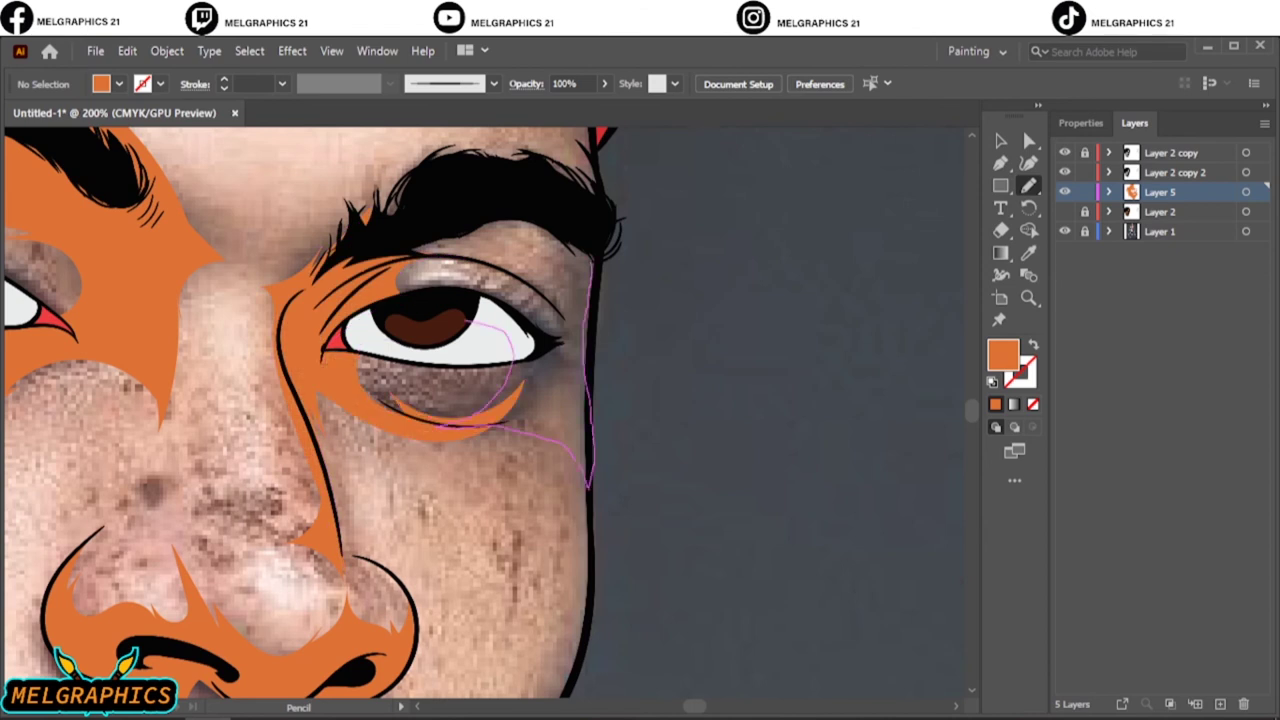
mouse_move(591, 264)
mouse_down()
mouse_move(450, 262)
mouse_move(560, 300)
mouse_up()
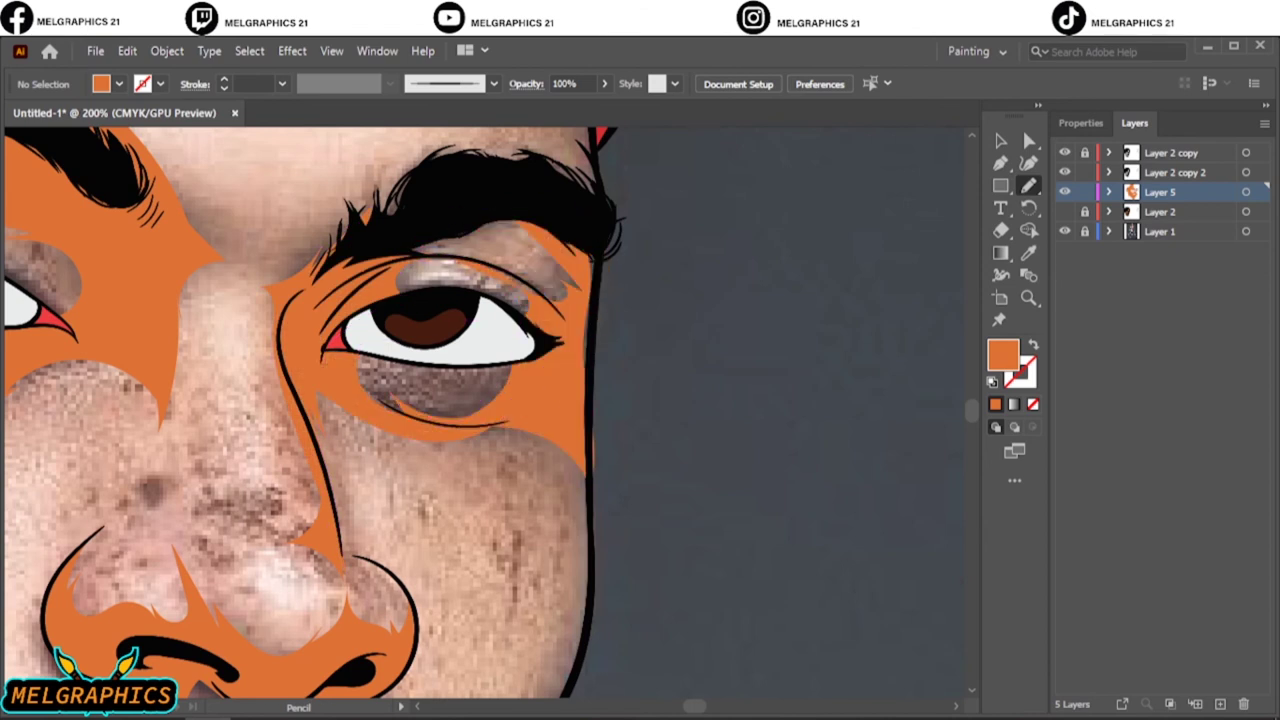
drag(560, 245, 588, 400)
scroll(300, 400, down, 5)
scroll(300, 500, up, 5)
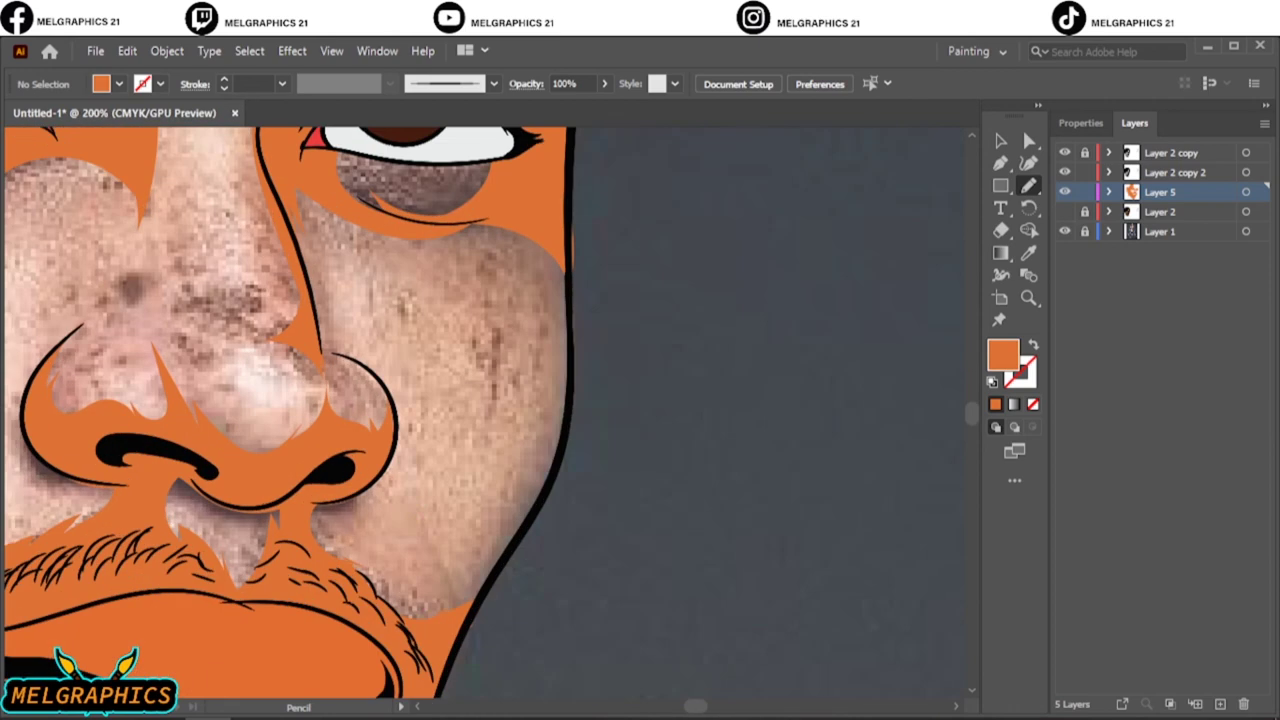
key(ctrl+0)
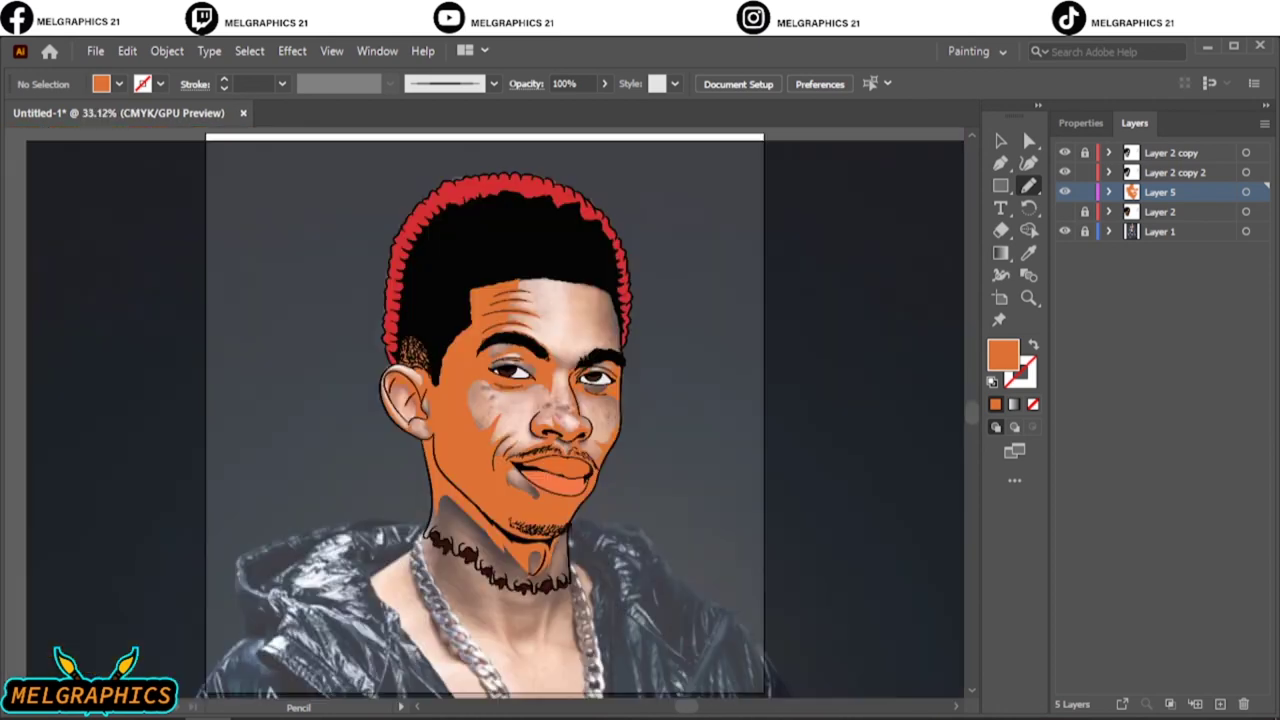
Step: Preview without the reference photo, then fill along the forehead's top and right edge
click(1064, 231)
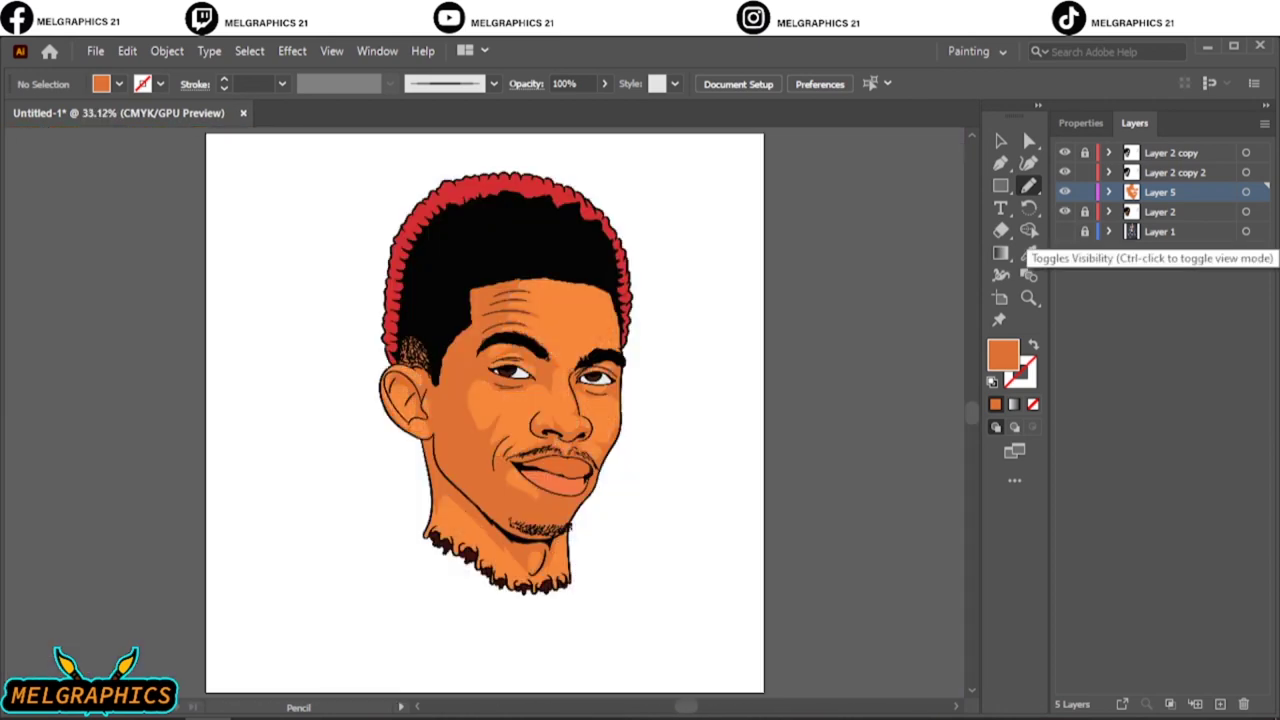
click(1064, 231)
scroll(626, 299, up, 5)
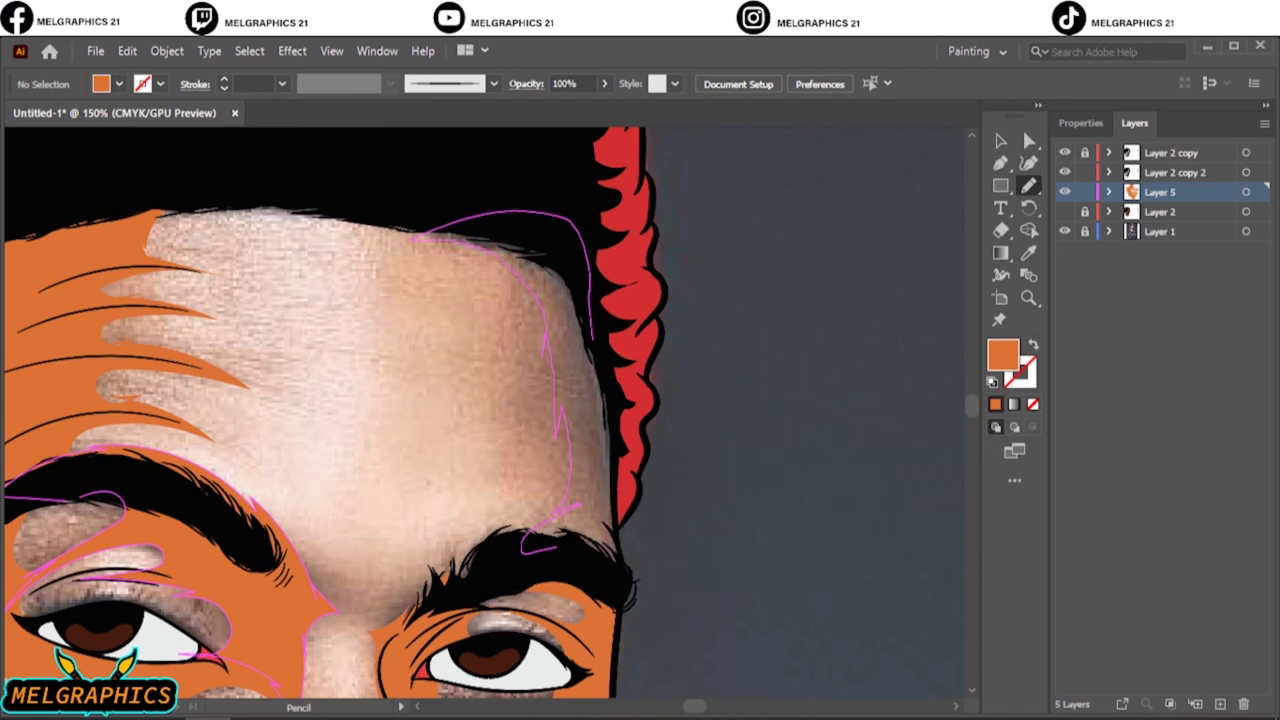
drag(562, 410, 525, 545)
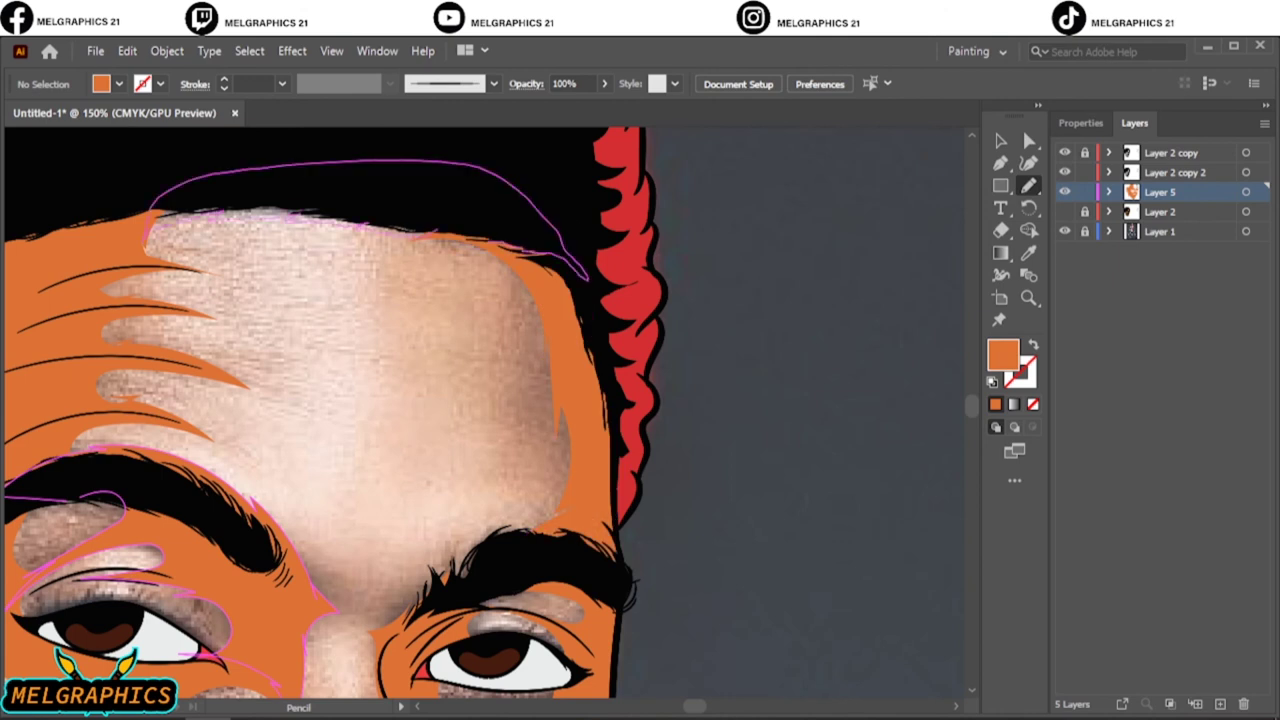
scroll(443, 258, down, 4)
scroll(443, 258, up, 3)
scroll(443, 258, down, 1)
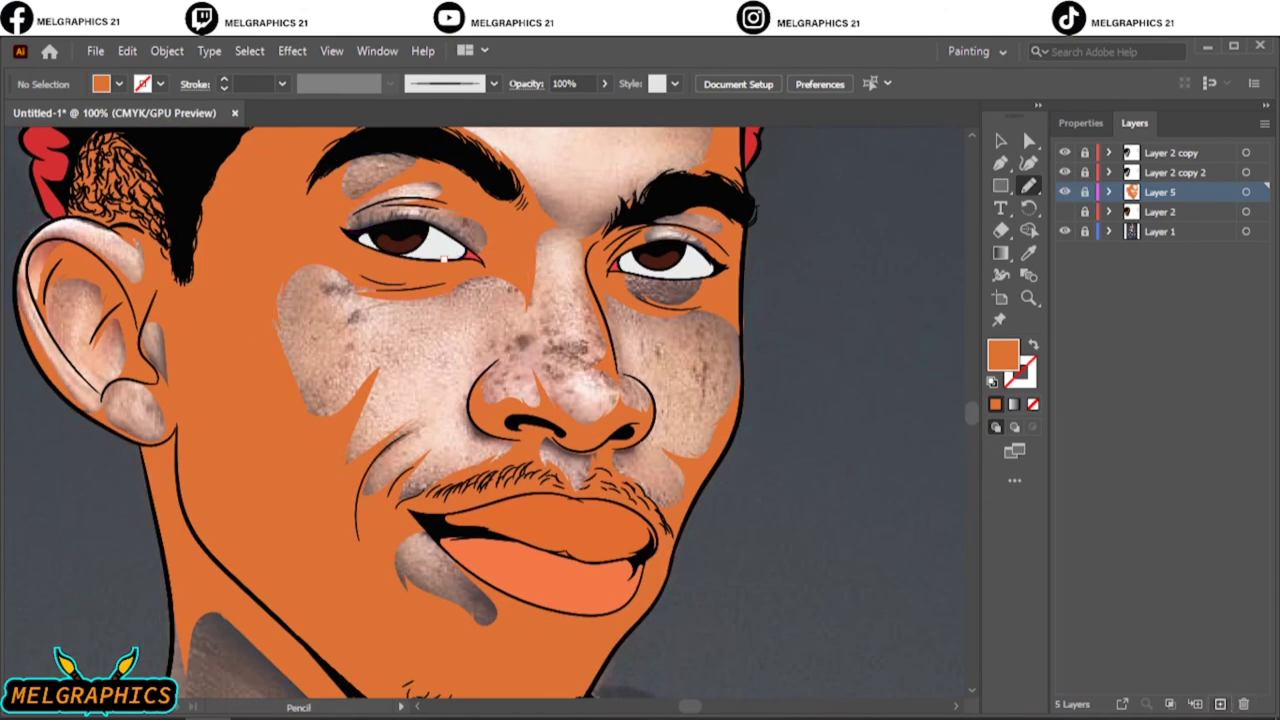
Step: Add a new layer above the skin layer for the shadows
click(1220, 704)
click(1064, 211)
click(1064, 211)
Step: Pick a deeper orange fill colour for shading and undo a stray cheek blob
double_click(1003, 354)
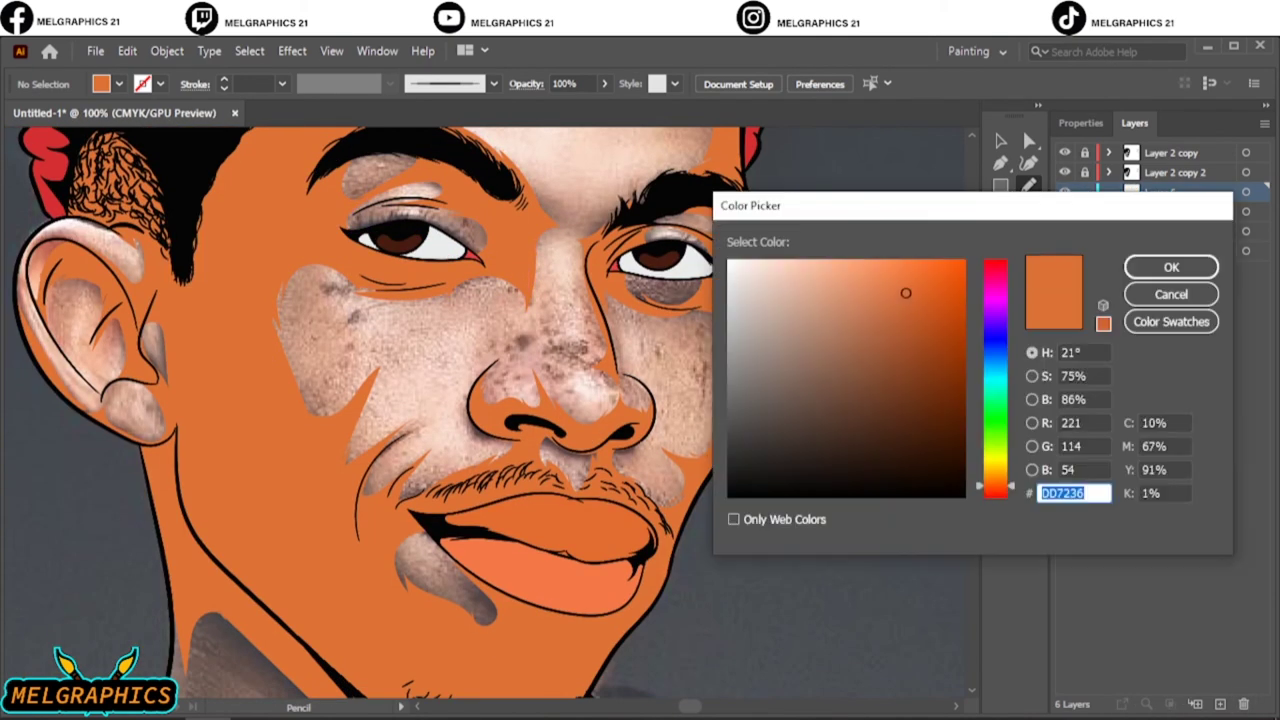
drag(908, 293, 905, 320)
key(Return)
key(ctrl+z)
Step: Draw a darker orange shadow shape along the chin stubble, checking against the hidden skin fill
click(1064, 211)
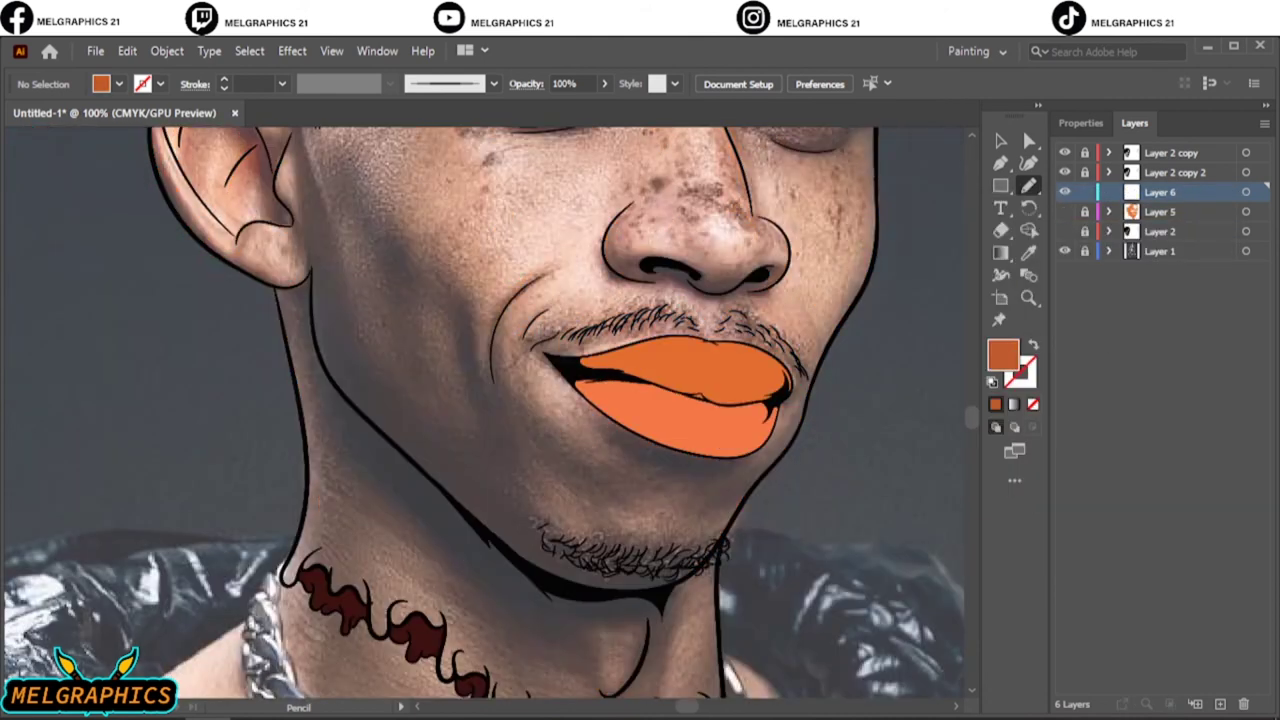
scroll(600, 400, up, 2)
scroll(600, 400, down, 1)
alt+scroll(870, 373, up, 1)
alt+scroll(740, 524, up, 1)
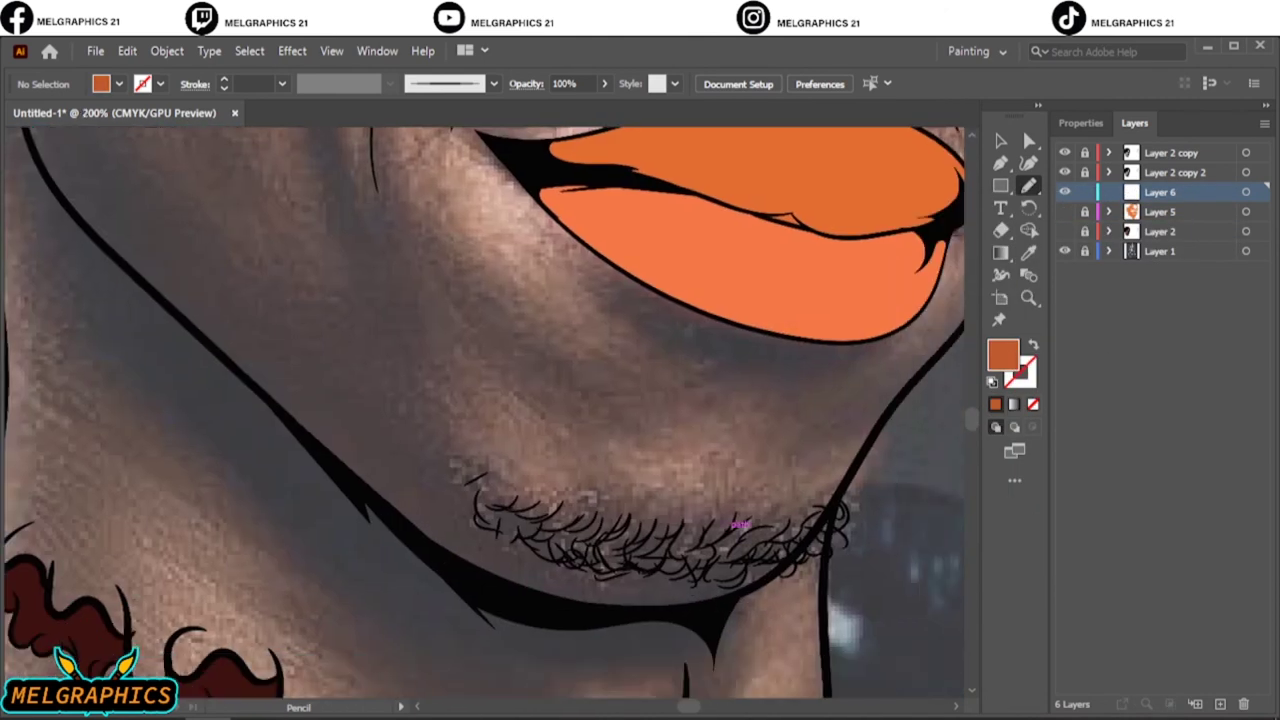
click(1064, 211)
click(1064, 211)
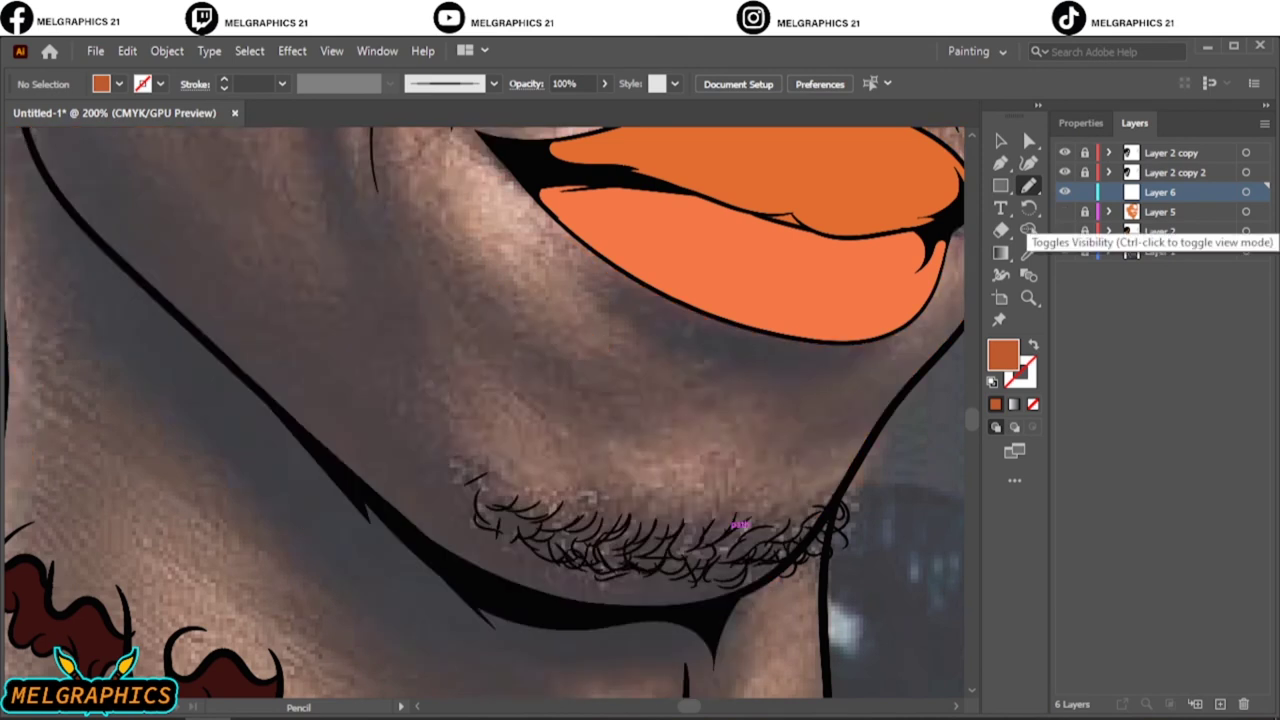
click(1064, 211)
drag(715, 601, 739, 522)
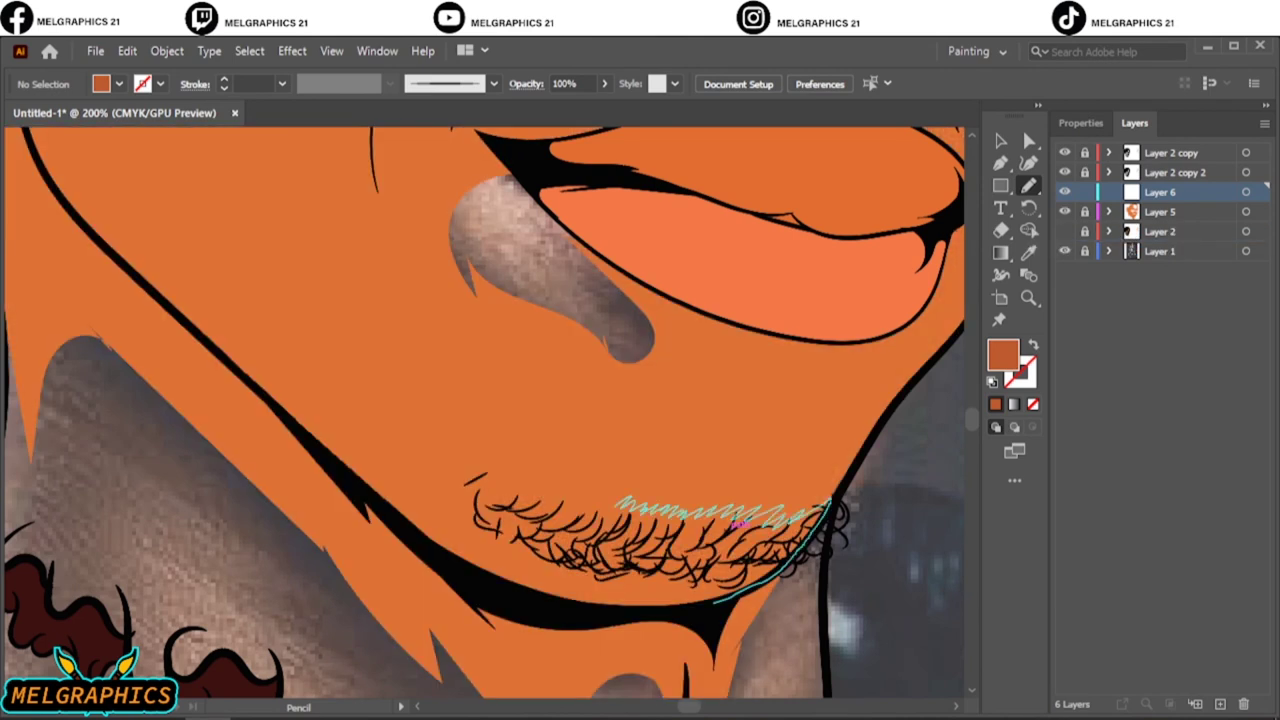
drag(495, 472, 712, 600)
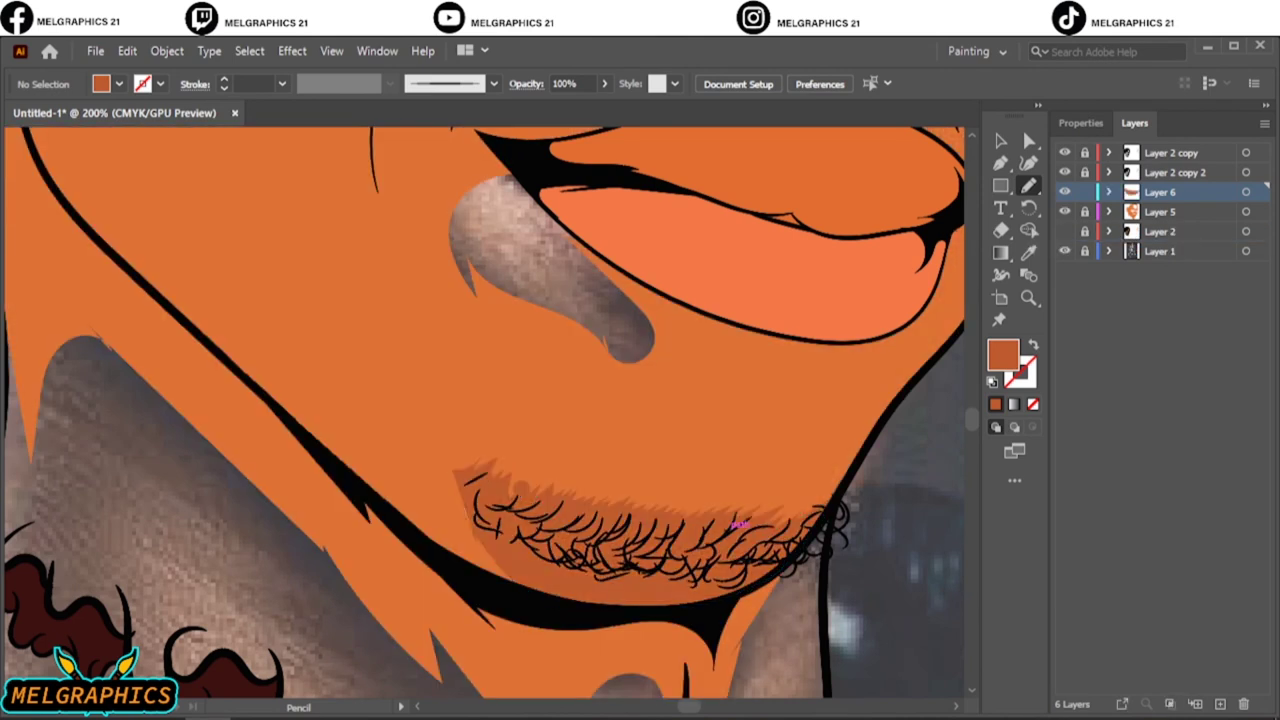
Step: Add a darker orange shadow shape around the mouth and chin
click(1064, 211)
click(1064, 211)
mouse_move(563, 517)
mouse_down()
mouse_move(500, 312)
mouse_move(478, 476)
mouse_up()
drag(705, 360, 784, 432)
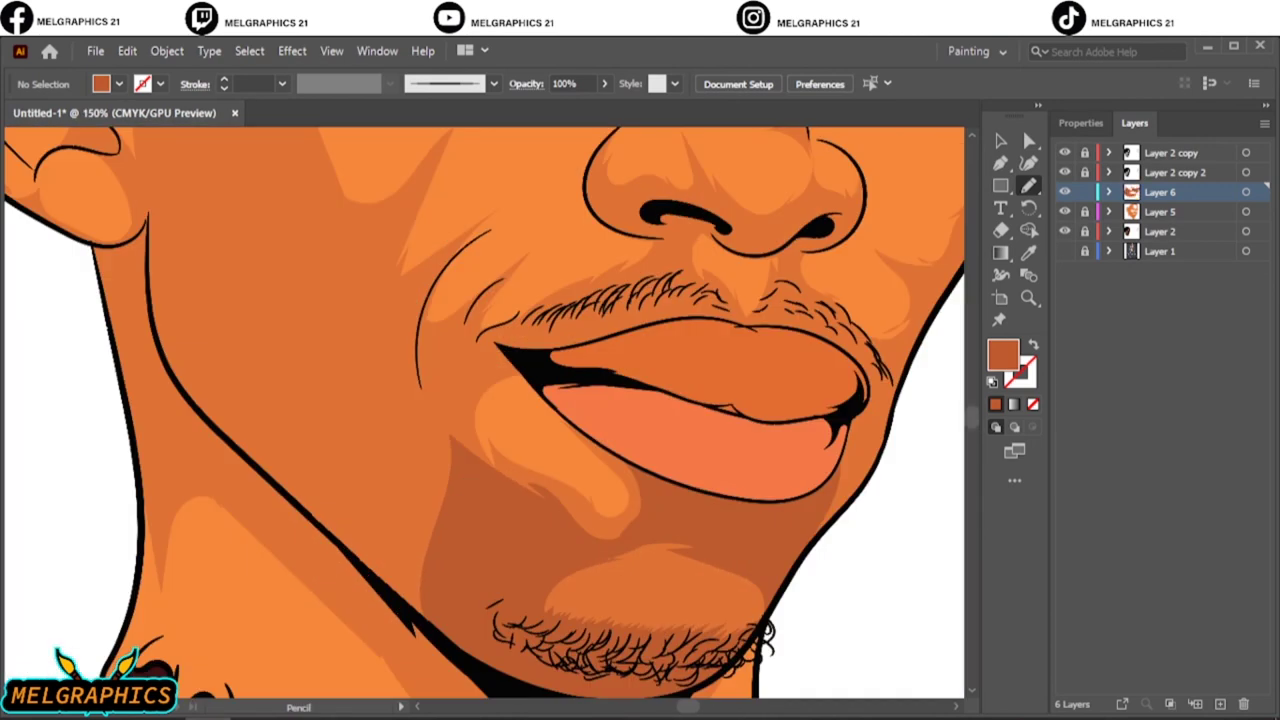
Step: Reveal the reference photo and trace darker orange shadows along the jaw and cheek
click(1064, 251)
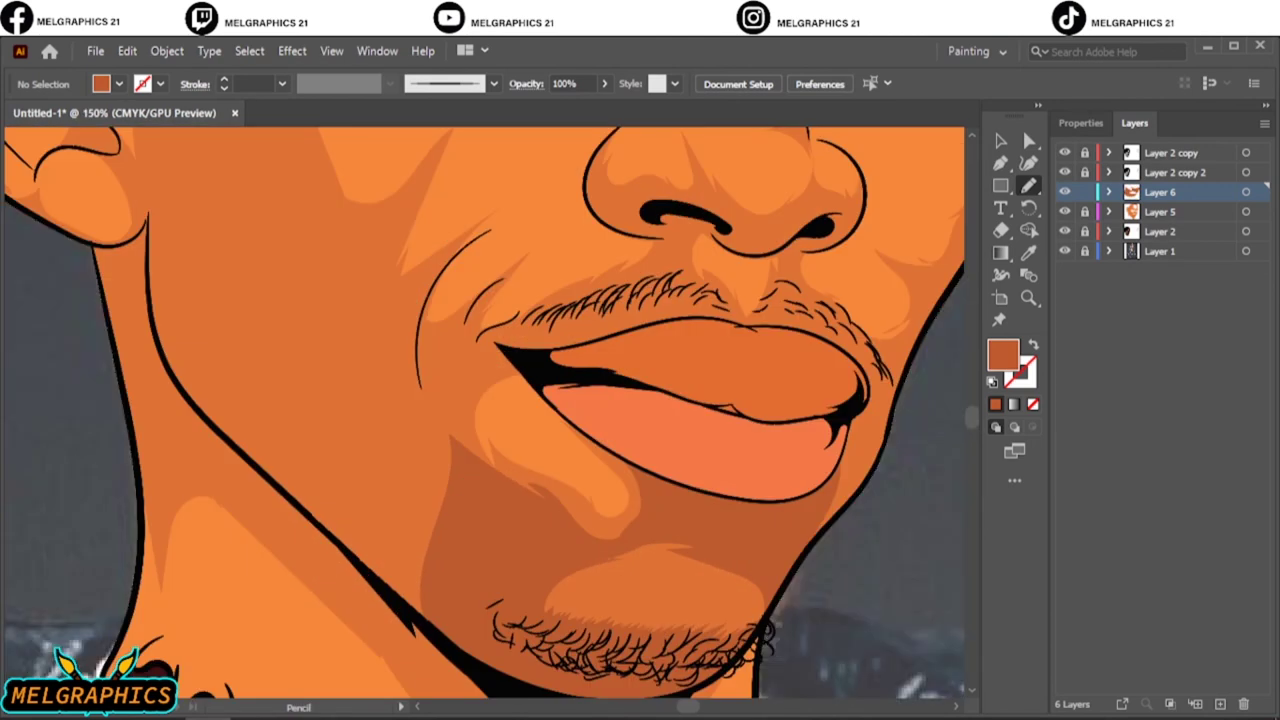
click(1064, 211)
click(1064, 211)
drag(1064, 211, 1064, 231)
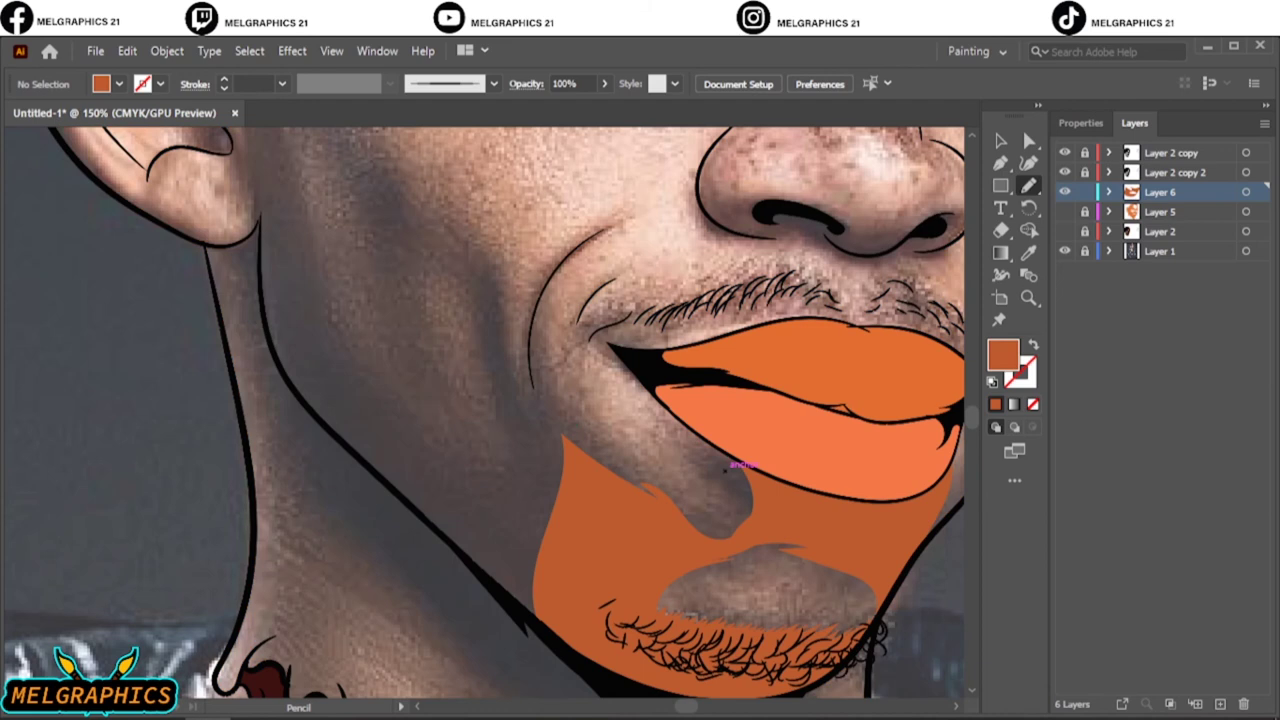
drag(593, 516, 482, 572)
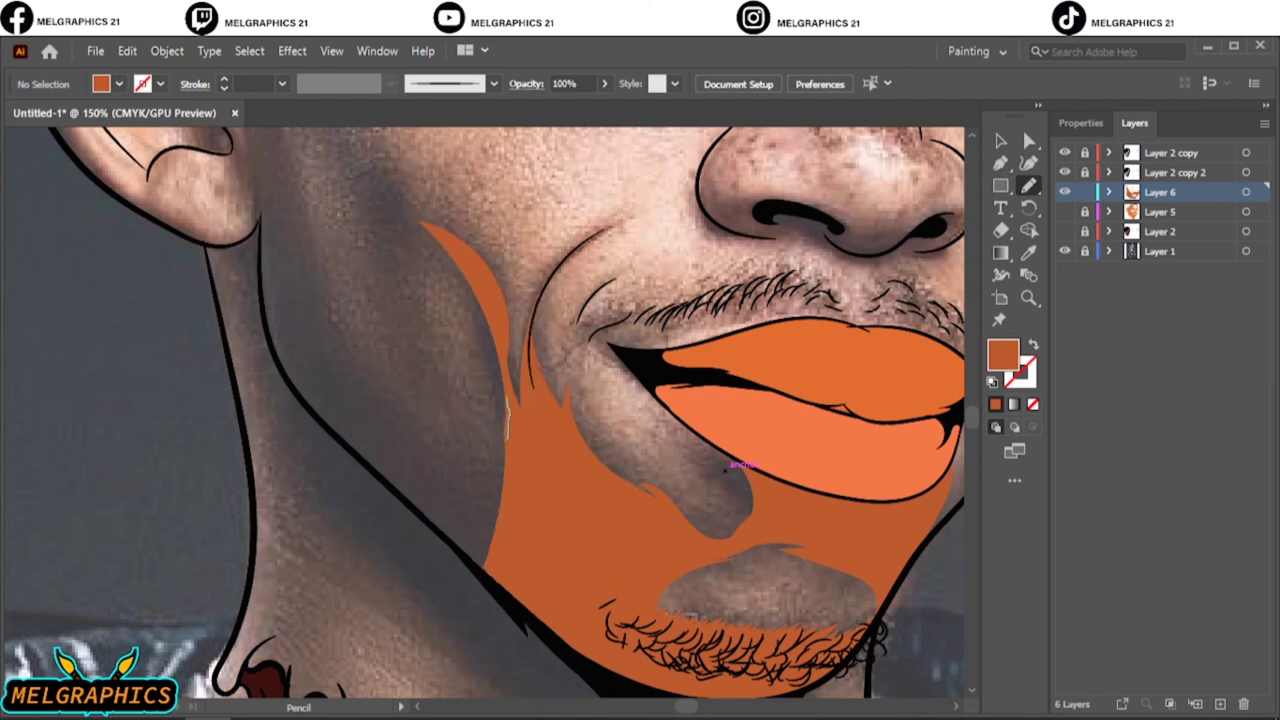
drag(505, 460, 445, 550)
drag(370, 450, 630, 500)
scroll(590, 495, up, 3)
mouse_move(625, 440)
mouse_down()
mouse_move(565, 468)
mouse_move(690, 680)
mouse_up()
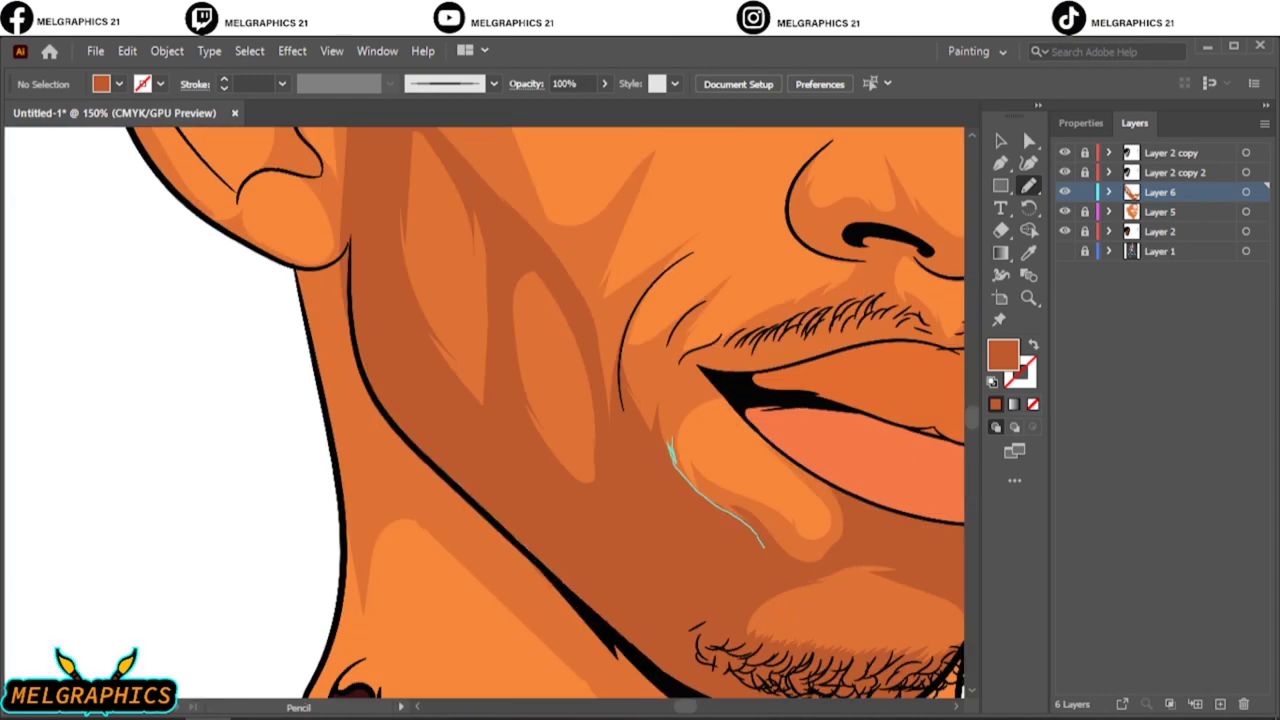
drag(575, 235, 640, 300)
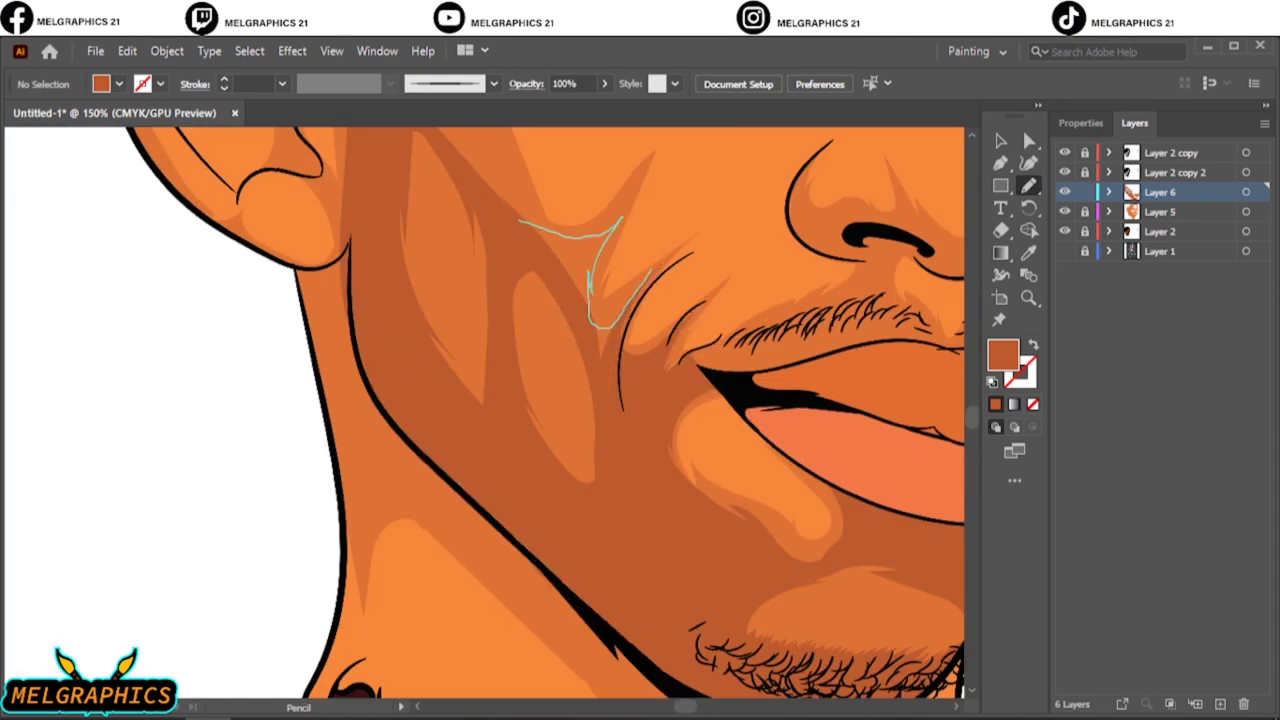
Step: Draw a shadow along the ear and hairline, then restore the skin fill and Layer 2
scroll(540, 410, up, 10)
click(1064, 211)
click(1064, 231)
click(1160, 251)
click(1064, 251)
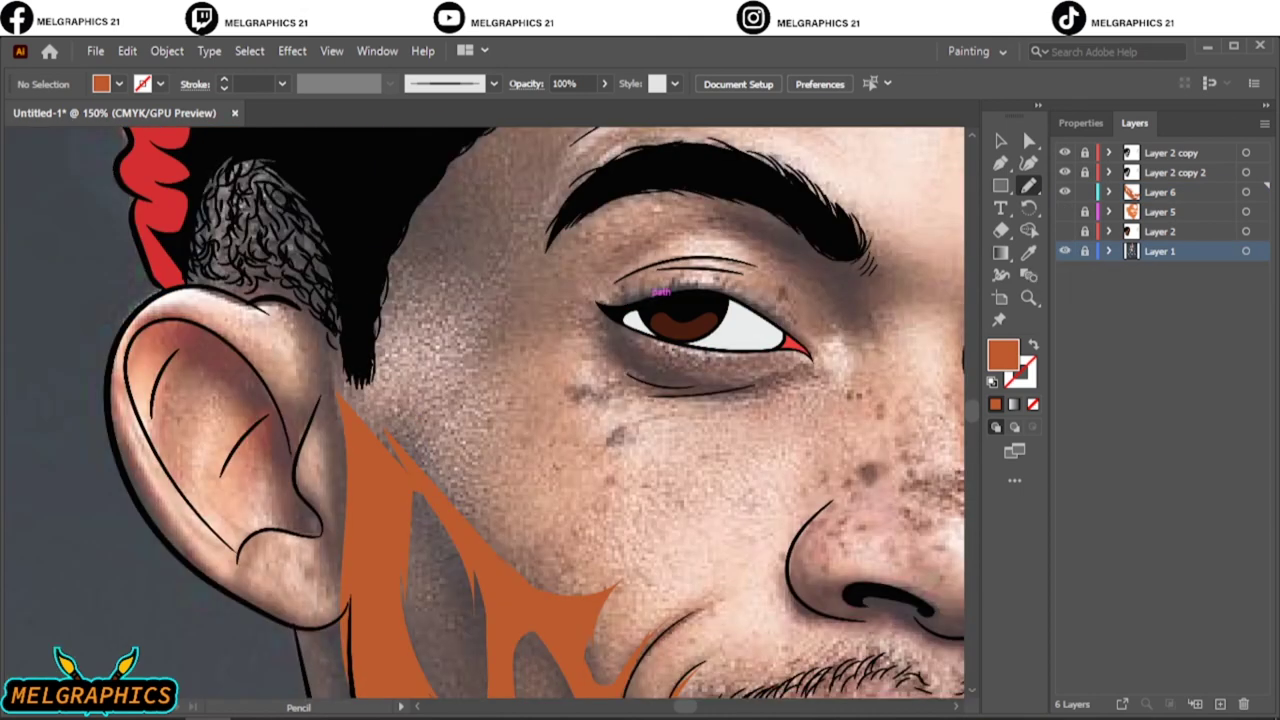
drag(375, 340, 545, 600)
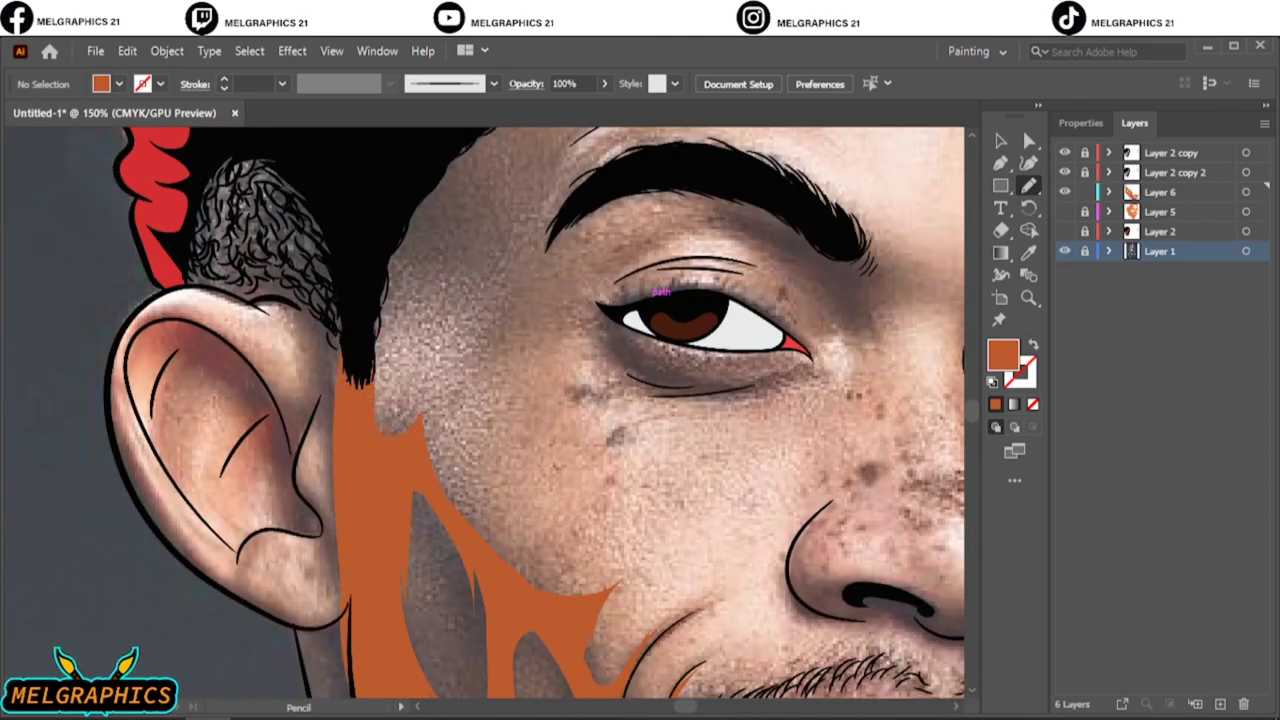
drag(345, 395, 363, 190)
click(1064, 211)
click(1064, 231)
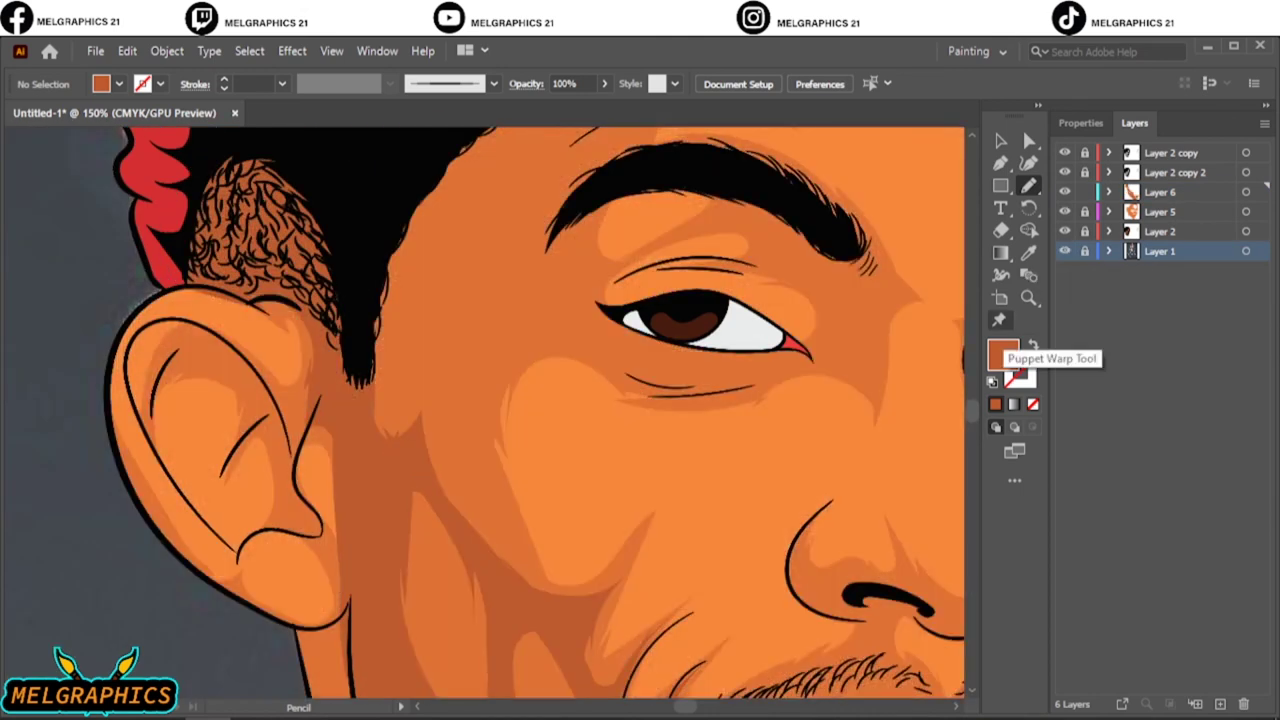
key(ctrl+0)
Step: Hide the reference photo and draw darker shadows along the jaw edge, chin and lower jaw
click(1064, 251)
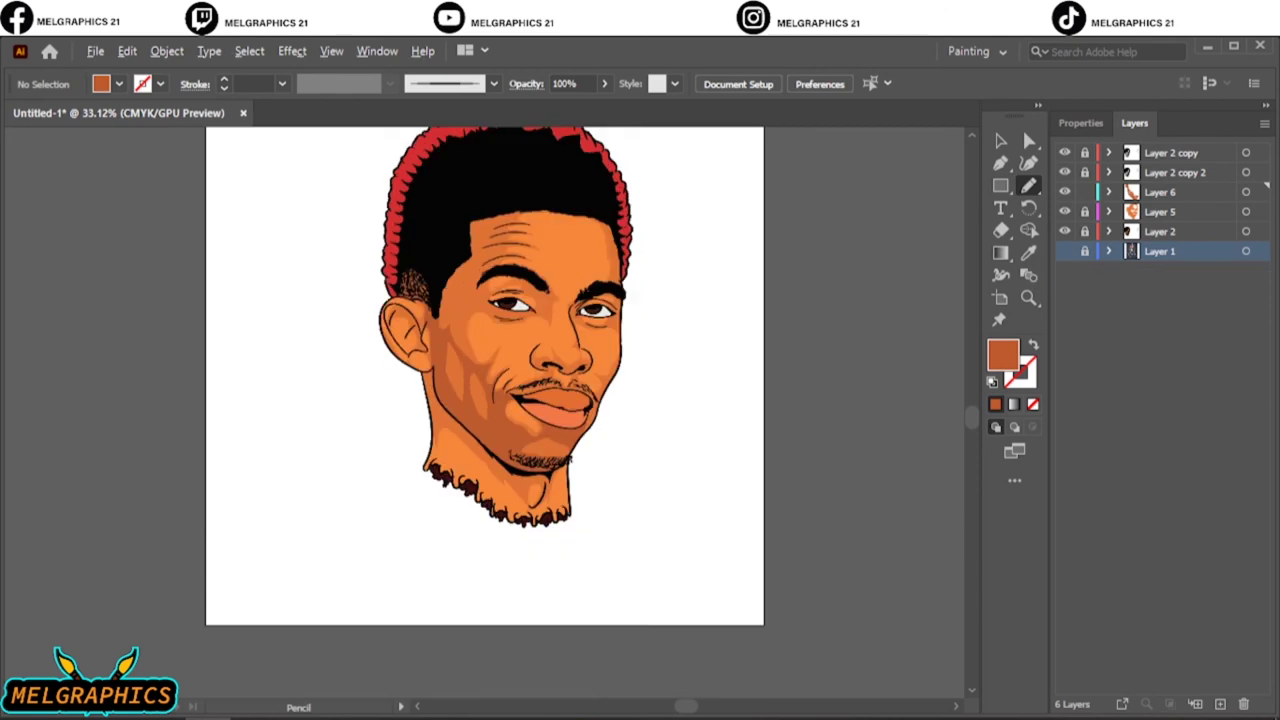
scroll(450, 507, up, 5)
drag(405, 400, 628, 440)
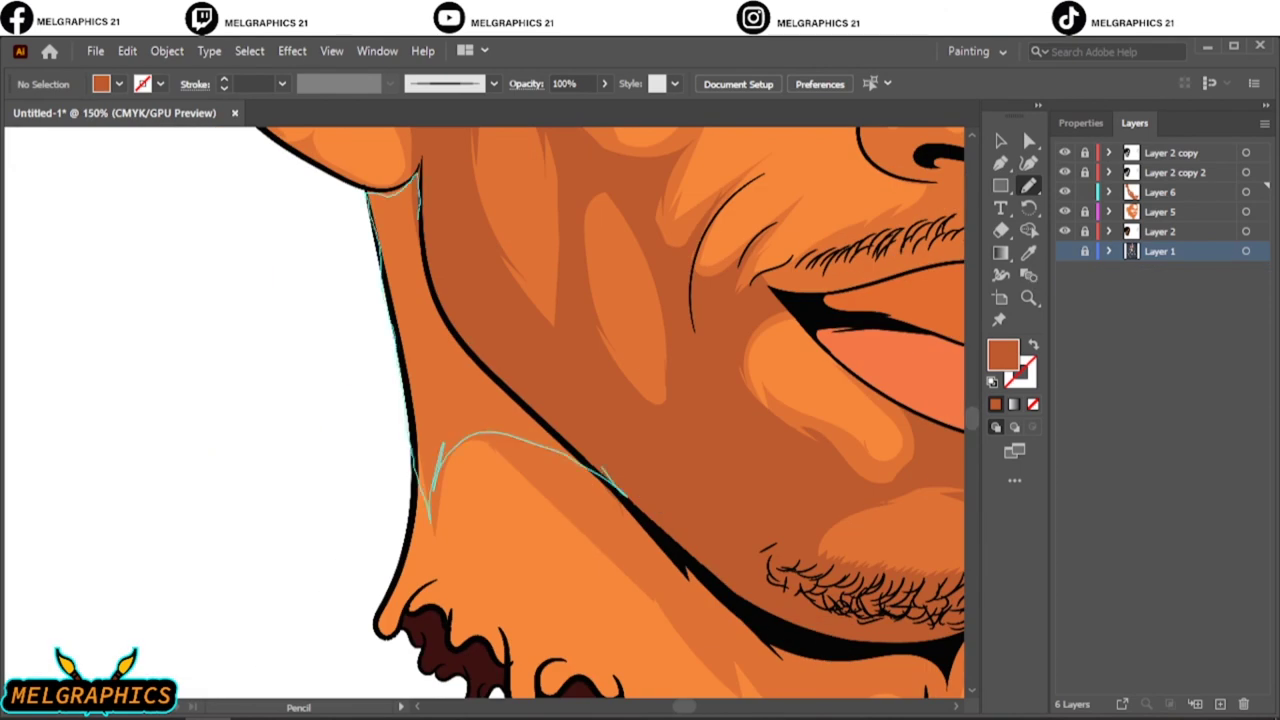
drag(458, 410, 771, 614)
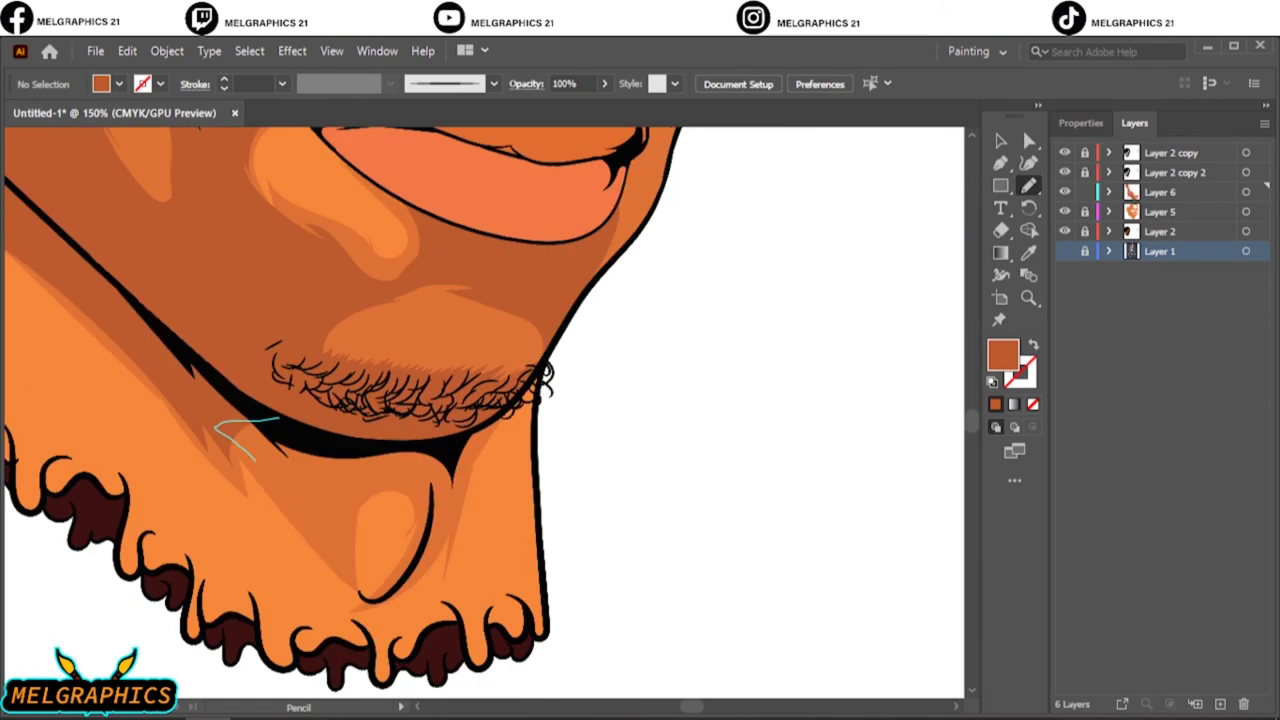
drag(260, 465, 440, 600)
drag(208, 330, 516, 490)
key(ctrl+0)
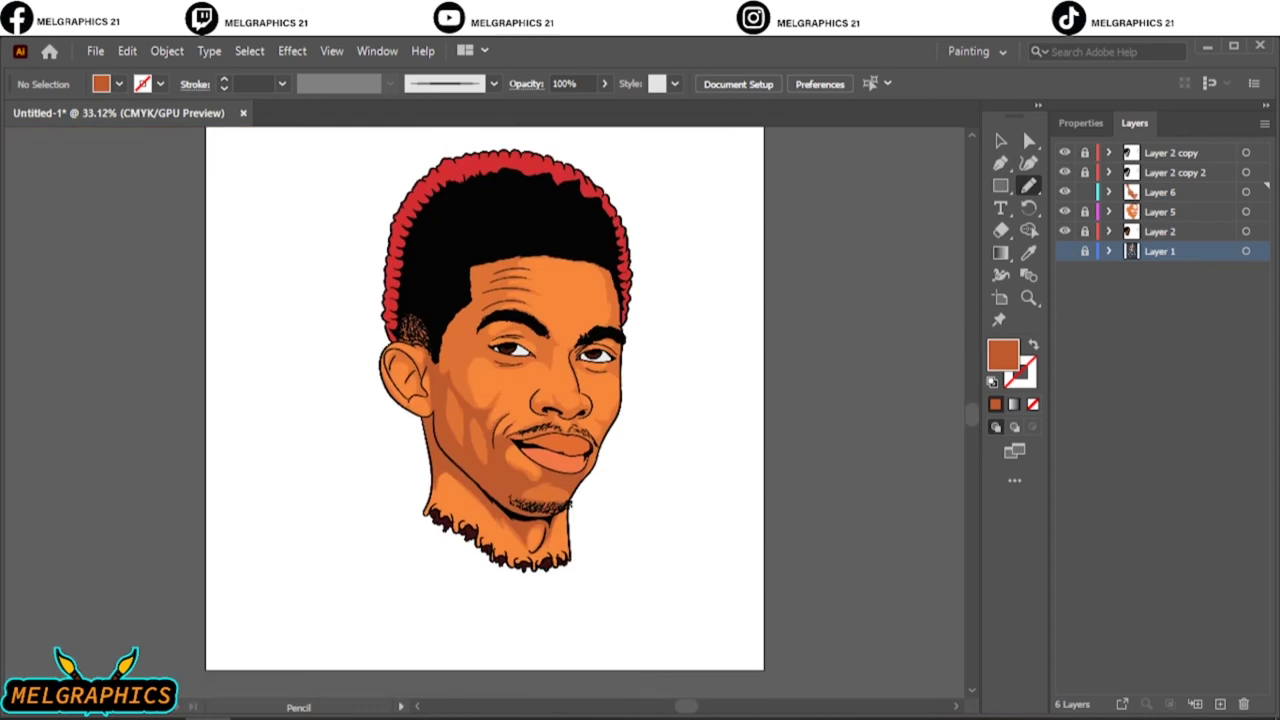
Step: Add a forehead shadow above the eyebrow over the wrinkles
scroll(446, 366, up, 8)
mouse_move(800, 150)
mouse_down()
mouse_move(370, 462)
mouse_move(540, 602)
mouse_up()
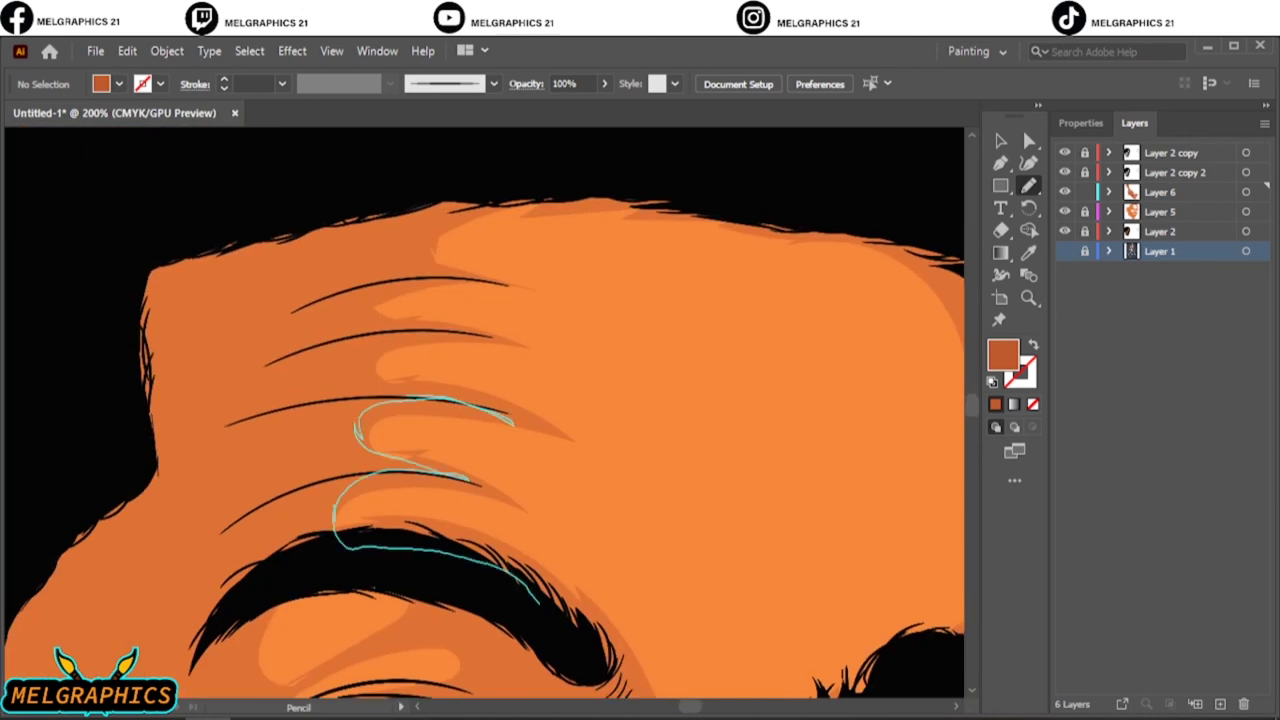
drag(336, 497, 430, 655)
key(ctrl+0)
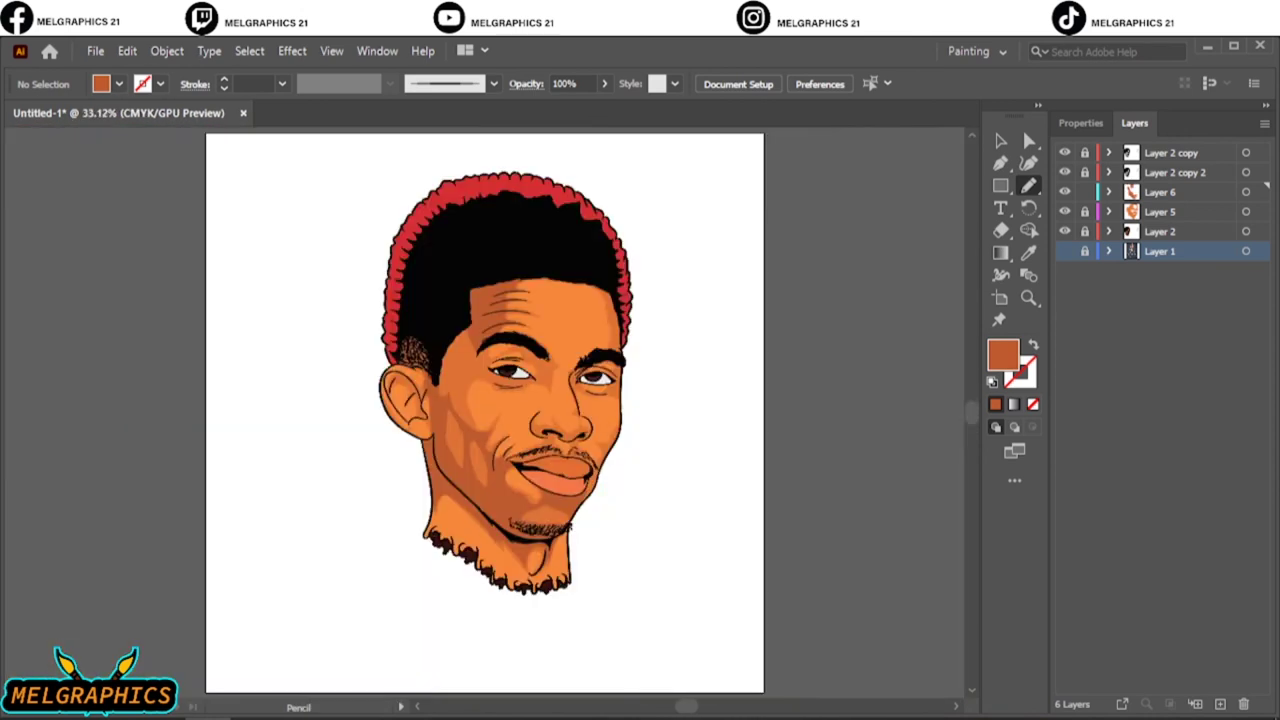
Step: Shade along the eyebrow, the eye wrinkles and under the eye from brow to eyelid
scroll(600, 380, up, 5)
drag(322, 388, 470, 270)
key(ctrl+z)
drag(608, 211, 548, 303)
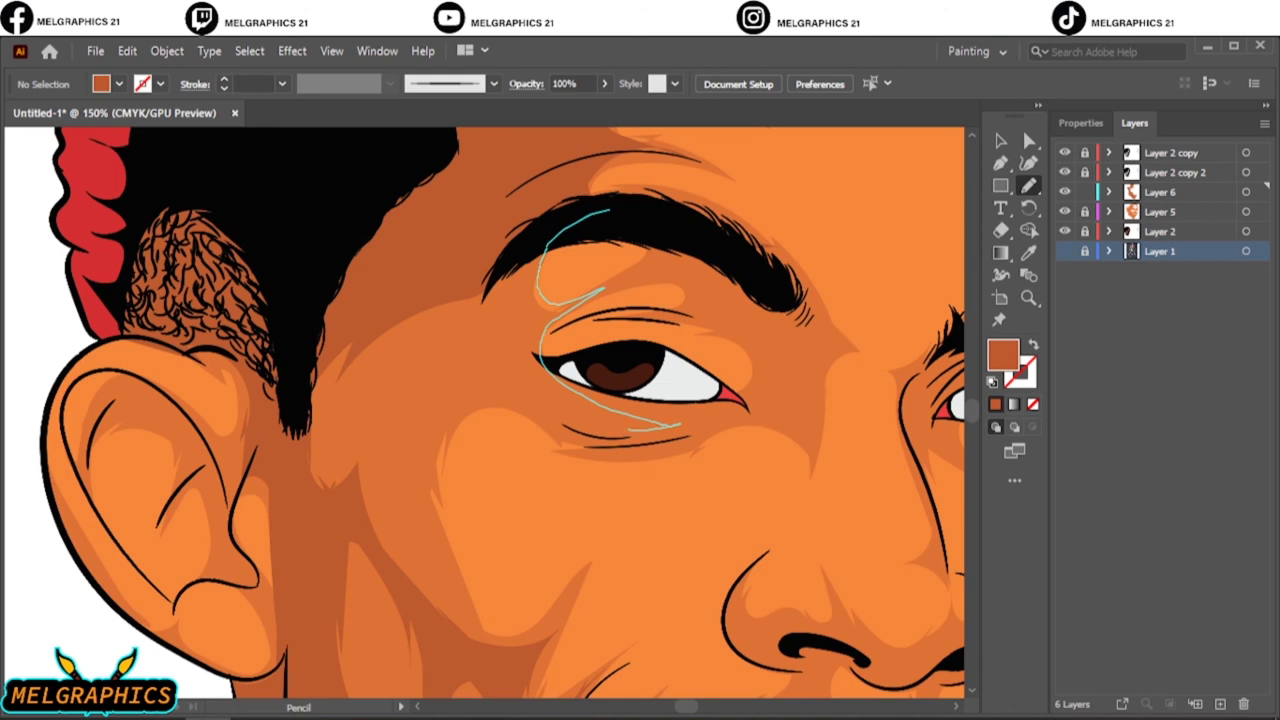
drag(430, 487, 310, 490)
drag(428, 444, 795, 420)
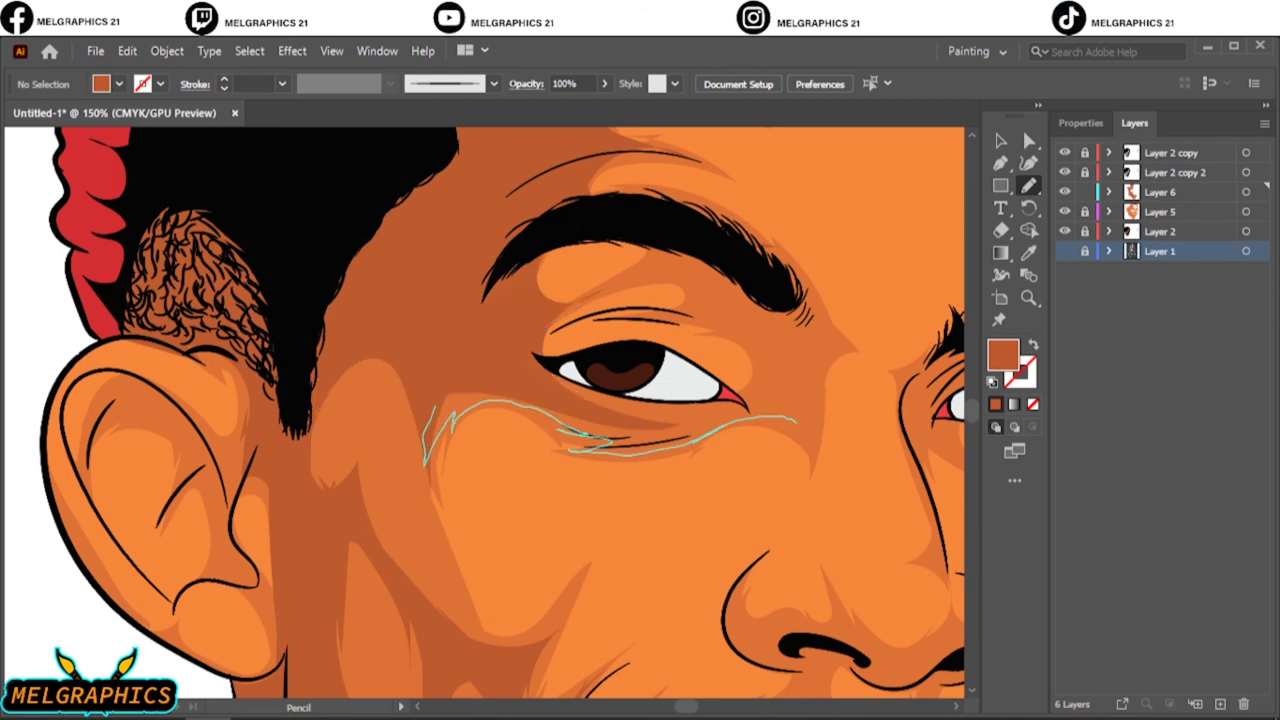
drag(738, 238, 690, 300)
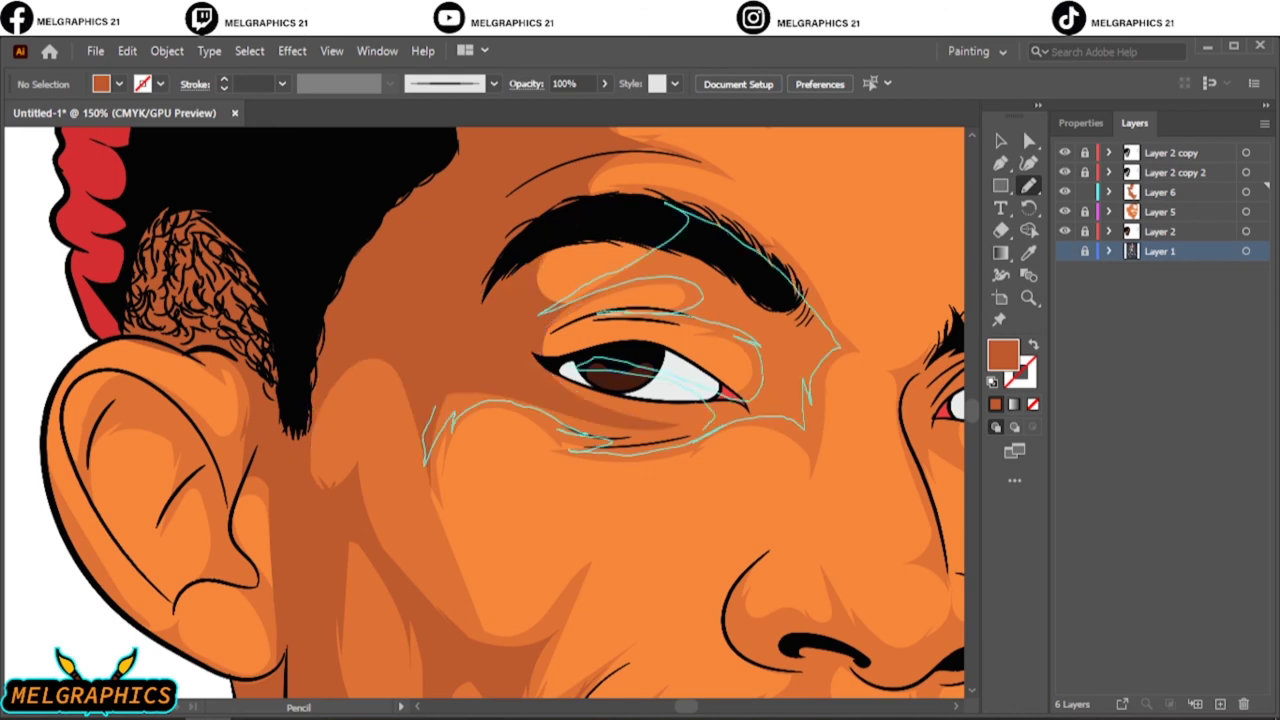
key(ctrl+0)
Step: Show the reference photo and draw shadows below the left nostril and inside the nose
scroll(482, 277, up, 5)
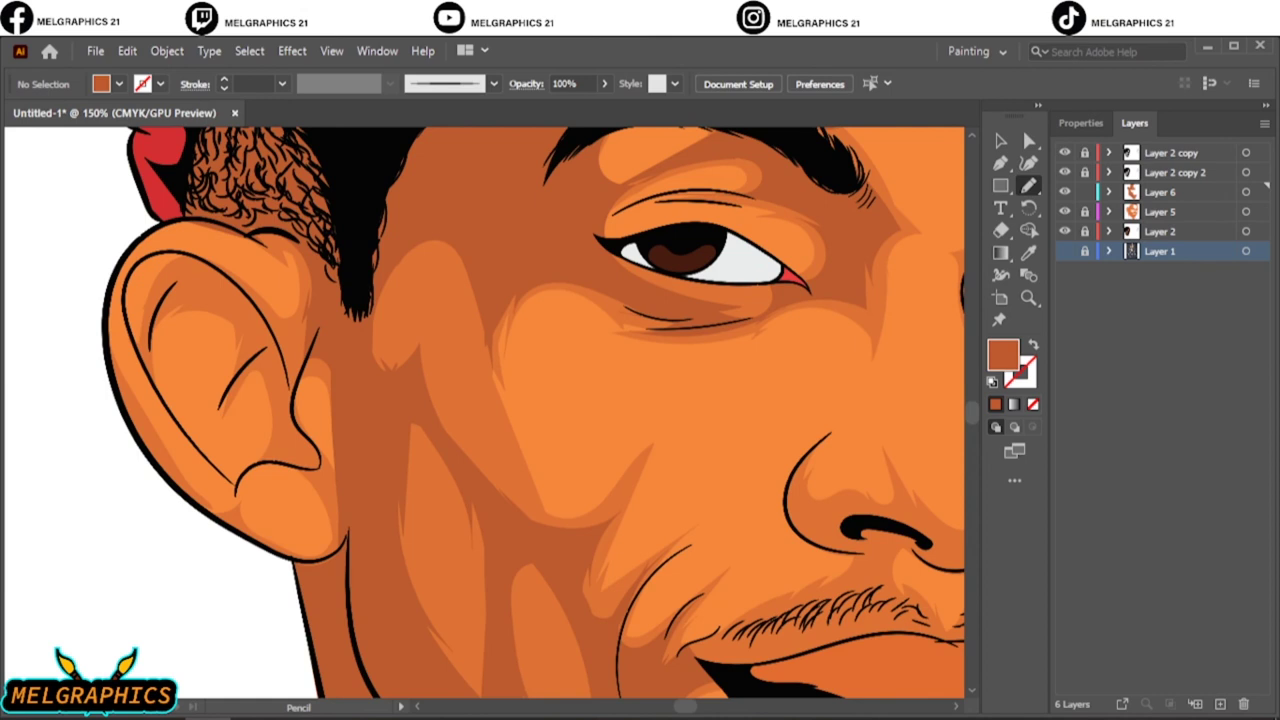
click(1064, 231)
click(1064, 251)
click(1064, 211)
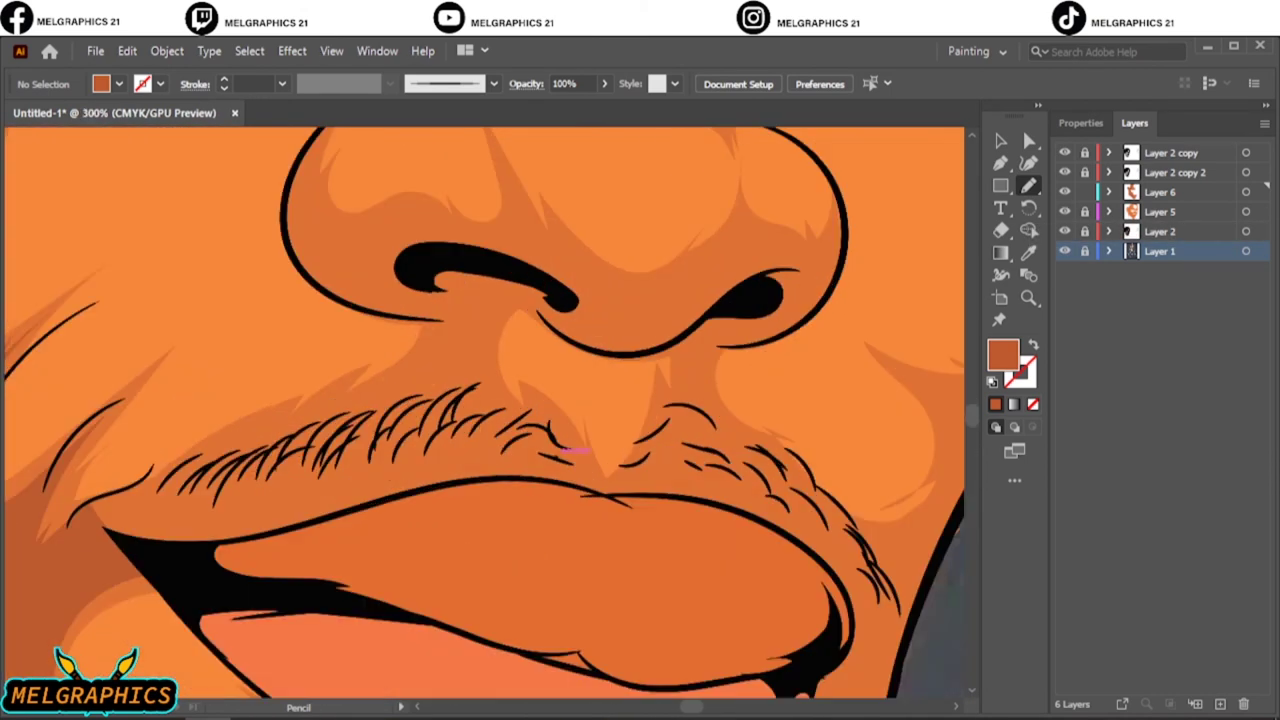
scroll(575, 450, up, 2)
drag(400, 410, 446, 410)
drag(360, 182, 498, 322)
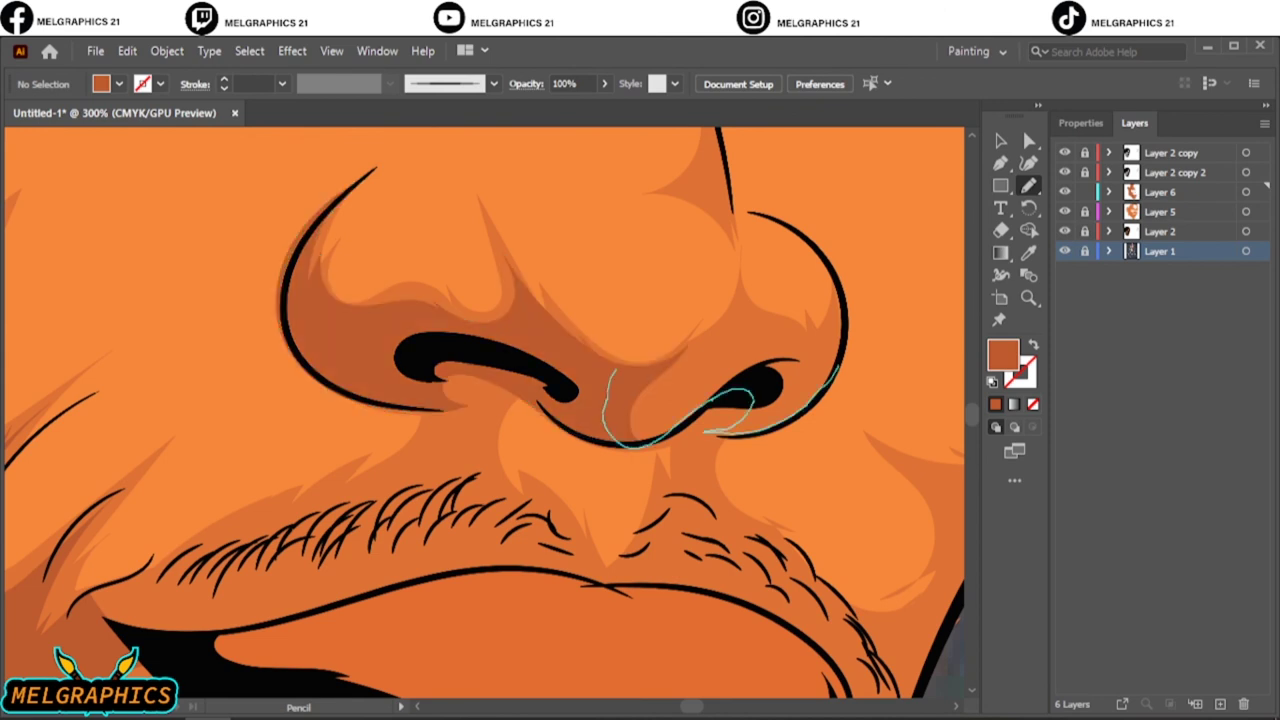
Step: Finish eye, brow and forehead hairline shading, hide the reference photo and add a layer
scroll(485, 410, up, 4)
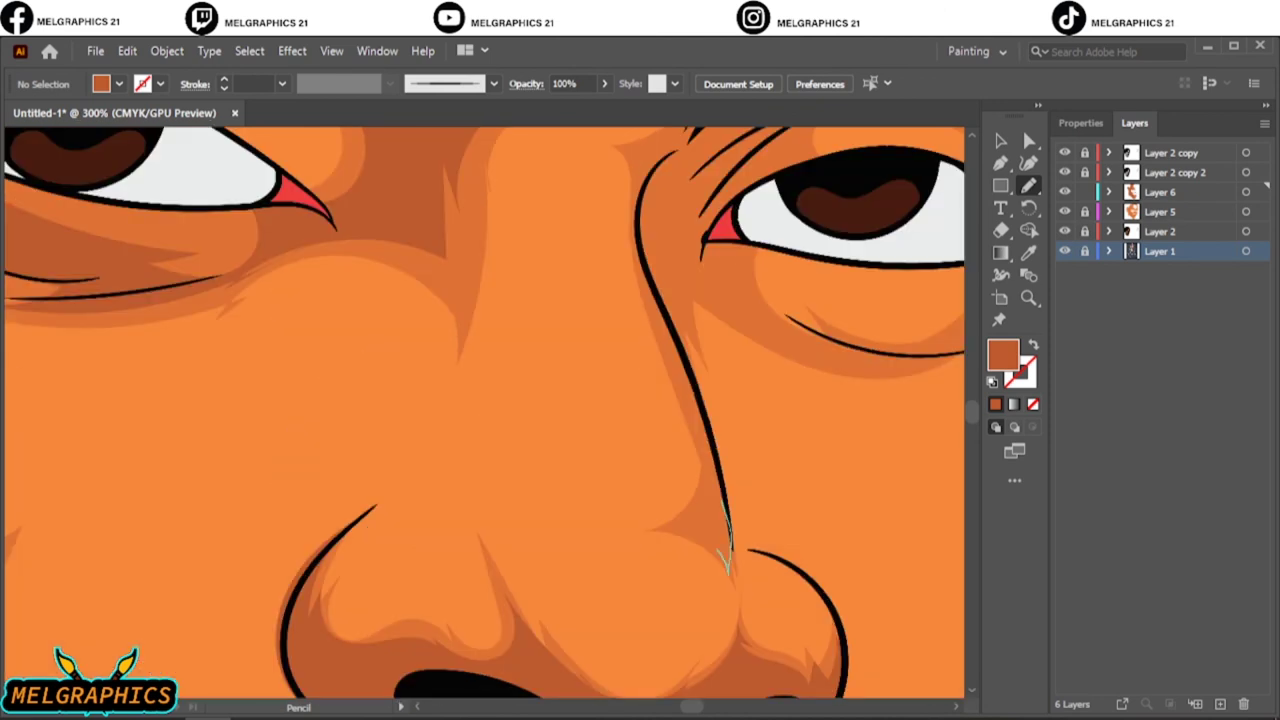
scroll(485, 410, down, 2)
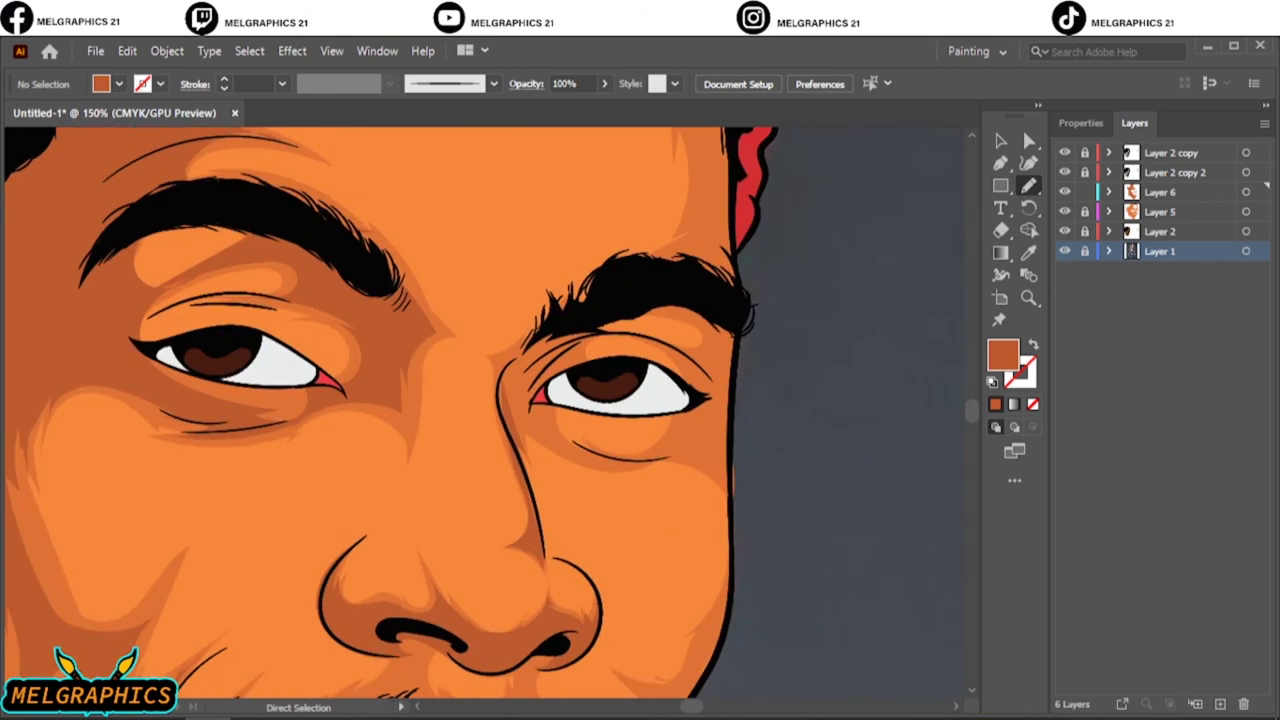
scroll(485, 410, up, 3)
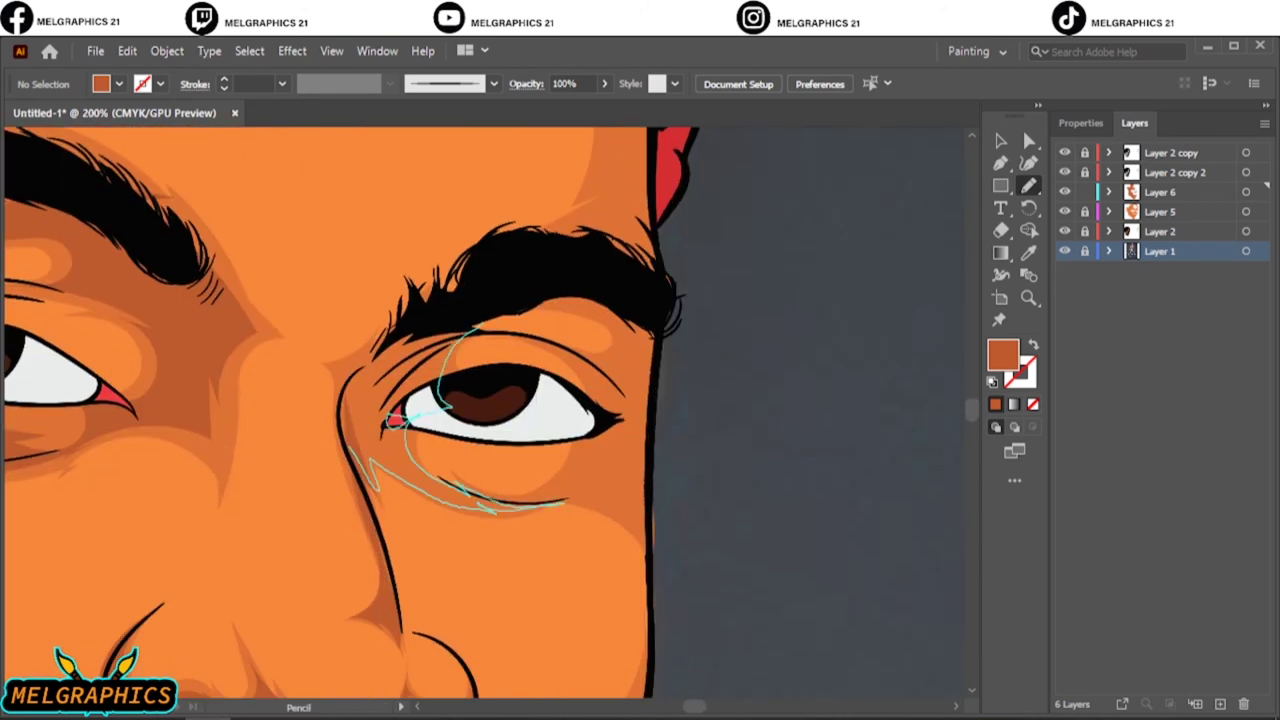
drag(475, 328, 340, 355)
drag(510, 300, 592, 312)
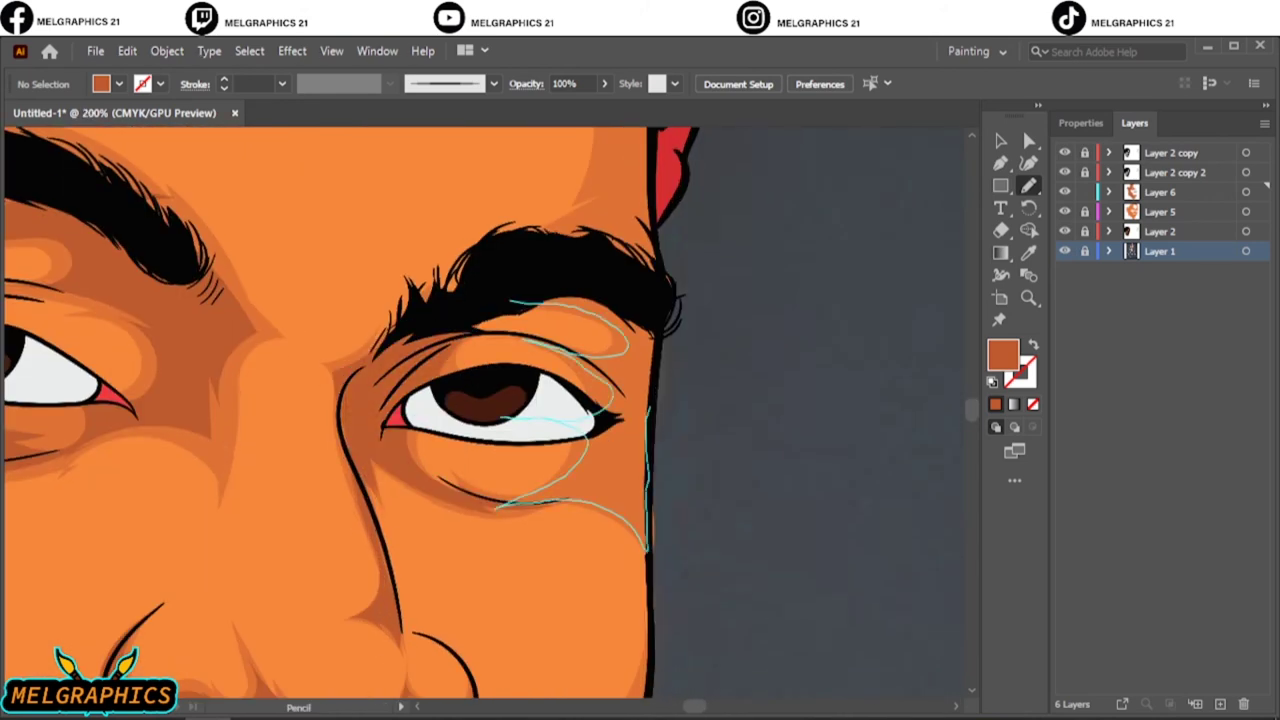
drag(448, 590, 418, 380)
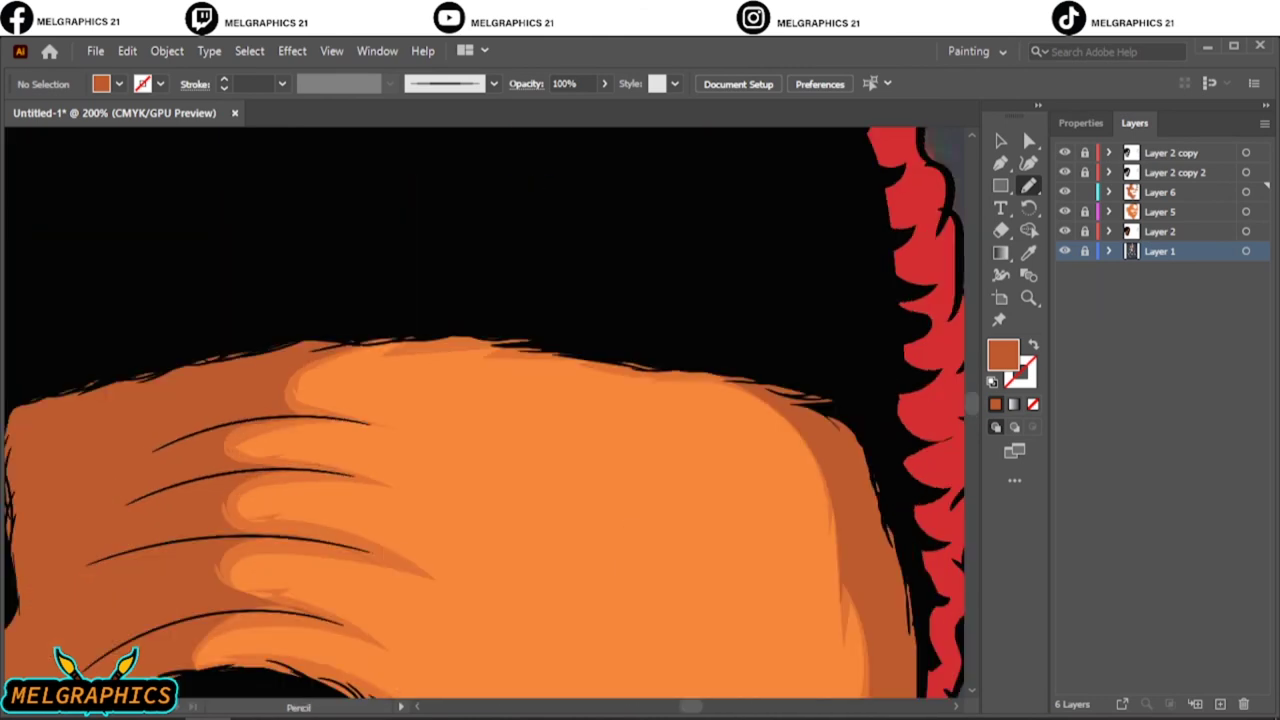
drag(318, 344, 556, 360)
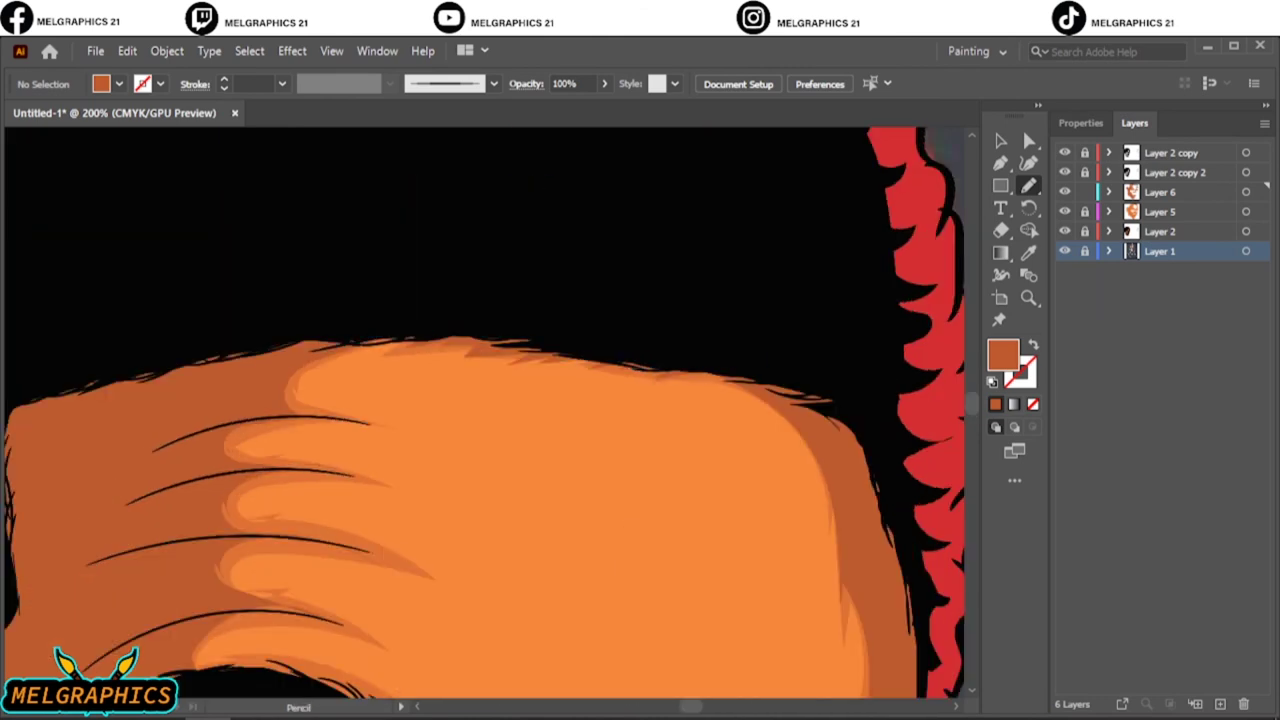
key(ctrl+0)
click(1064, 251)
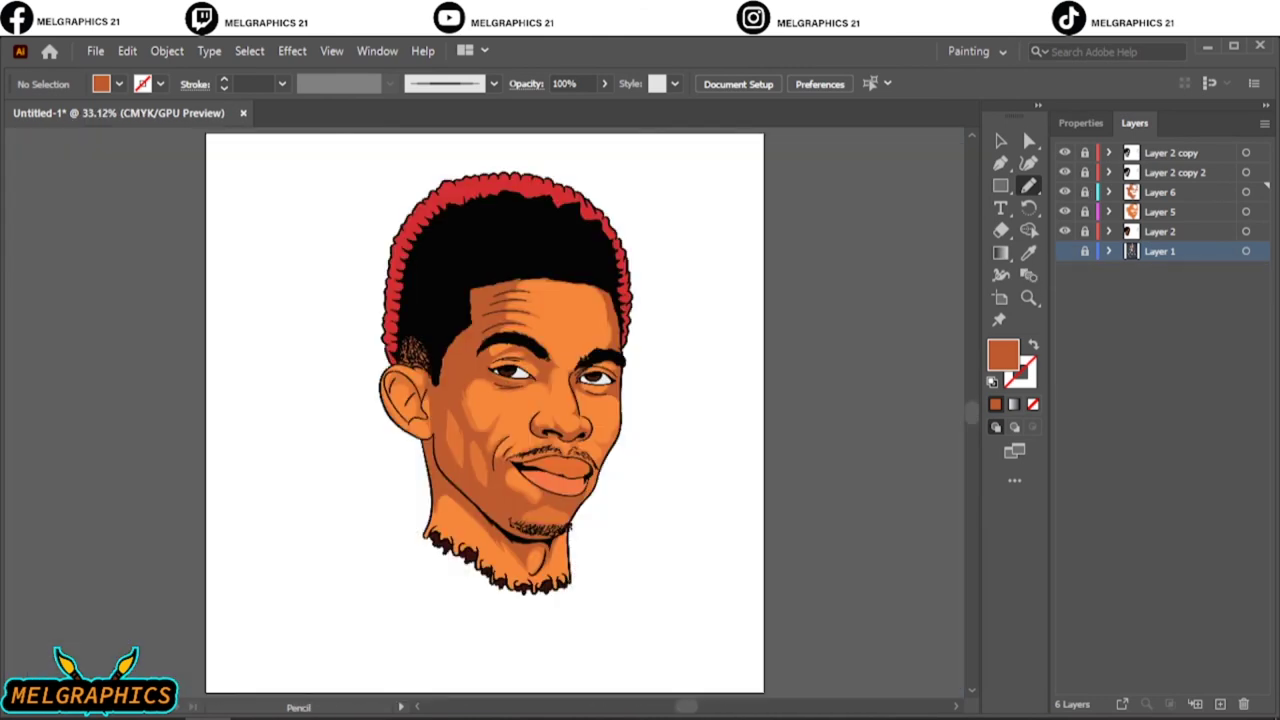
click(1160, 191)
Step: Set the fill colour on Layer 7 to a dark reddish-brown
key(ctrl+l)
double_click(1003, 354)
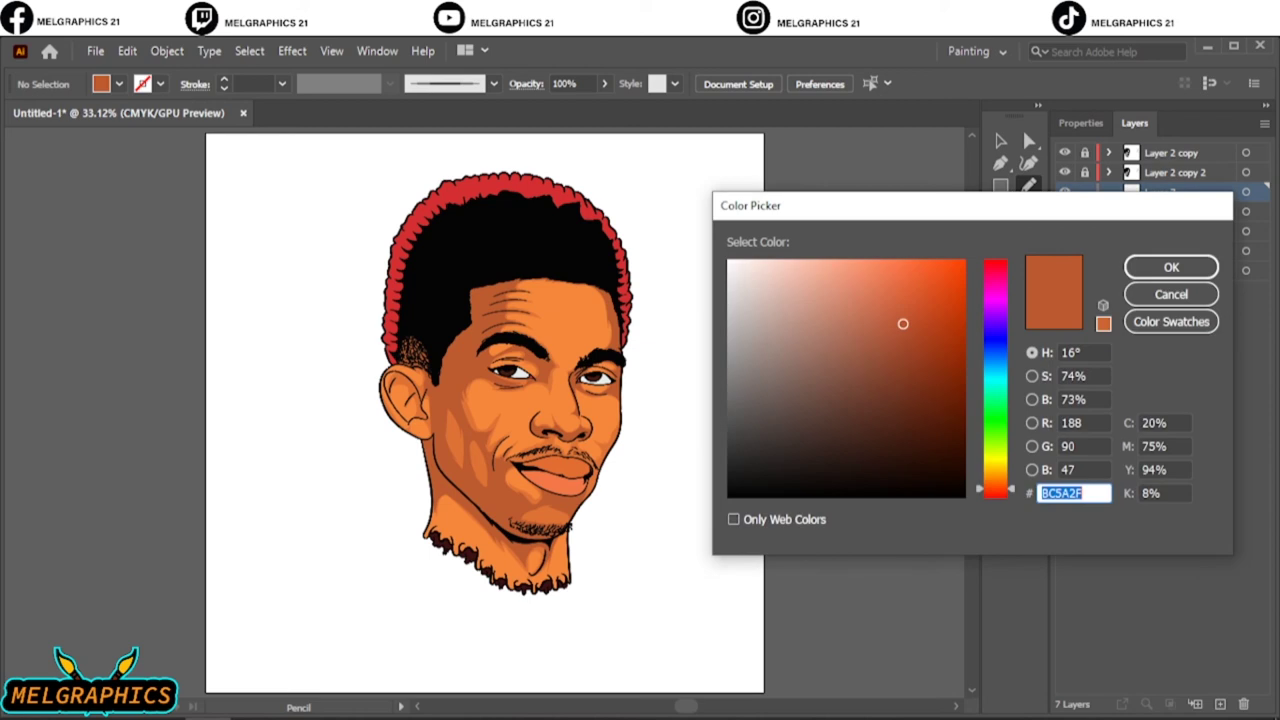
click(906, 349)
key(Return)
key(ctrl+1)
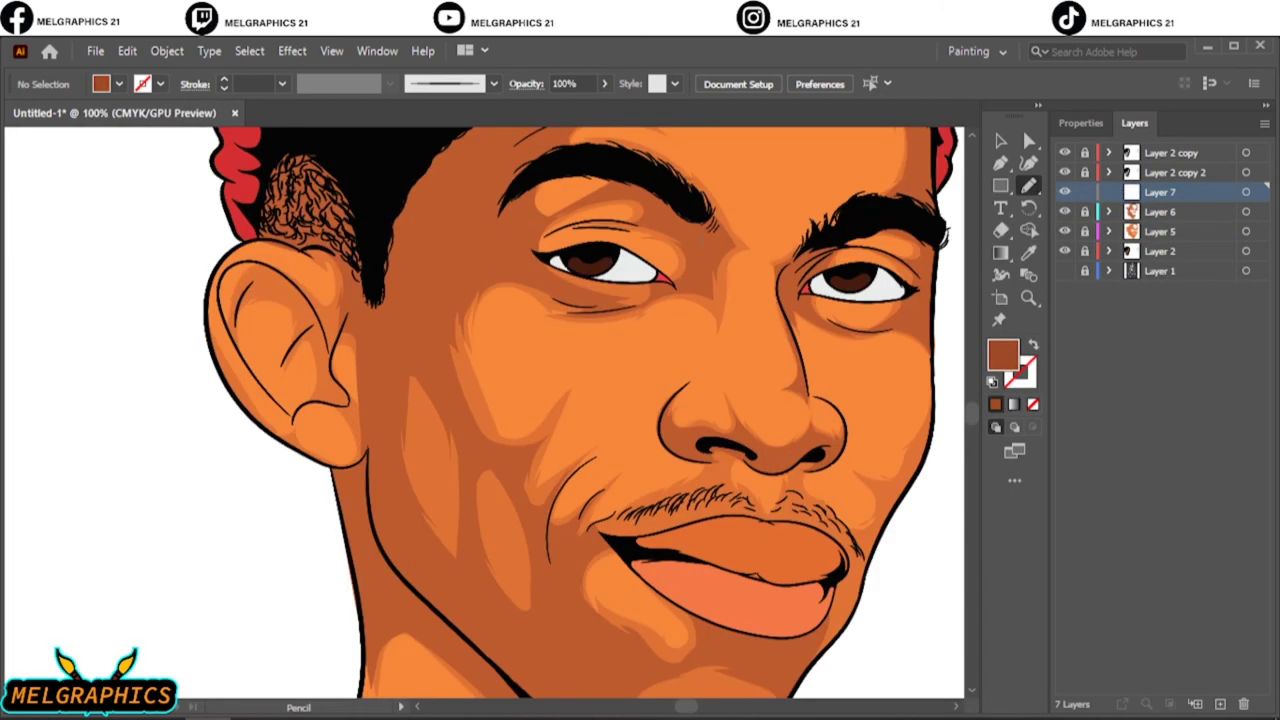
double_click(1003, 354)
key(Return)
key(ctrl+equal)
key(ctrl+equal)
key(ctrl+equal)
Step: Draw dark brown shadows along the left nostril and beside the goatee
drag(430, 481, 500, 414)
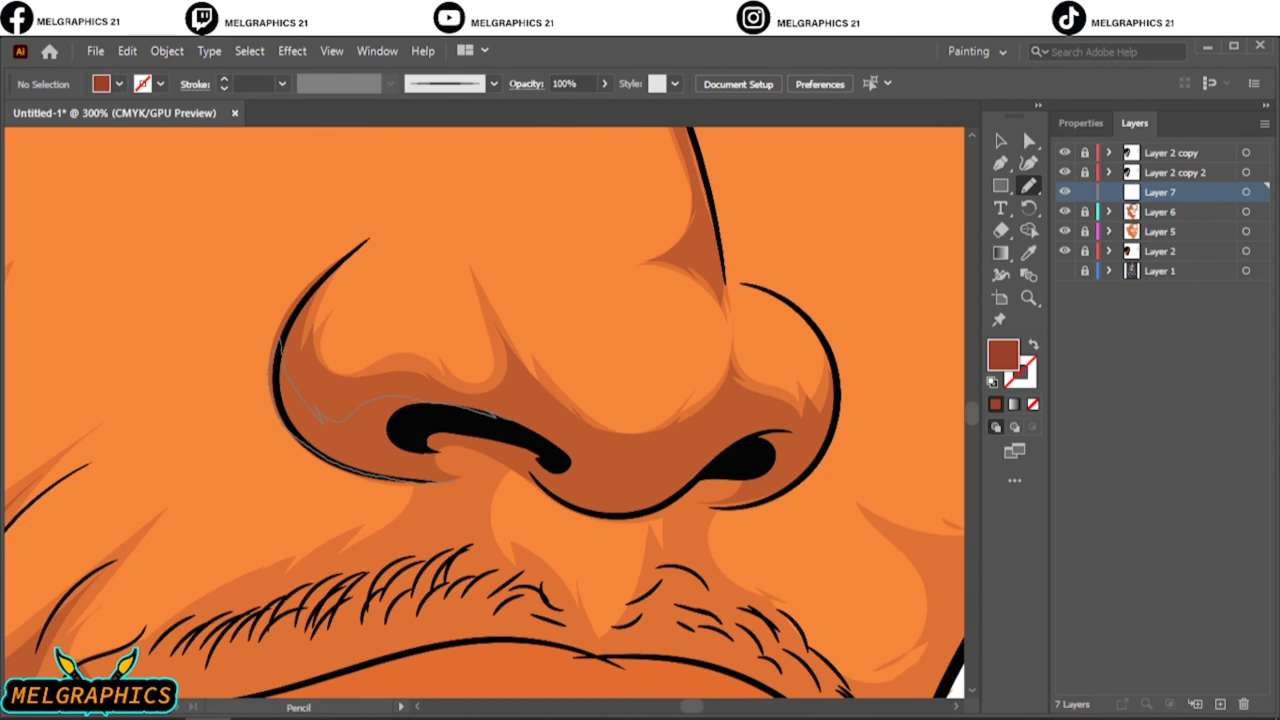
key(ctrl+0)
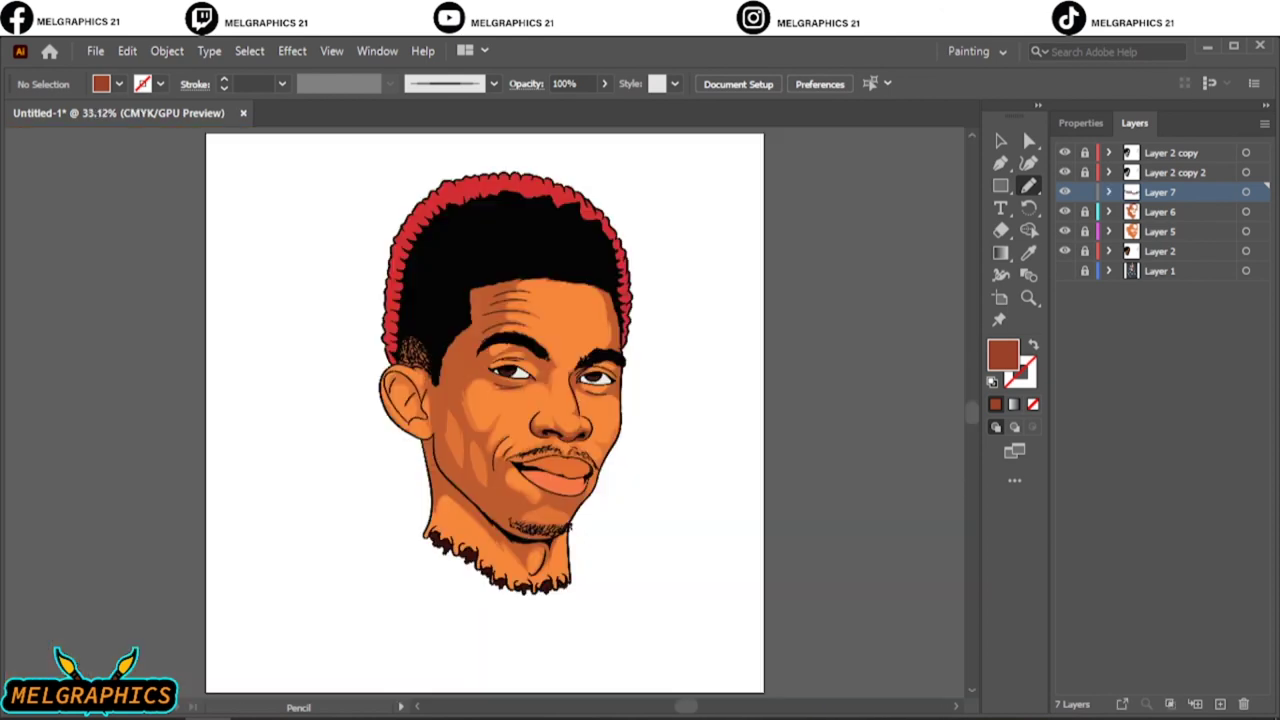
key(ctrl+equal)
key(ctrl+equal)
key(ctrl+equal)
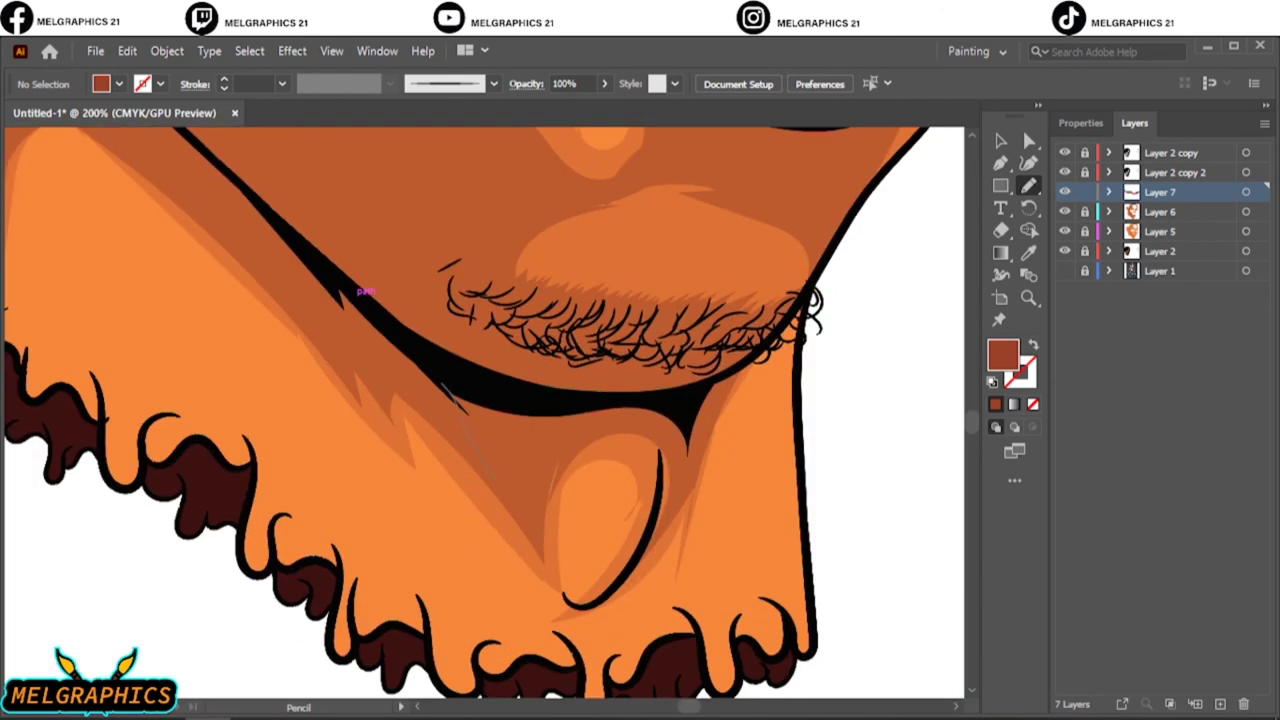
drag(694, 418, 788, 322)
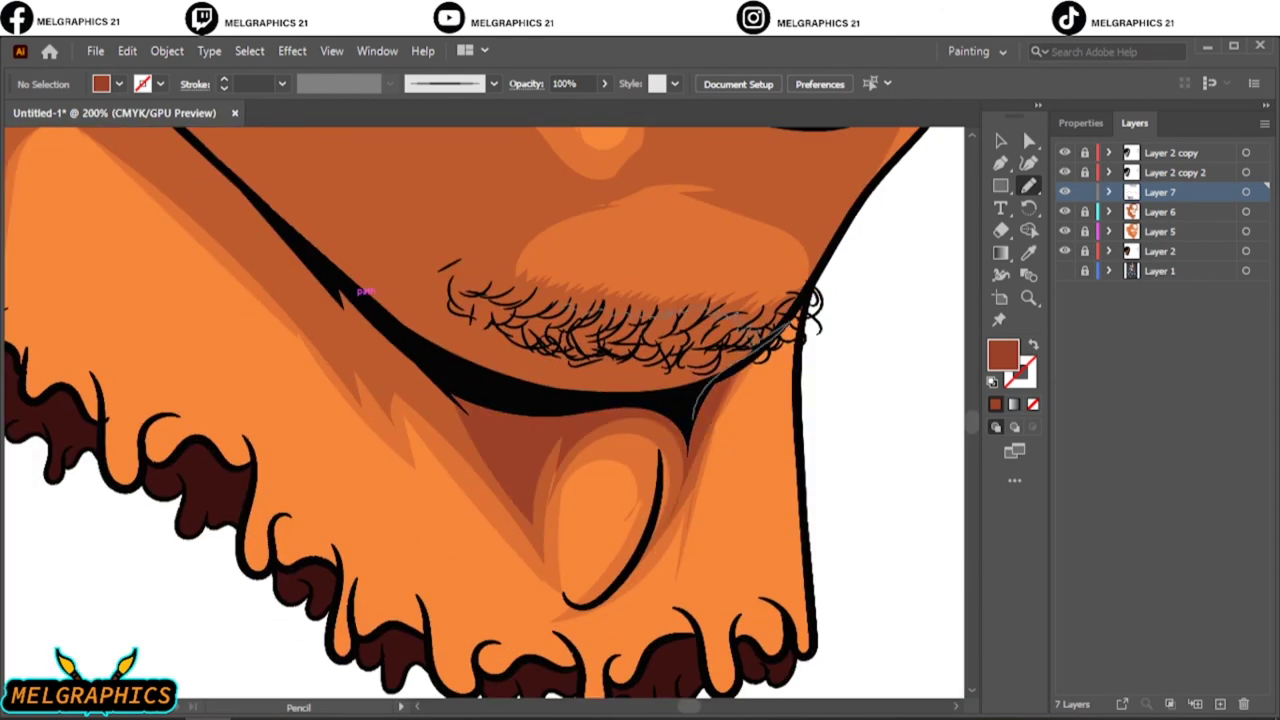
key(ctrl+0)
Step: Shade the chin below the lower lip and up beside the lip in dark brown
key(ctrl+equal)
key(ctrl+equal)
key(ctrl+equal)
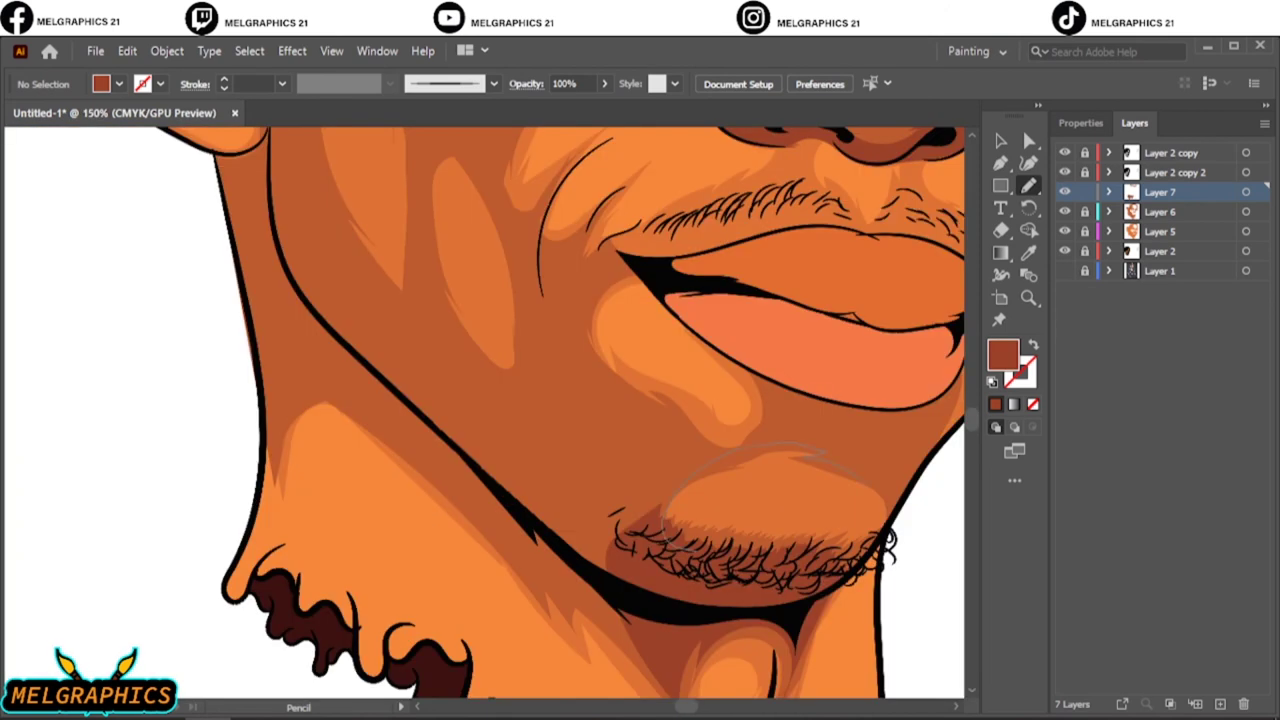
drag(888, 526, 585, 560)
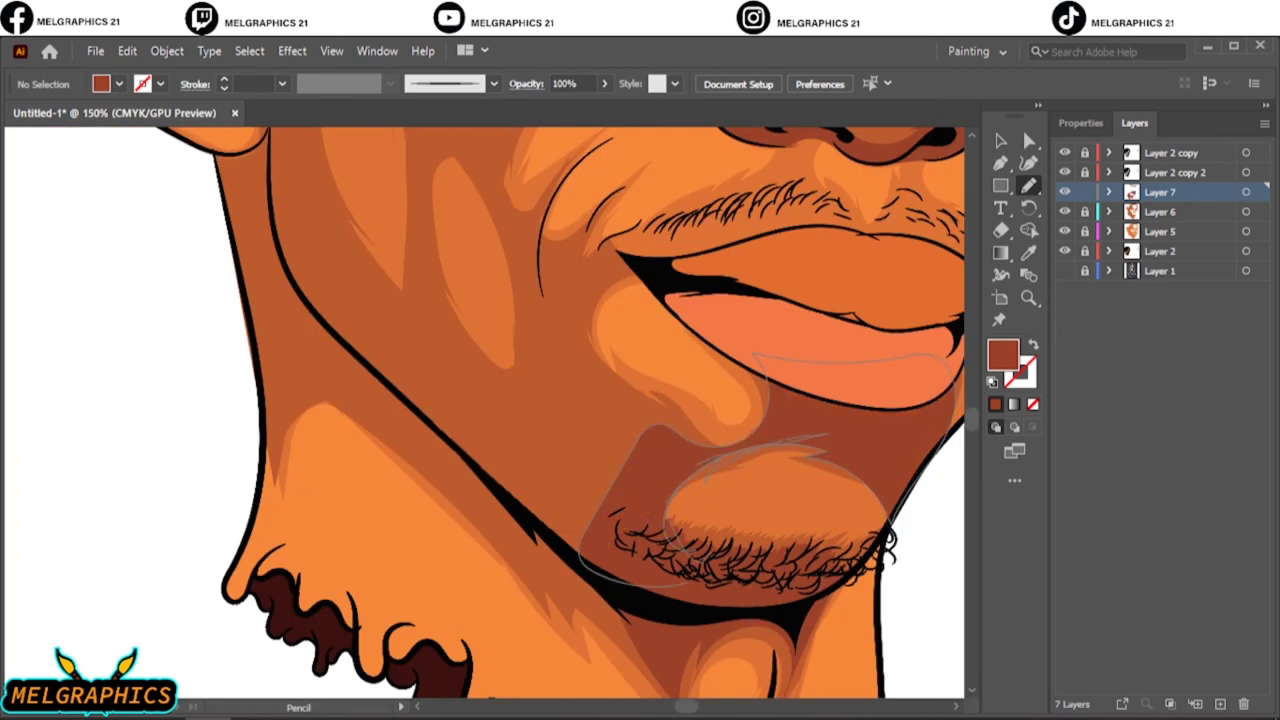
drag(750, 440, 608, 386)
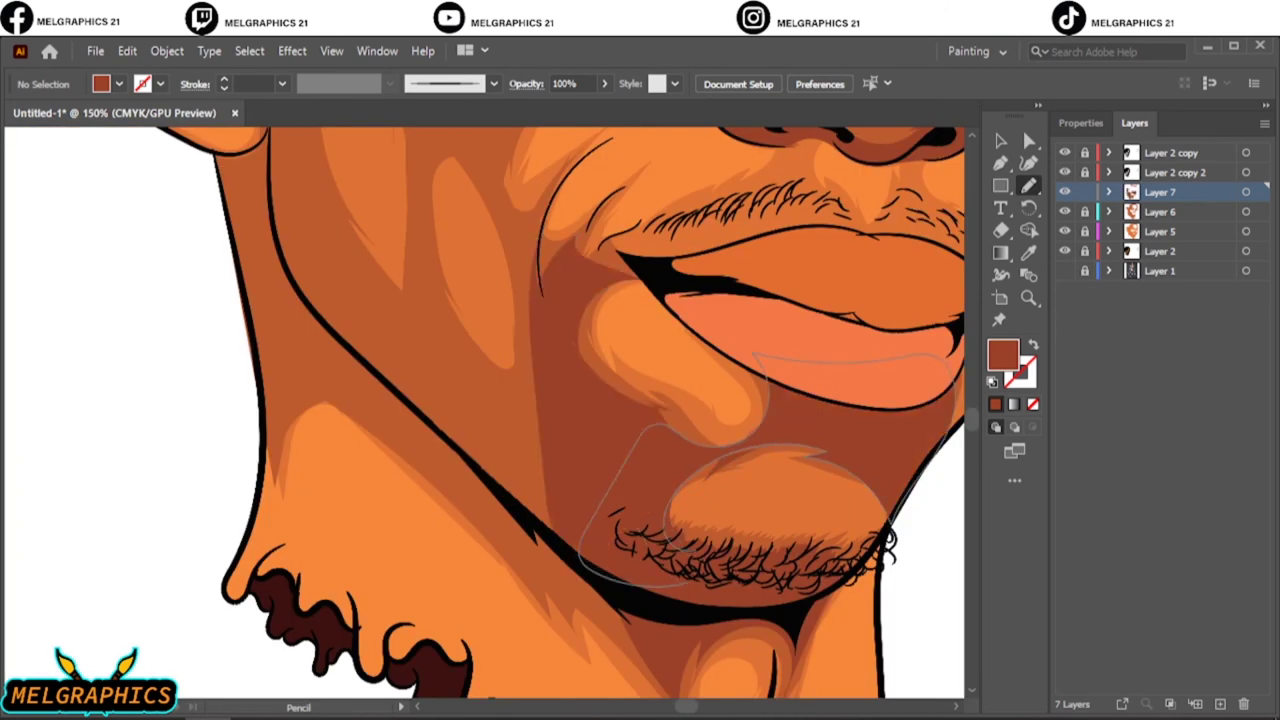
mouse_move(500, 350)
mouse_down()
mouse_move(610, 530)
mouse_move(676, 448)
mouse_up()
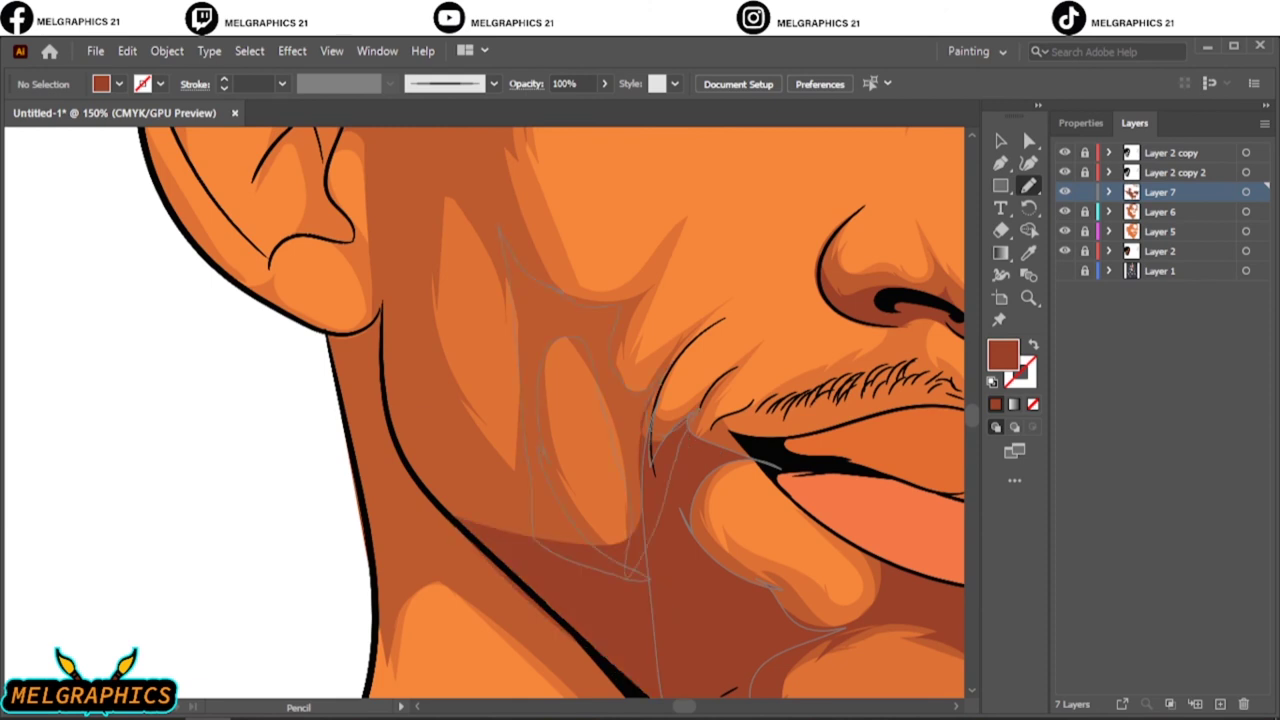
key(ctrl+0)
key(ctrl+equal)
key(ctrl+equal)
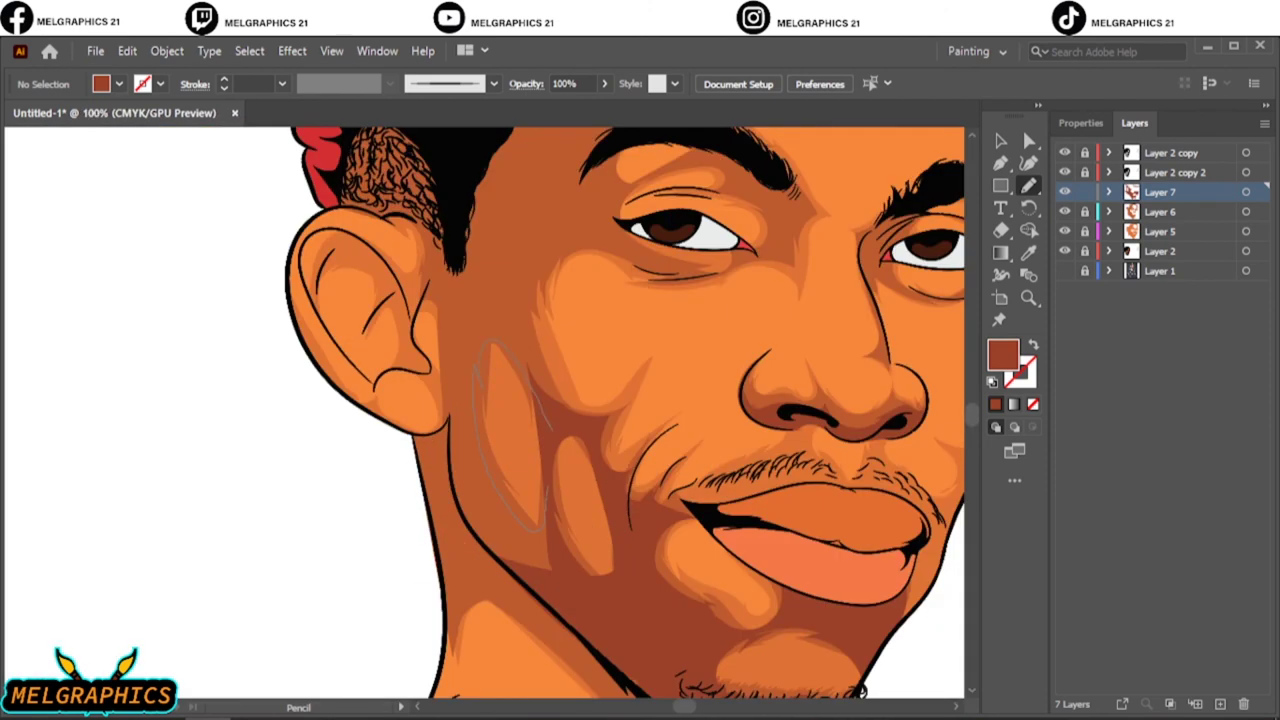
key(ctrl+0)
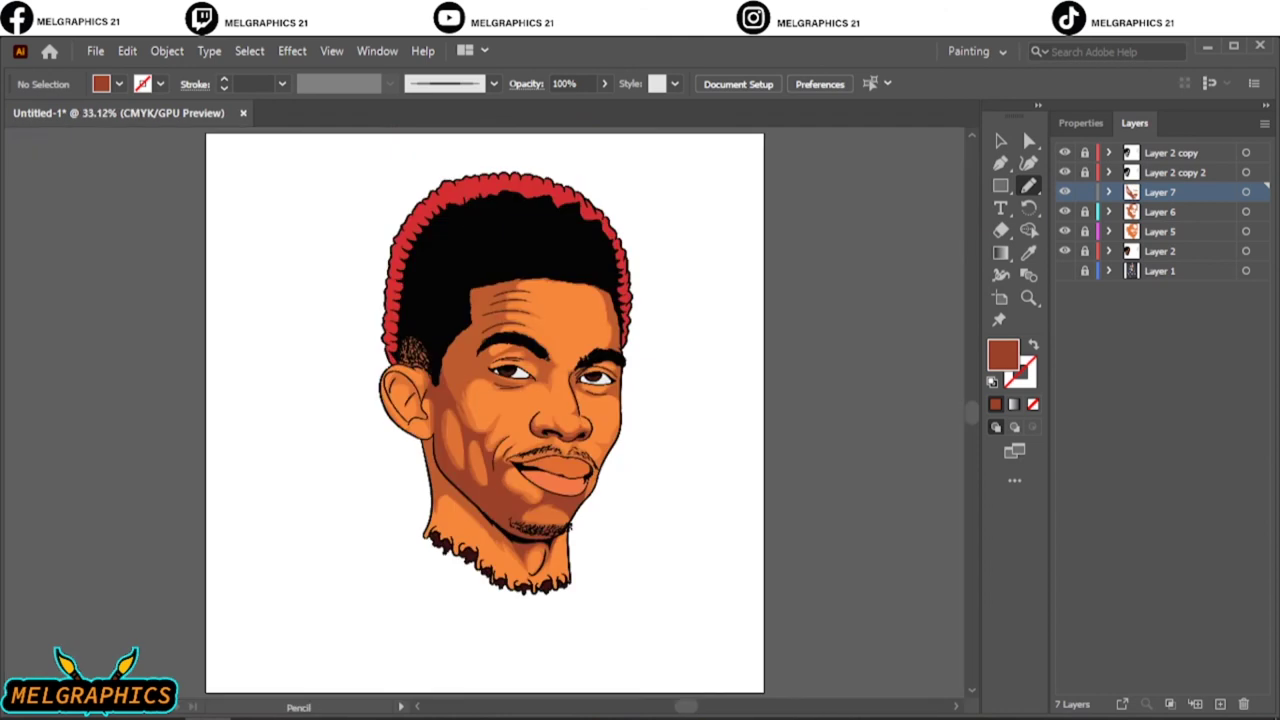
key(ctrl+equal)
key(ctrl+equal)
key(ctrl+equal)
key(ctrl+minus)
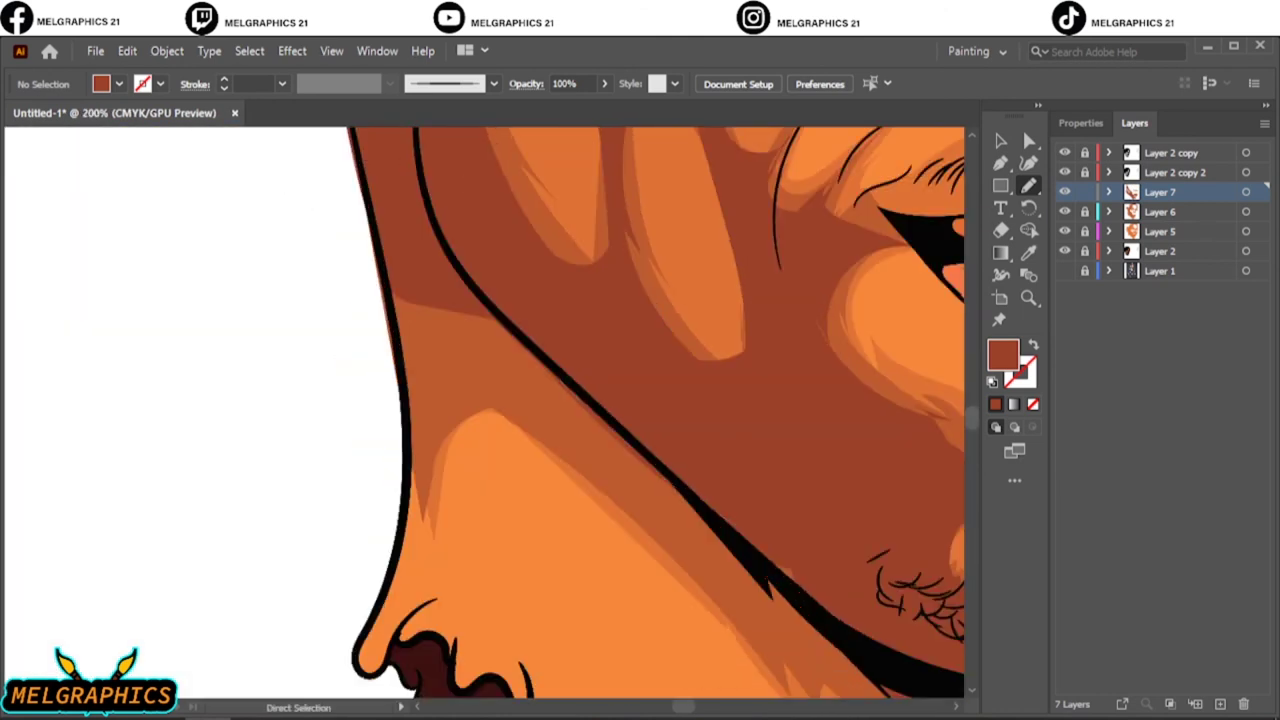
scroll(485, 410, down, 1)
scroll(485, 410, right, 3)
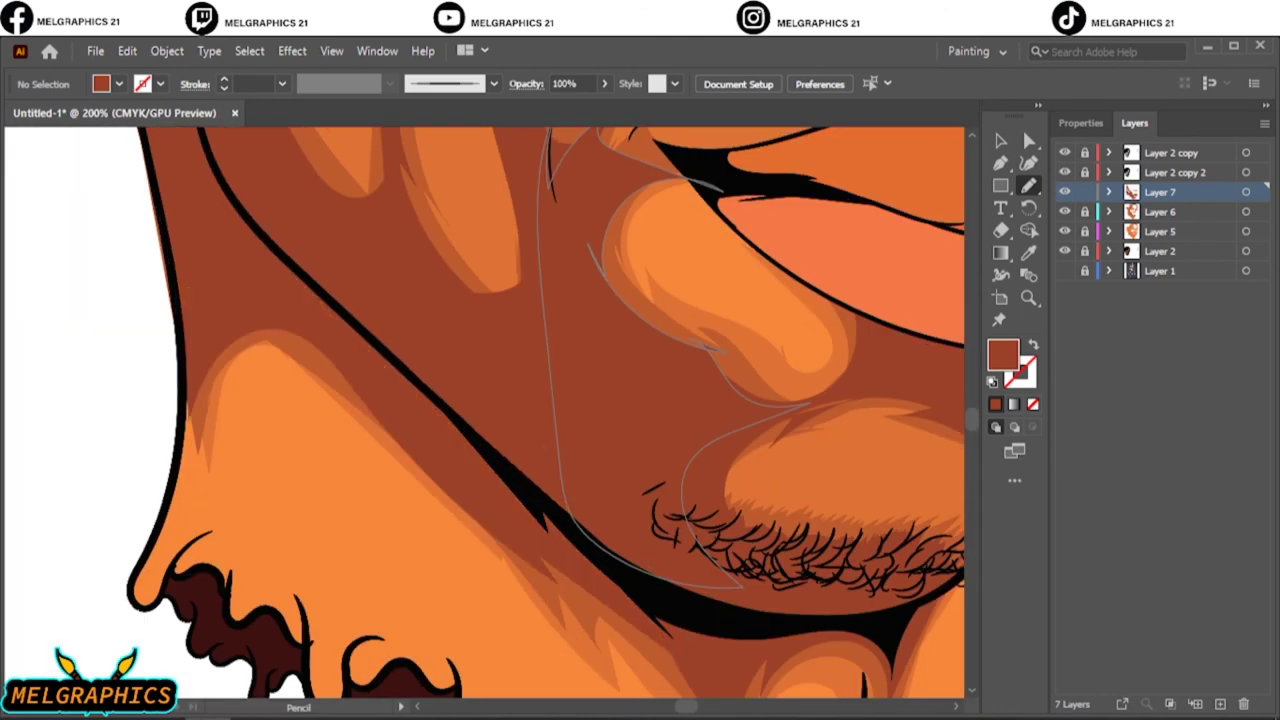
Step: Select all the new brown shadow shapes and open Edit Colors > Adjust Colors
key(ctrl+minus)
key(ctrl+minus)
key(ctrl+minus)
key(ctrl+a)
key(ctrl+1)
click(127, 51)
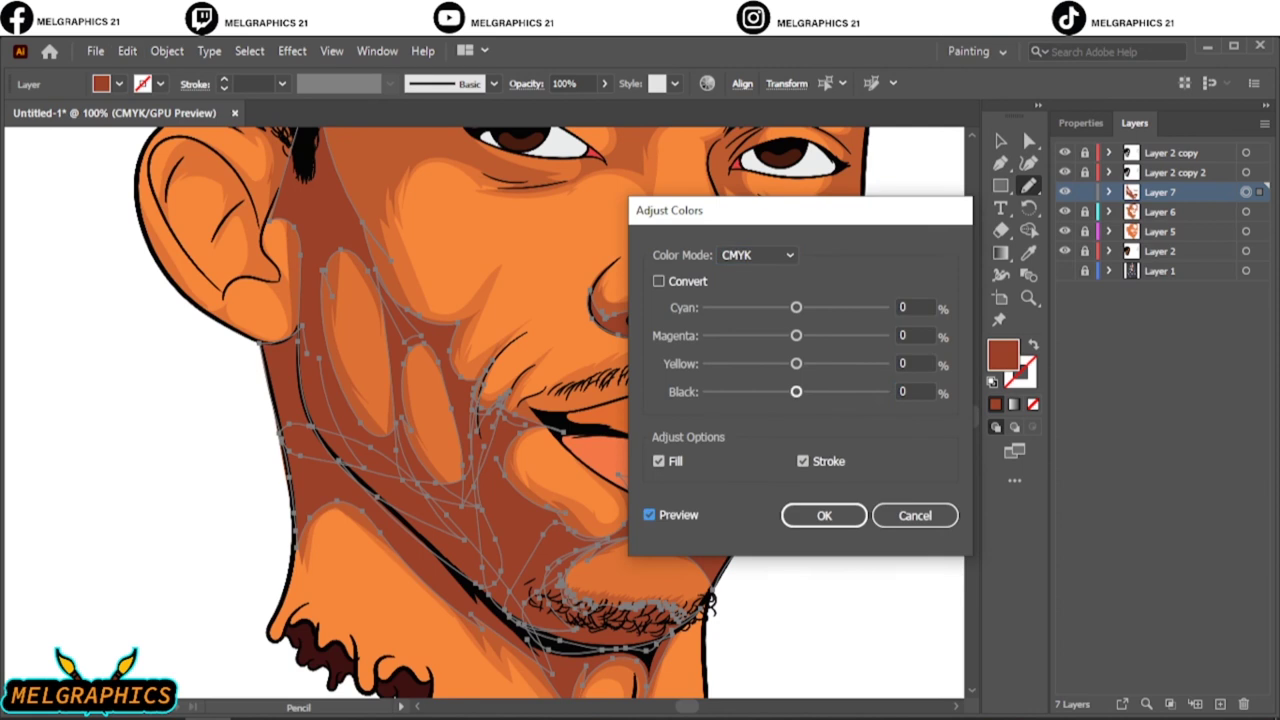
Step: Adjust the shadow colours to Yellow -3, Black 4, Magenta 1 and a slight Cyan increase
text(-7)
key(Tab)
text(4)
key(shift+Tab)
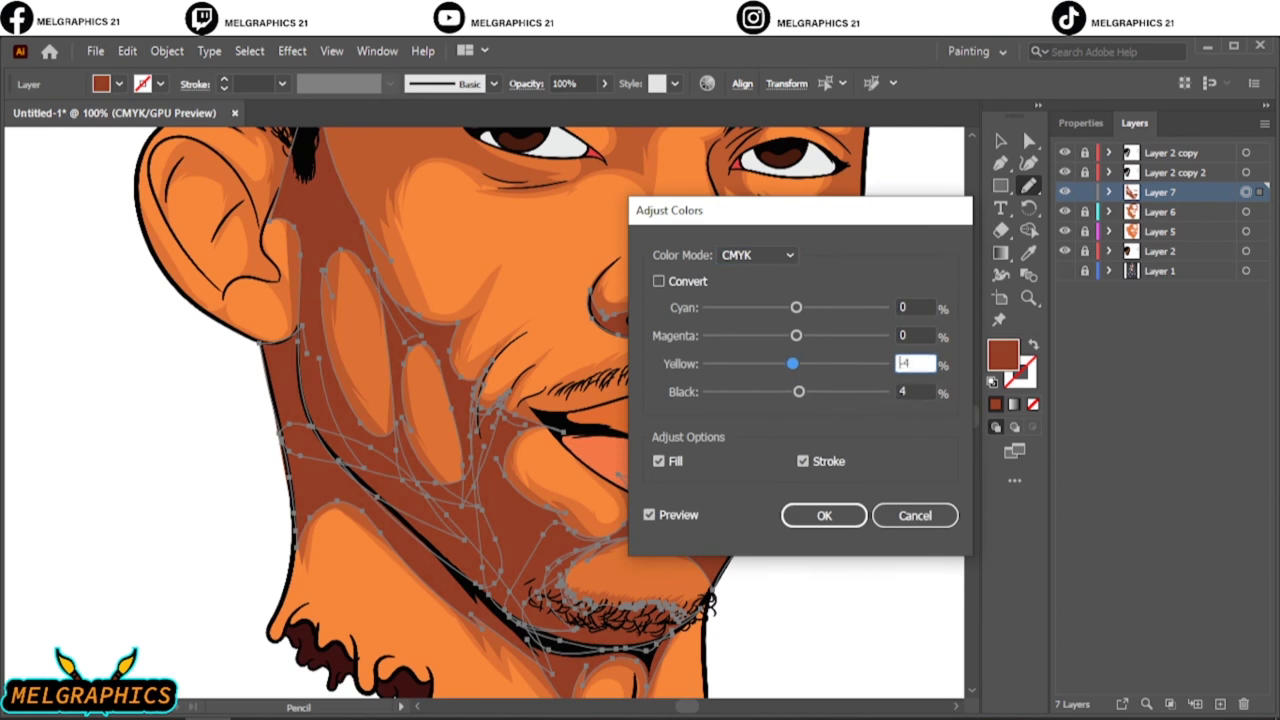
key(shift+Up)
key(shift+Down)
key(Down)
key(Down)
key(shift+Tab)
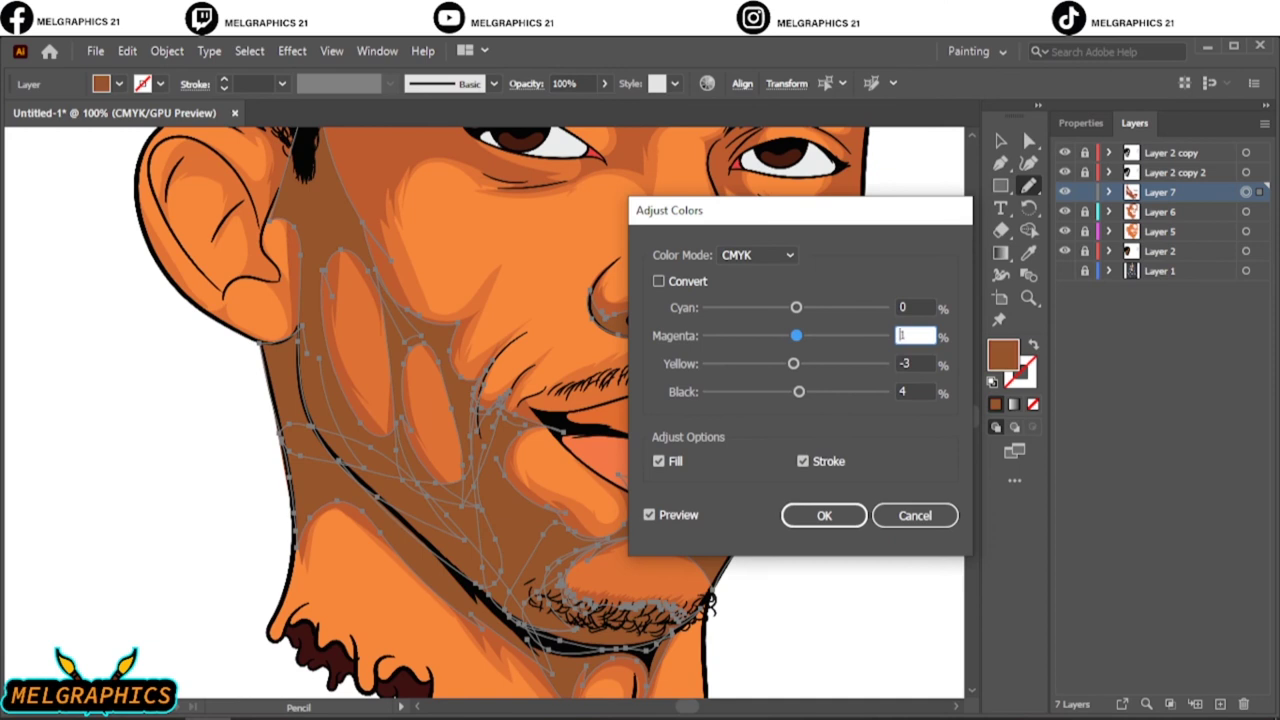
key(shift+Tab)
key(Up)
key(Up)
key(Up)
key(Up)
key(Up)
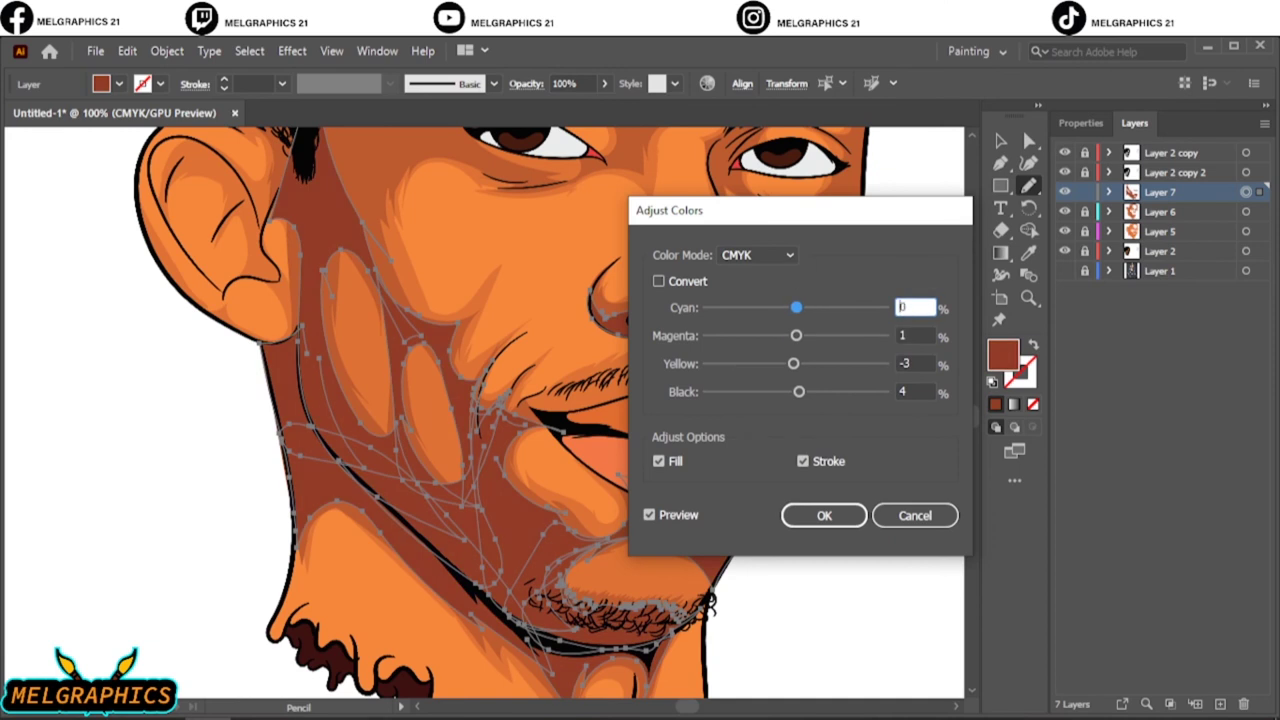
key(Up)
key(Up)
key(Return)
key(ctrl+0)
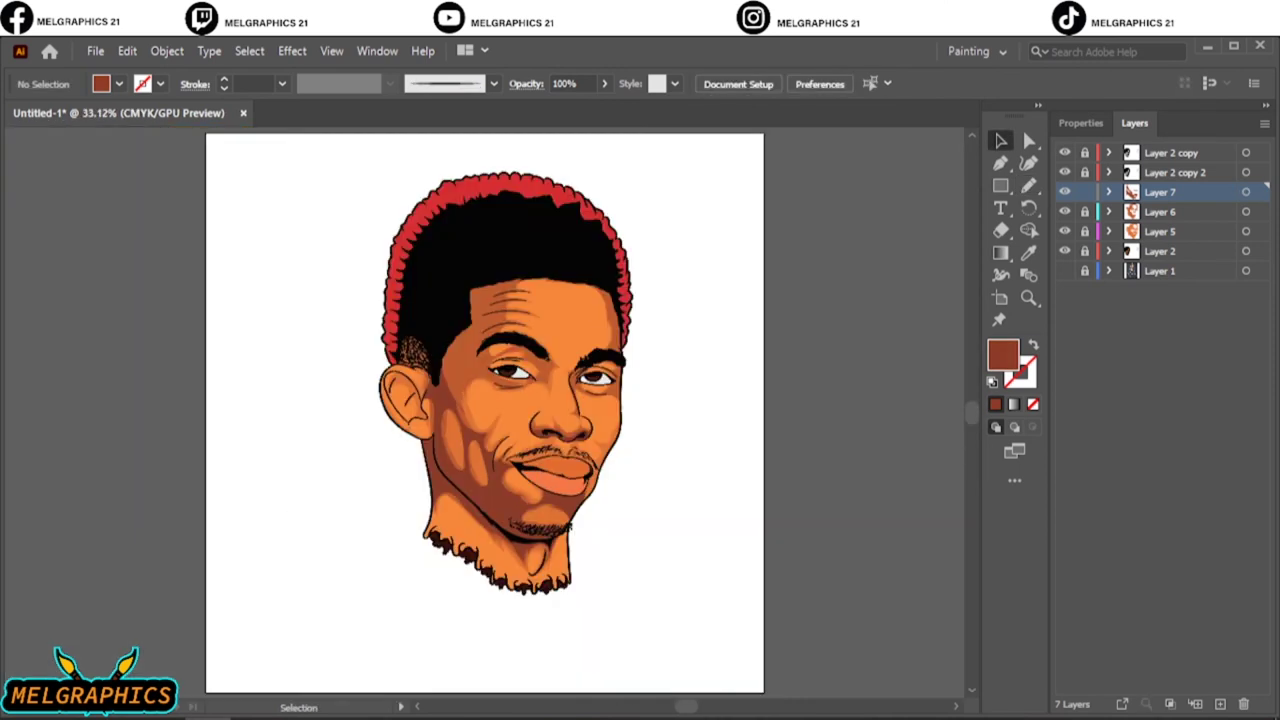
Step: With the reference photo visible, draw extra hair strands near the ear
click(1064, 270)
drag(1064, 211, 1064, 251)
key(ctrl+plus)
key(ctrl+plus)
key(ctrl+plus)
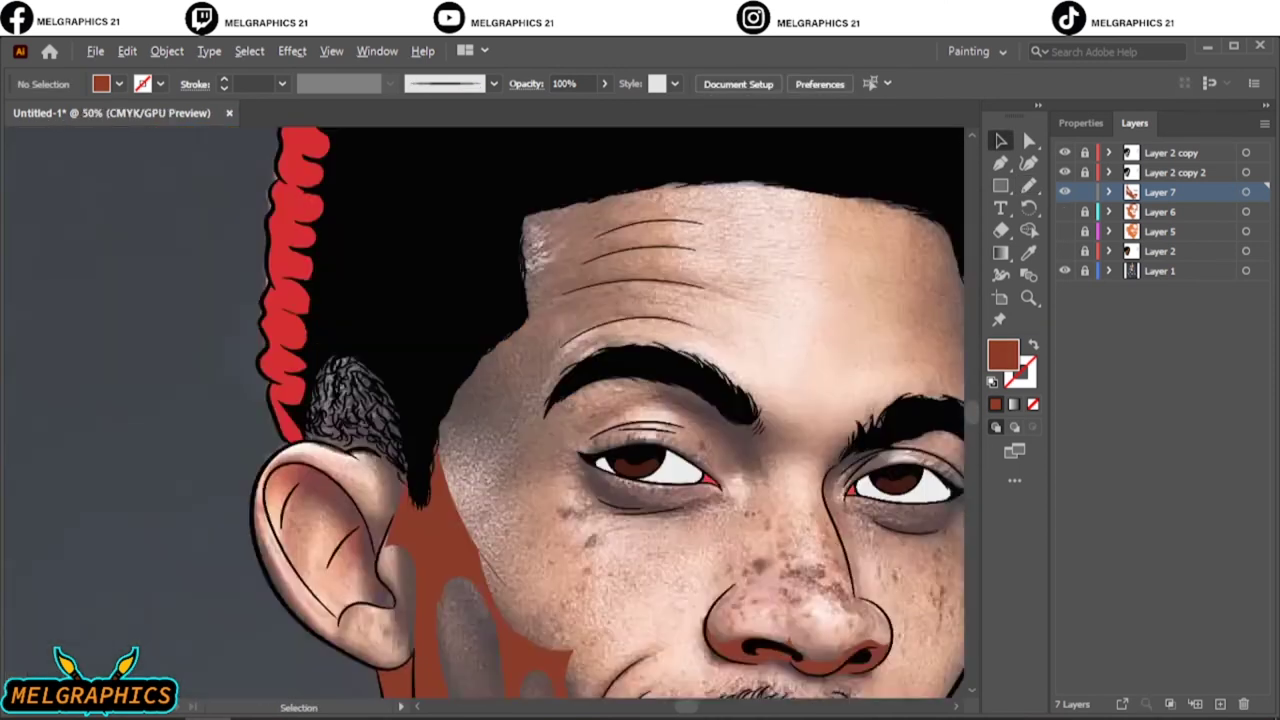
key(ctrl+plus)
key(n)
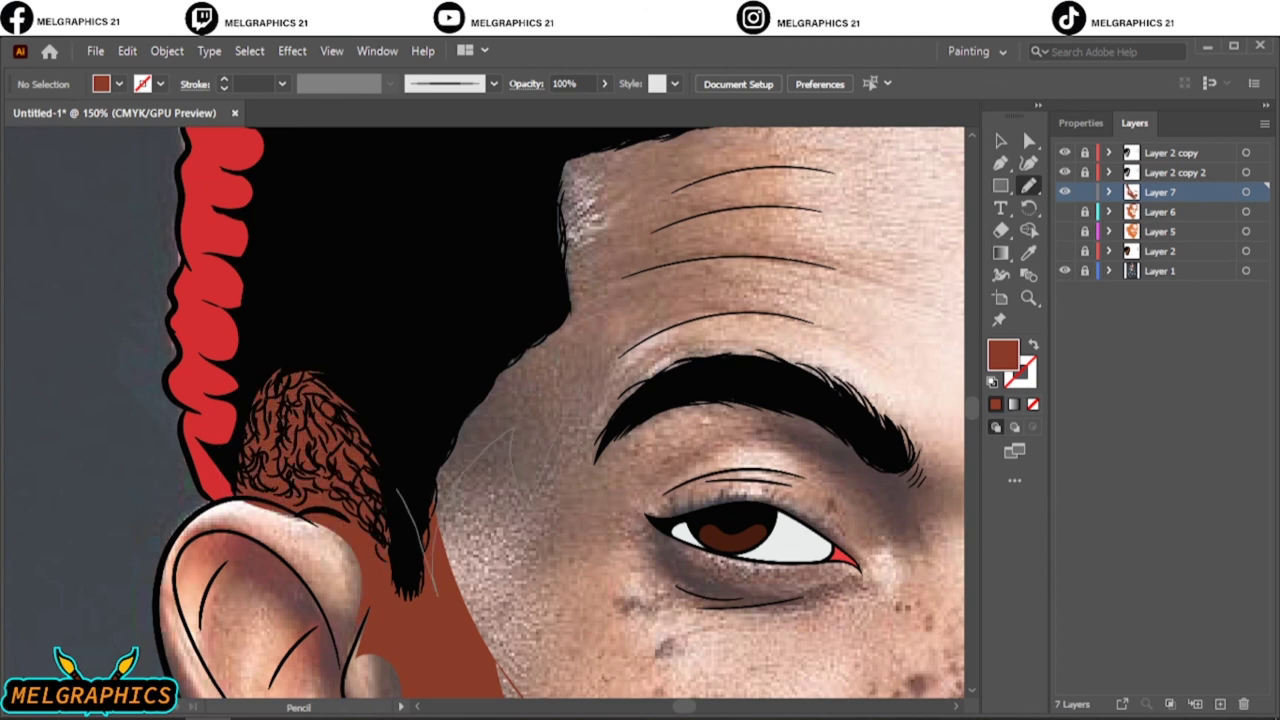
drag(500, 215, 560, 140)
Step: Restore the shading layers and add a darker shade on the side of the forehead
click(1064, 211)
drag(1064, 231, 1064, 251)
click(1064, 270)
key(ctrl+0)
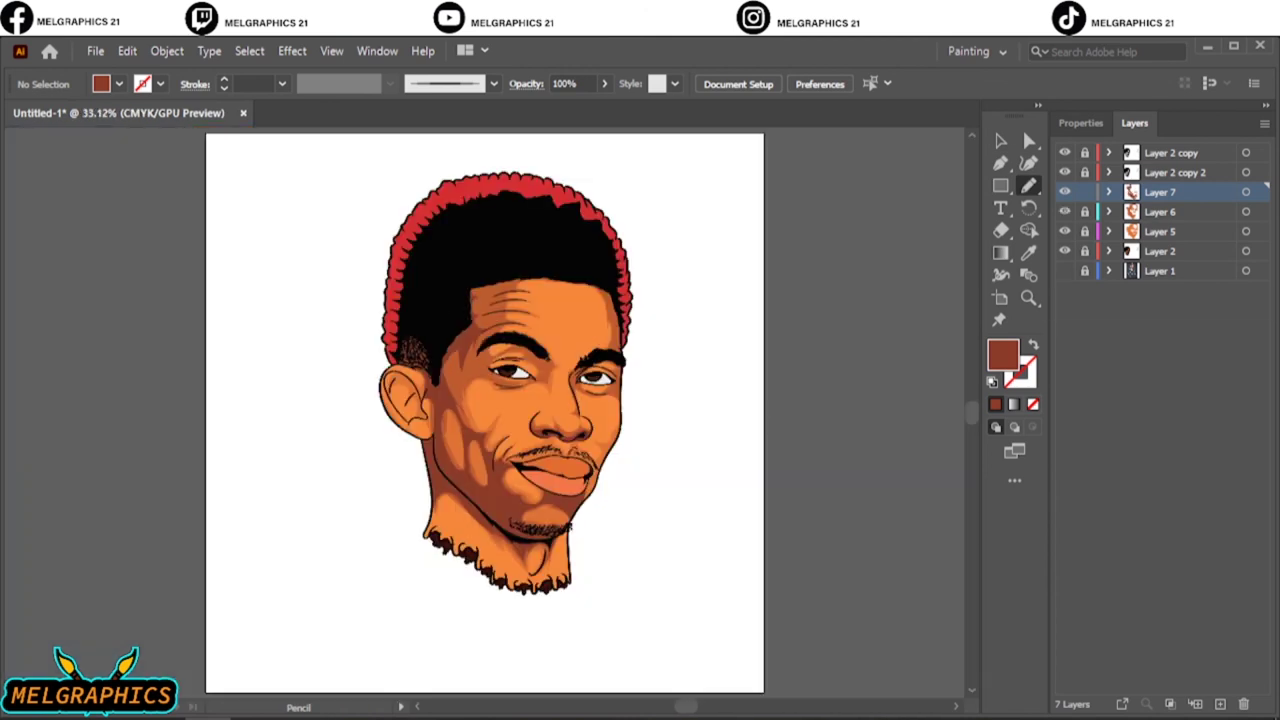
key(ctrl+plus)
key(ctrl+plus)
key(ctrl+plus)
drag(433, 420, 384, 462)
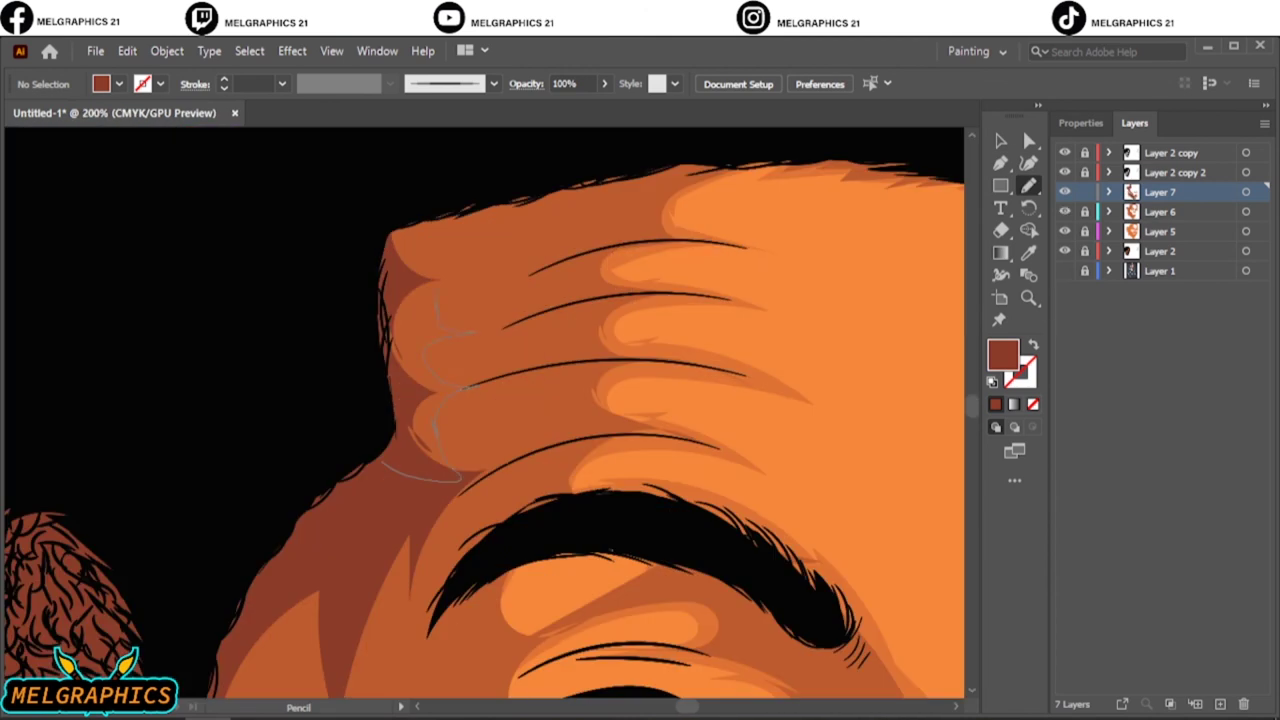
key(ctrl+0)
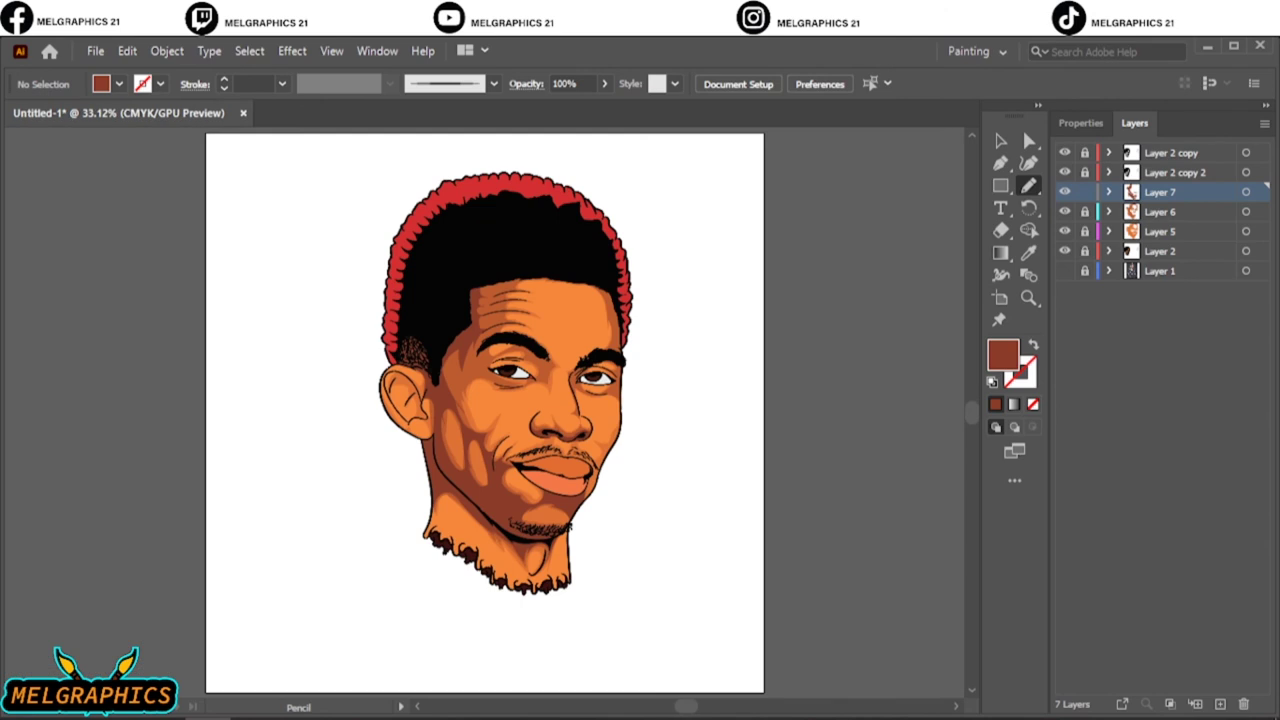
Step: Trace the photo to shade beside the right lip corner and below the lower-left lip
click(1064, 270)
drag(1064, 211, 1064, 251)
key(ctrl+plus)
key(ctrl+plus)
key(ctrl+plus)
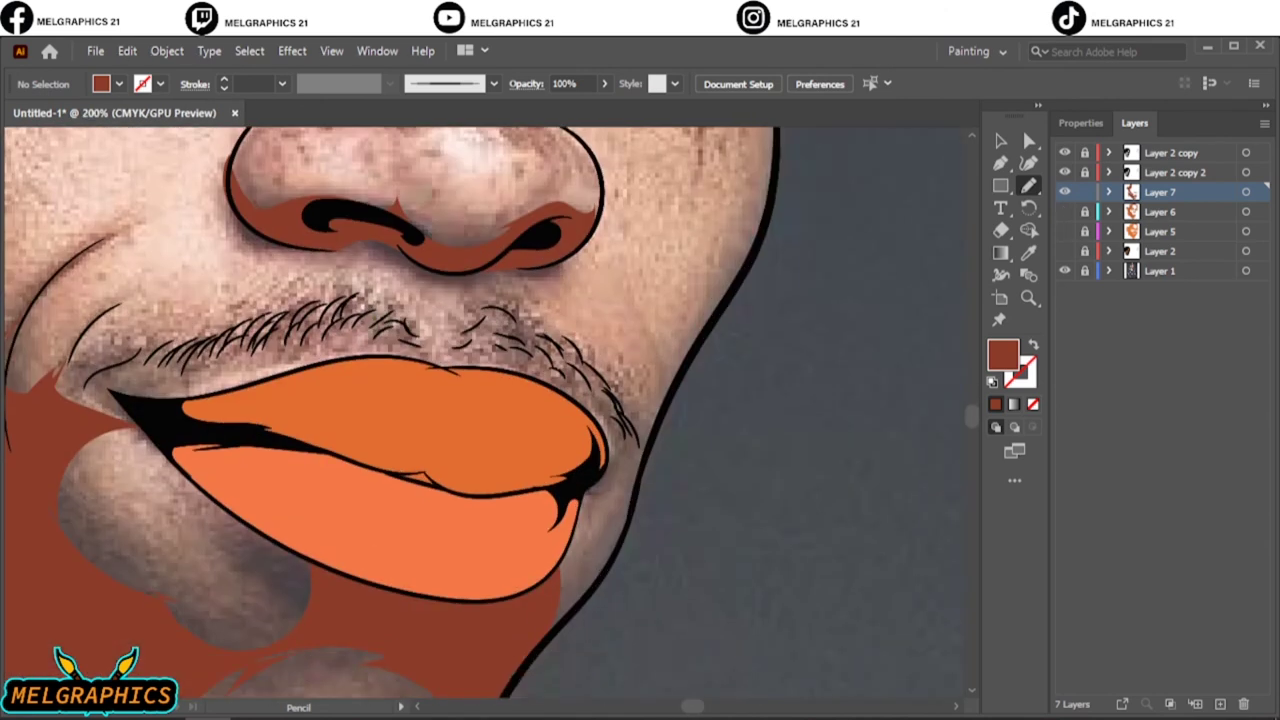
mouse_move(542, 620)
mouse_down()
mouse_move(625, 440)
mouse_move(632, 555)
mouse_up()
drag(290, 650, 200, 500)
drag(400, 300, 267, 450)
scroll(412, 488, up, 10)
Step: Draw a dark shadow under the left eye
click(1064, 211)
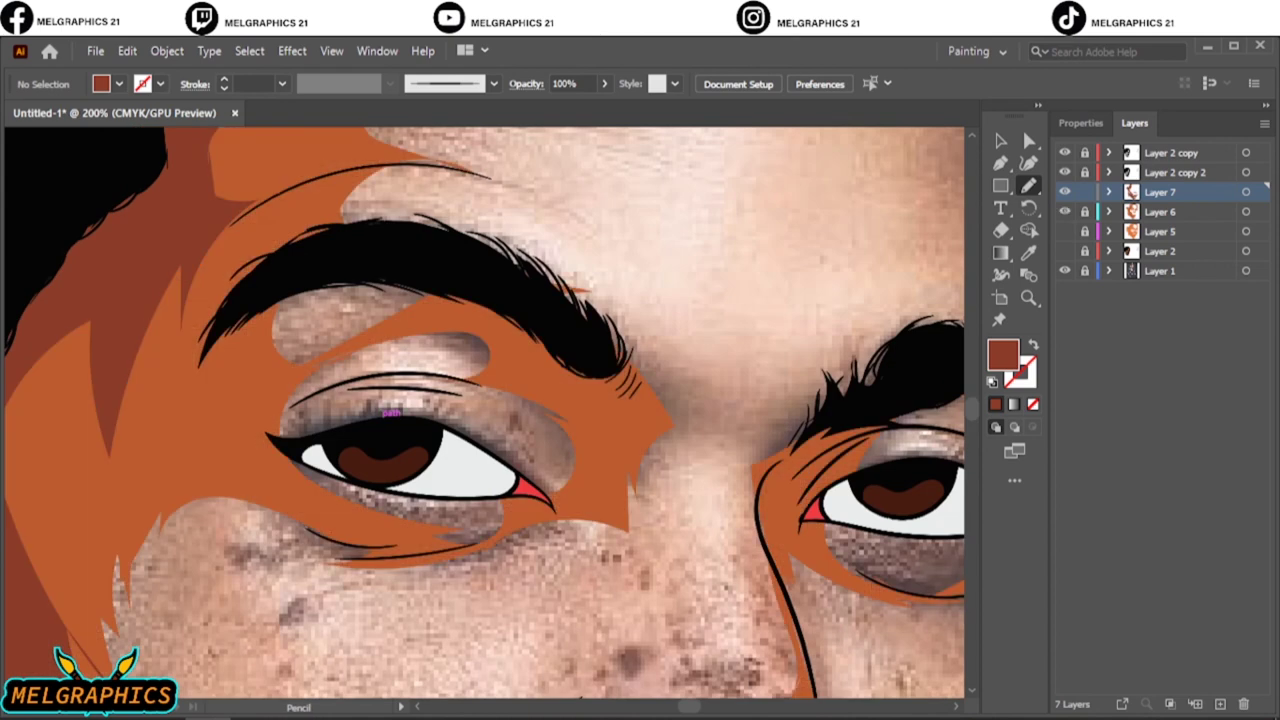
click(1064, 211)
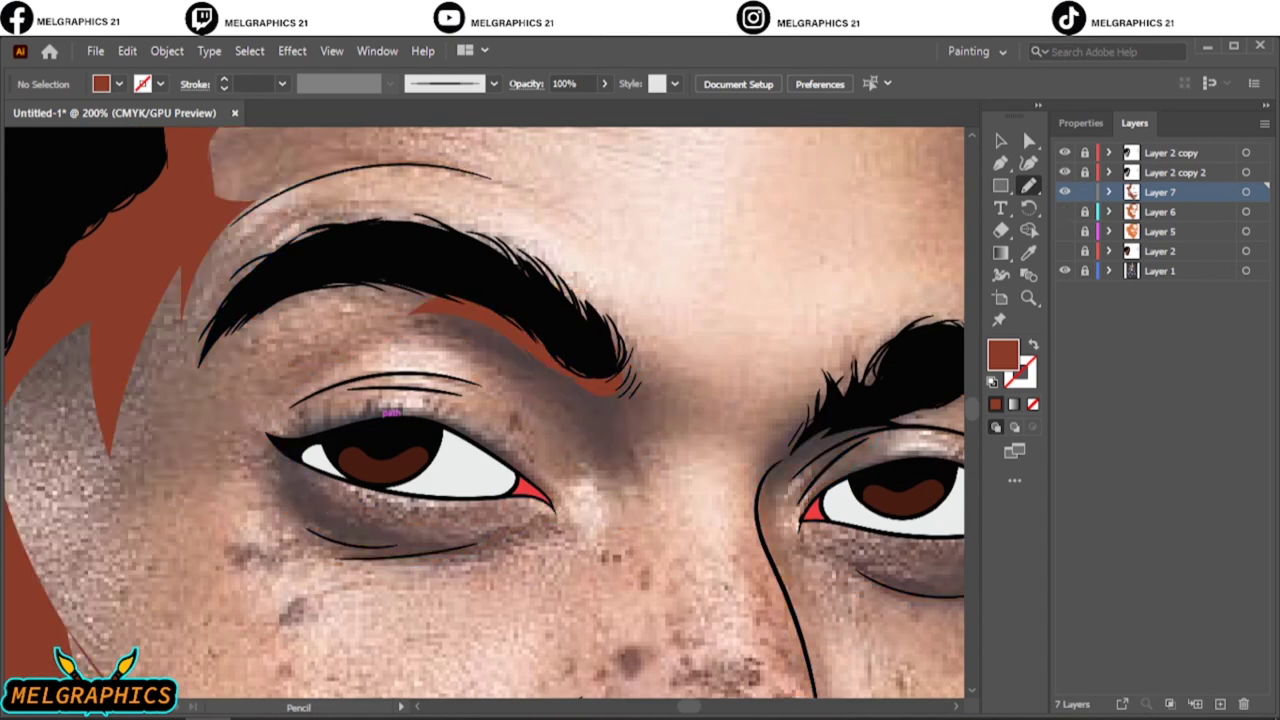
mouse_move(318, 478)
mouse_down()
mouse_move(472, 546)
mouse_move(270, 440)
mouse_up()
click(1064, 211)
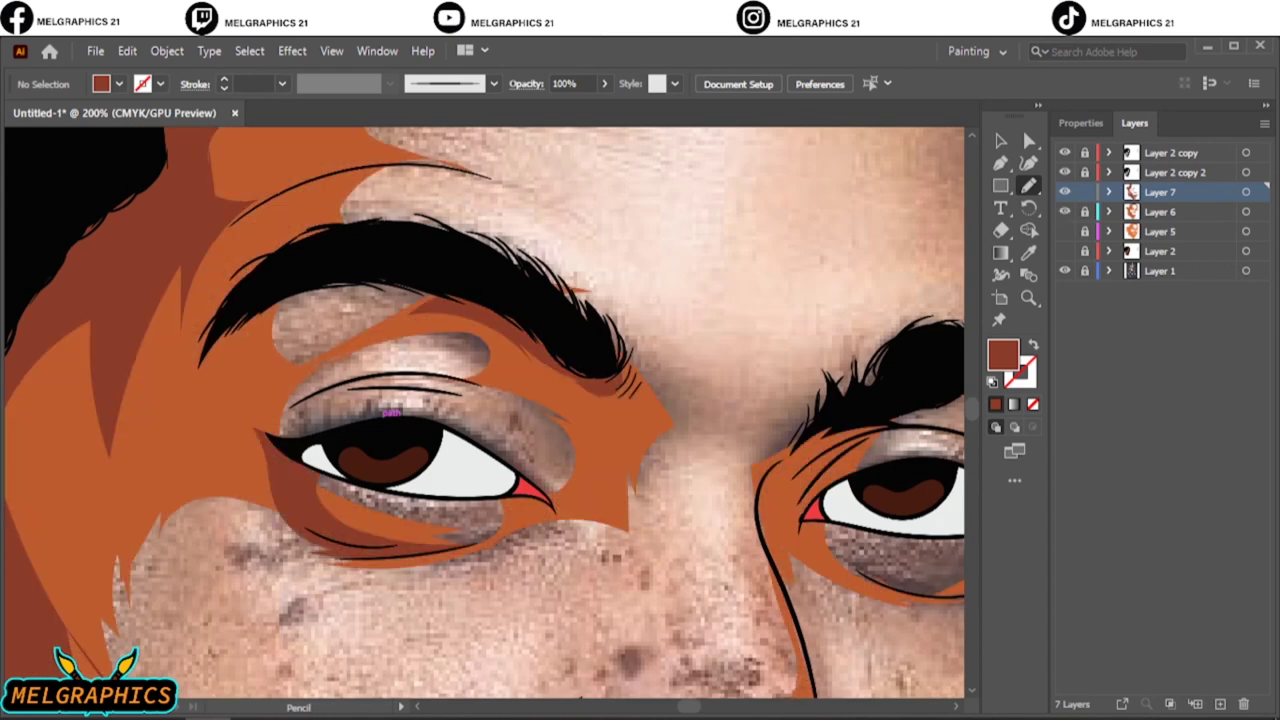
scroll(386, 408, right, 5)
scroll(702, 456, up, 2)
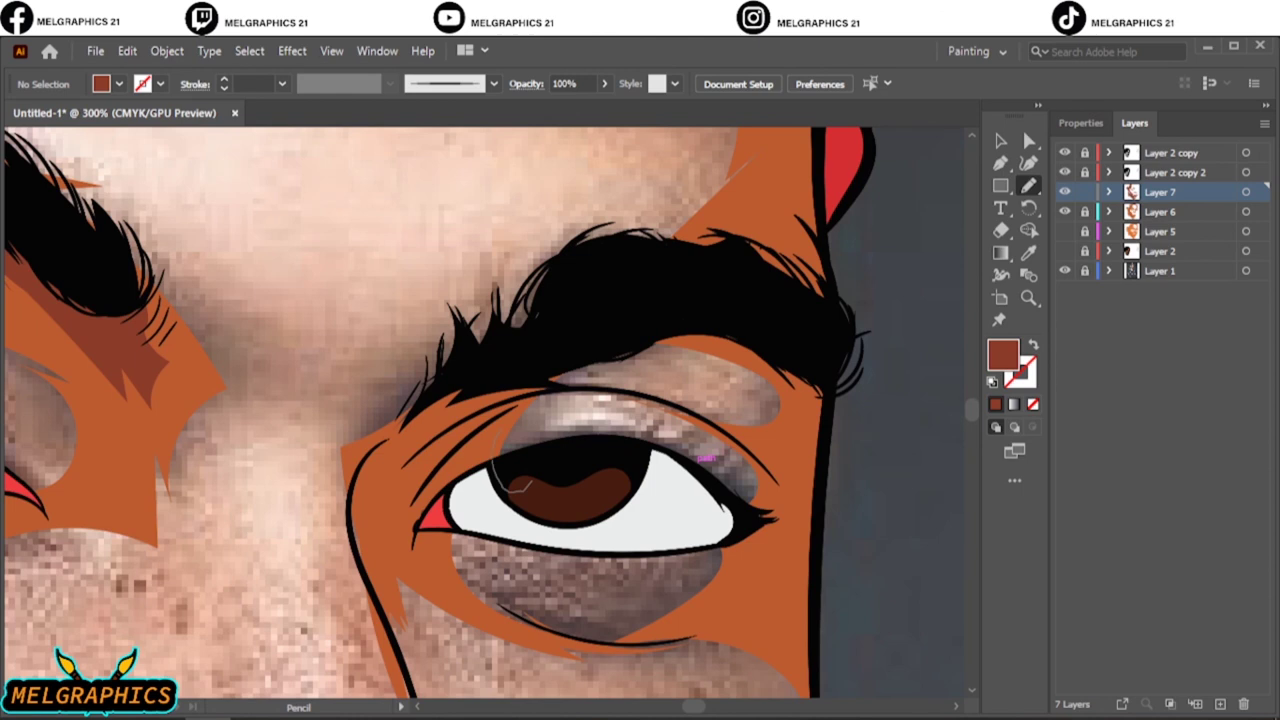
Step: Shade the right upper eyelid and around the right eye up to the brow
drag(412, 478, 548, 380)
drag(515, 490, 460, 530)
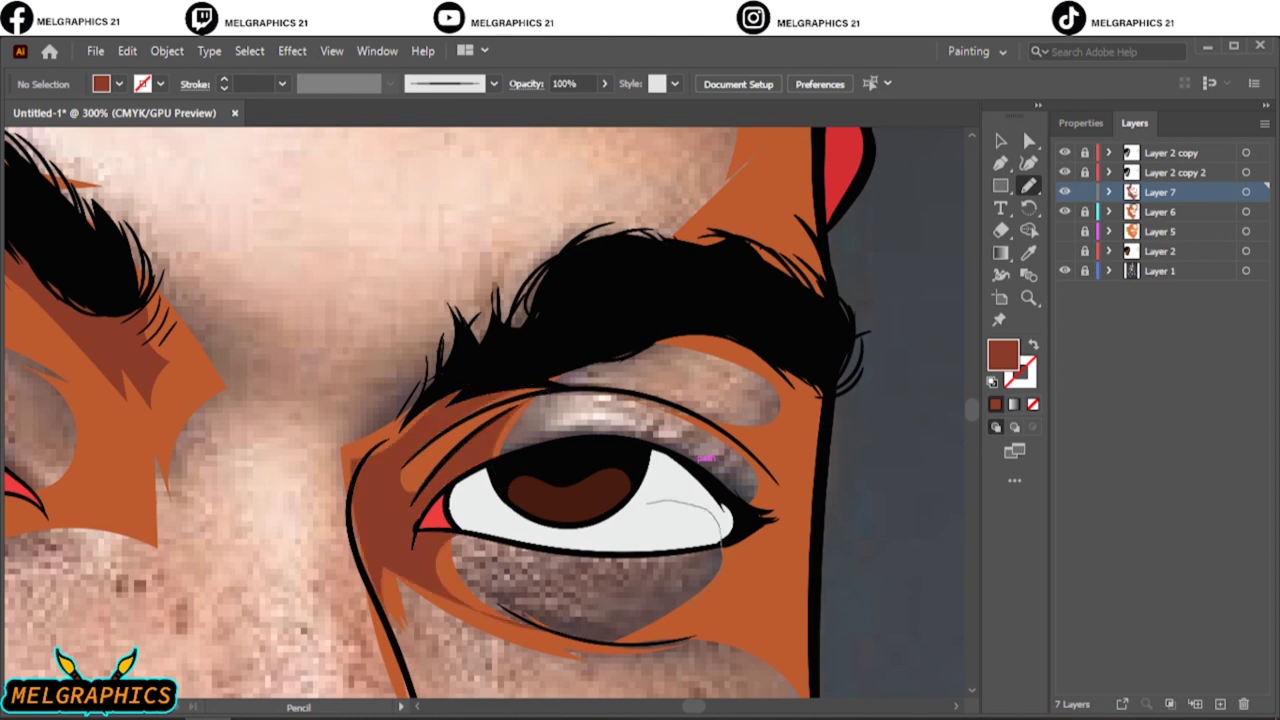
drag(655, 518, 645, 322)
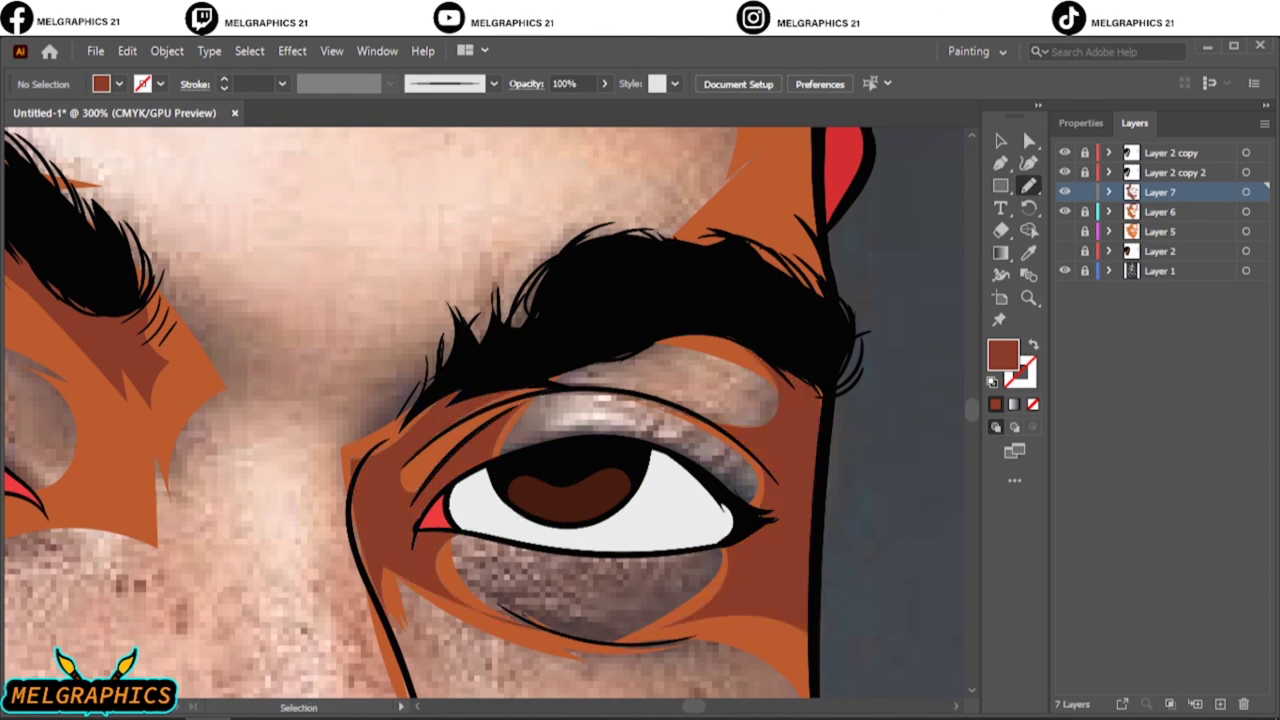
key(ctrl+0)
click(1064, 211)
scroll(637, 292, up, 6)
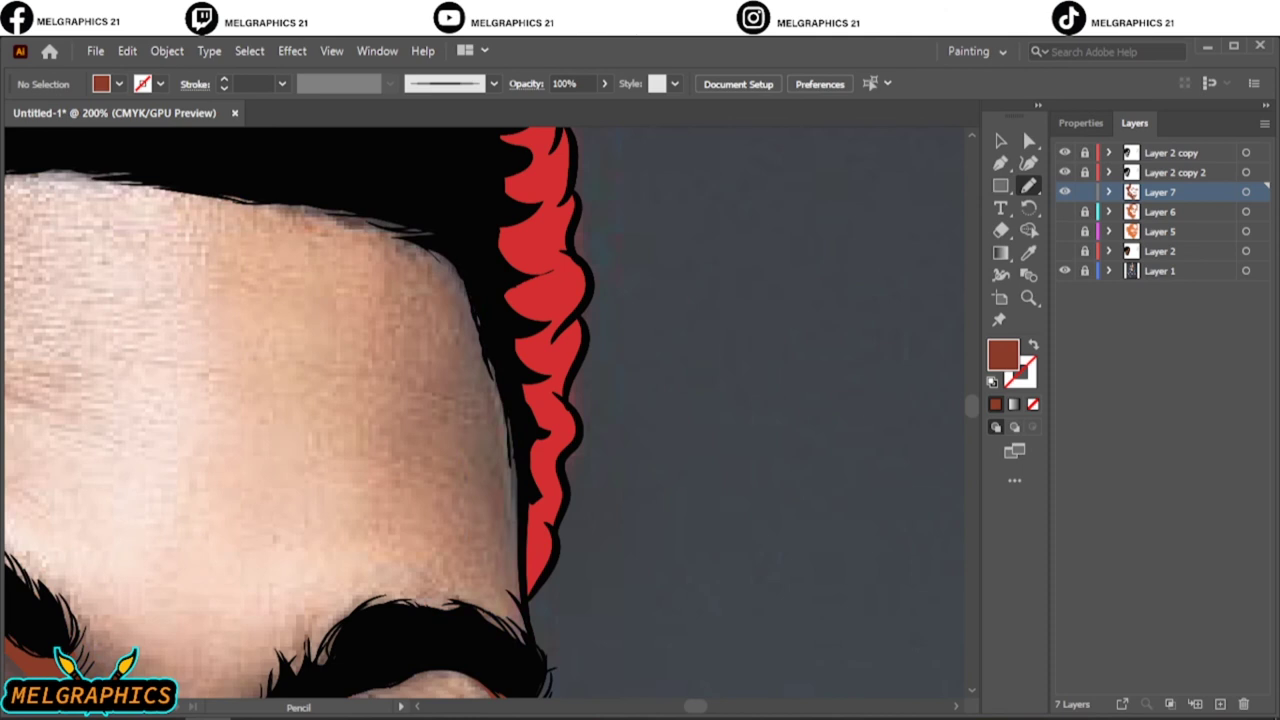
click(1064, 211)
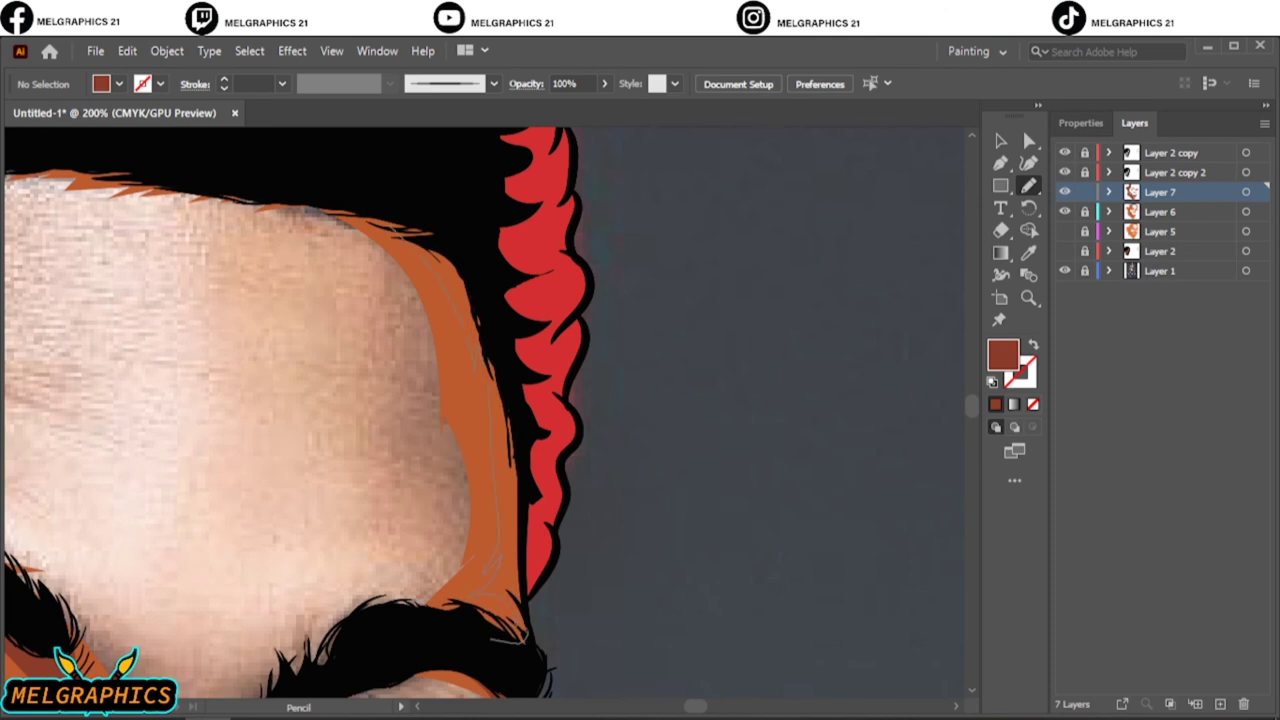
scroll(490, 410, down, 5)
scroll(490, 410, down, 5)
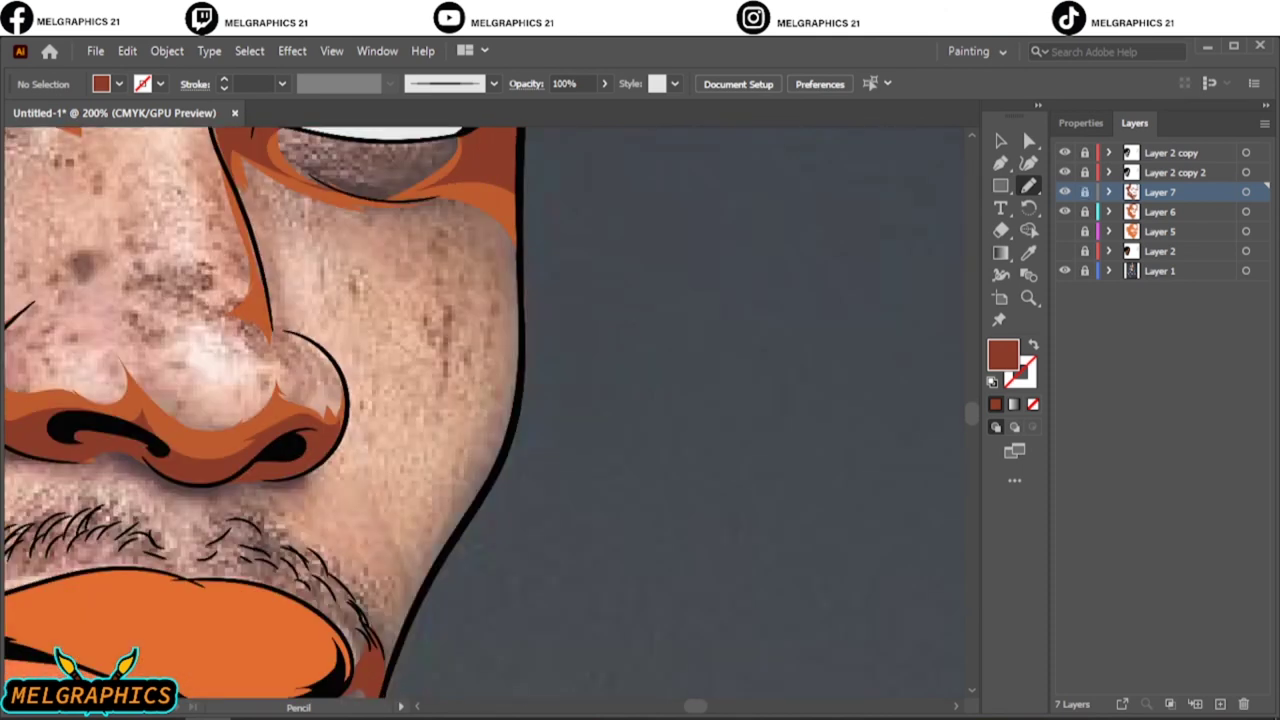
Step: Unlock Layer 6 and draw orange shading along the right cheek edge and upper lip
click(1084, 211)
click(1160, 211)
scroll(300, 400, down, 2)
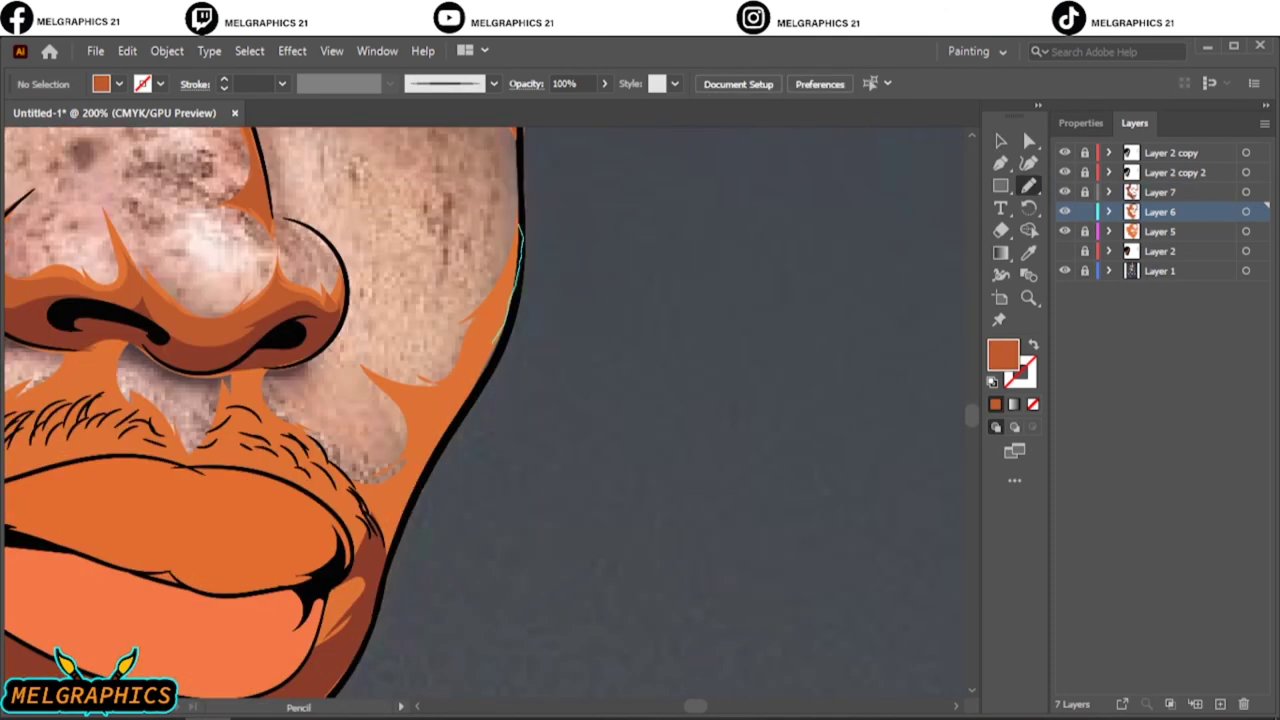
scroll(490, 410, left, 4)
drag(585, 408, 537, 515)
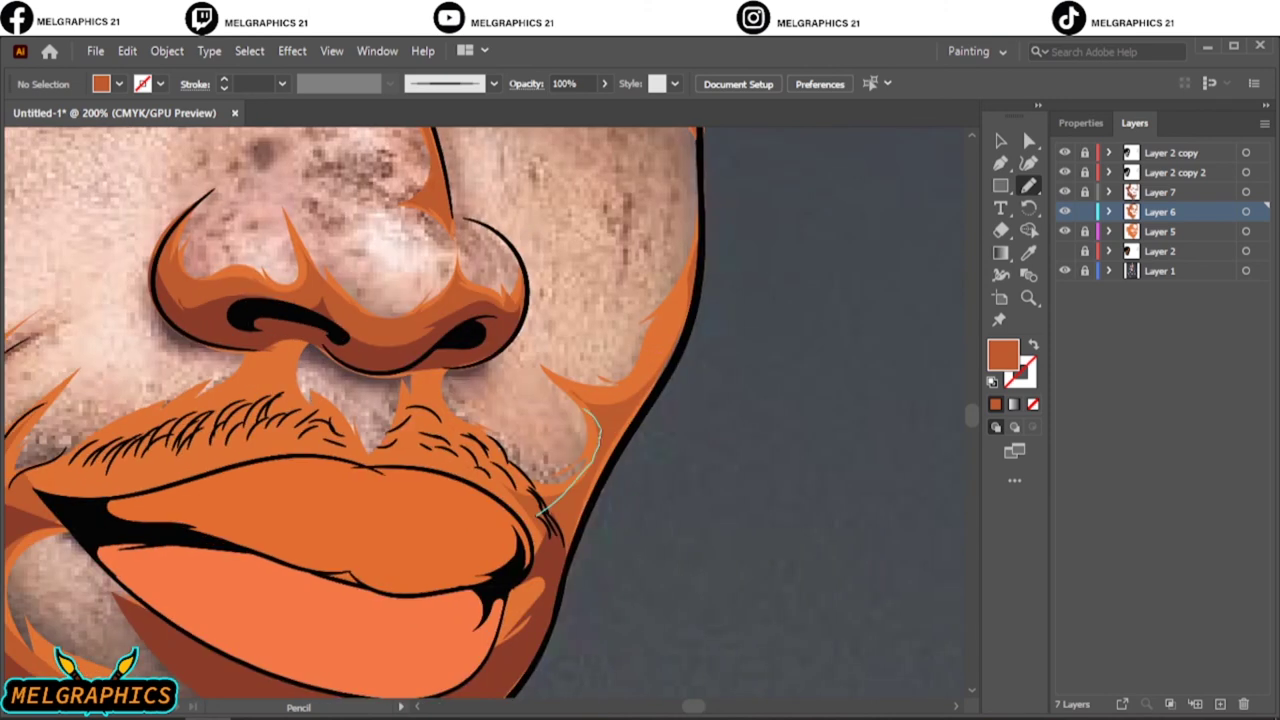
drag(595, 412, 700, 235)
mouse_move(440, 345)
mouse_down()
mouse_move(560, 560)
mouse_move(560, 540)
mouse_up()
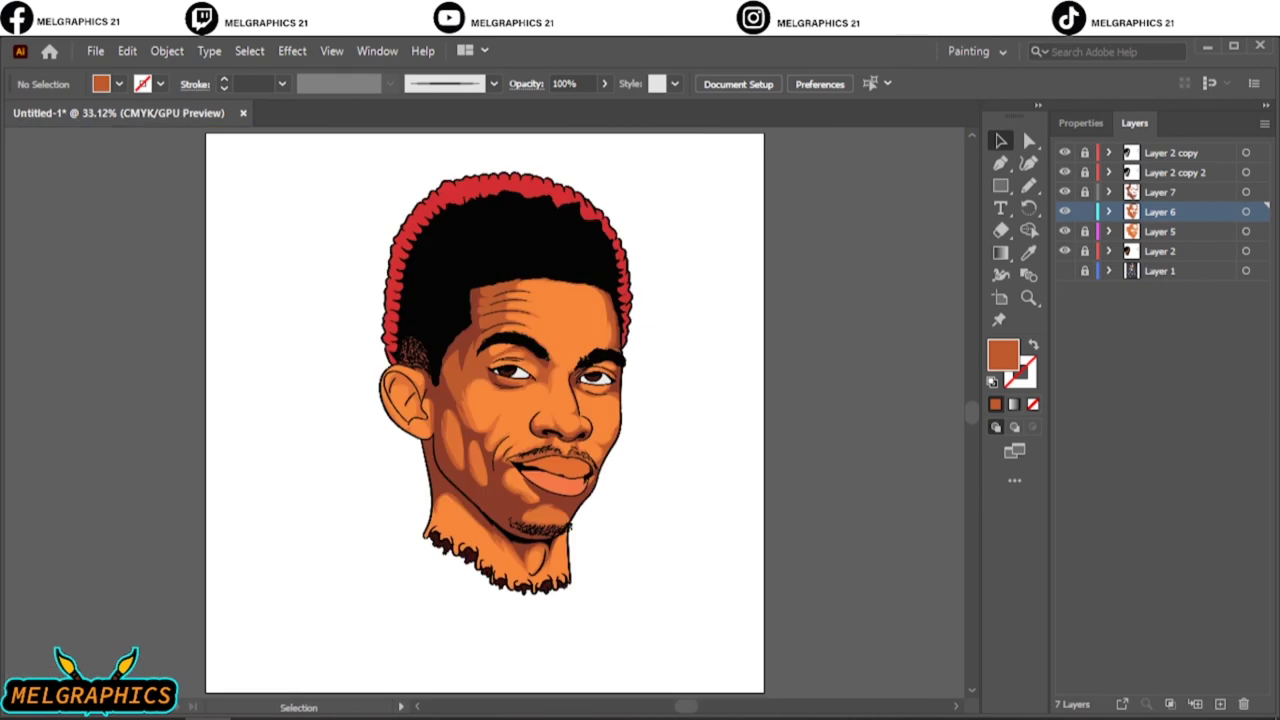
Step: Lock Layer 6 and shade the ear's inside, lower part and outer edge in dark brown on Layer 7
drag(390, 322, 458, 404)
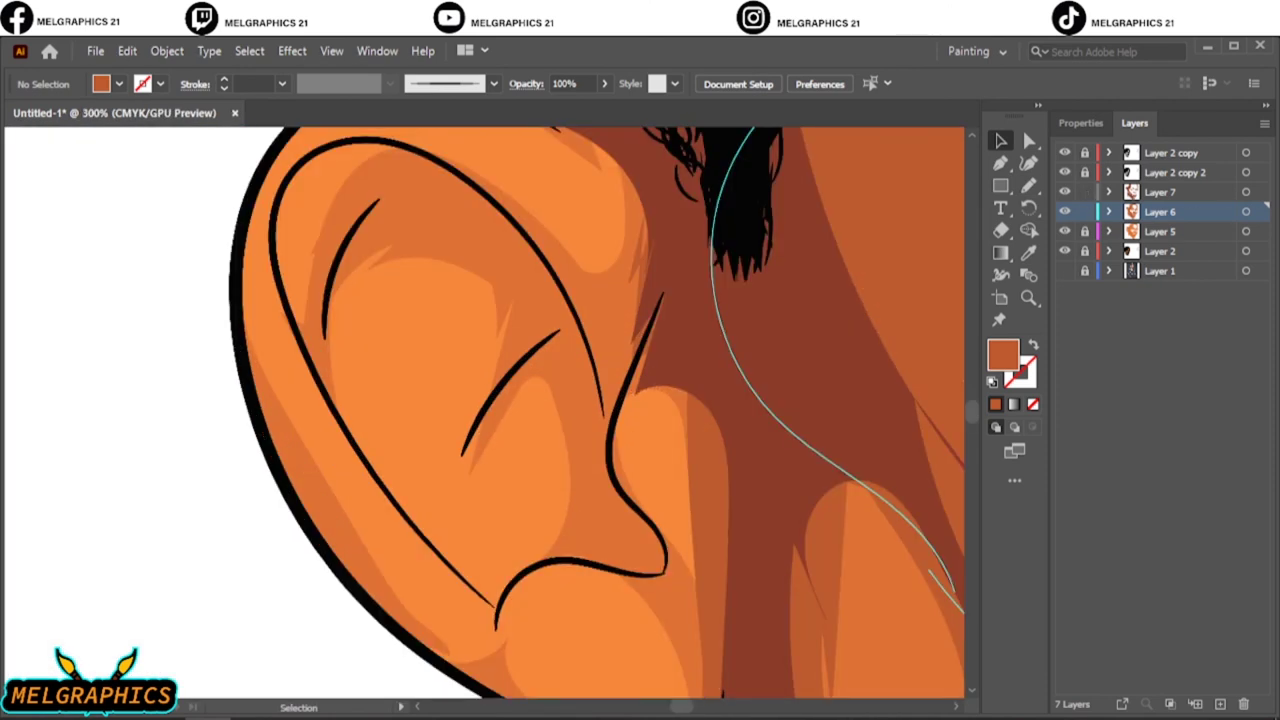
click(1085, 211)
click(1160, 191)
click(1029, 185)
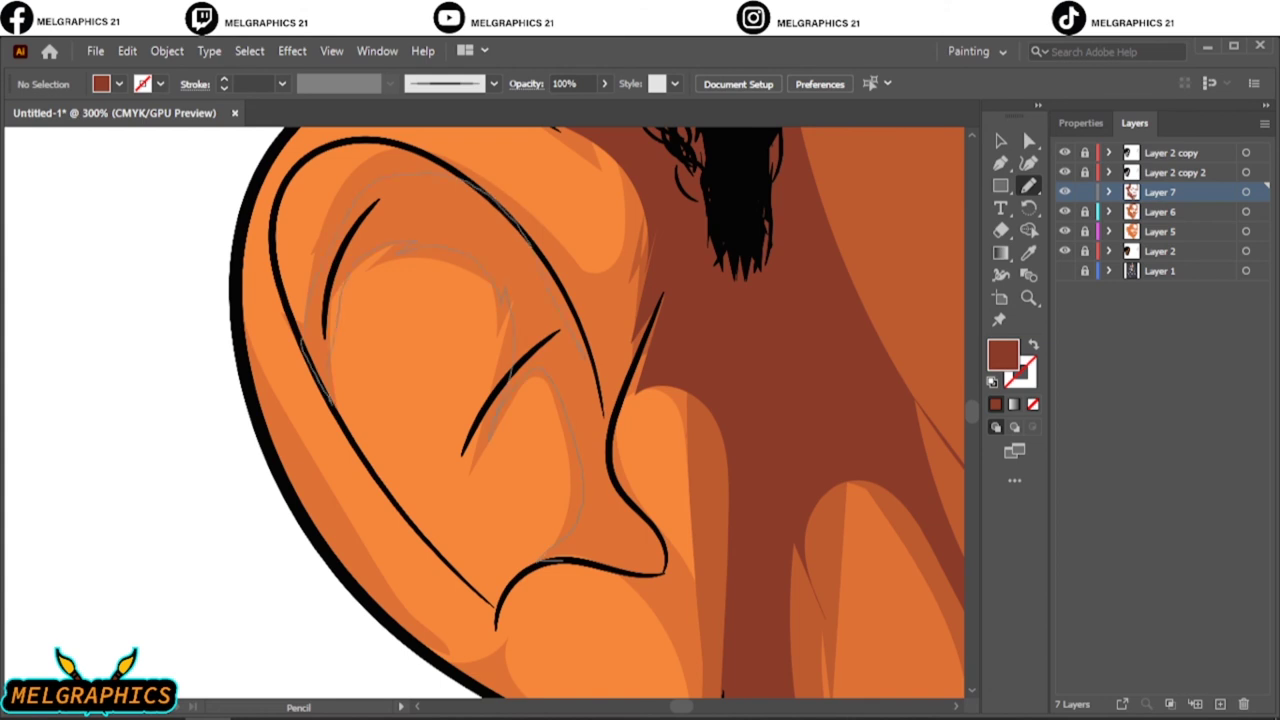
drag(450, 180, 655, 575)
drag(585, 340, 565, 378)
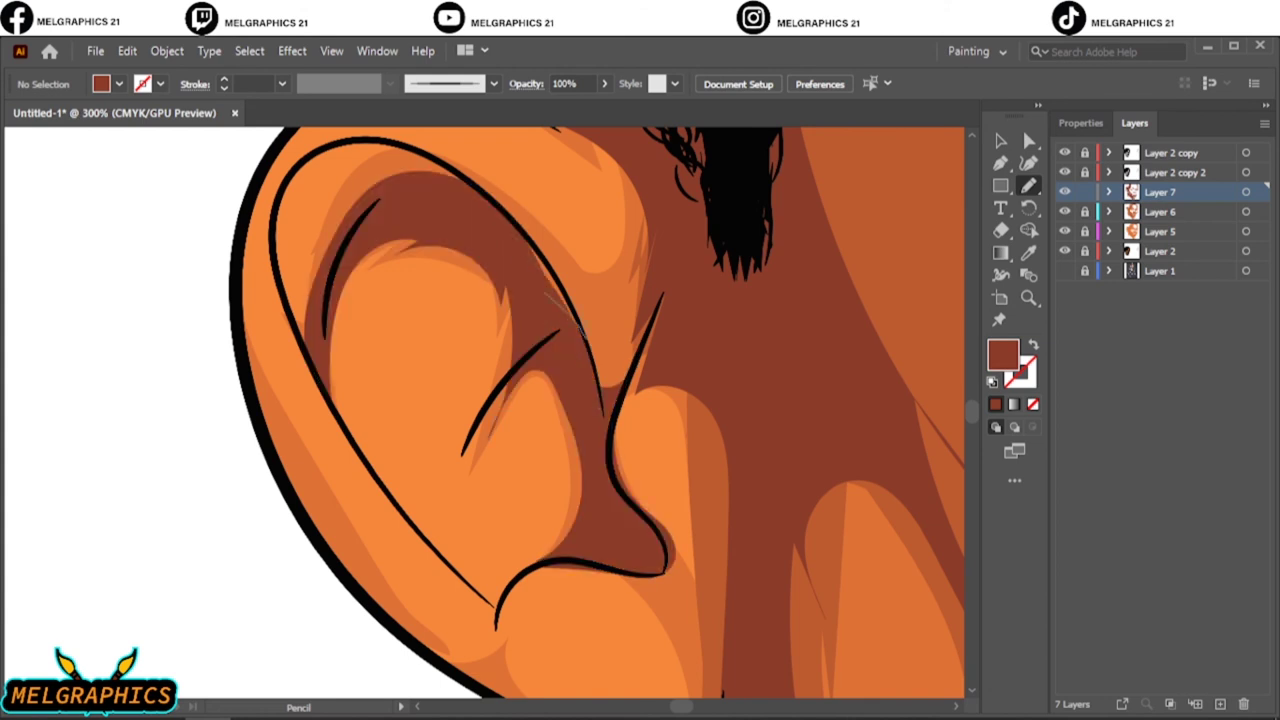
scroll(485, 410, down, 3)
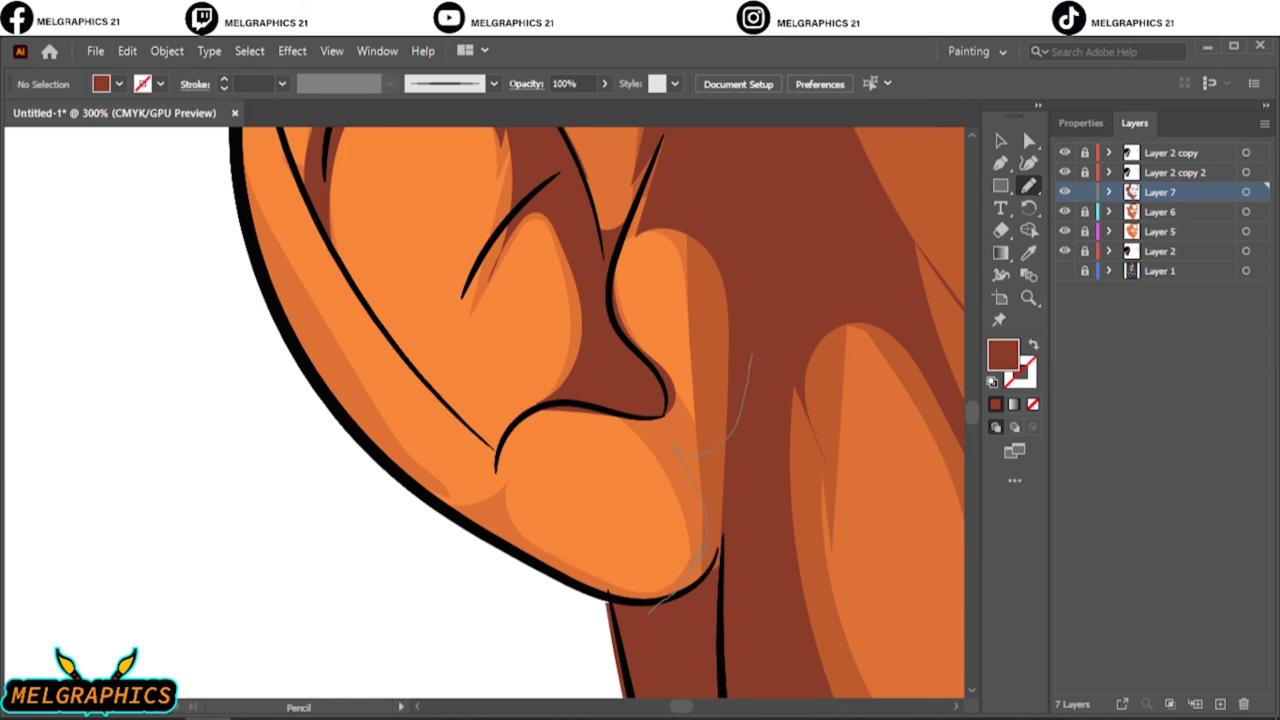
scroll(485, 410, up, 3)
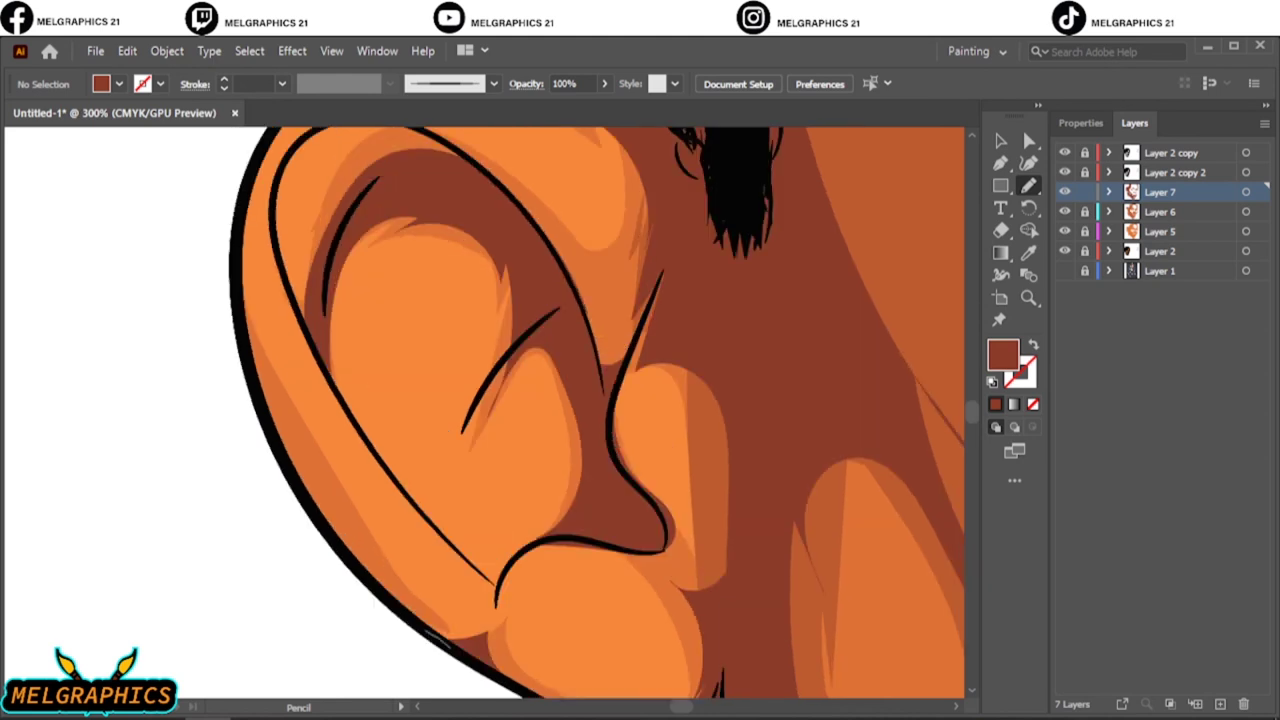
drag(426, 632, 238, 320)
Step: Fit the portrait in view and create a new empty Layer 8
key(ctrl+0)
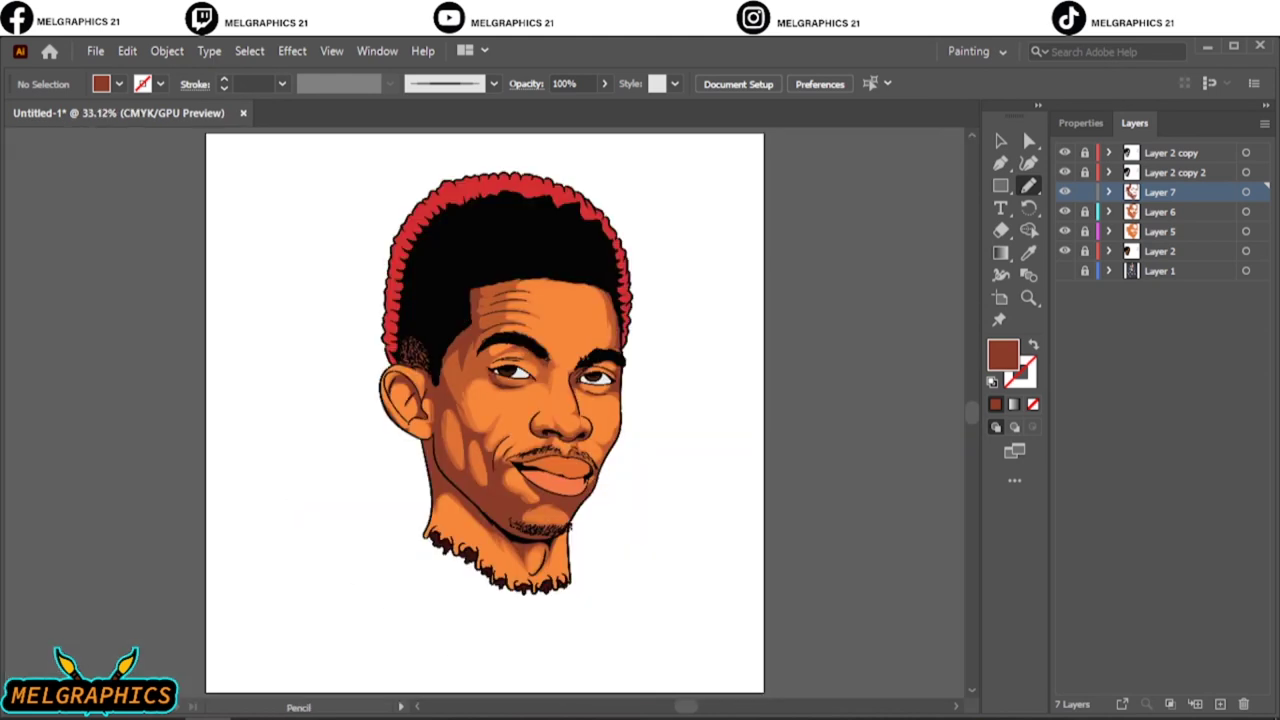
key(ctrl+plus)
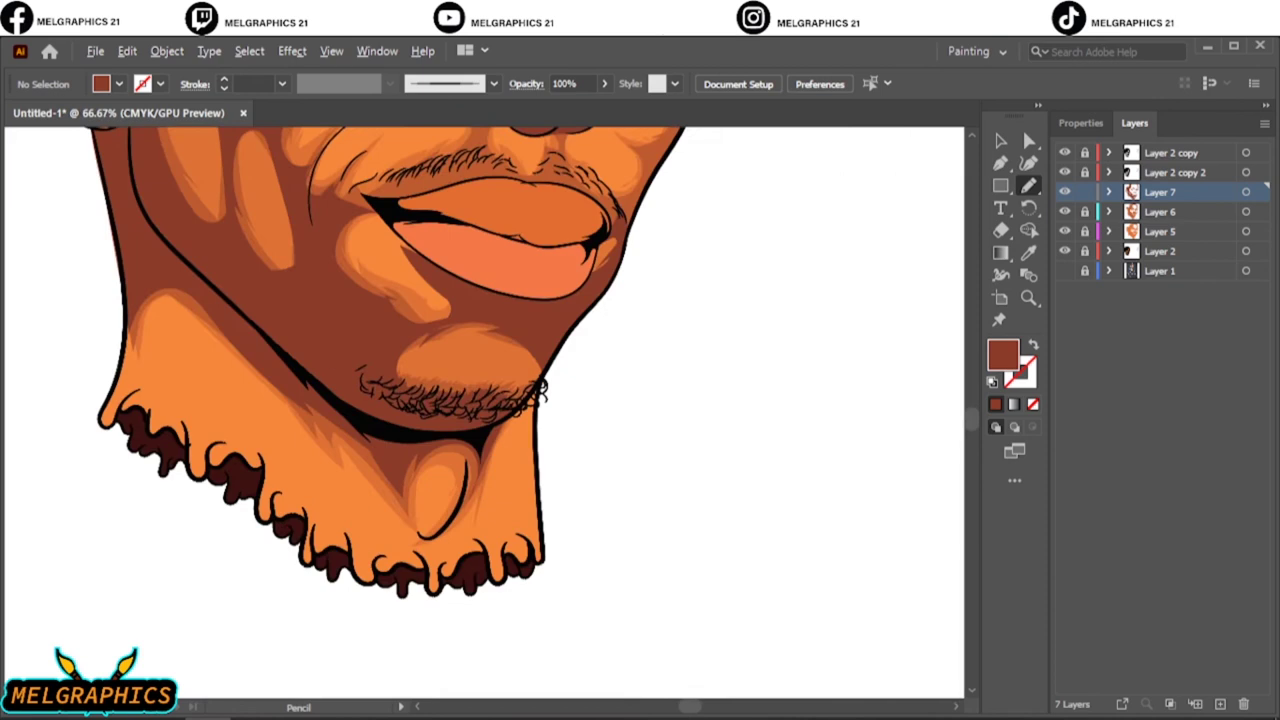
key(ctrl+0)
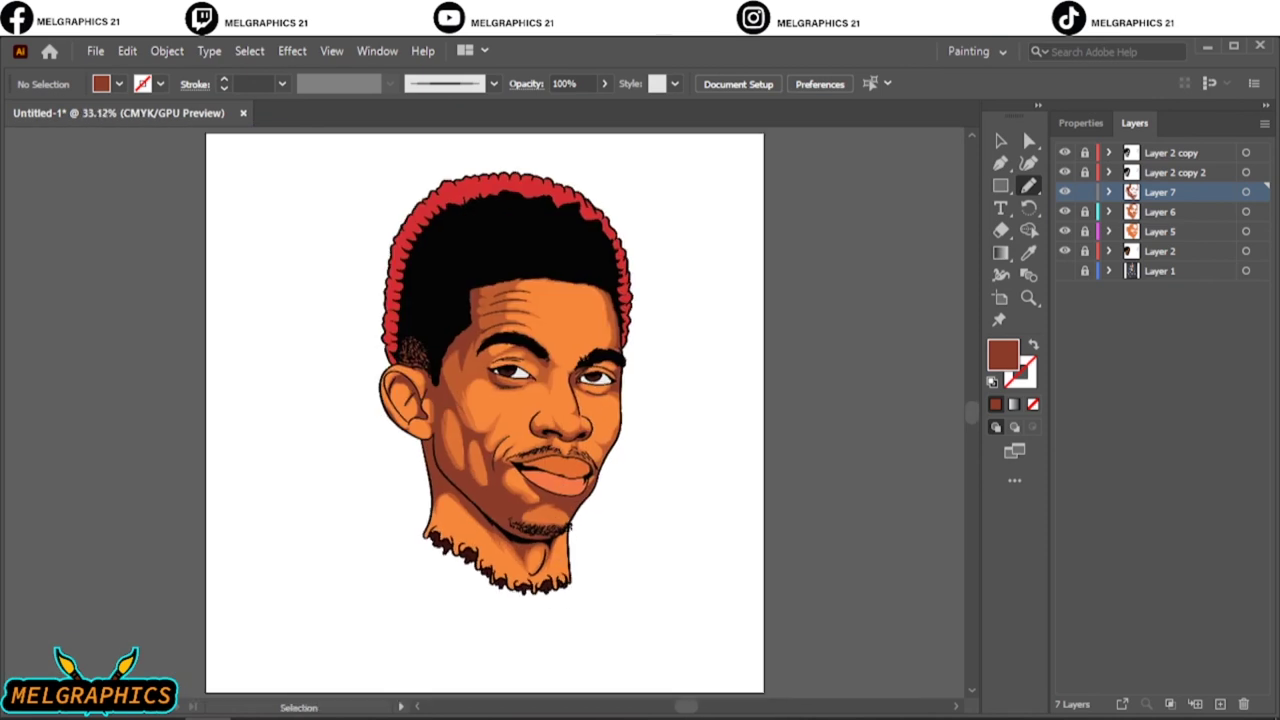
key(ctrl+plus)
key(ctrl+plus)
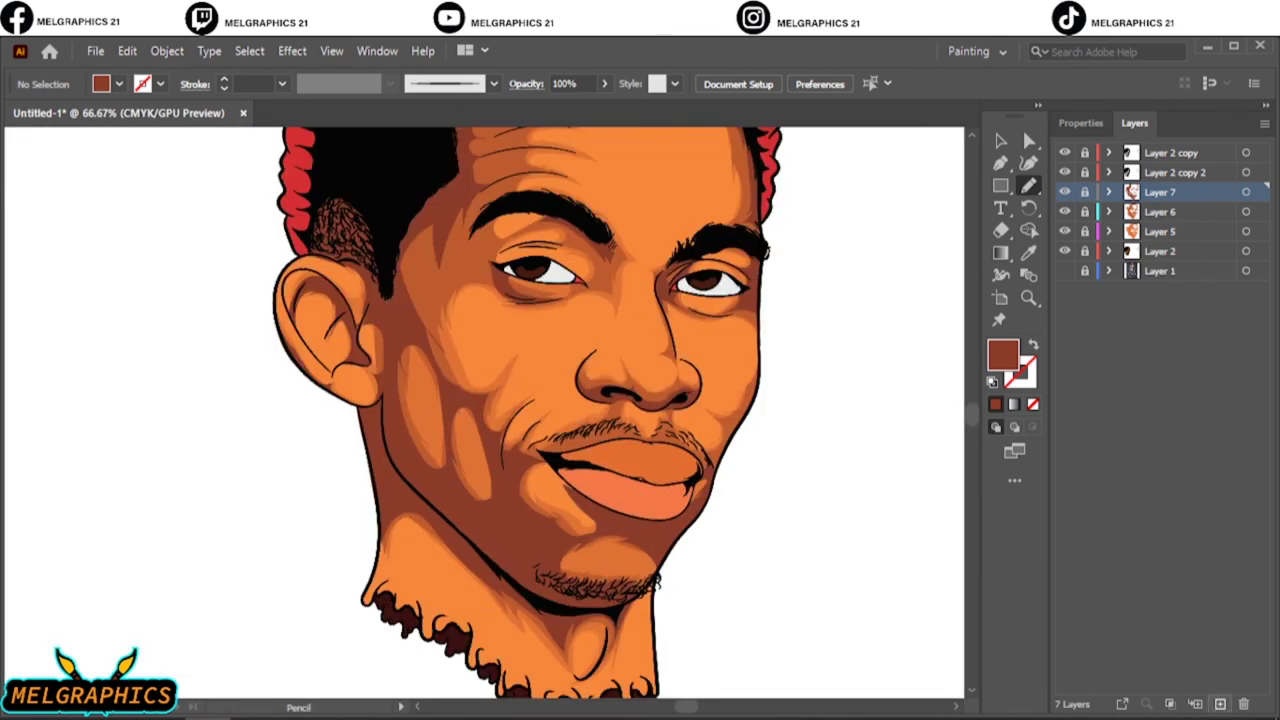
key(ctrl+l)
Step: Set a darker brown fill in the Color Picker with the artwork layers hidden
key(i)
mouse_move(1064, 290)
mouse_down()
mouse_move(1064, 211)
mouse_move(1064, 270)
mouse_up()
double_click(1003, 354)
click(897, 394)
click(1186, 266)
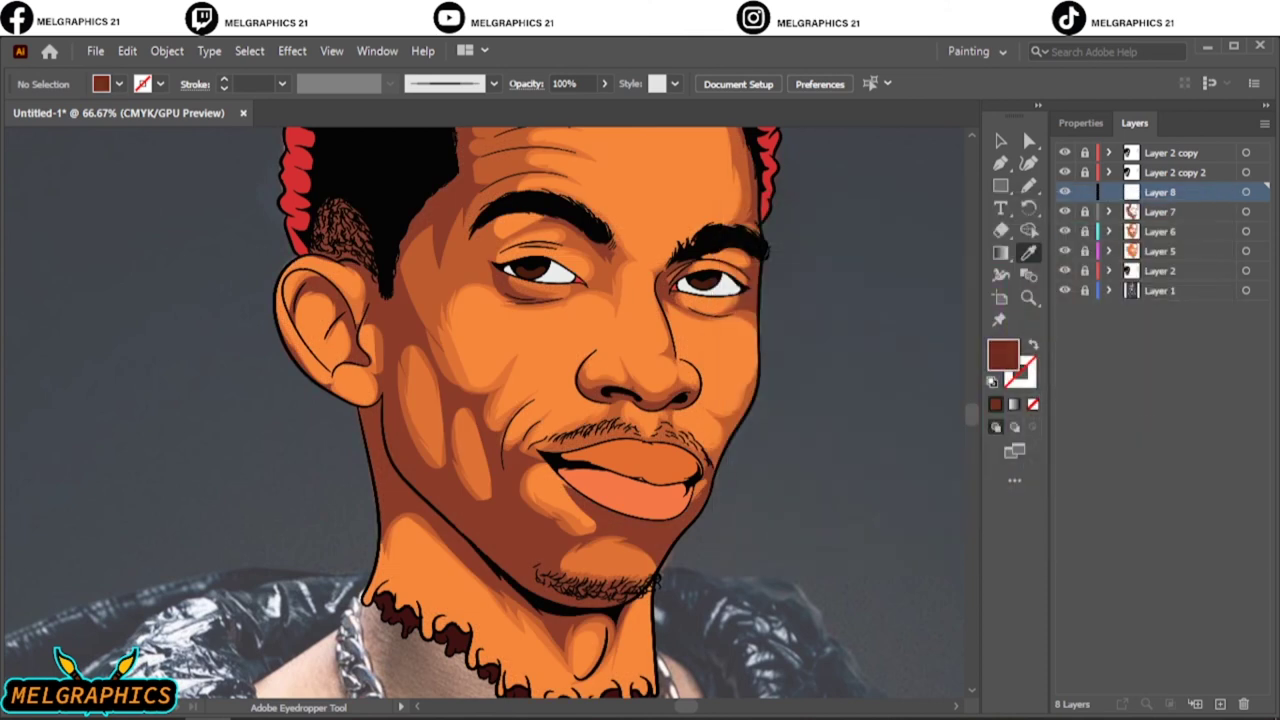
scroll(600, 560, up, 4)
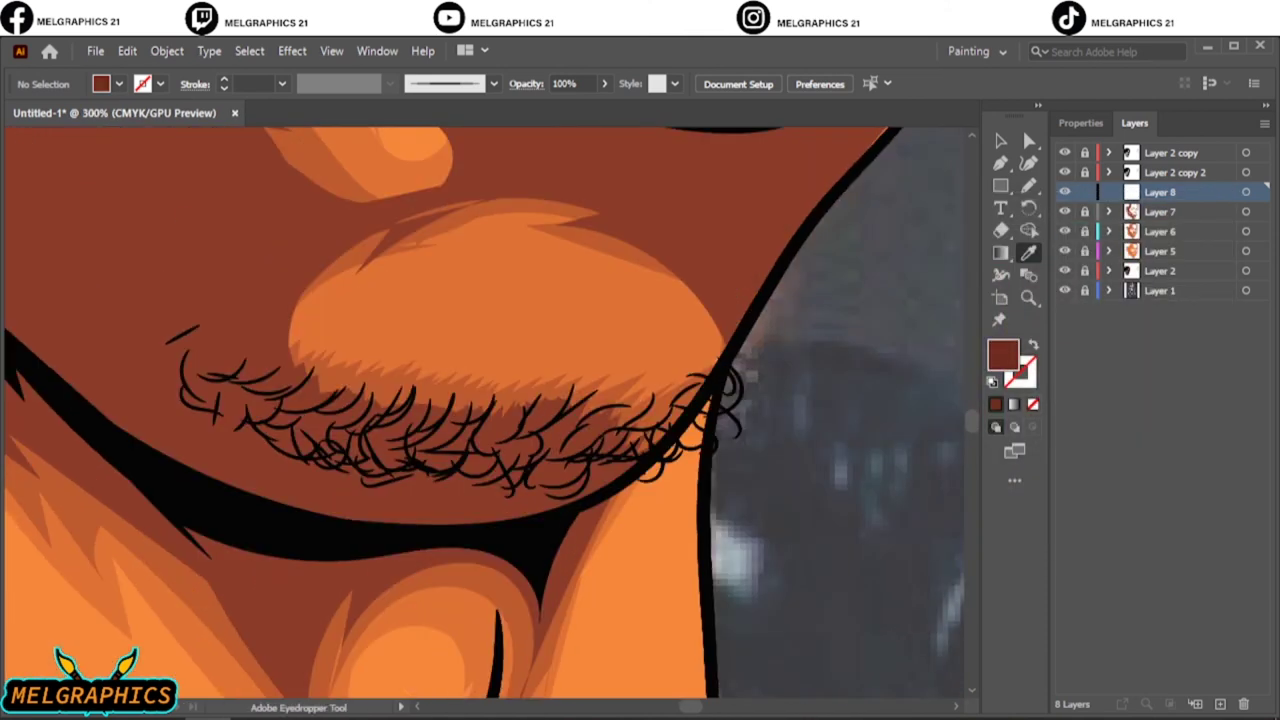
key(n)
Step: Paint dark shading beneath the chin beard and below the lower lip
drag(680, 410, 150, 400)
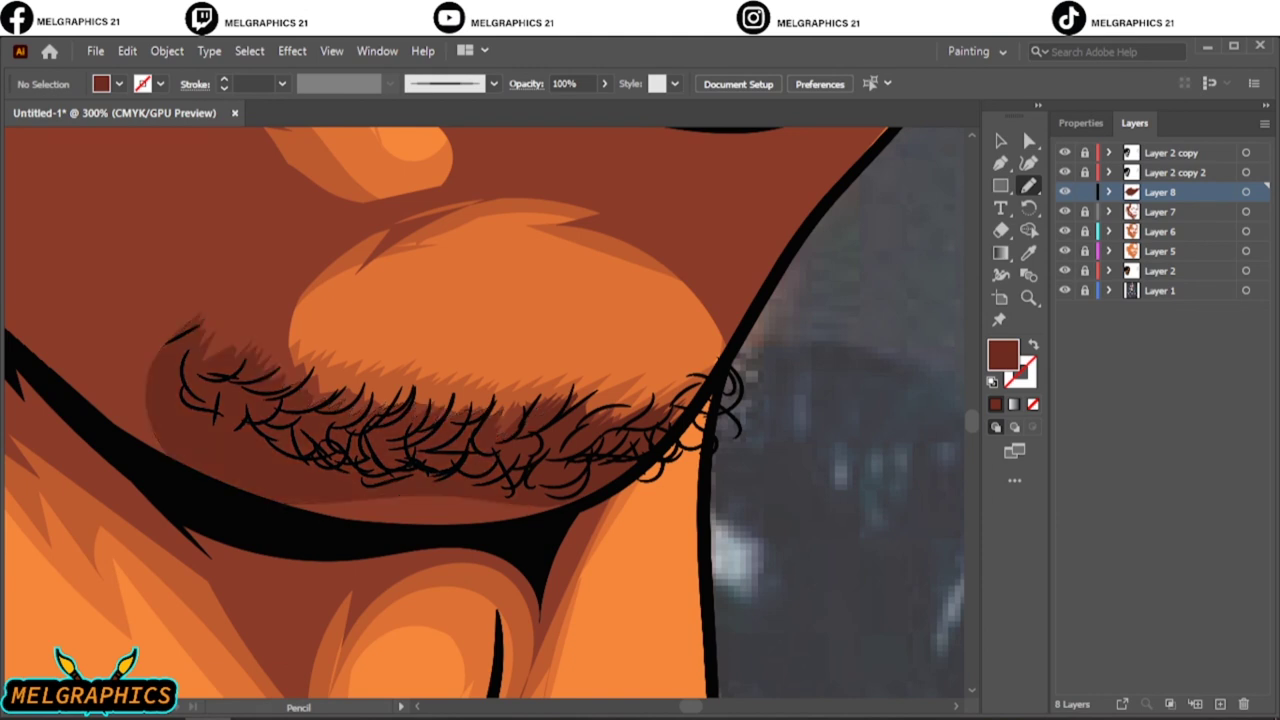
drag(560, 505, 300, 490)
scroll(485, 410, up, 5)
drag(345, 298, 490, 340)
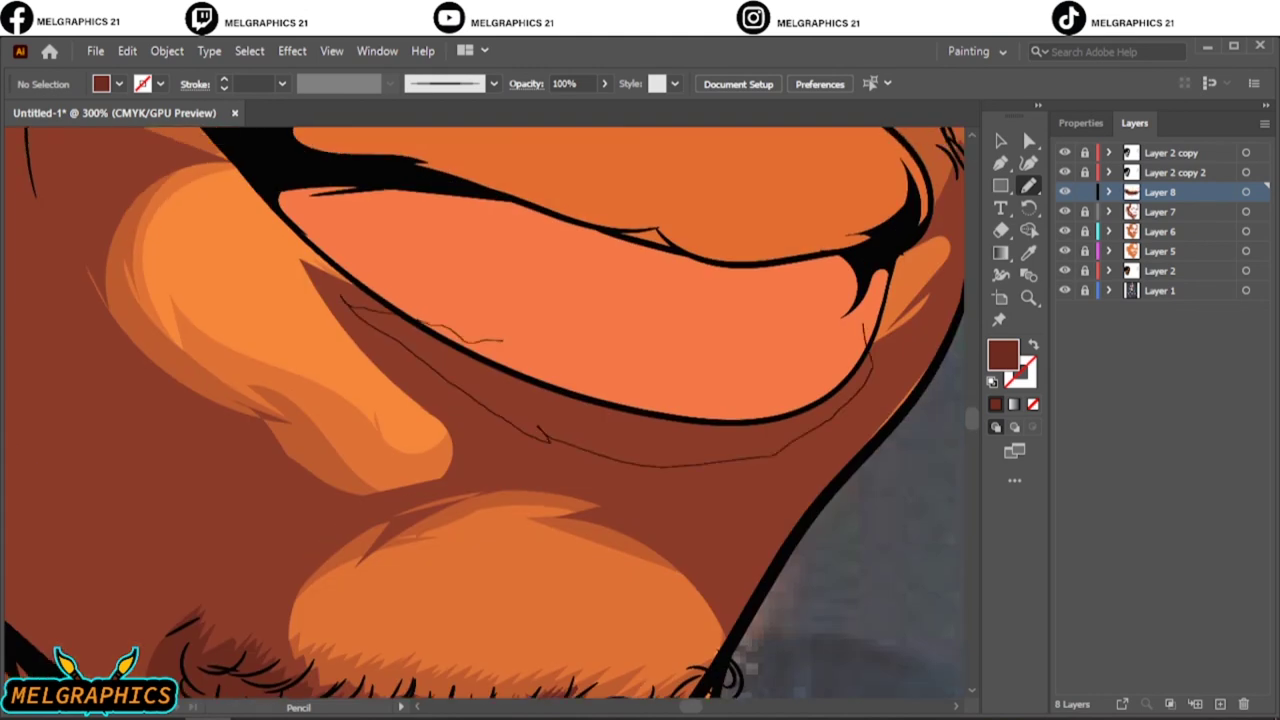
key(ctrl+0)
click(1065, 290)
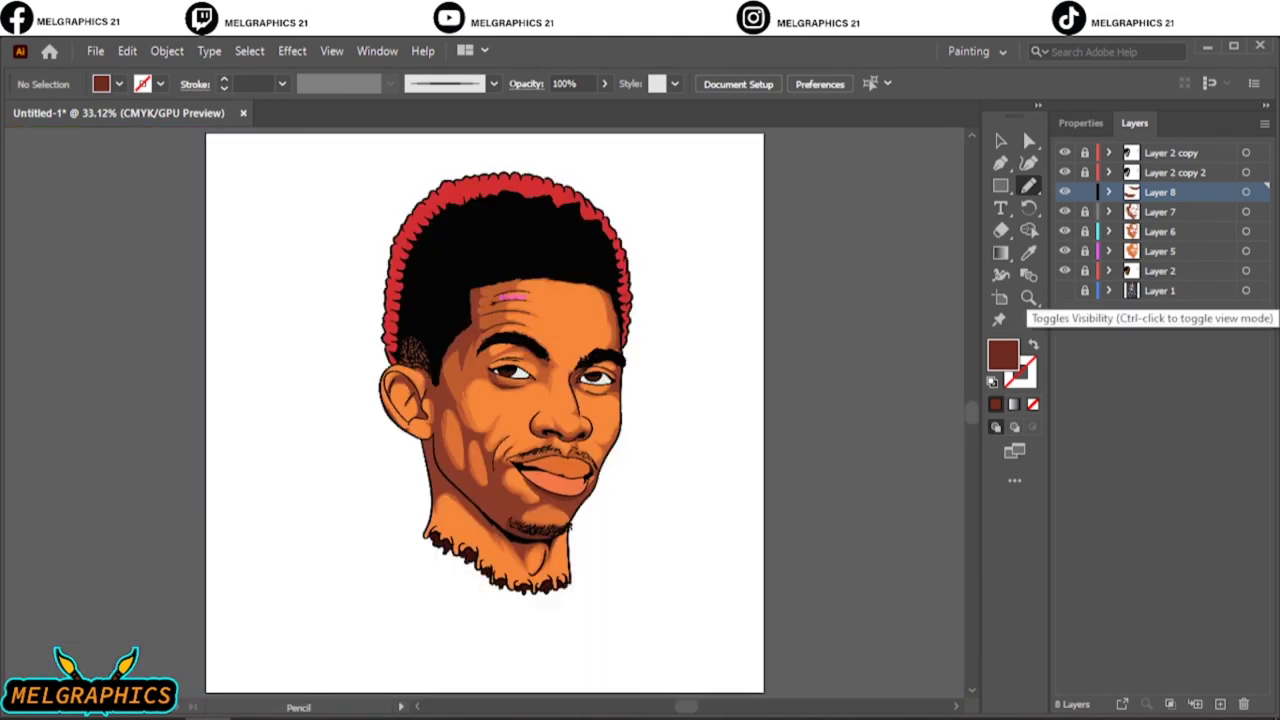
Step: Shade the right and left halves of the moustache
scroll(590, 460, up, 3)
scroll(590, 460, up, 6)
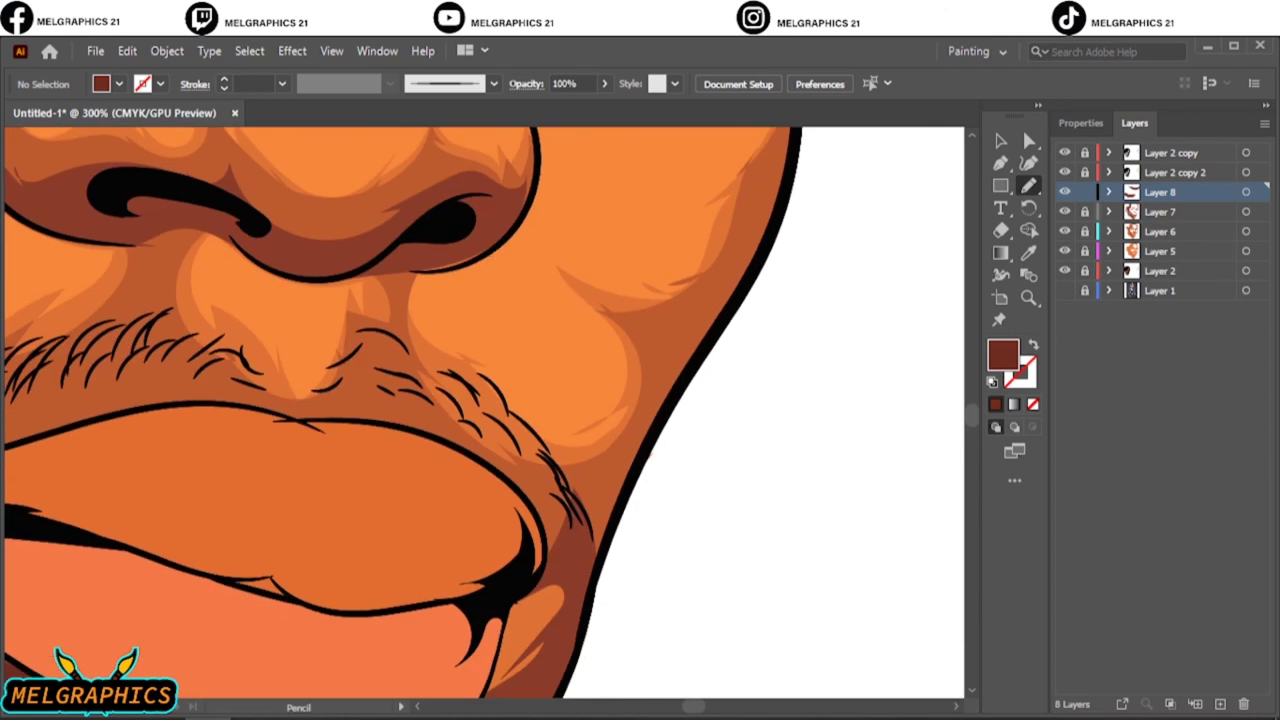
drag(300, 410, 480, 460)
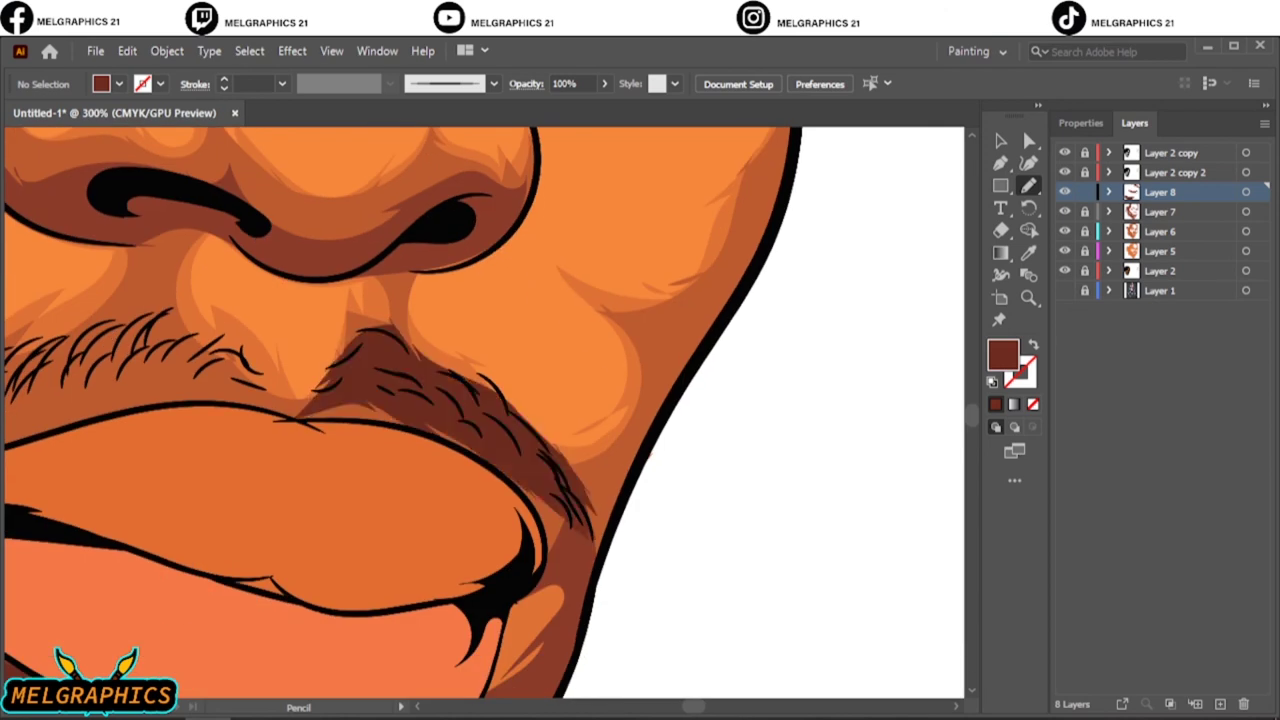
scroll(485, 410, left, 5)
mouse_move(106, 440)
mouse_down()
mouse_move(165, 430)
mouse_move(104, 444)
mouse_up()
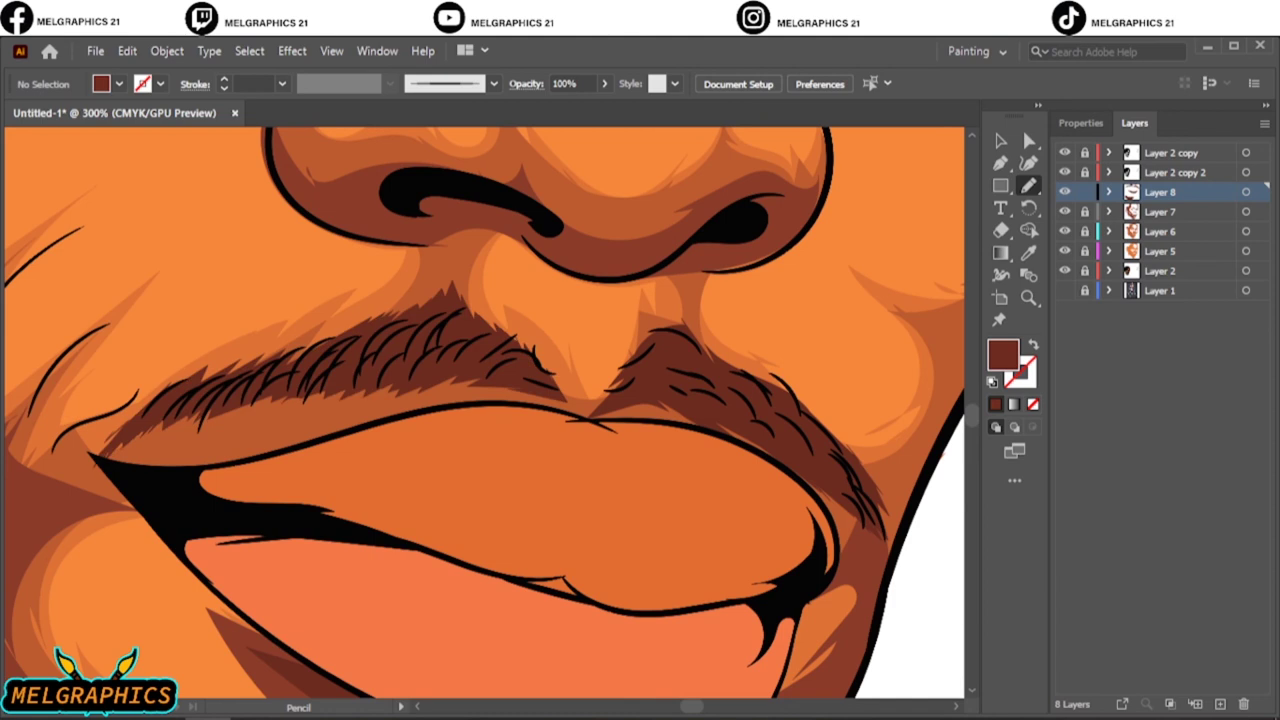
Step: Add shading along the lower moustache and under the nostril
key(ctrl+0)
scroll(520, 440, up, 10)
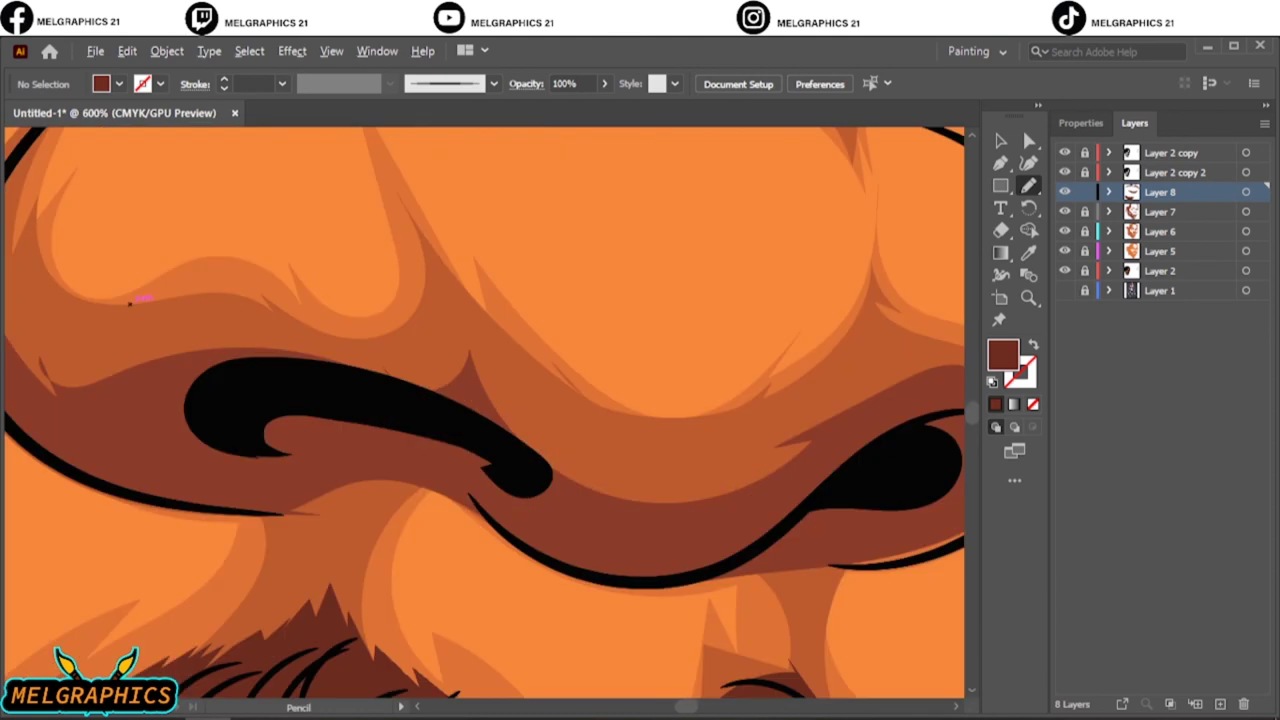
drag(482, 482, 490, 492)
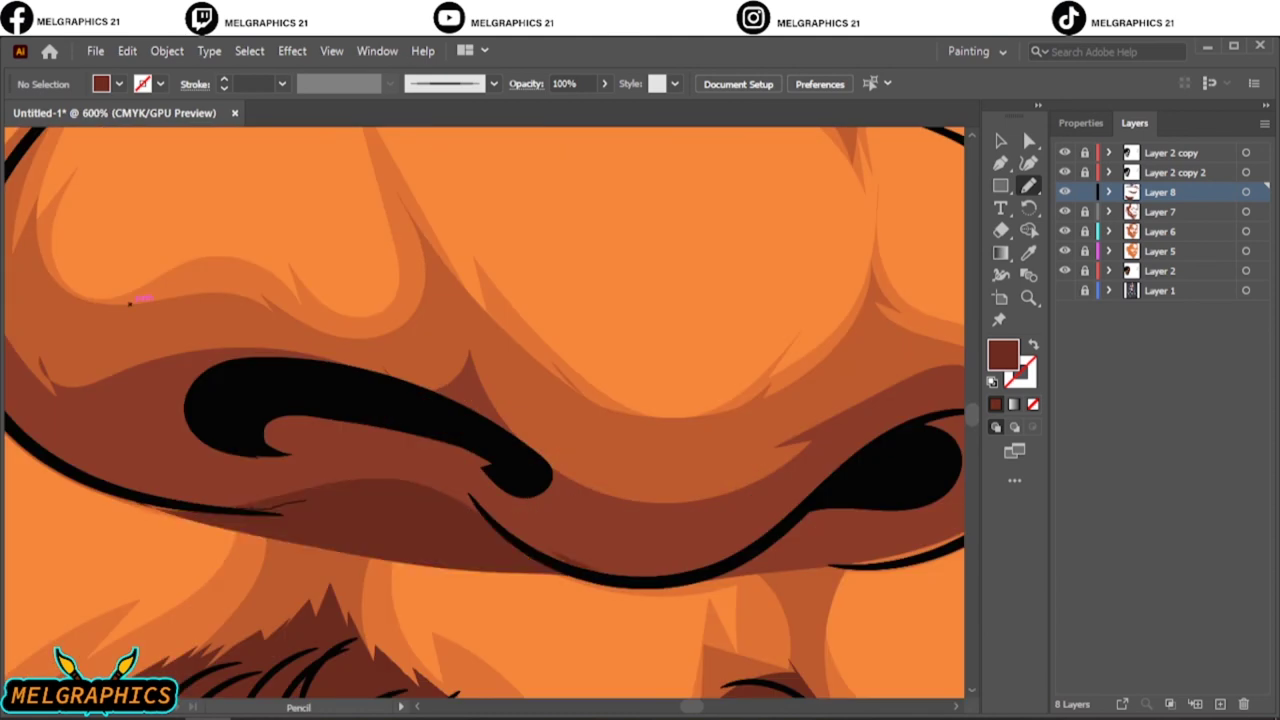
mouse_move(152, 490)
mouse_down()
mouse_move(470, 406)
mouse_move(860, 450)
mouse_up()
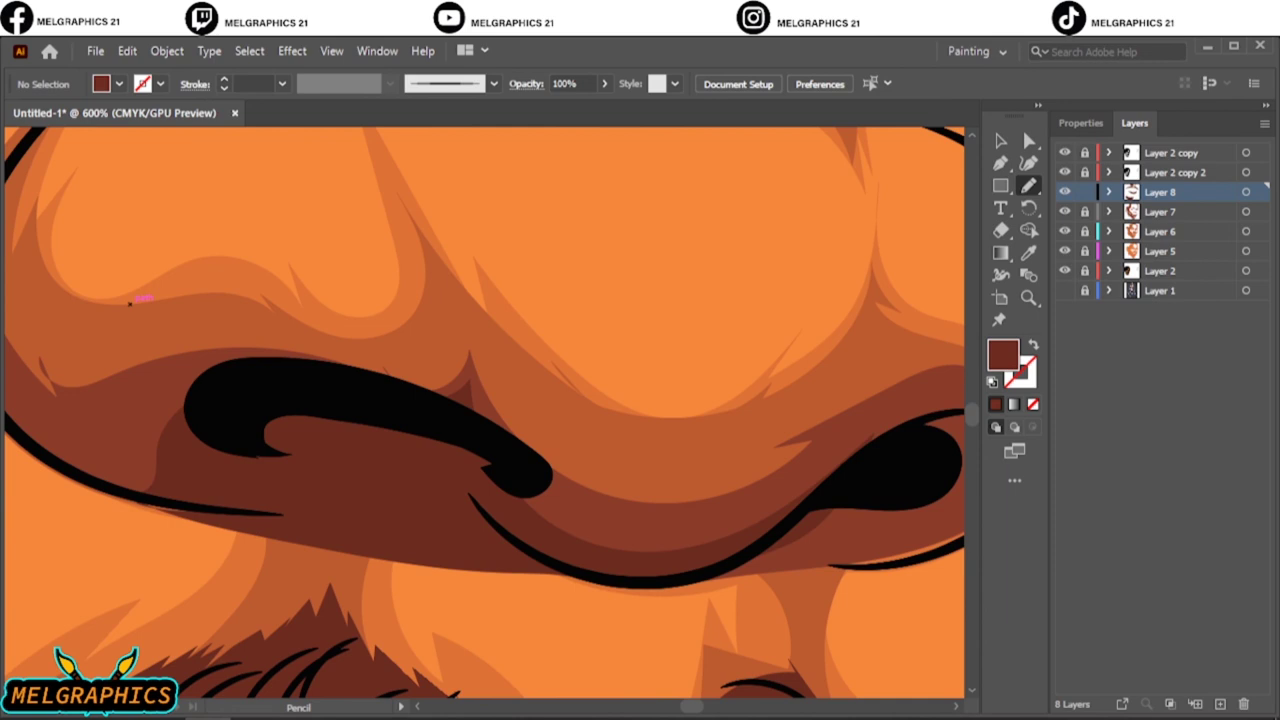
scroll(532, 444, right, 5)
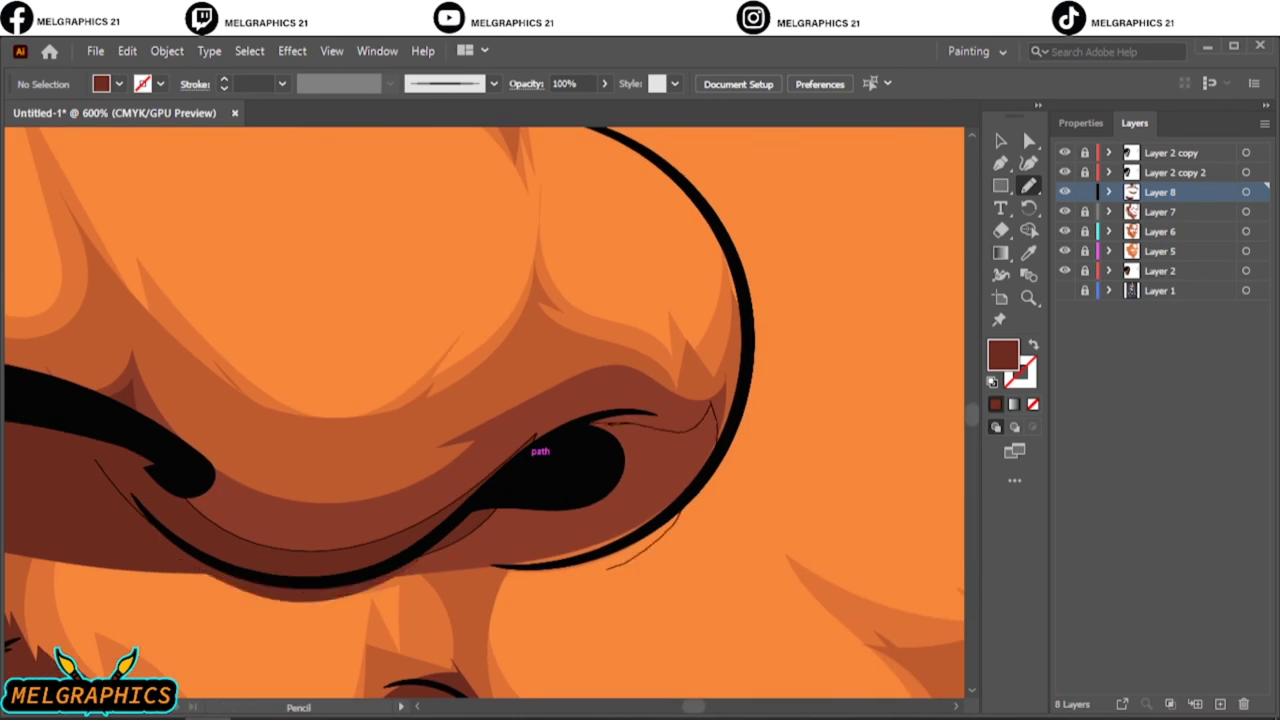
drag(590, 424, 345, 600)
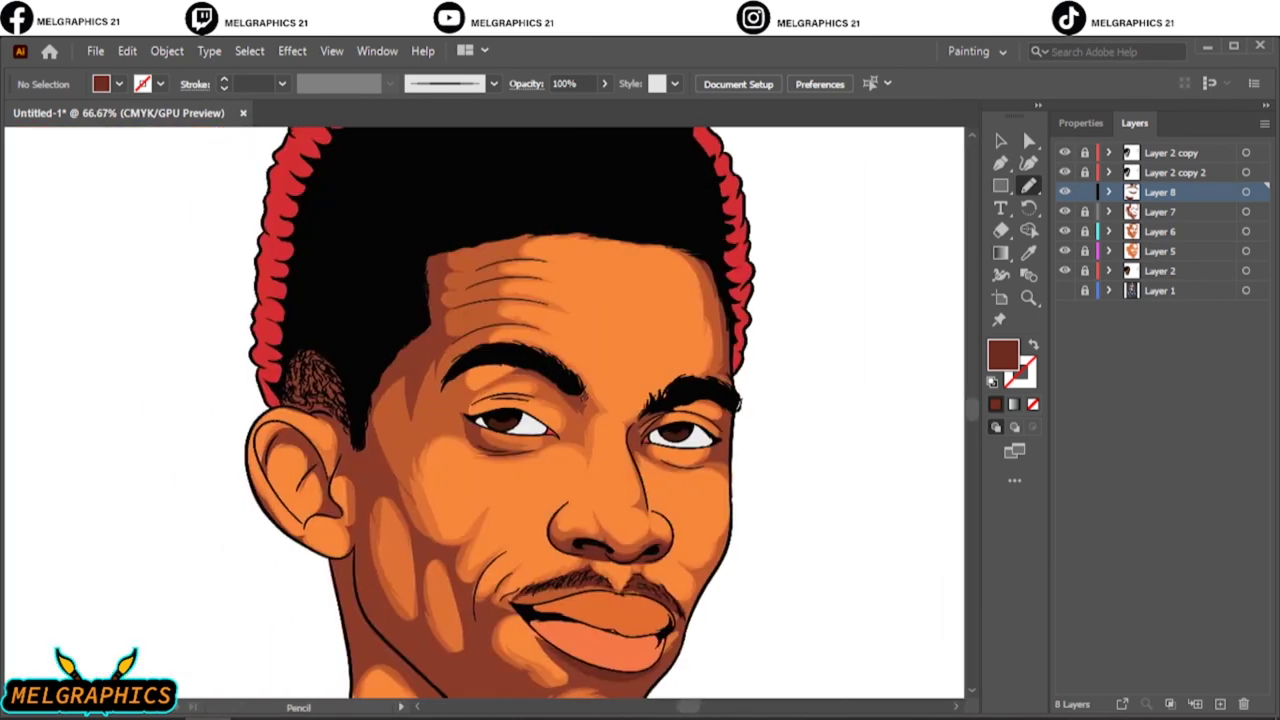
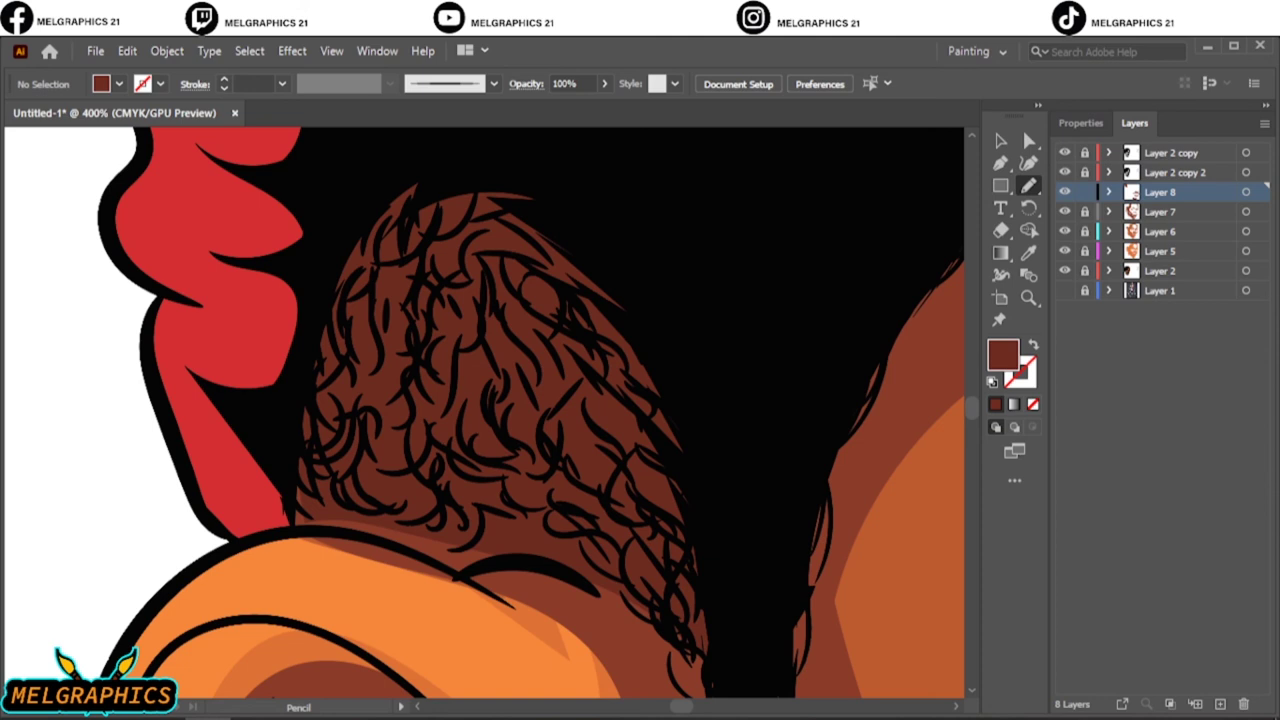
Step: Draw a dark hair strand with the Pencil along the forehead hairline of the portrait
key(ctrl+0)
scroll(265, 437, up, 4)
mouse_move(852, 318)
mouse_down()
mouse_move(614, 282)
mouse_move(502, 285)
mouse_up()
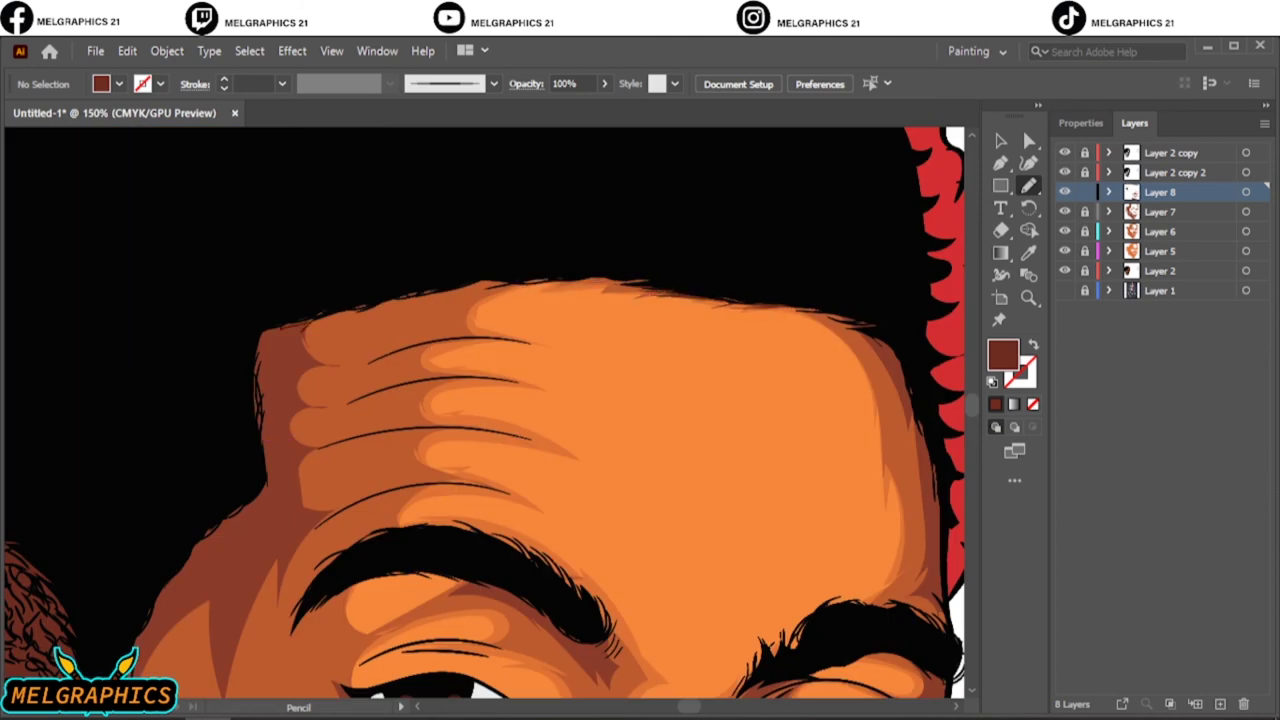
scroll(485, 410, down, 3)
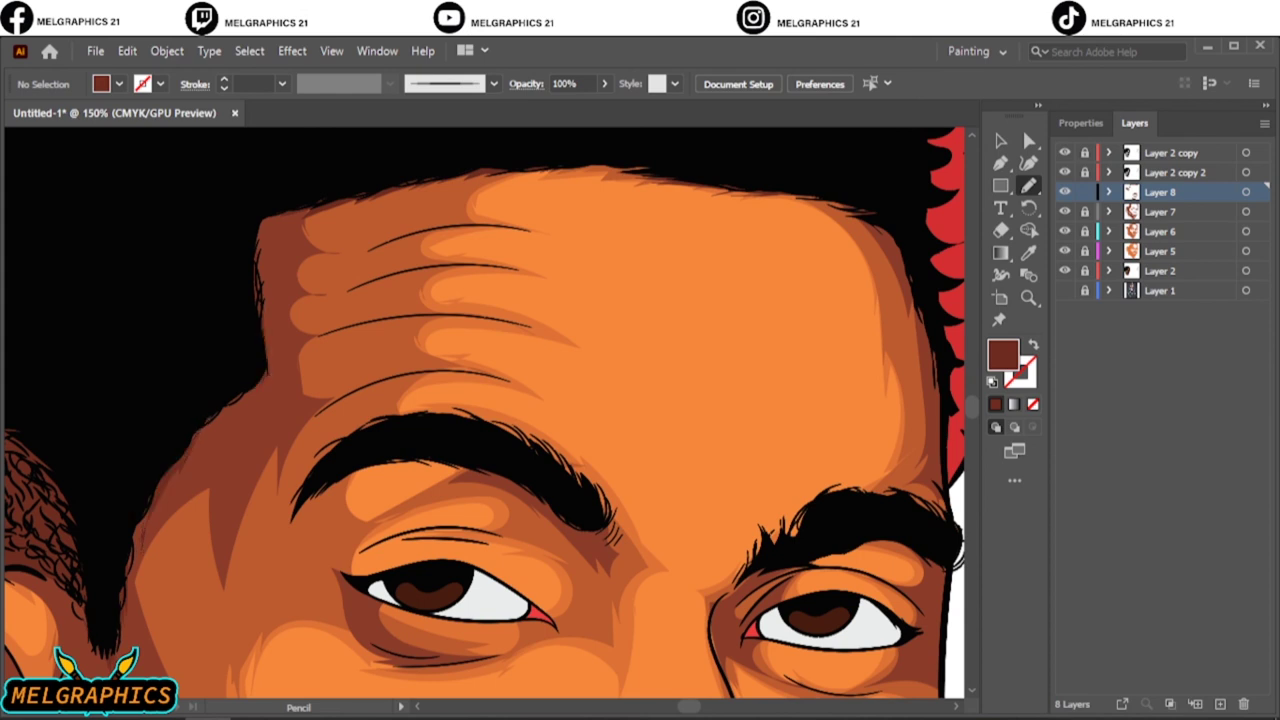
key(ctrl+0)
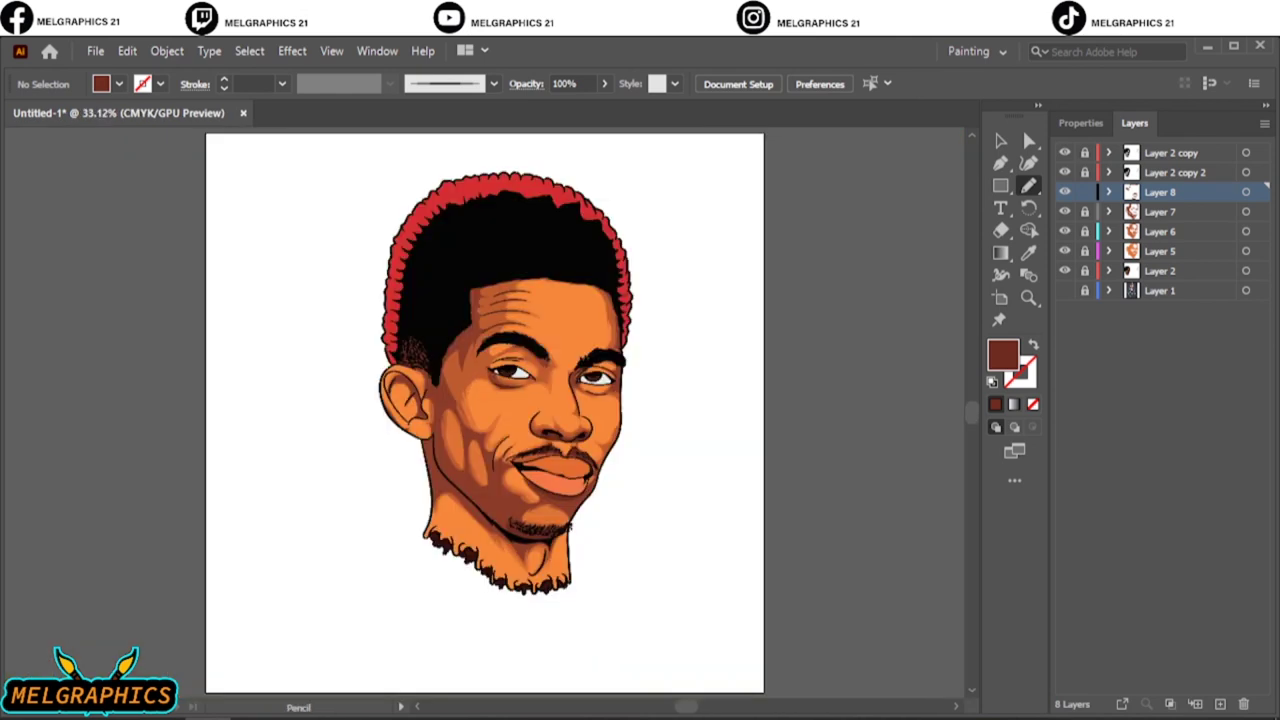
Step: Lock Layer 8, add a new layer above Layer 2, and sample the skin orange as fill
click(1084, 191)
click(1160, 271)
click(1220, 704)
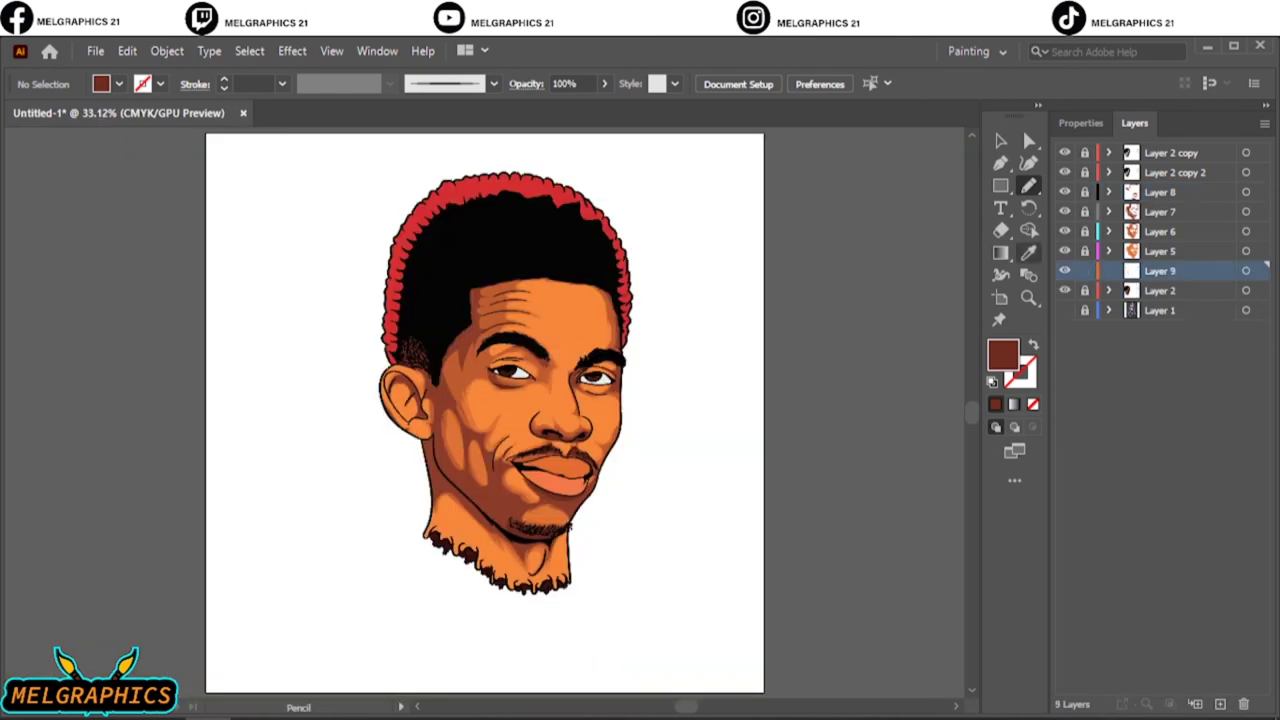
key(i)
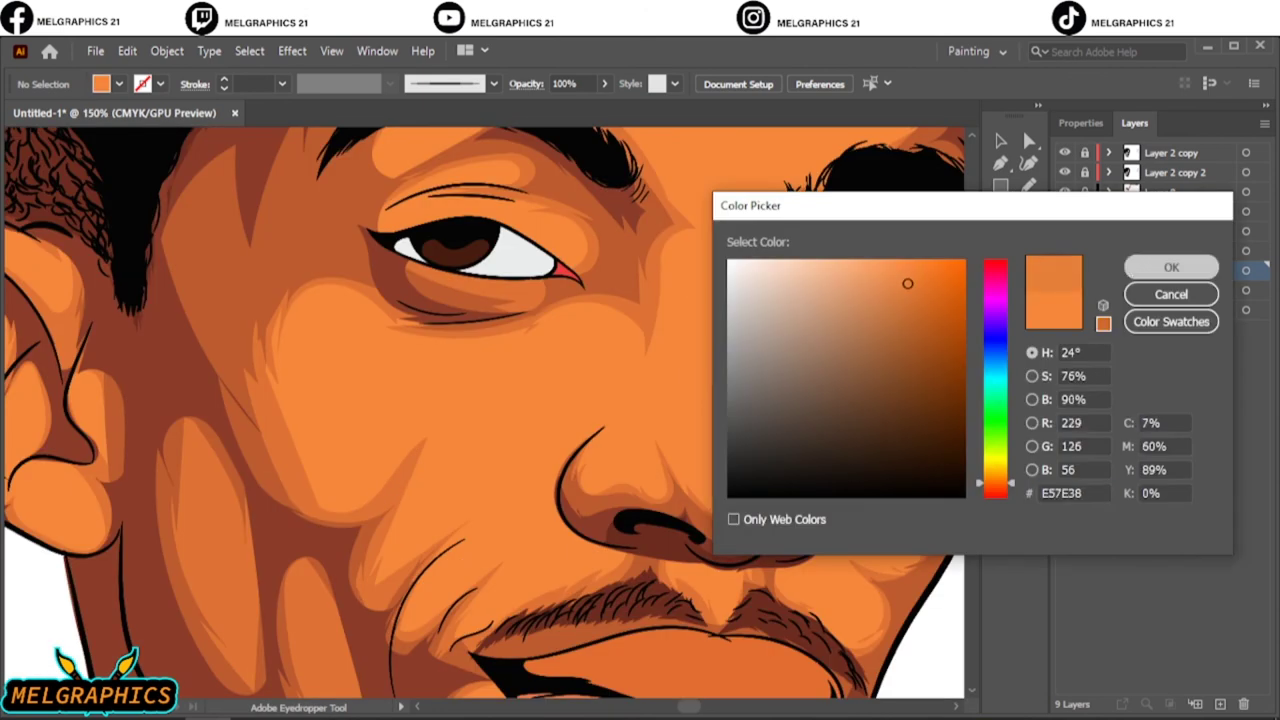
key(Return)
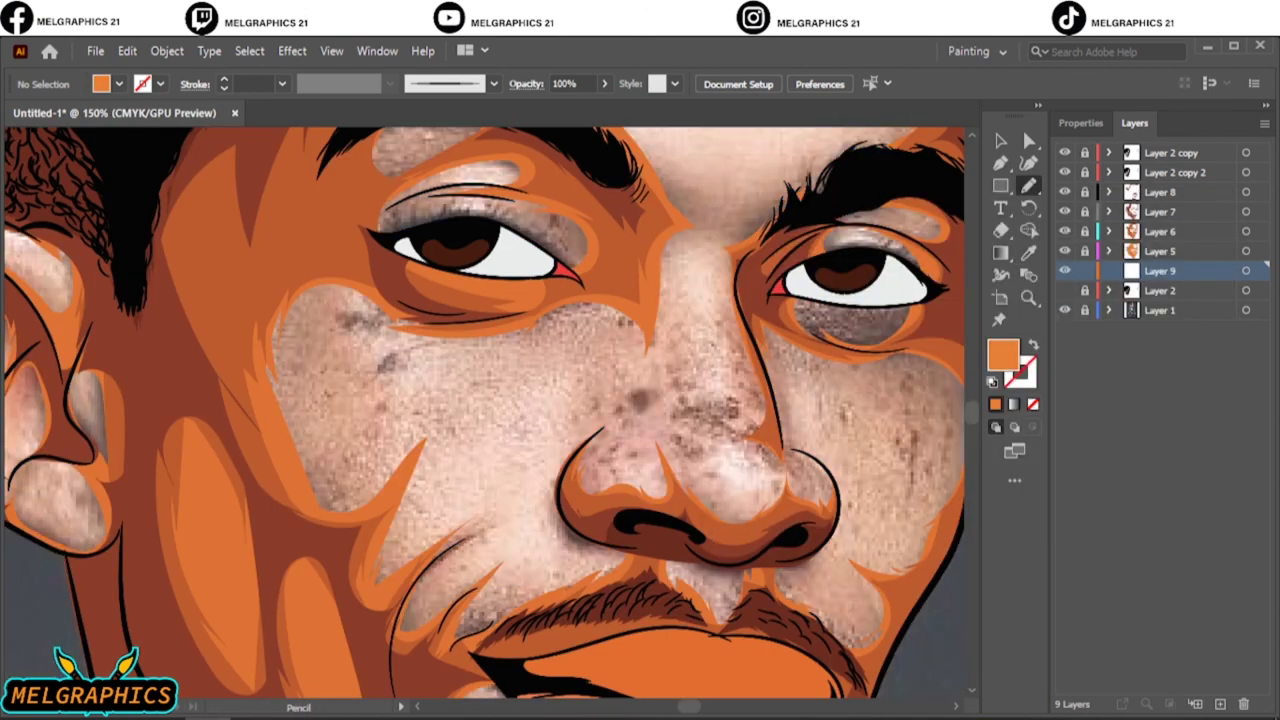
click(1064, 290)
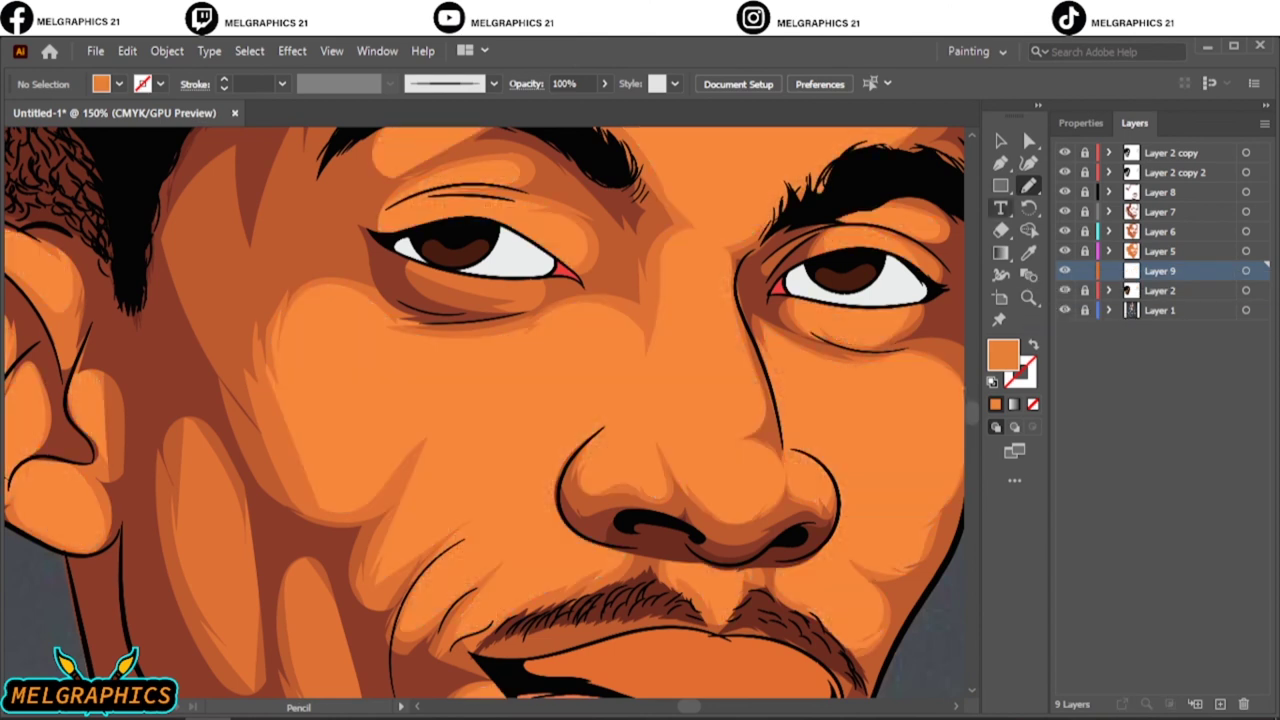
double_click(1003, 354)
key(Return)
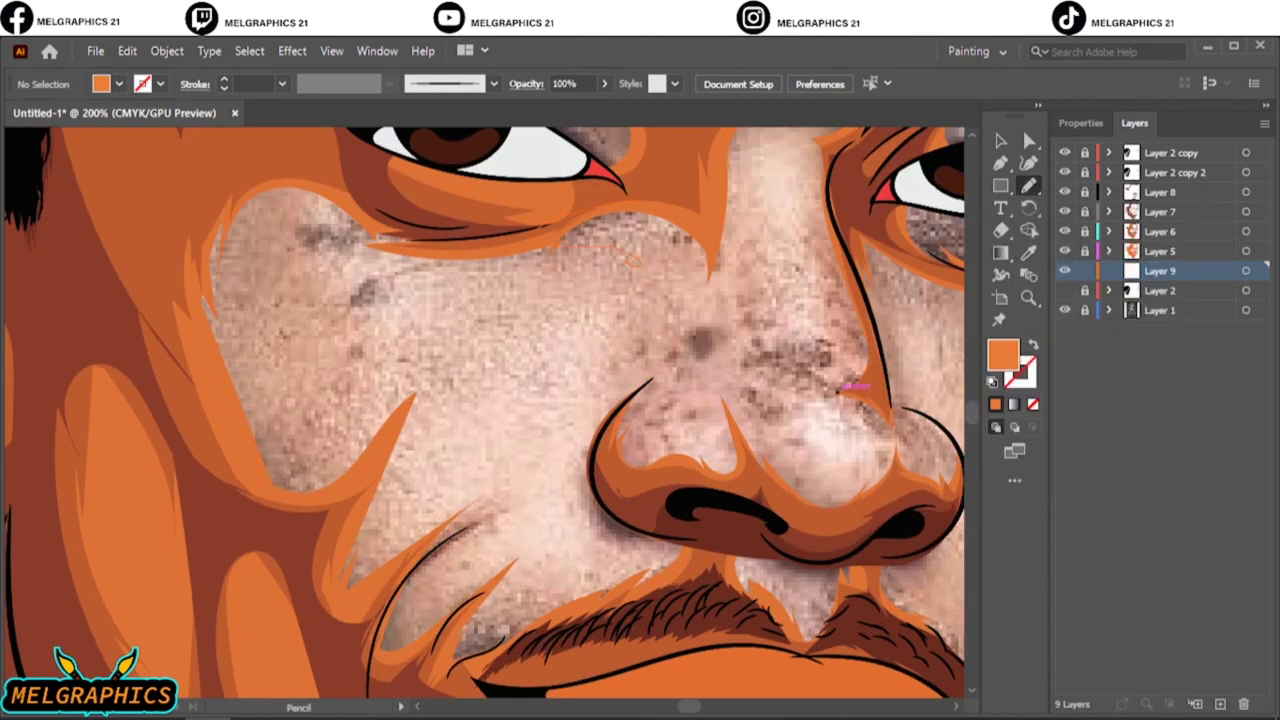
Step: Draw orange highlight shapes over the nose bridge, left cheek and forehead
drag(630, 261, 632, 262)
drag(340, 250, 590, 458)
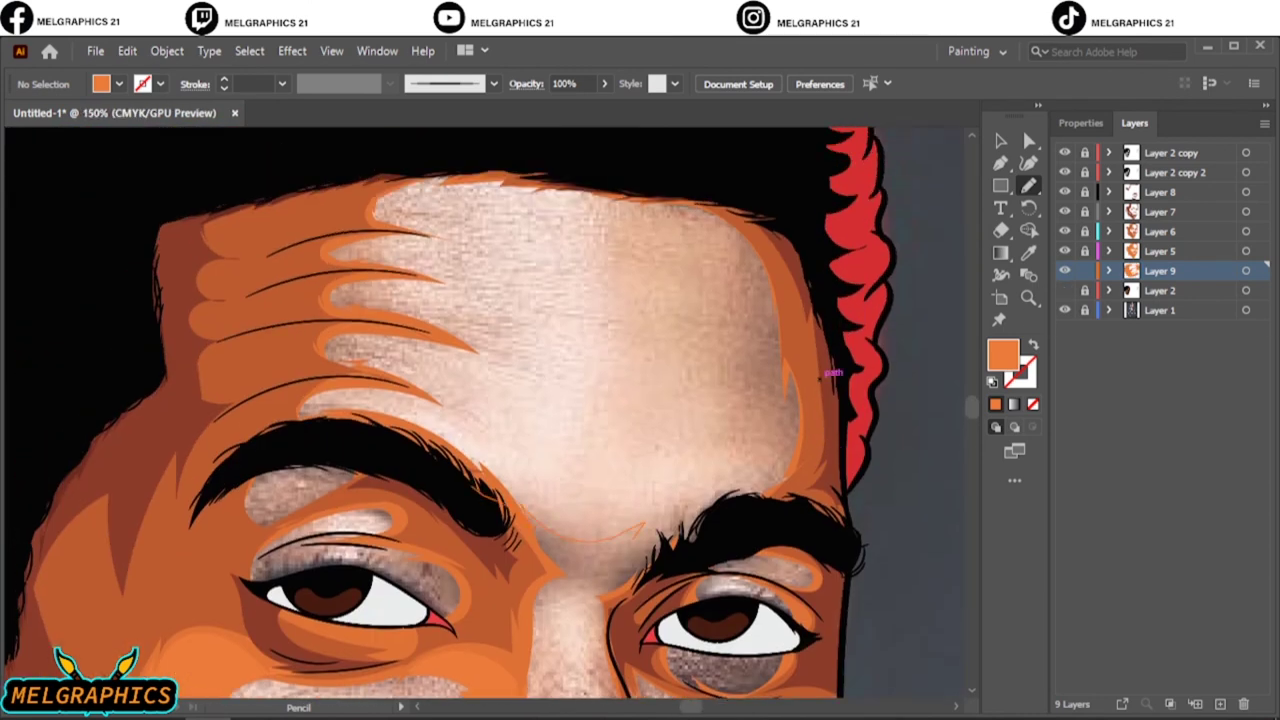
mouse_move(640, 525)
mouse_down()
mouse_move(705, 375)
mouse_move(835, 470)
mouse_up()
drag(826, 376, 826, 376)
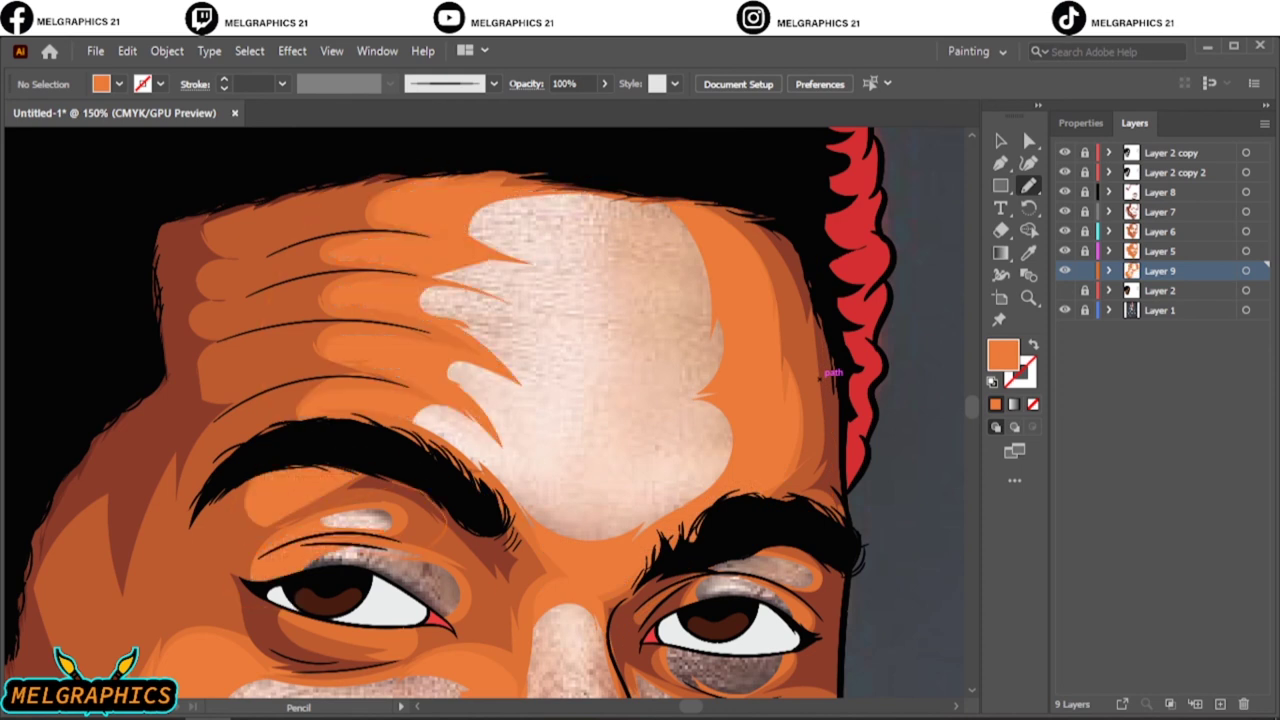
scroll(826, 376, down, 3)
scroll(826, 376, up, 2)
Step: Add orange highlights on the nose bridge, nostril, below the nose, left jaw and lower-right chin
drag(245, 375, 433, 425)
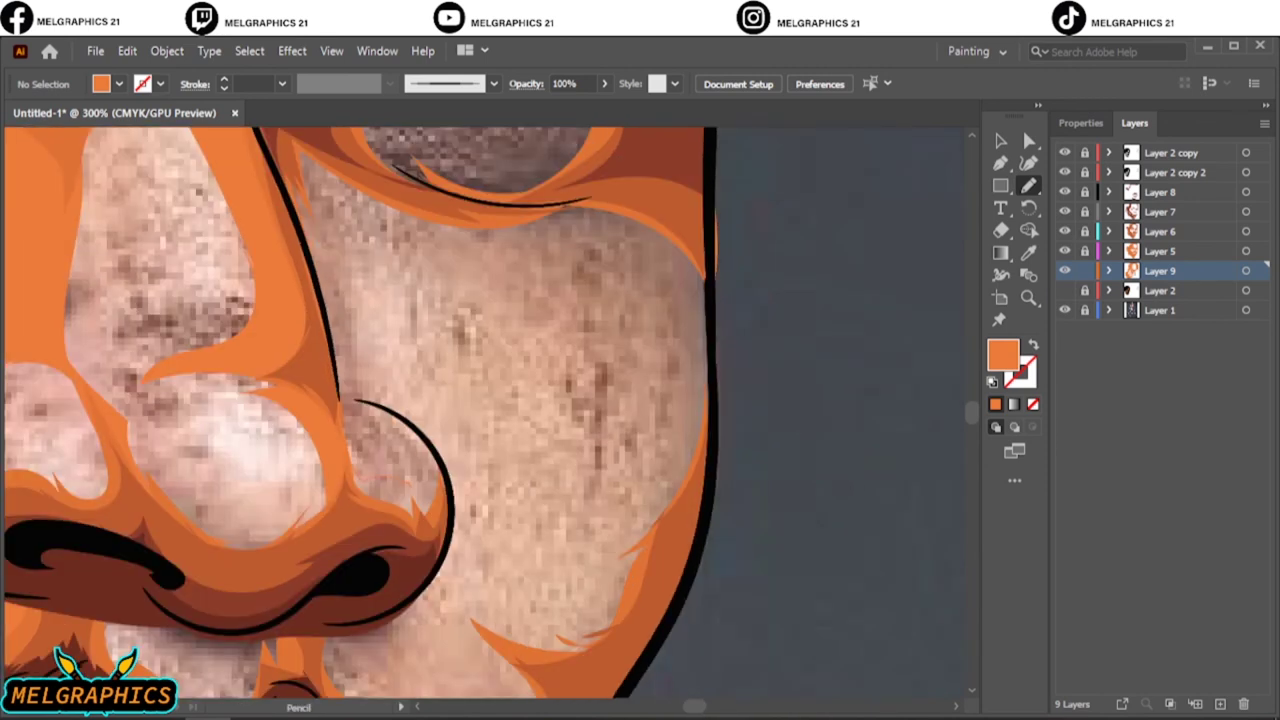
drag(345, 398, 412, 535)
drag(365, 305, 410, 405)
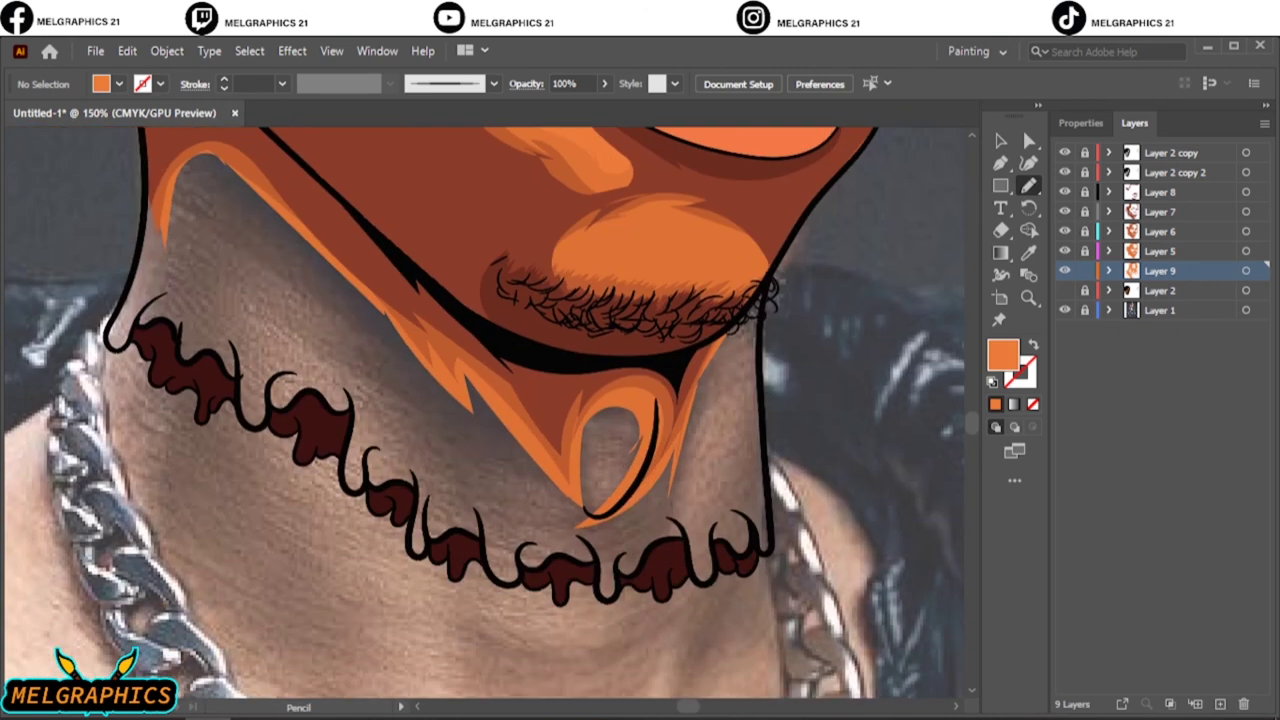
mouse_move(155, 175)
mouse_down()
mouse_move(540, 505)
mouse_move(330, 135)
mouse_up()
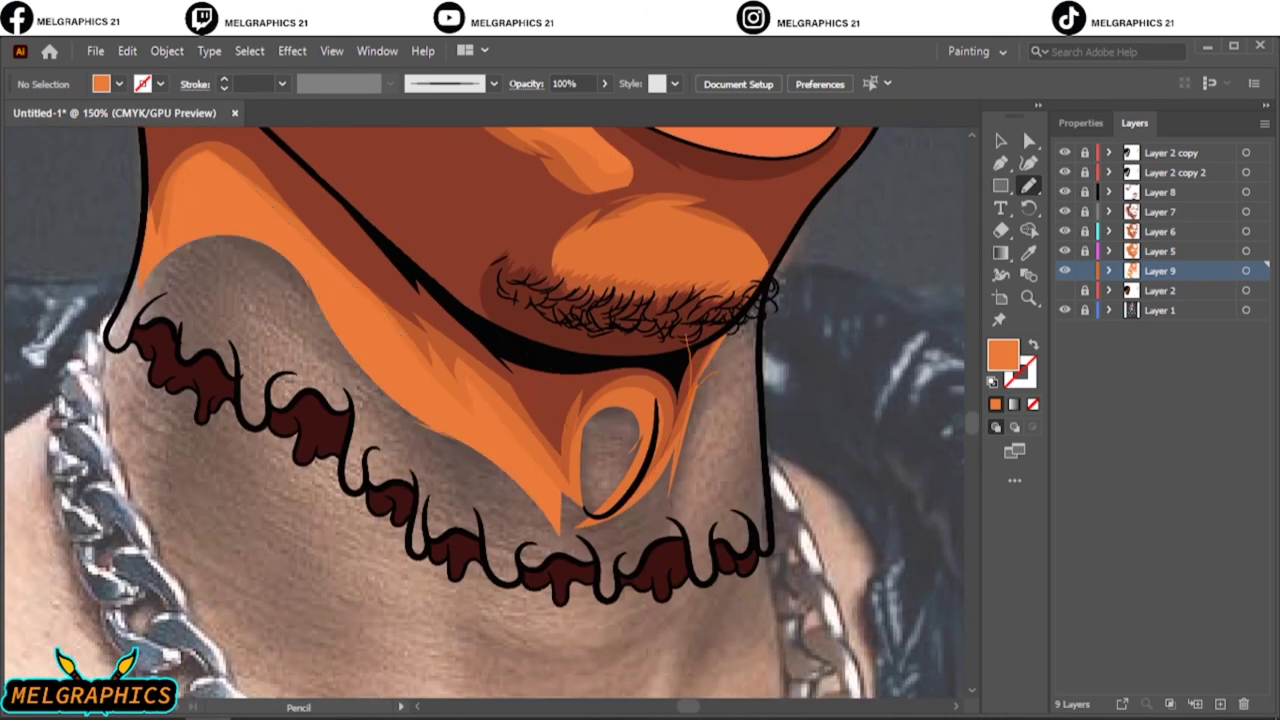
mouse_move(700, 390)
mouse_down()
mouse_move(595, 555)
mouse_move(670, 455)
mouse_up()
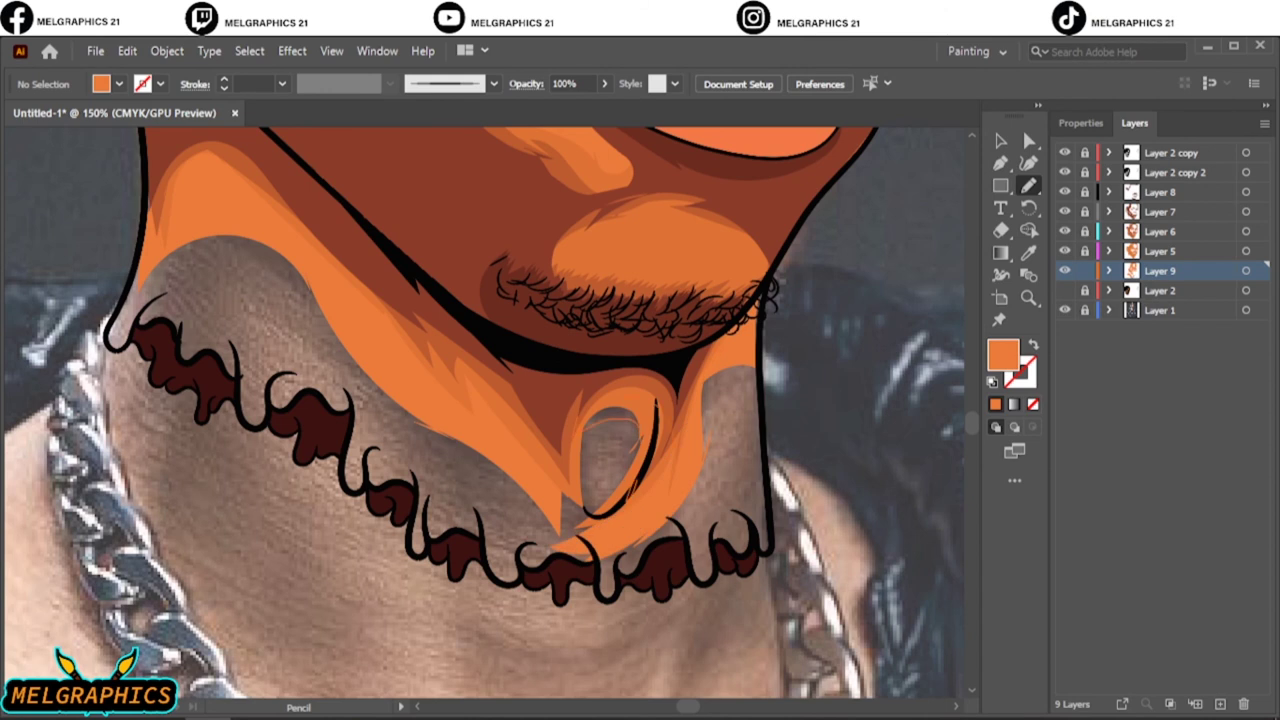
key(ctrl+0)
click(1064, 310)
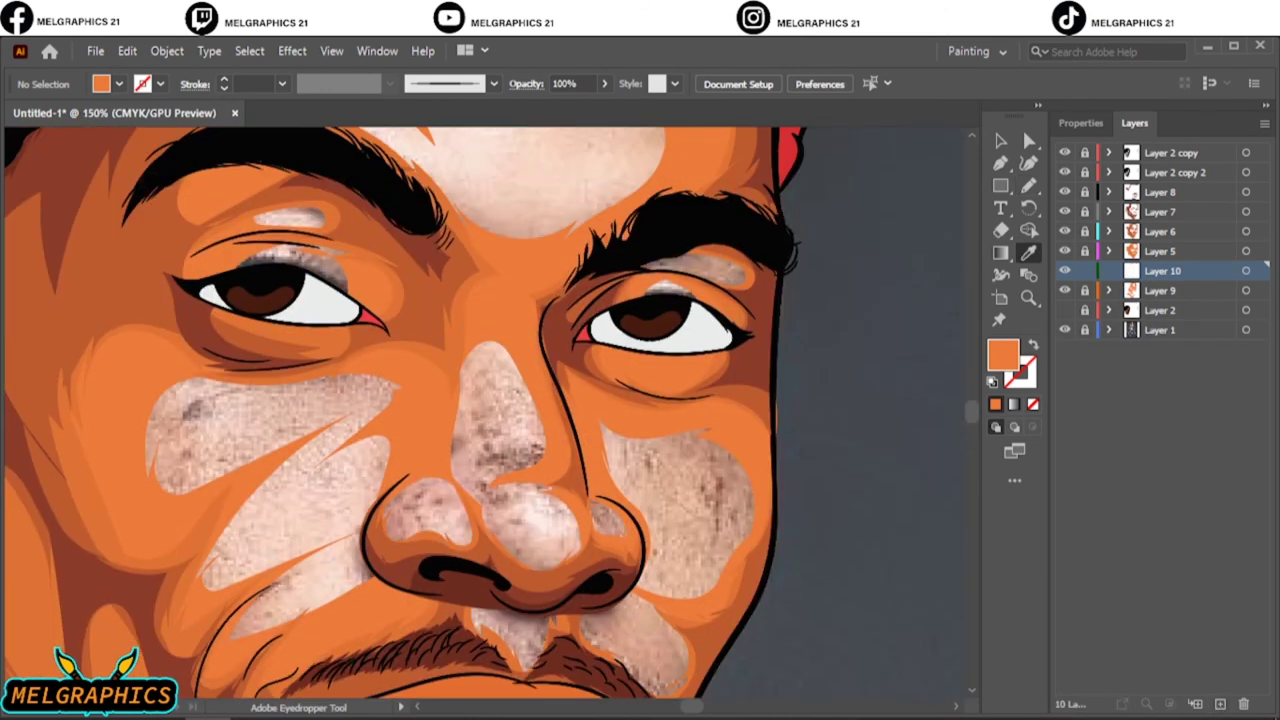
Step: Set a lighter orange fill for the second set of highlights
double_click(1003, 354)
key(Return)
key(n)
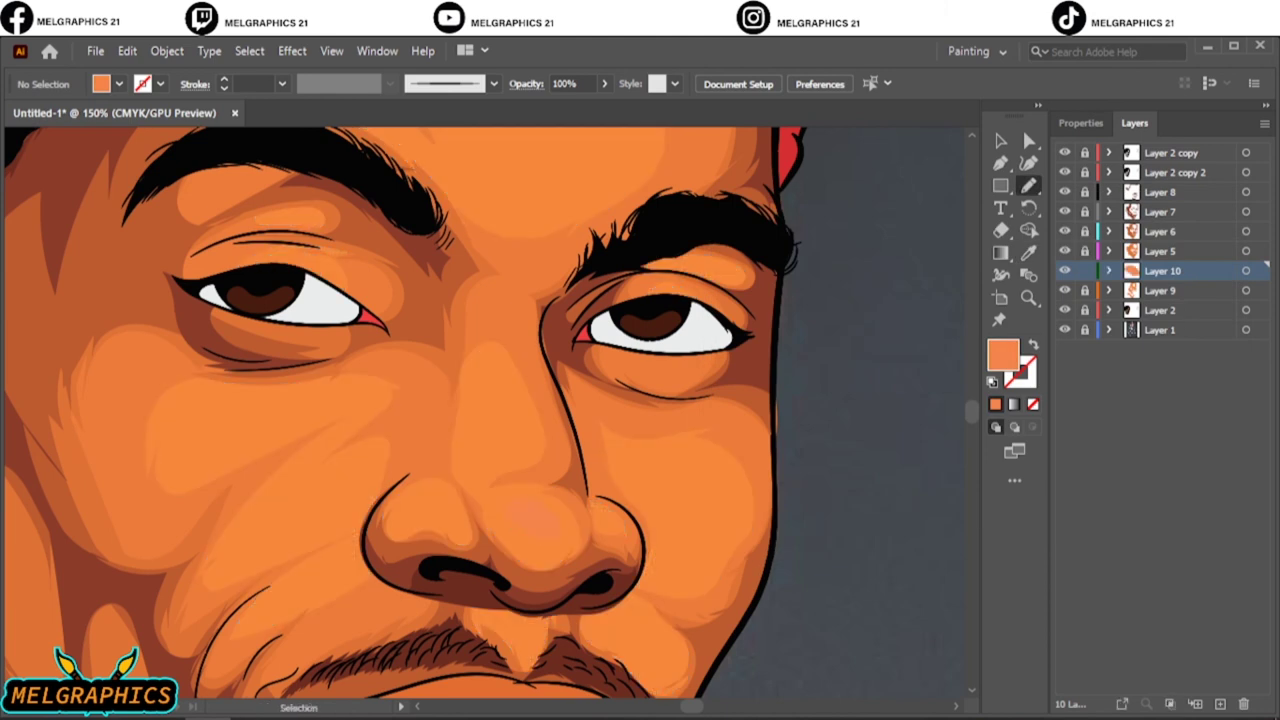
key(ctrl+plus)
key(i)
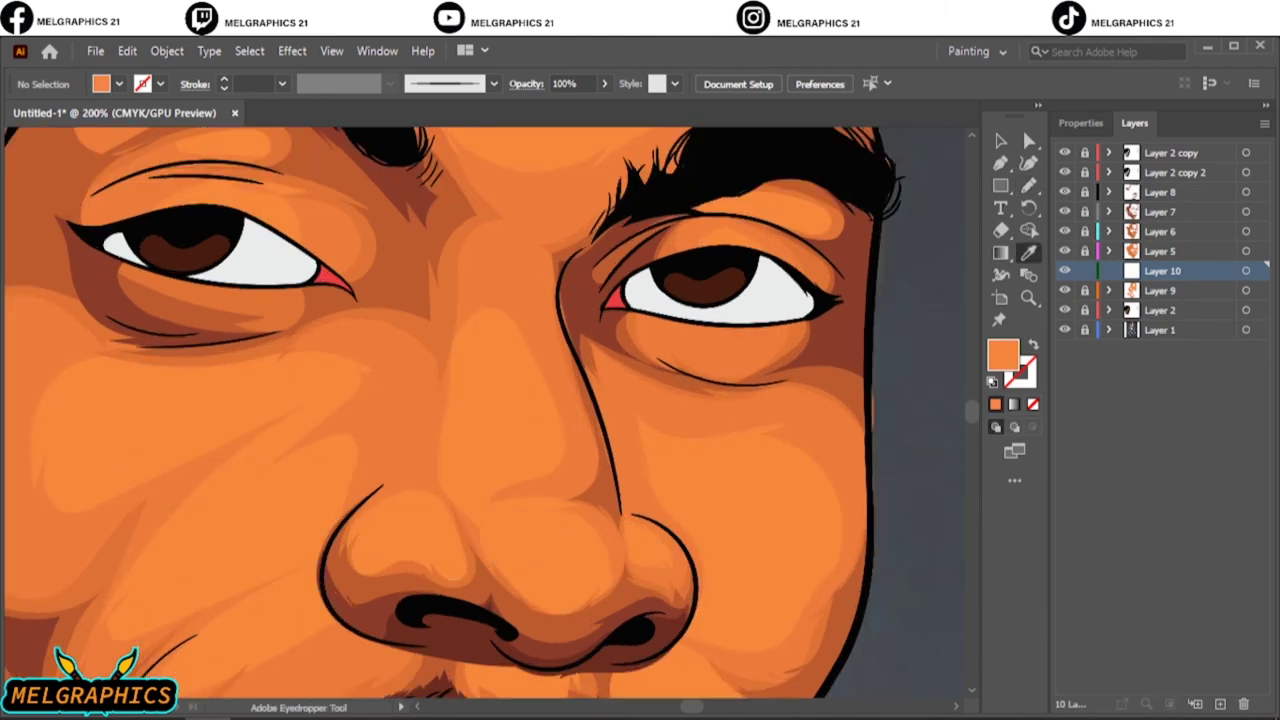
double_click(1003, 354)
key(Return)
key(n)
Step: Draw pale orange highlights on the nose tip, nose bridge and side of the nose
drag(528, 540, 524, 552)
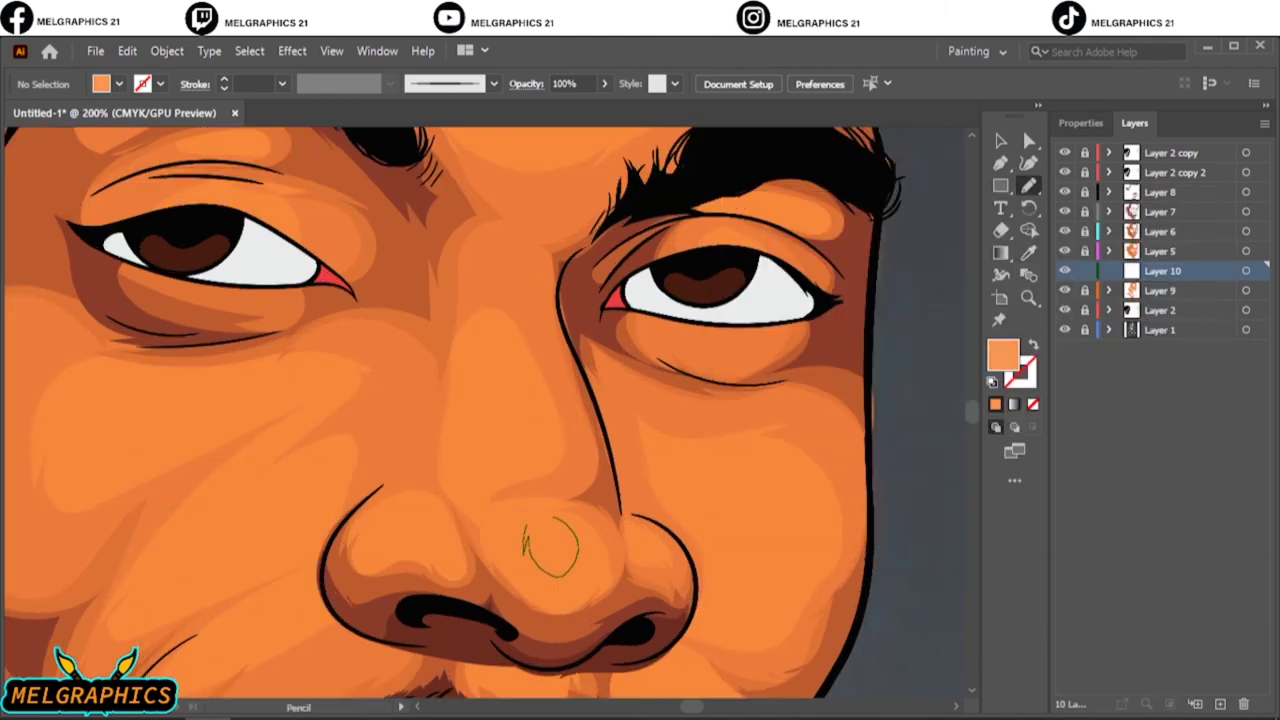
drag(505, 332, 532, 445)
drag(712, 492, 727, 538)
key(ctrl+minus)
key(ctrl+minus)
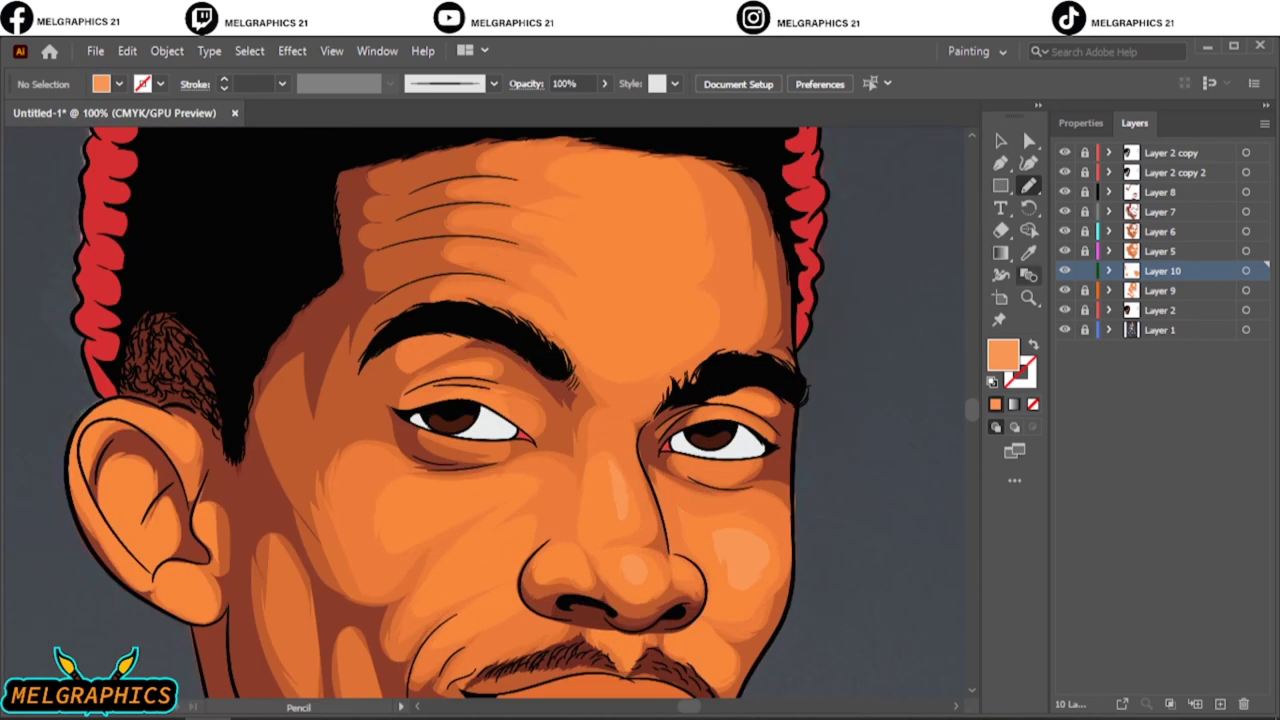
click(1064, 310)
drag(650, 358, 650, 360)
Step: Hide the reference photo and select all the pale highlight shapes on Layer 10
scroll(650, 360, down, 3)
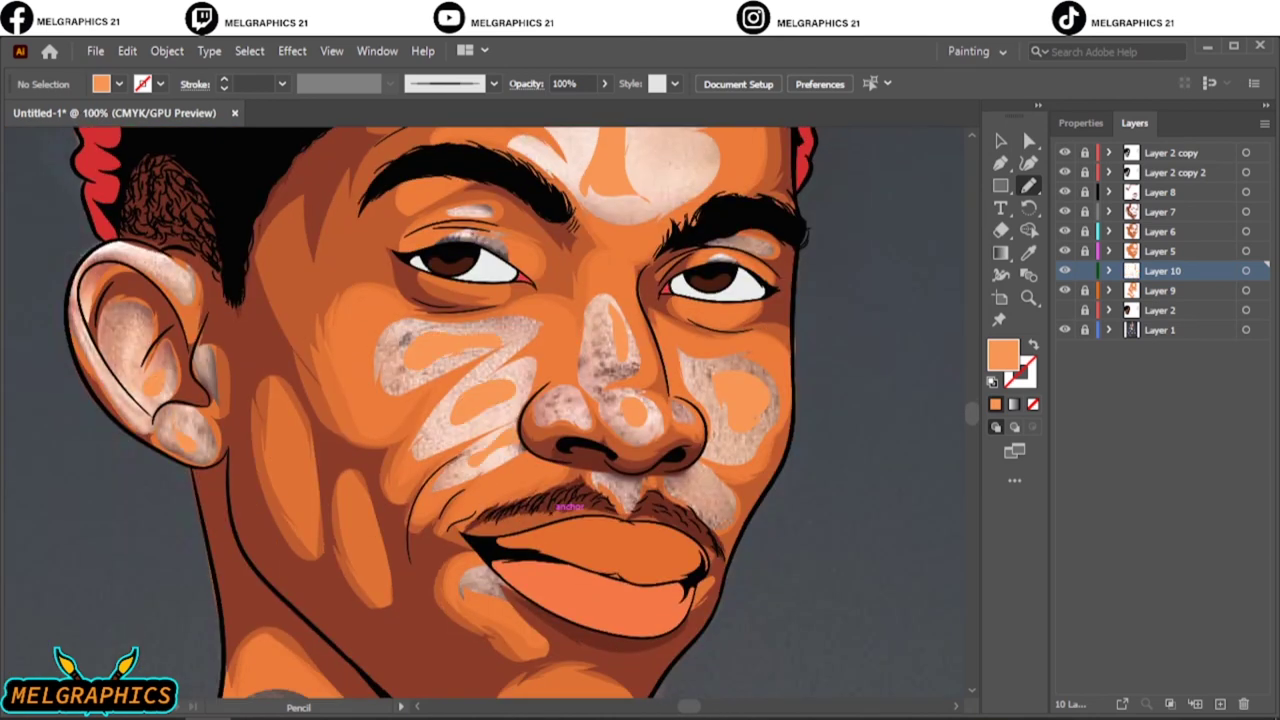
scroll(562, 502, down, 6)
key(ctrl+0)
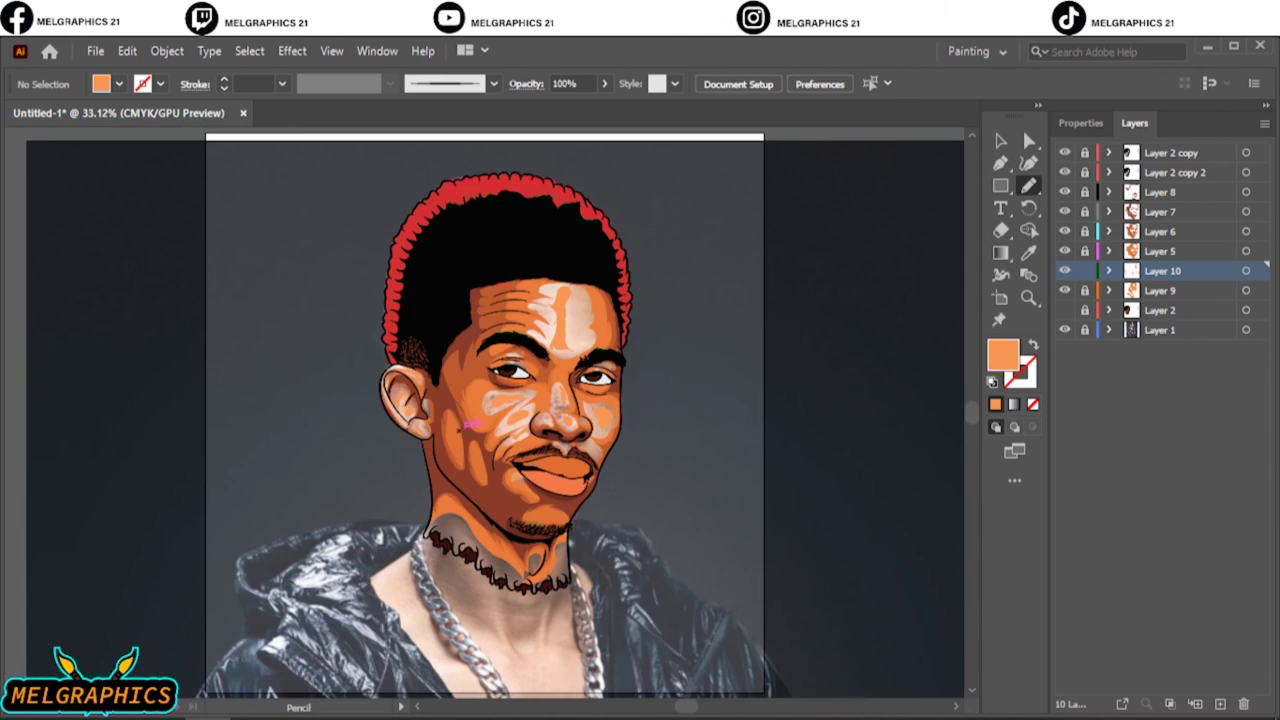
click(1064, 329)
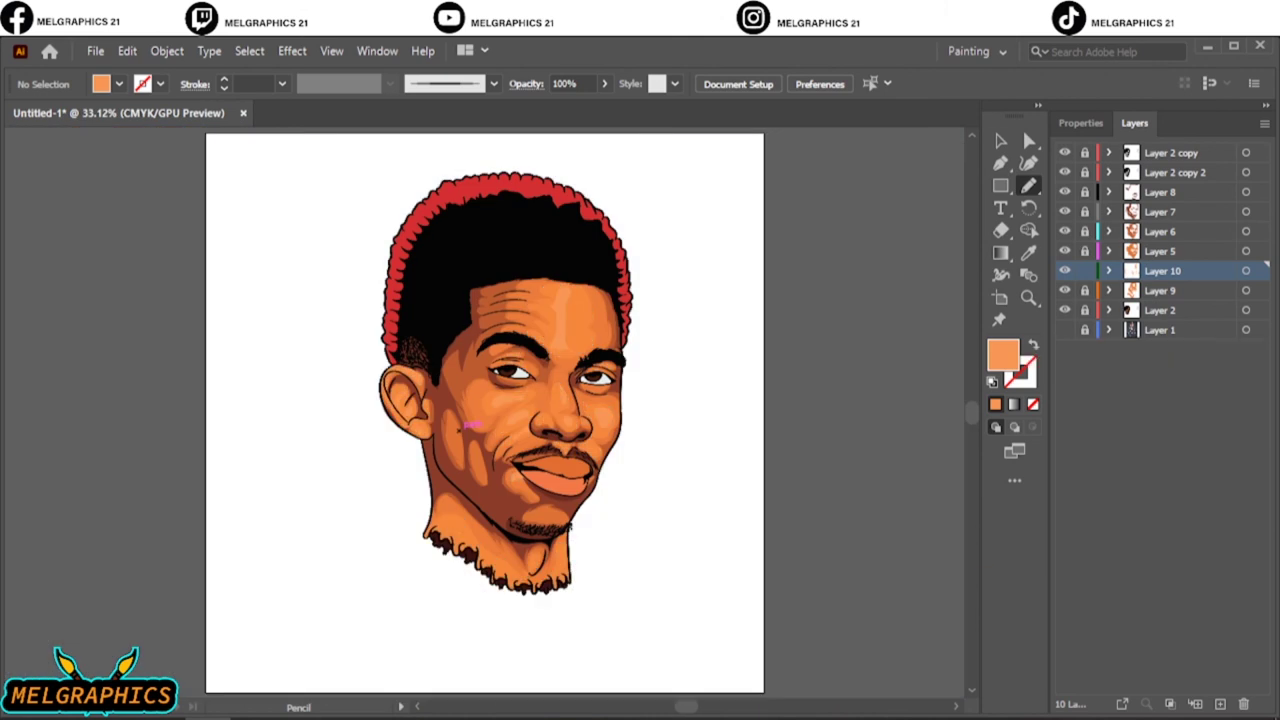
key(v)
scroll(600, 330, up, 2)
scroll(600, 330, up, 2)
key(ctrl+a)
click(127, 51)
mouse_move(171, 381)
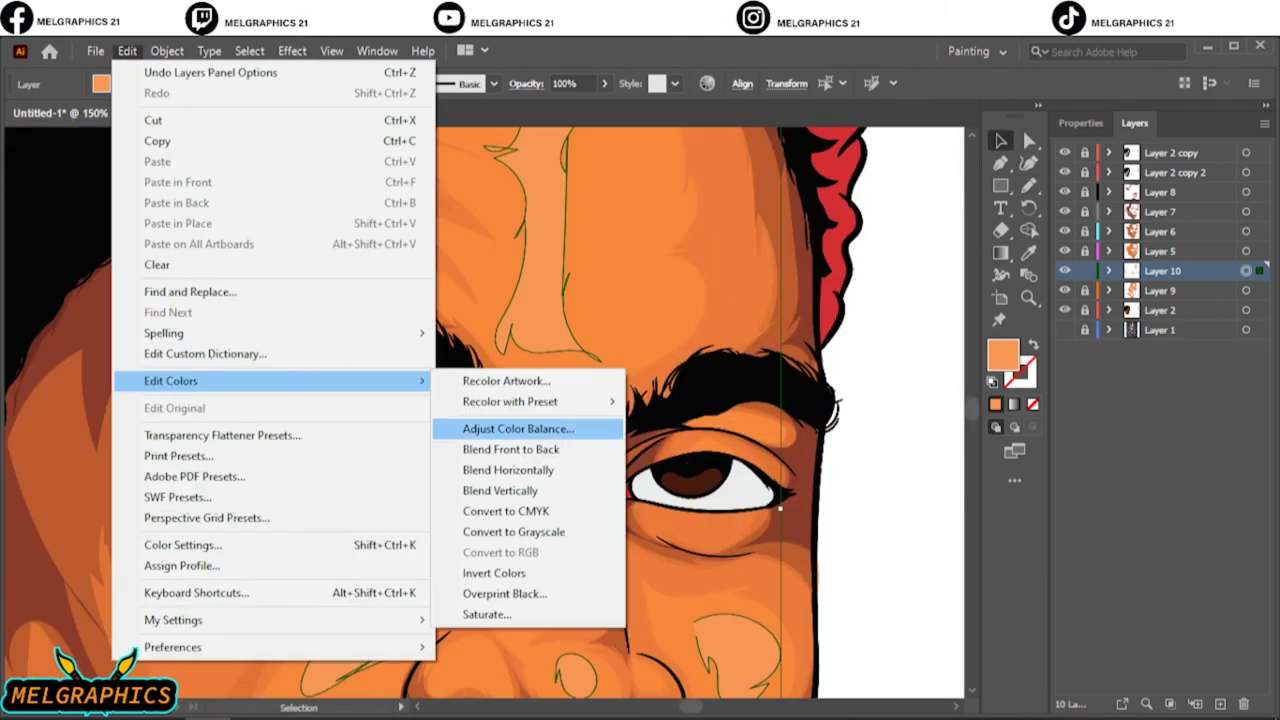
Step: Apply Adjust Color Balance to the pale highlights with Magenta -1 and Black 2
click(518, 428)
click(649, 515)
drag(796, 391, 790, 363)
click(915, 335)
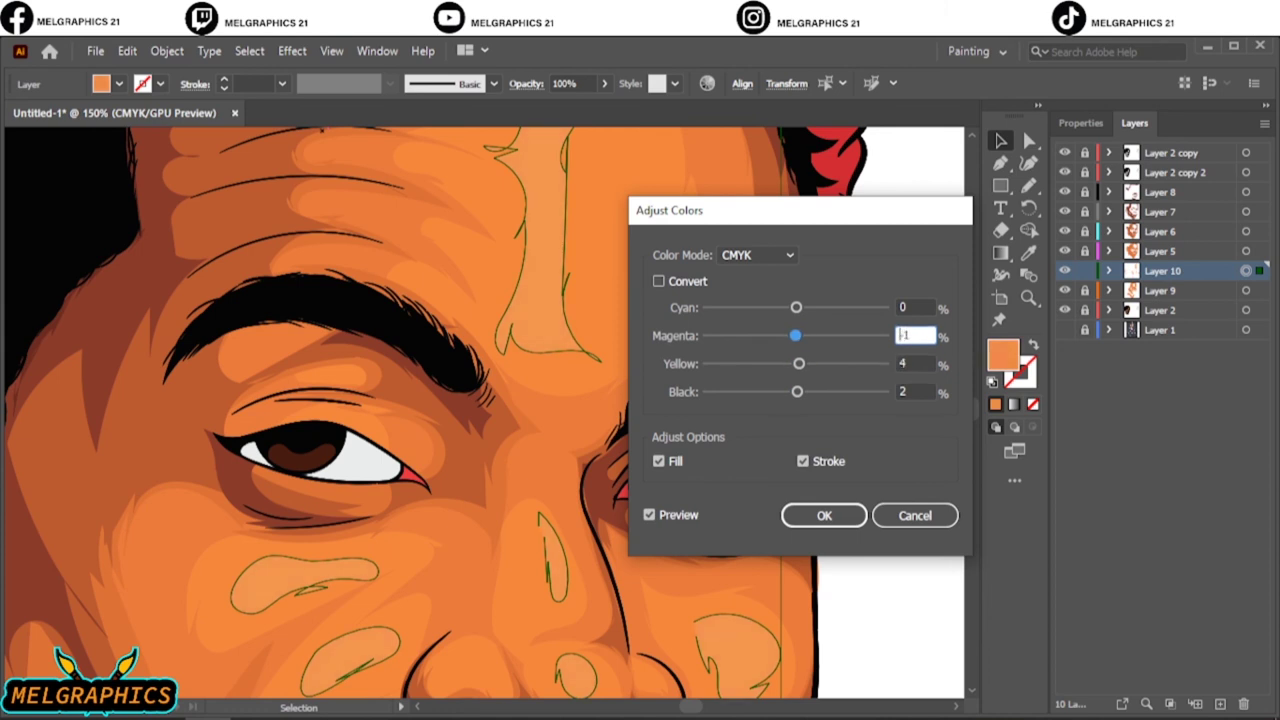
text(-1)
click(915, 307)
click(824, 515)
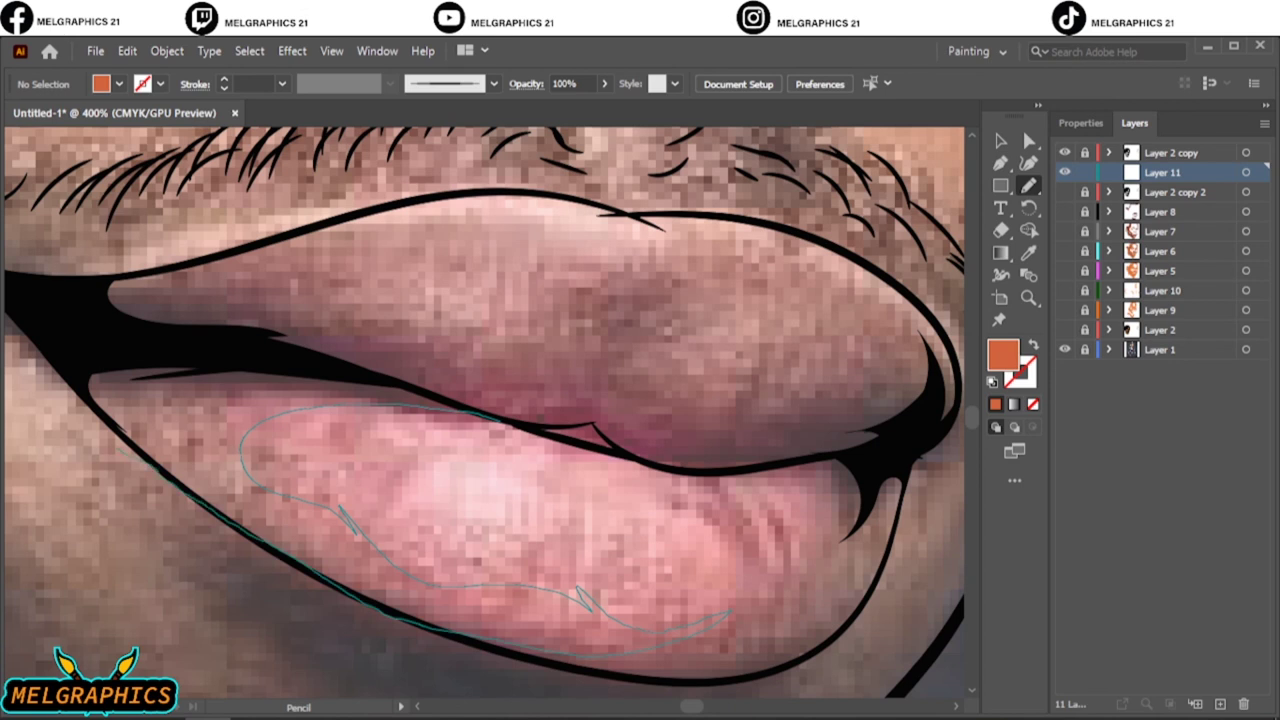
Step: Trace closed orange Pencil shapes over the lower lip and upper lip
drag(100, 422, 432, 395)
drag(855, 550, 495, 665)
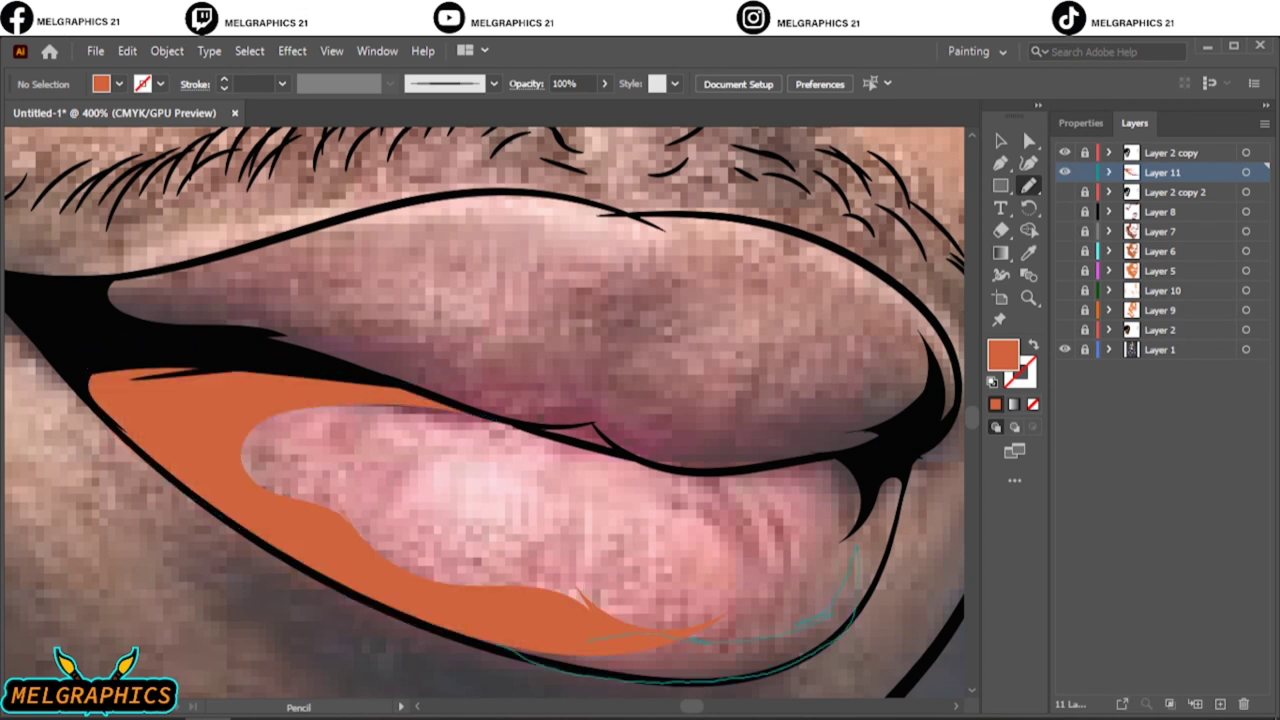
drag(440, 404, 520, 418)
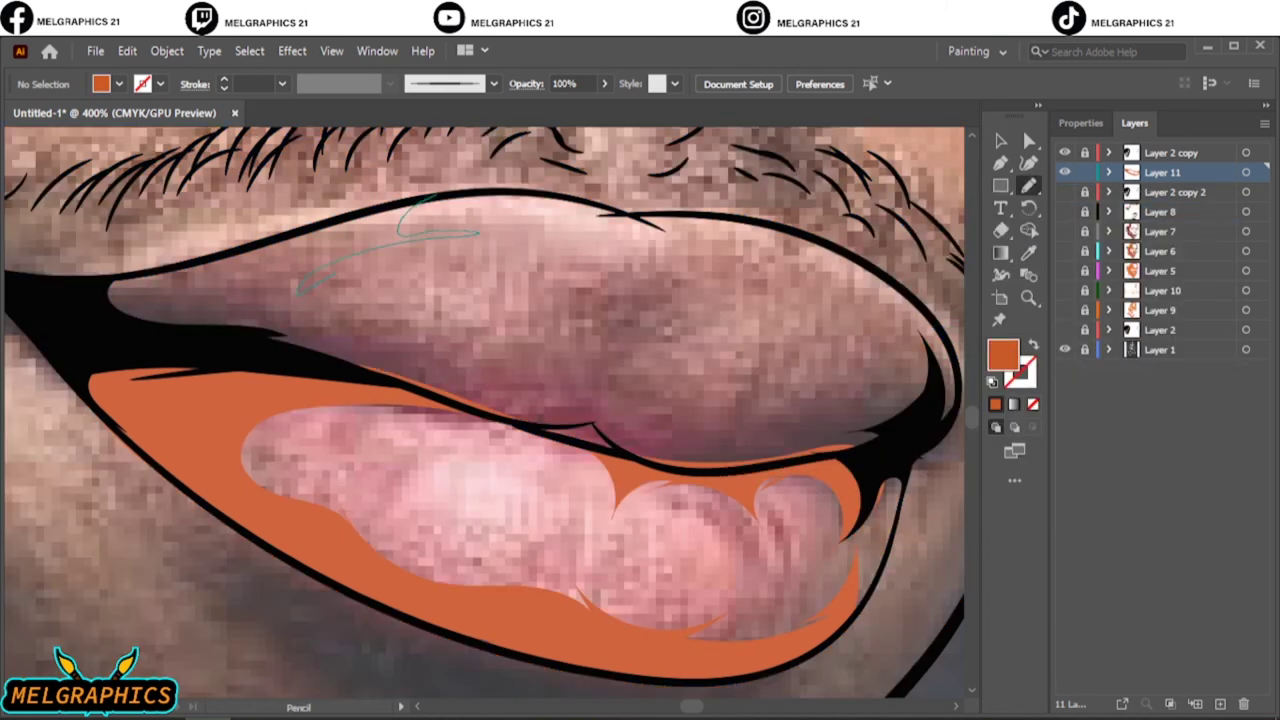
mouse_move(510, 416)
mouse_down()
mouse_move(220, 255)
mouse_move(405, 210)
mouse_up()
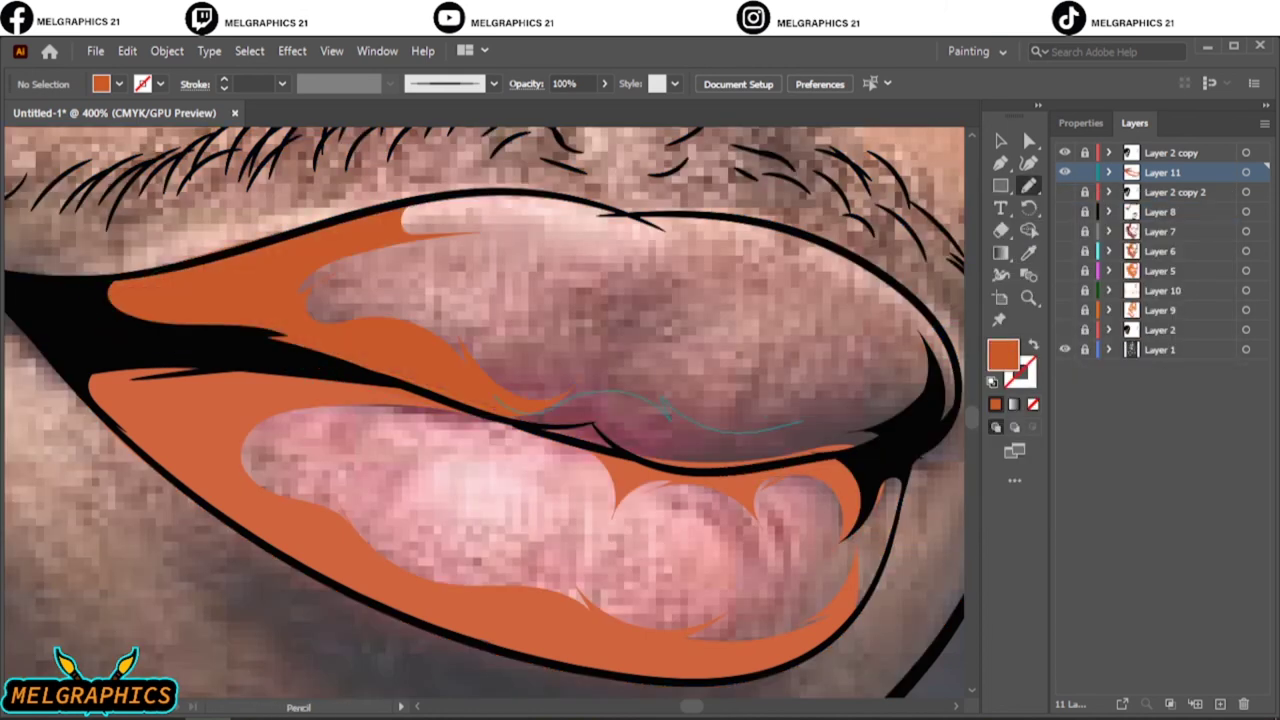
key(ctrl+0)
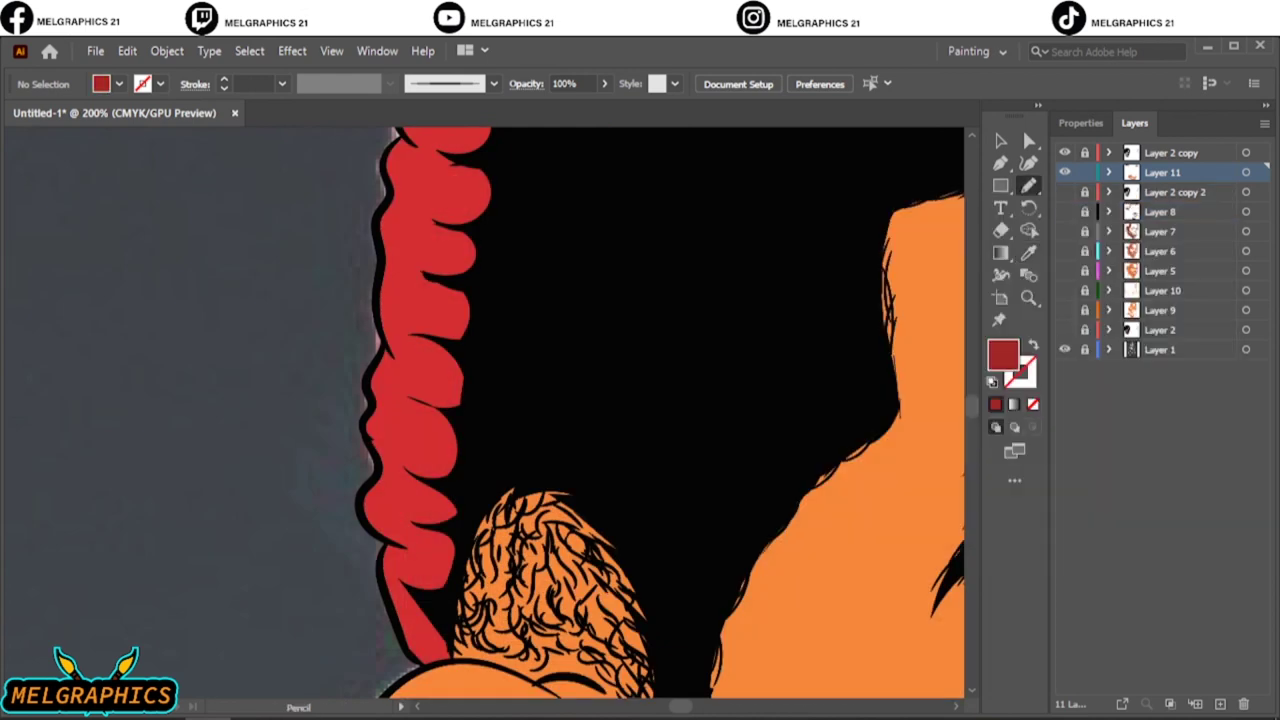
Step: Draw two dark-red shadow shapes along the edge of the red hair tips
drag(408, 583, 465, 550)
drag(428, 588, 420, 512)
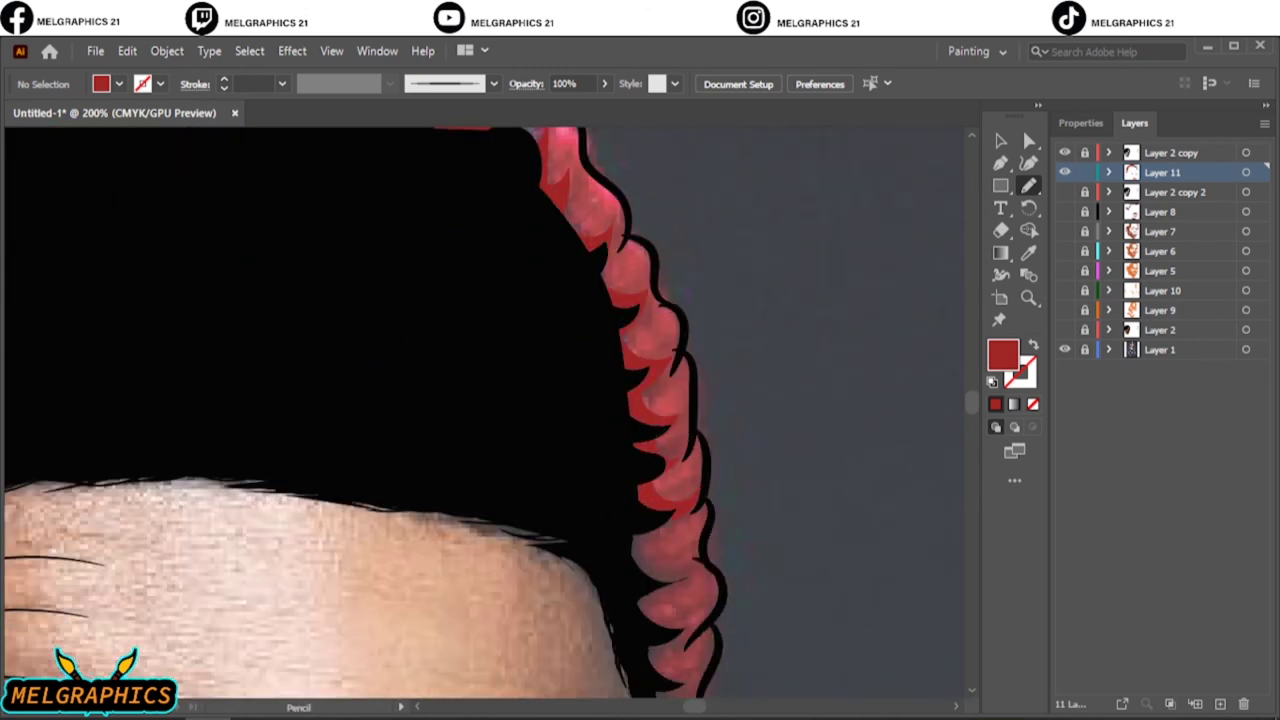
scroll(366, 413, down, 5)
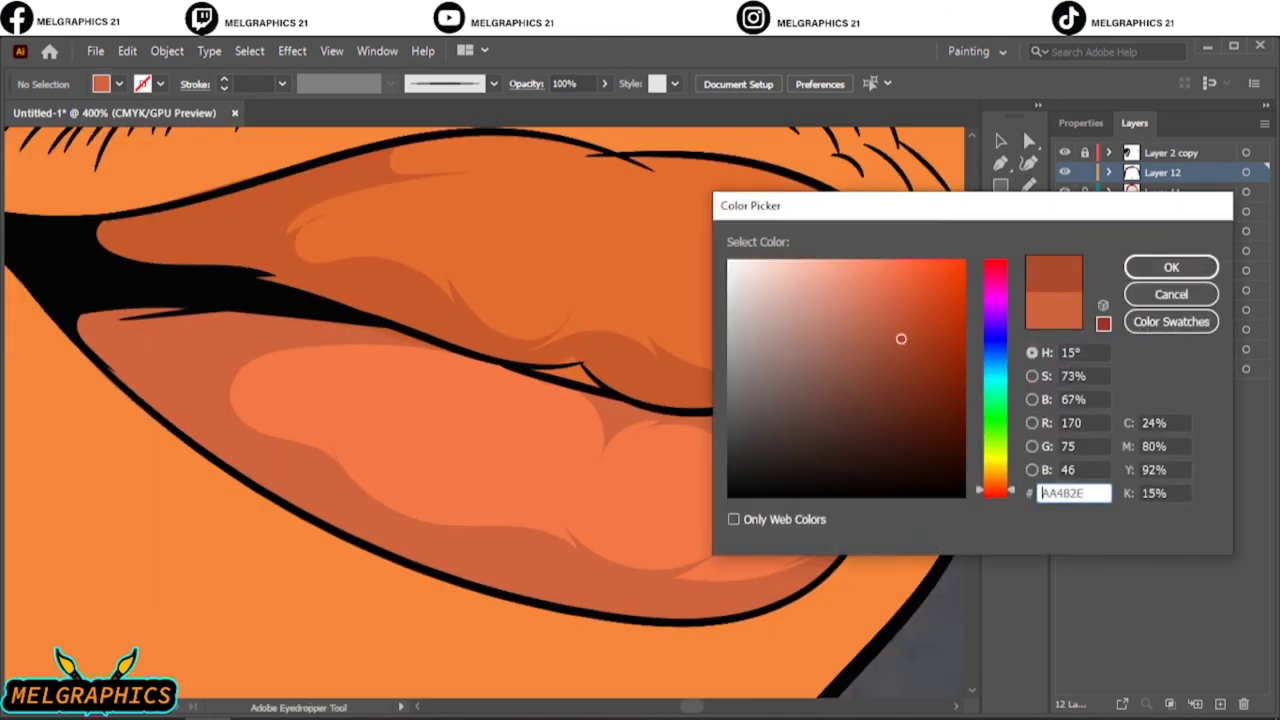
Step: Draw a shadow at the lower-lip corner and give it the lighter lip-shading orange
click(1171, 267)
key(n)
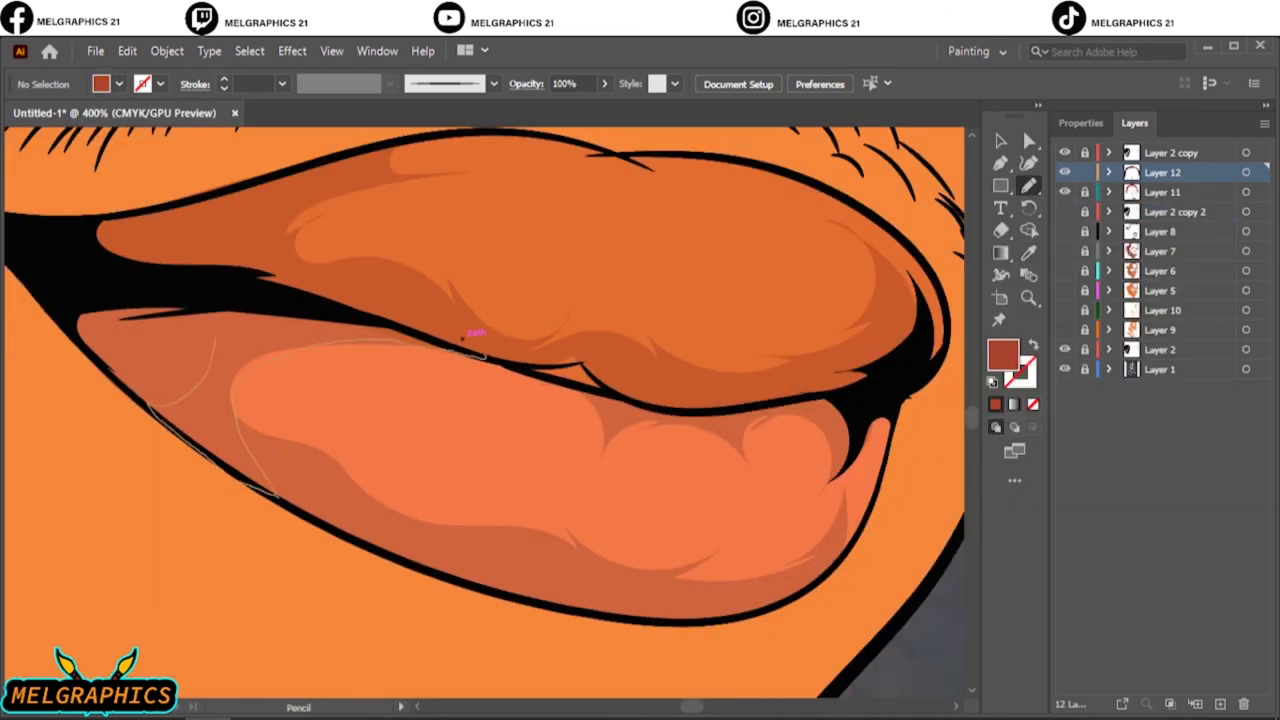
drag(462, 337, 468, 338)
key(ctrl)
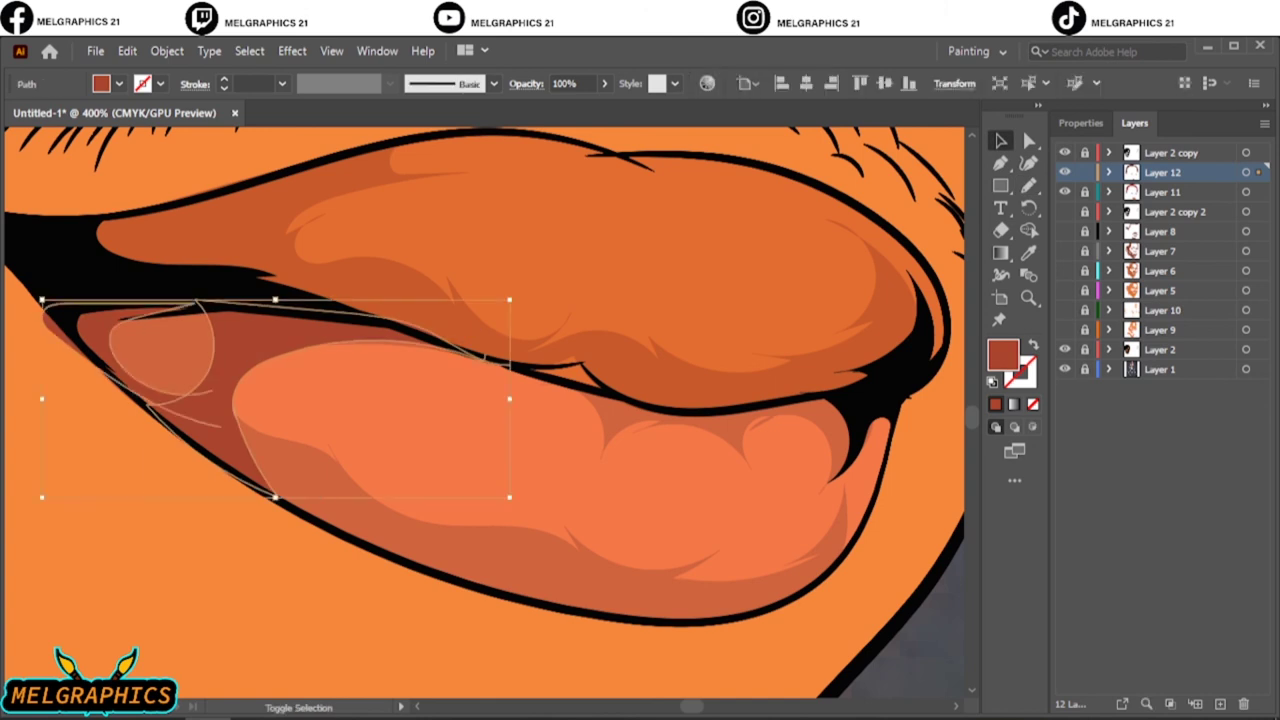
key(i)
click(400, 560)
Step: Pick a darker red-brown and draw dark shading along the lower lip
double_click(1003, 354)
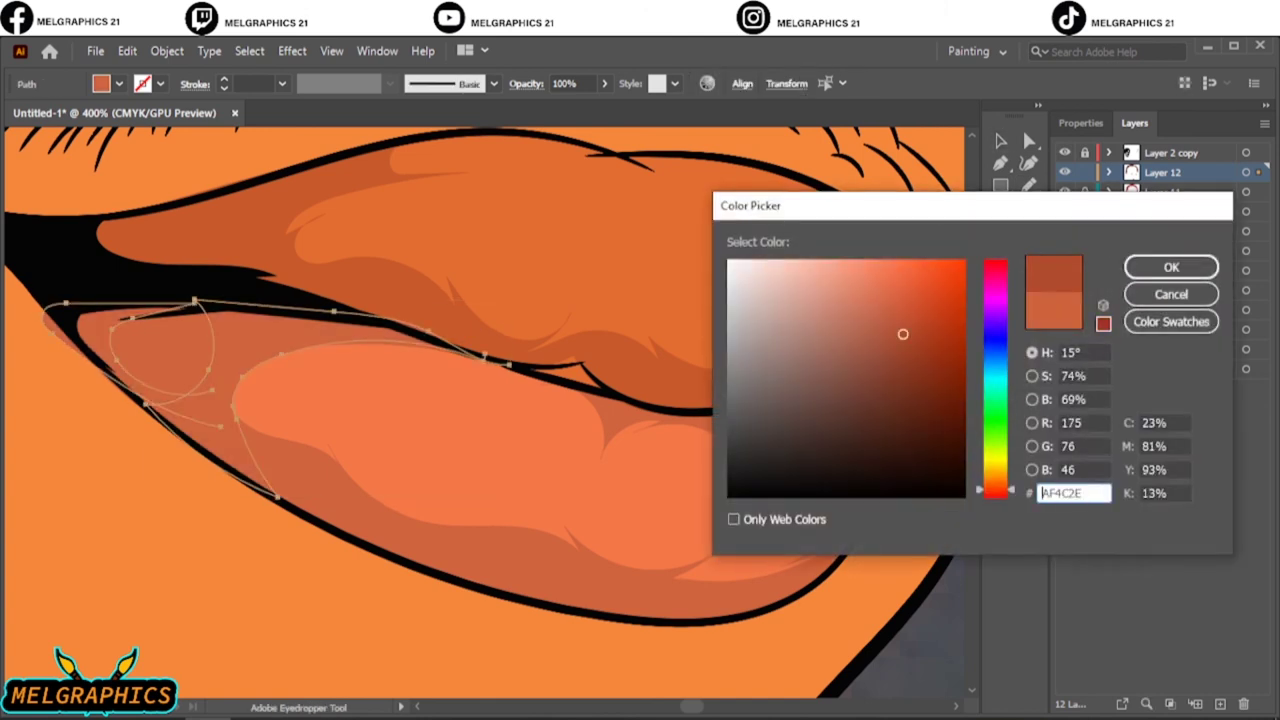
click(1154, 266)
key(ctrl+shift+a)
key(n)
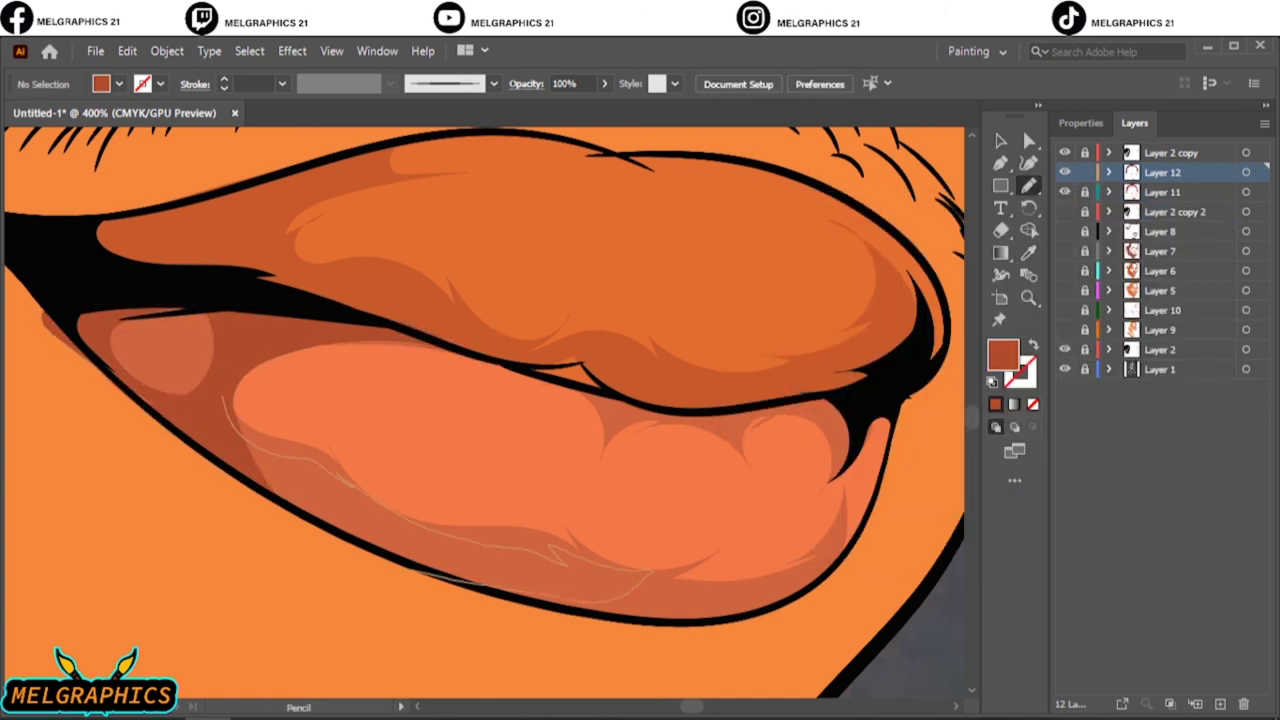
mouse_move(650, 572)
mouse_down()
mouse_move(600, 598)
mouse_move(820, 560)
mouse_up()
drag(600, 400, 860, 440)
Step: Draw dark red-brown shading shapes along the upper lip
key(i)
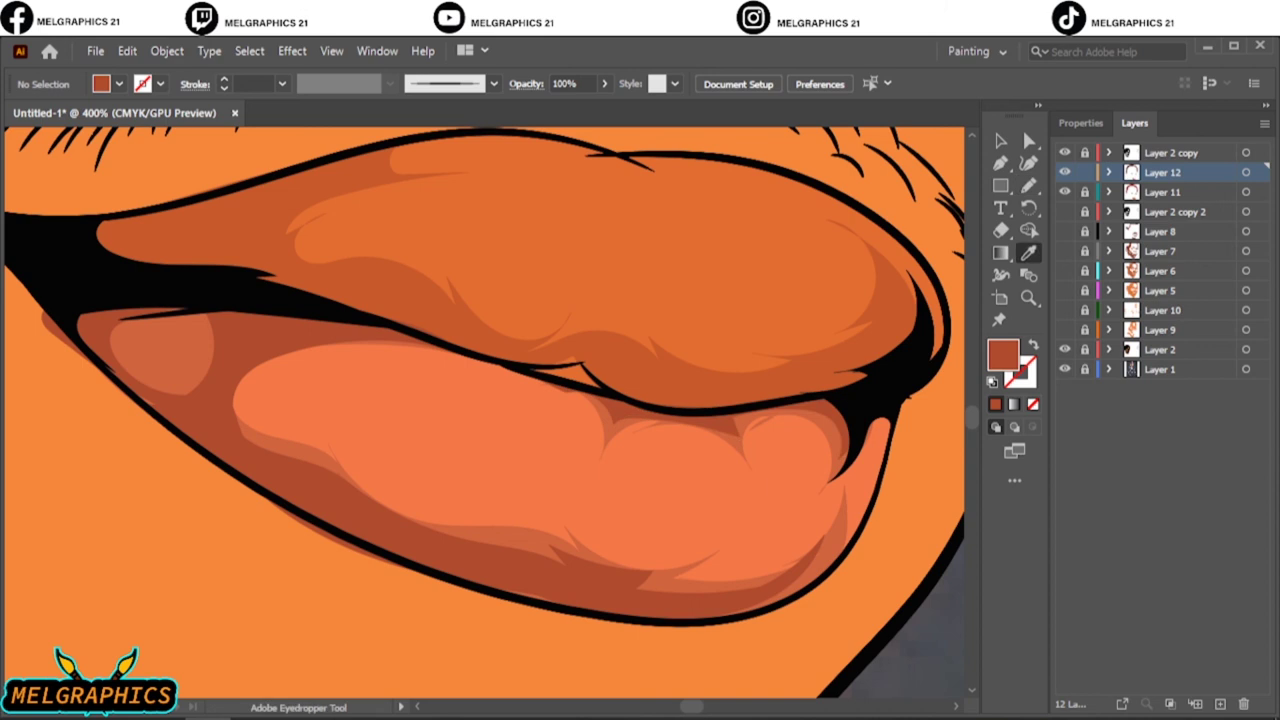
double_click(1003, 354)
click(1171, 266)
key(n)
drag(315, 298, 120, 215)
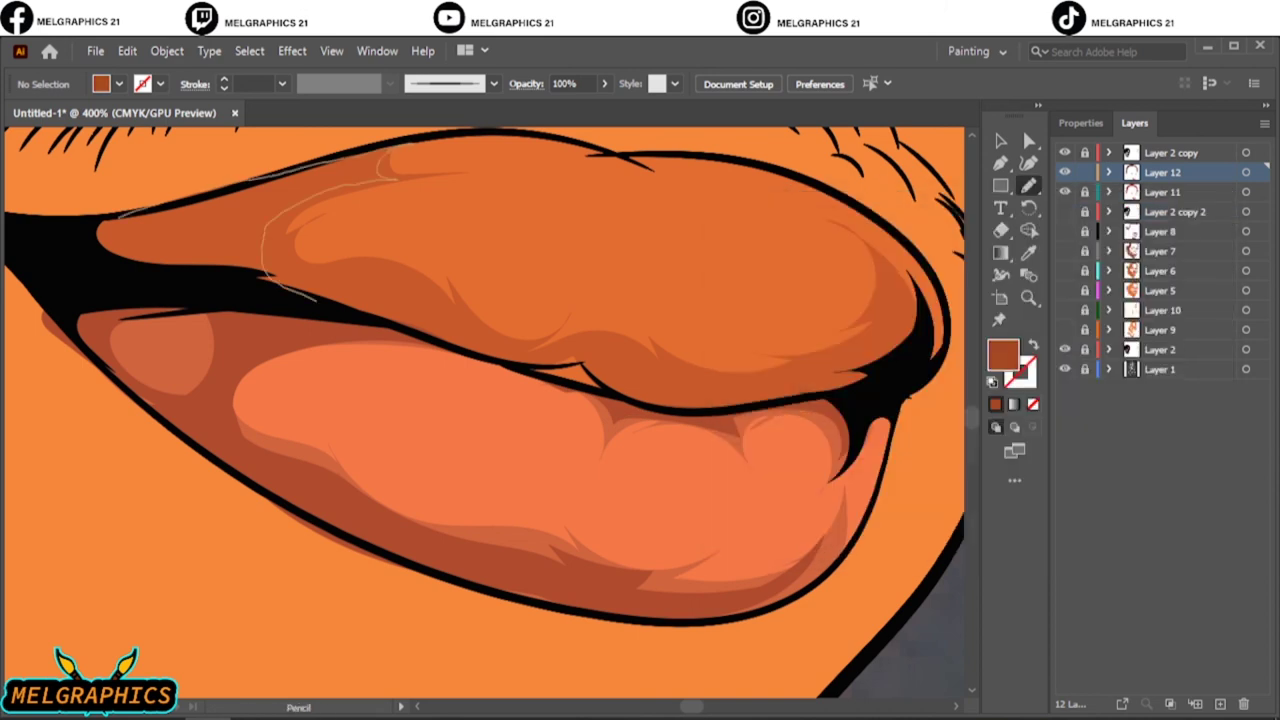
drag(270, 200, 440, 326)
drag(832, 368, 885, 250)
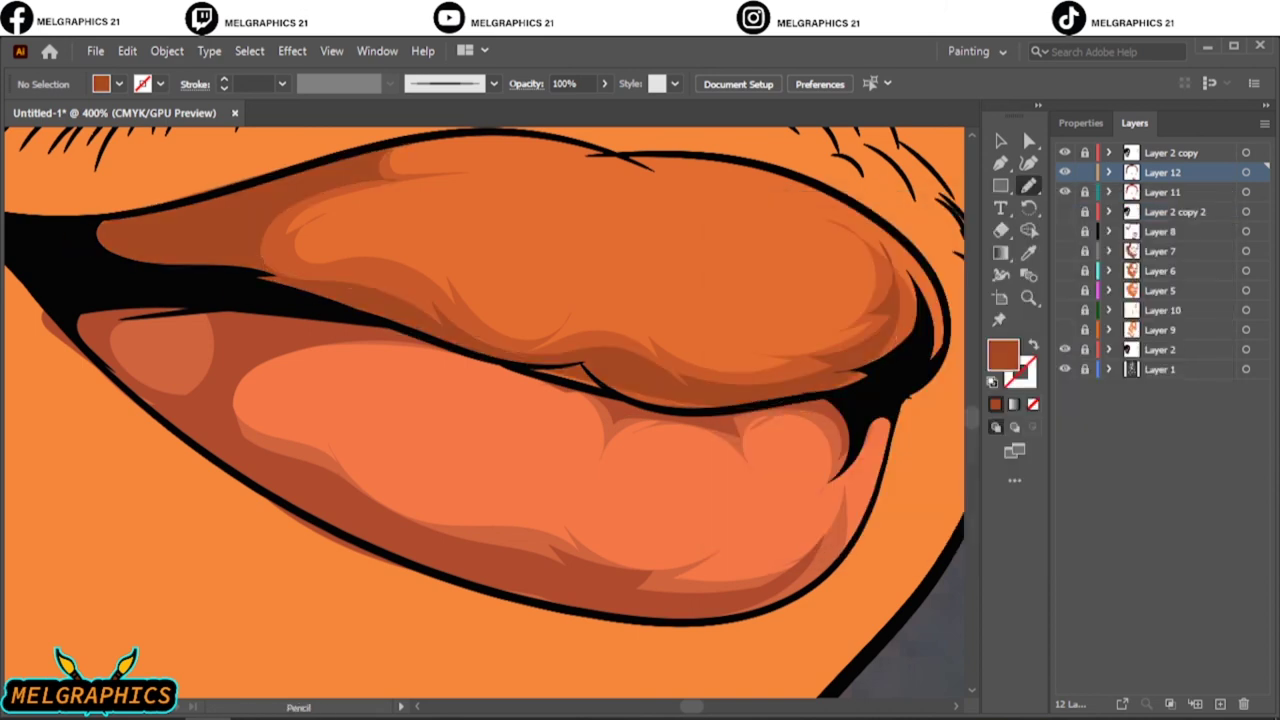
Step: Check the shading by toggling layers, then add a new layer above Layer 2 copy 2
key(ctrl+0)
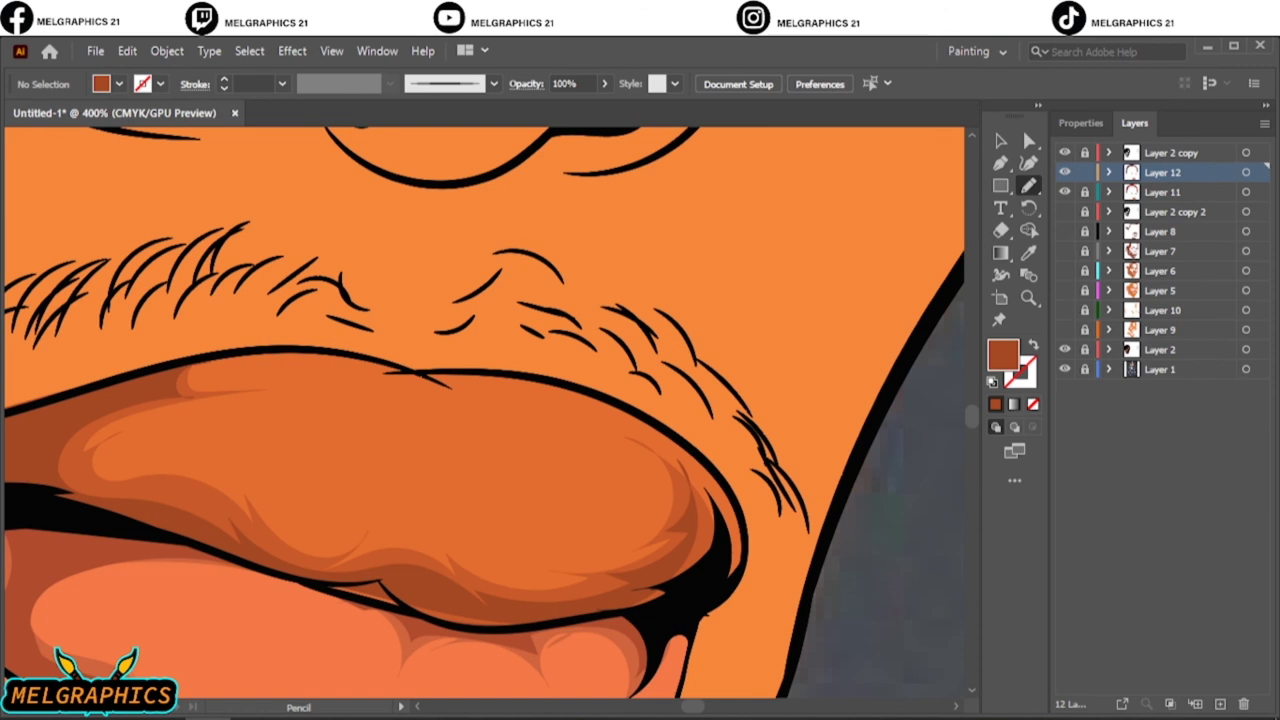
click(1064, 349)
click(1064, 349)
key(ctrl+0)
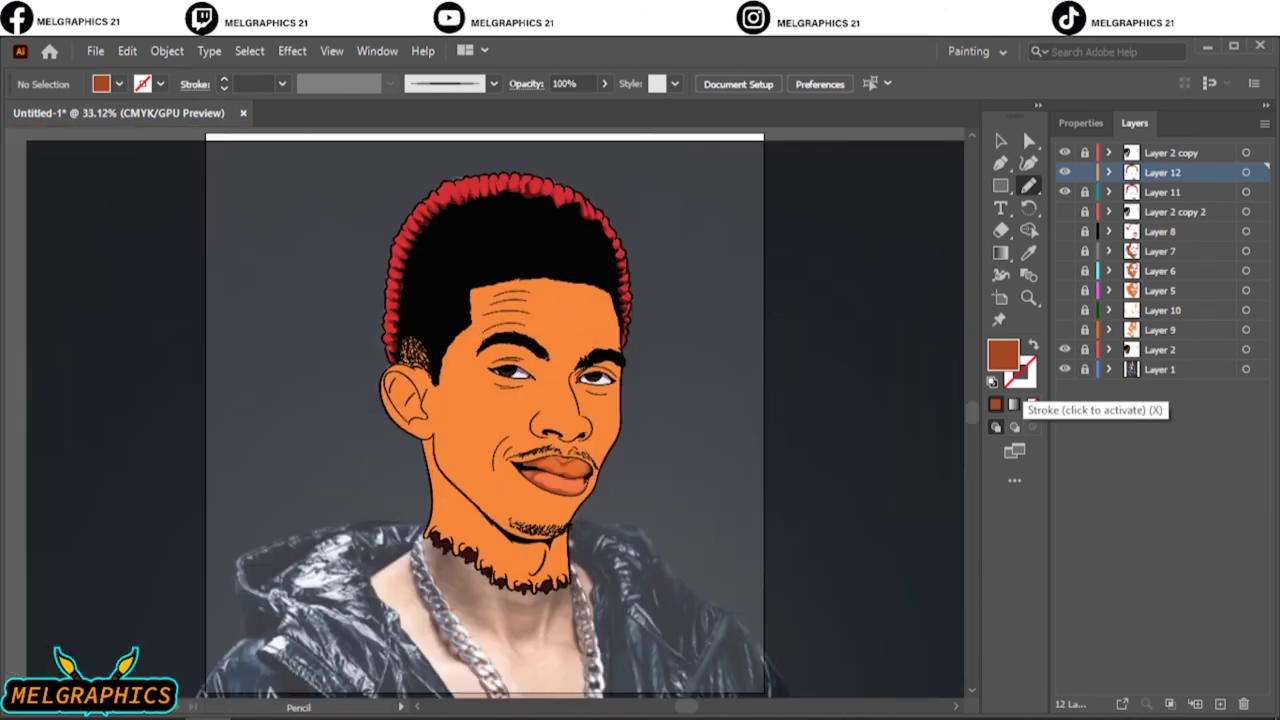
click(1064, 369)
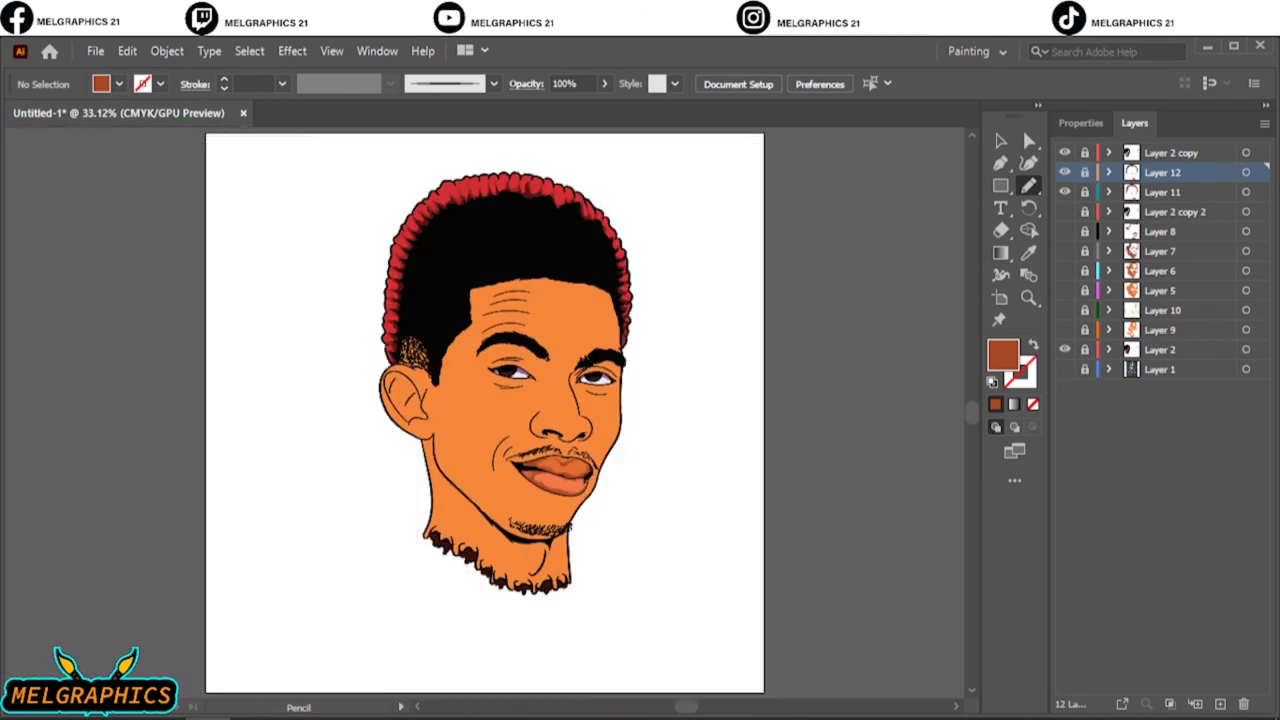
click(1162, 192)
click(1175, 212)
Step: Sample a light orange from the lips and draw a highlight on the lower lip
key(ctrl+l)
scroll(555, 420, up, 5)
scroll(480, 410, down, 3)
click(1064, 389)
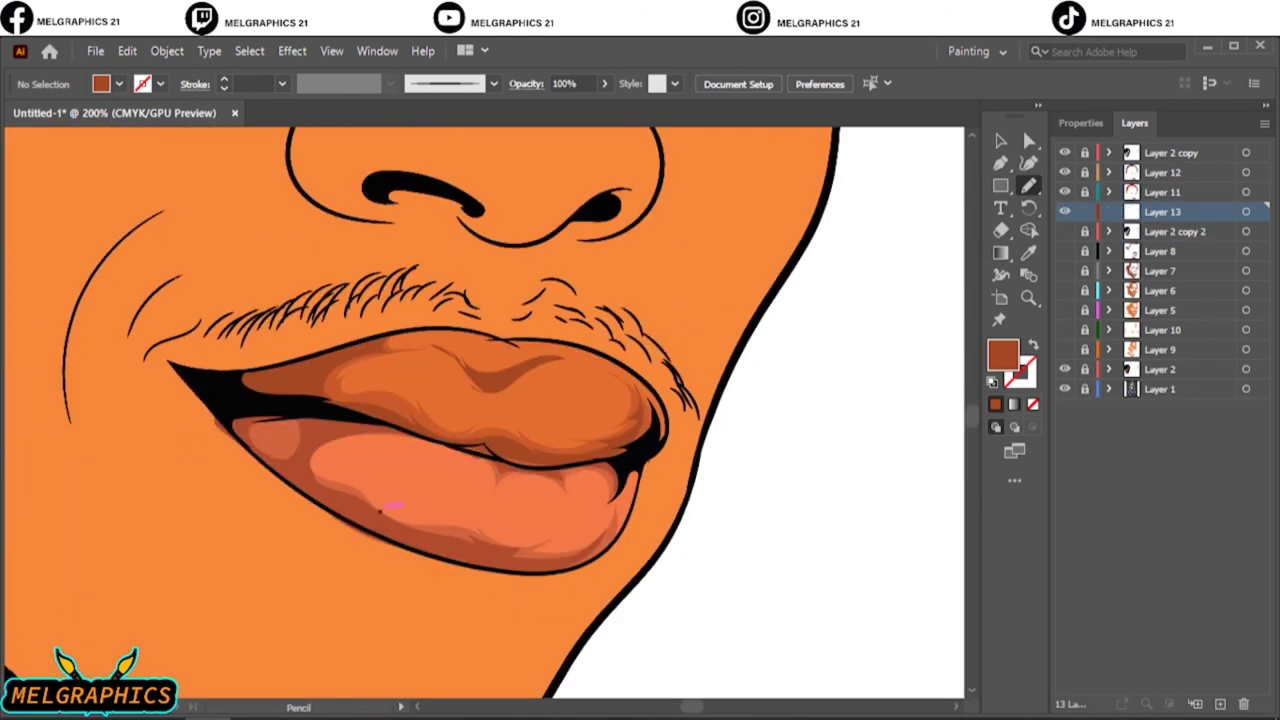
scroll(400, 500, up, 3)
key(i)
click(400, 470)
double_click(1003, 354)
key(Return)
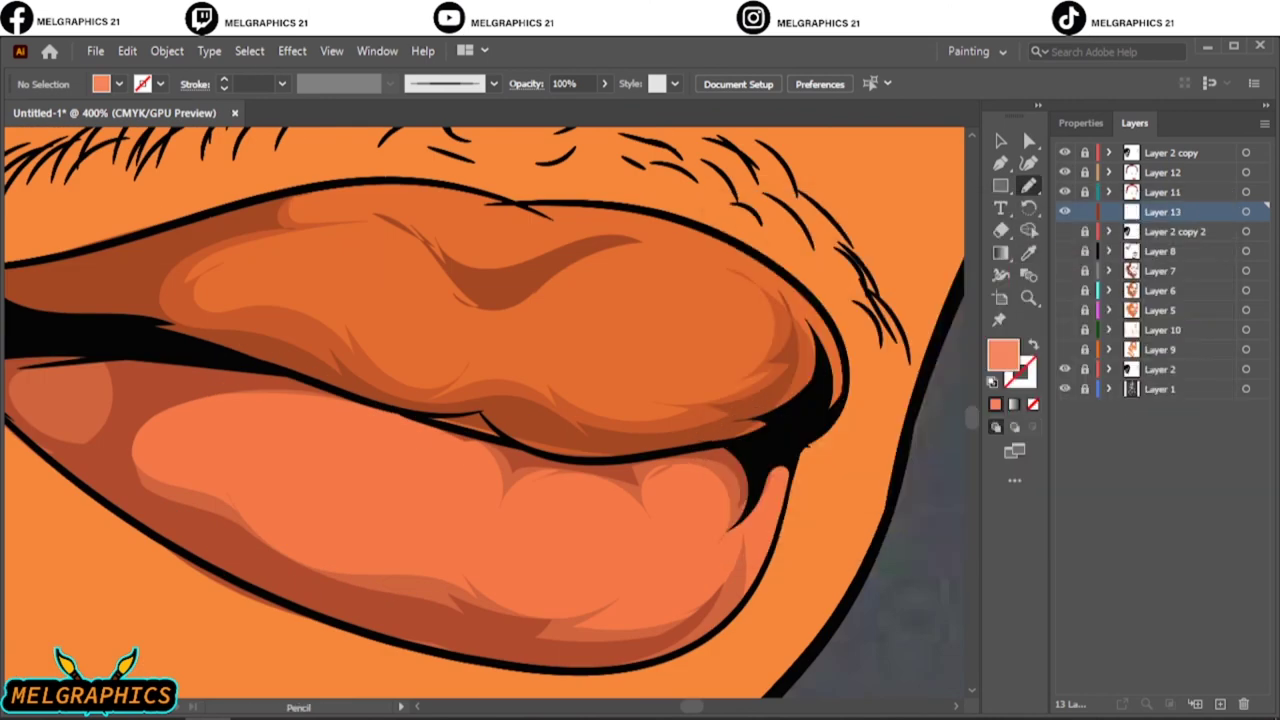
drag(290, 455, 400, 500)
Step: Draw two light highlights on the upper lip
key(i)
double_click(1003, 354)
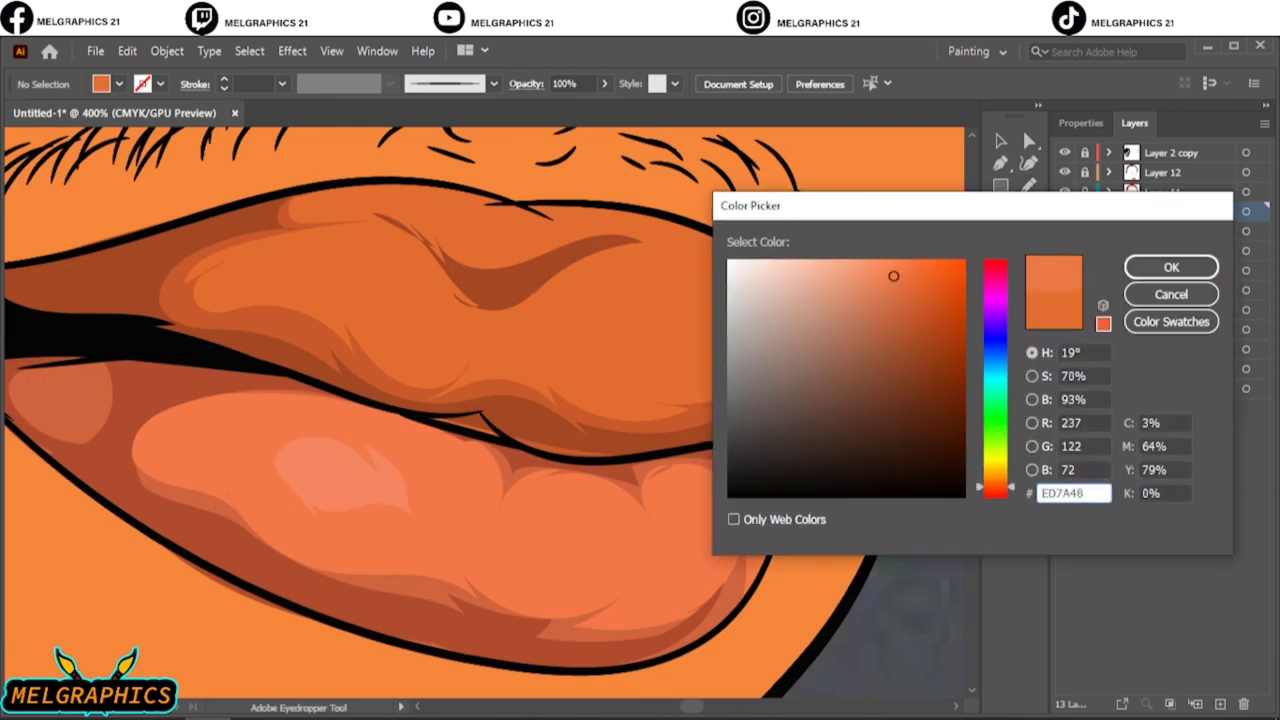
key(Return)
key(n)
drag(360, 262, 372, 326)
drag(385, 218, 600, 212)
scroll(480, 410, down, 5)
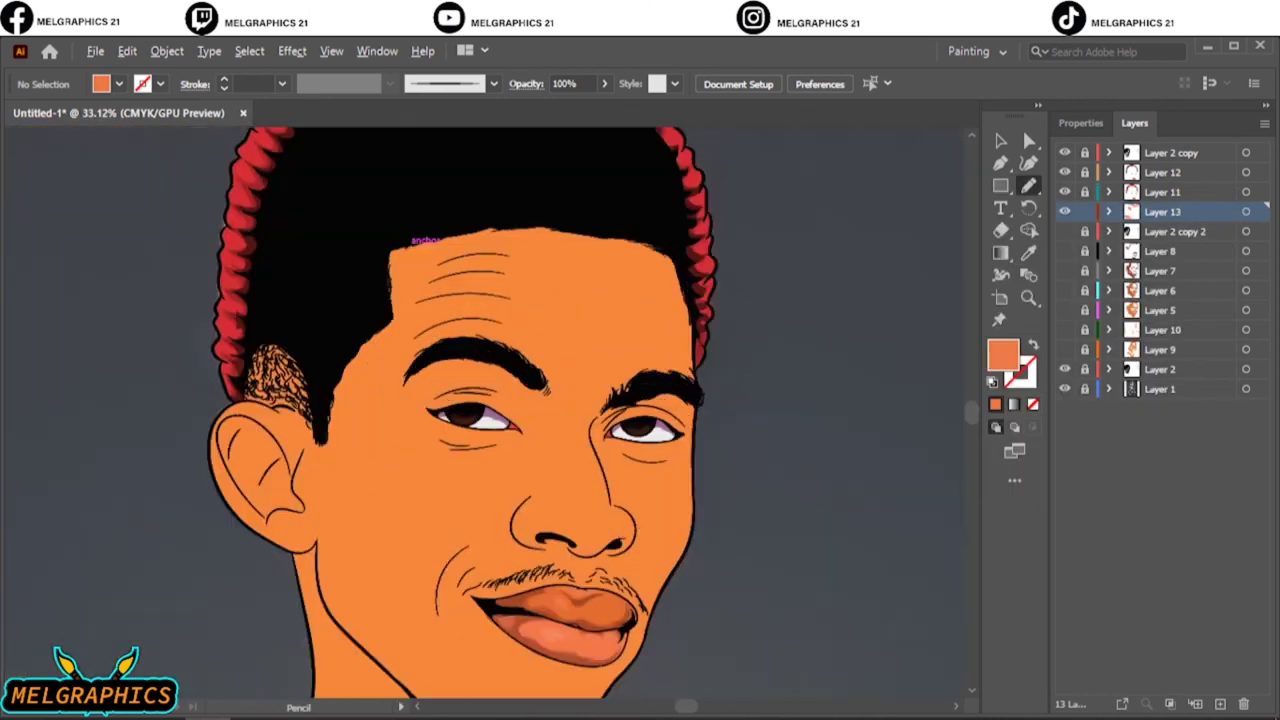
scroll(300, 200, up, 5)
Step: Sample the iris's dark brown and draw brown detail strokes on the iris
key(i)
click(450, 420)
double_click(1003, 354)
key(Return)
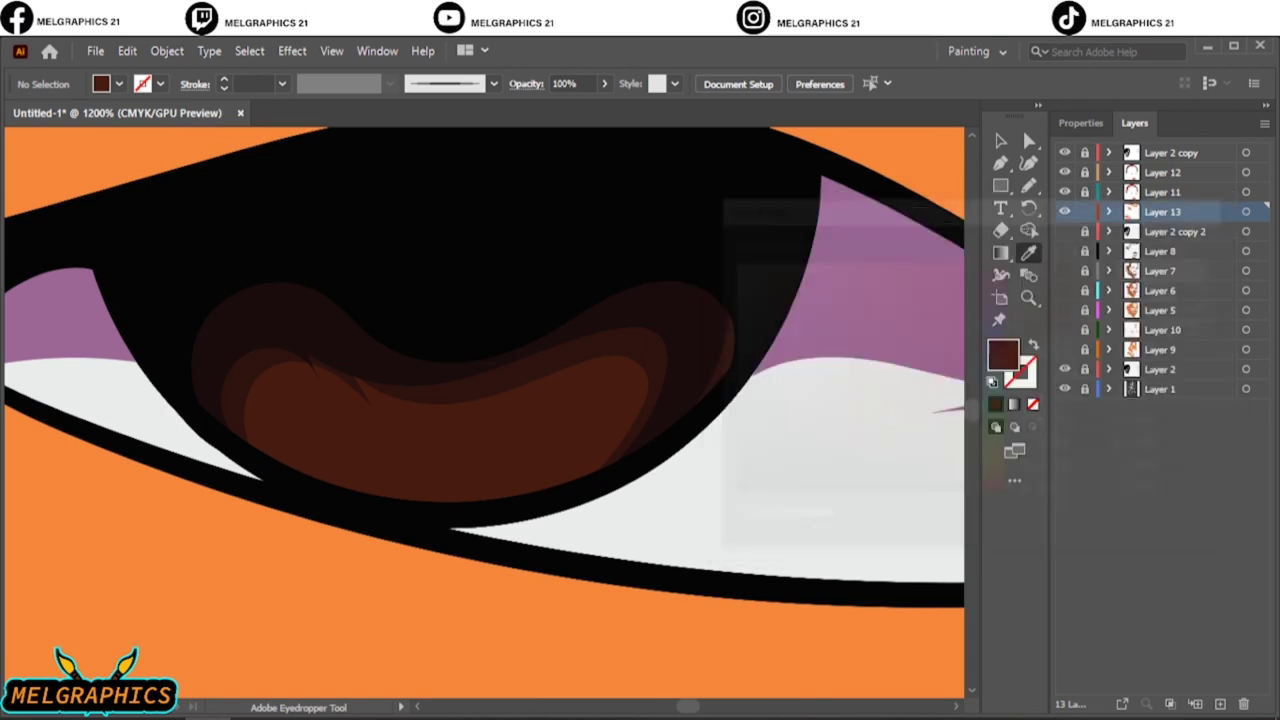
key(n)
mouse_move(330, 465)
mouse_down()
mouse_move(425, 425)
mouse_move(540, 405)
mouse_up()
scroll(480, 430, down, 2)
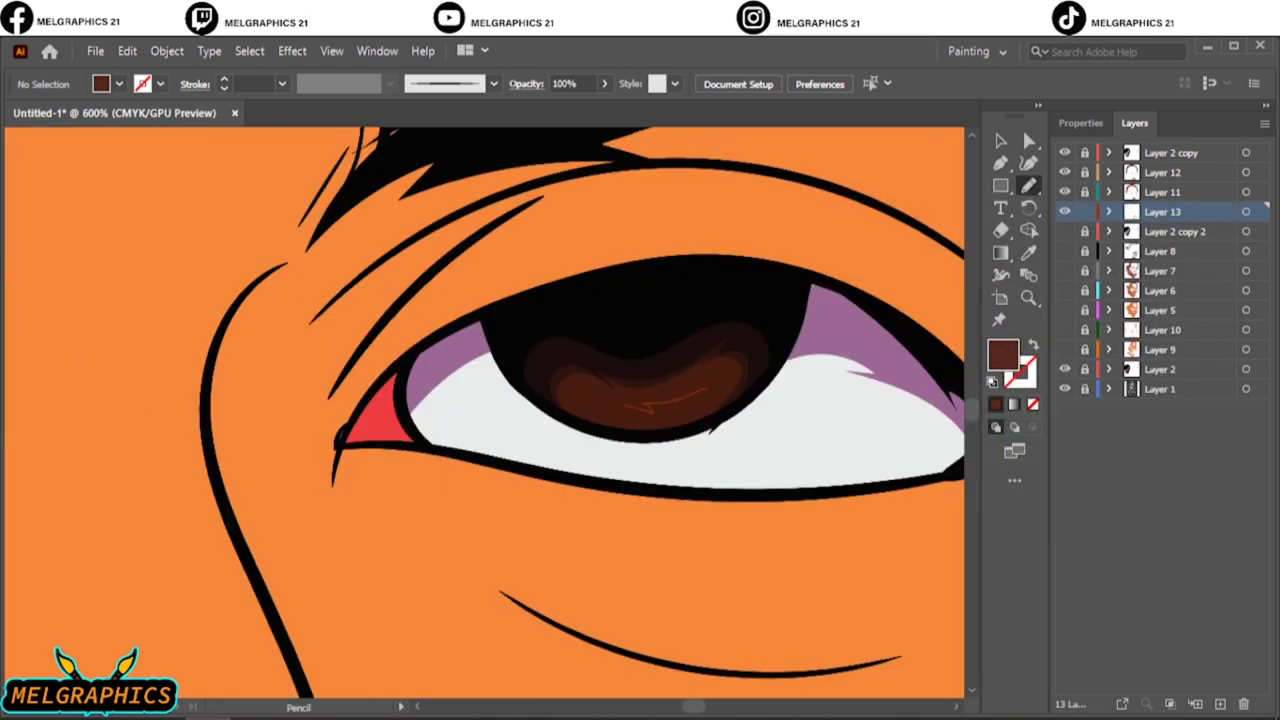
scroll(640, 405, down, 2)
scroll(640, 405, down, 2)
scroll(737, 300, up, 4)
Step: Sample the red of the hair tips and choose a lighter pink fill for highlights
key(i)
click(737, 300)
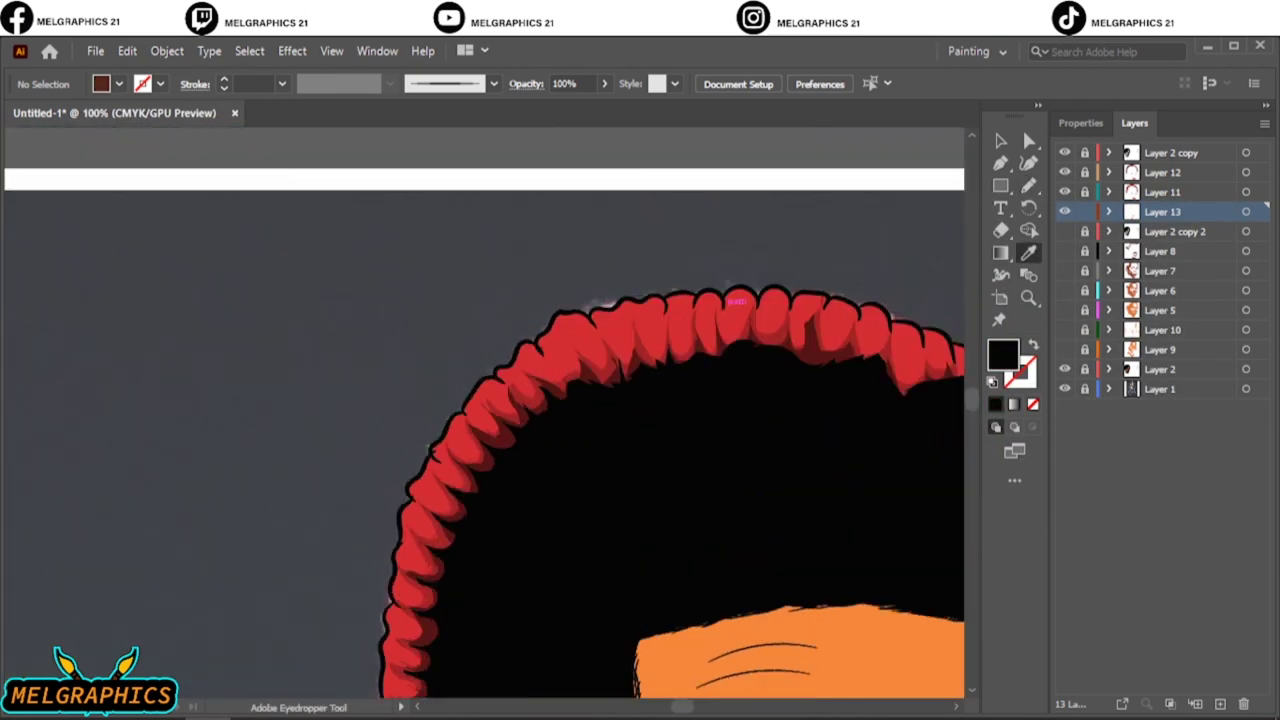
scroll(737, 300, up, 3)
click(737, 314)
double_click(1003, 354)
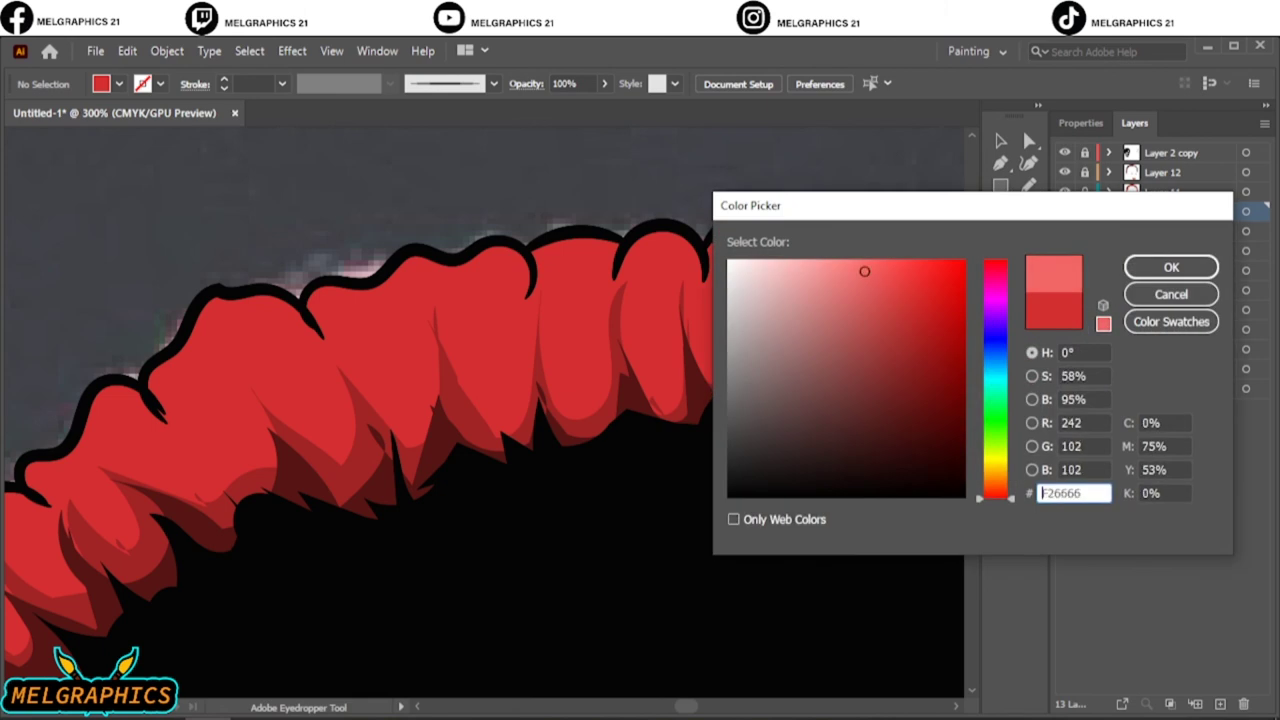
click(843, 264)
click(1171, 267)
Step: Draw pink highlights inside six hair strands with the Pencil
key(n)
drag(655, 248, 640, 305)
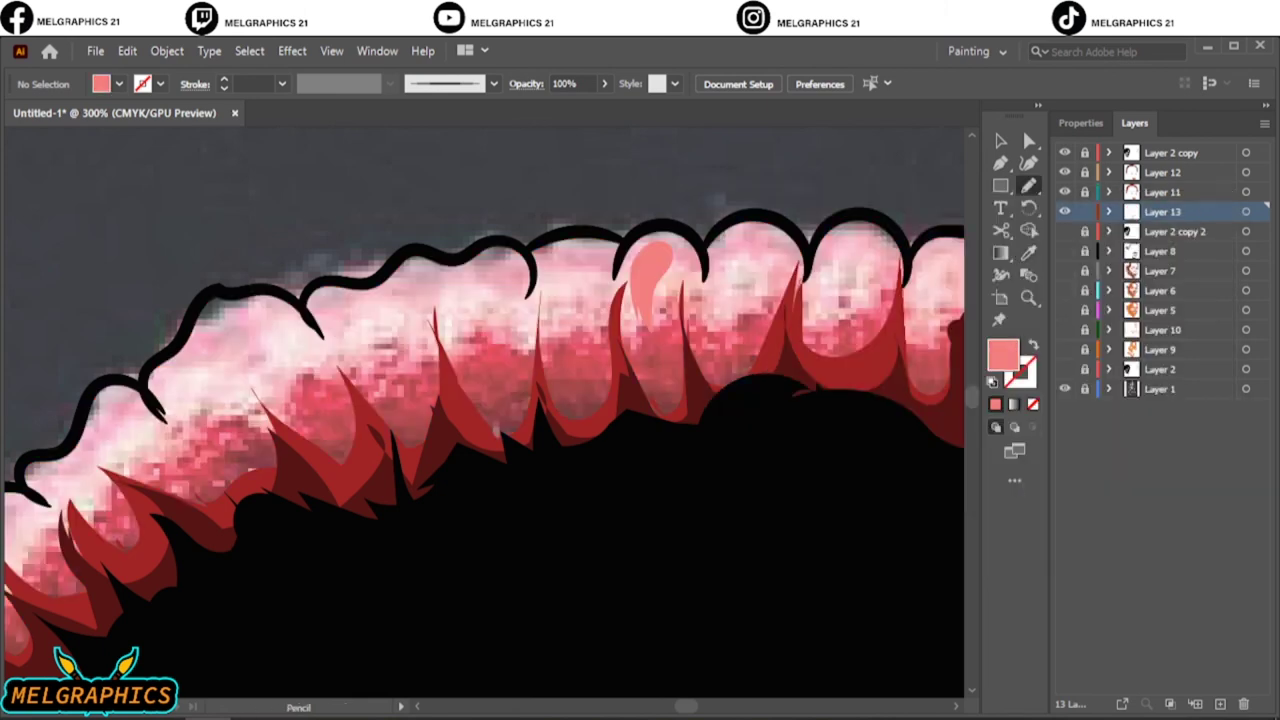
drag(660, 250, 662, 256)
drag(562, 258, 565, 262)
drag(462, 274, 466, 278)
drag(362, 298, 366, 304)
drag(230, 295, 170, 410)
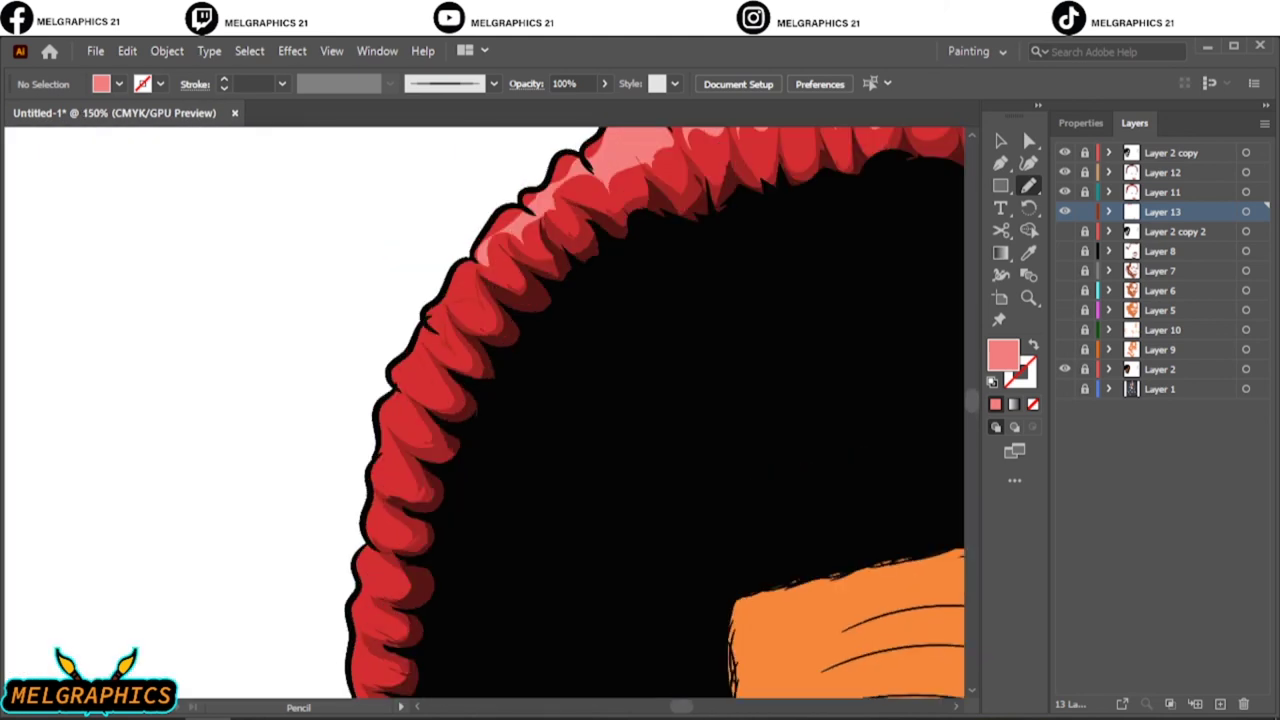
Step: Add a layer for hair highlights and set the fill to pale pink FFE0E0
click(1220, 704)
double_click(1003, 355)
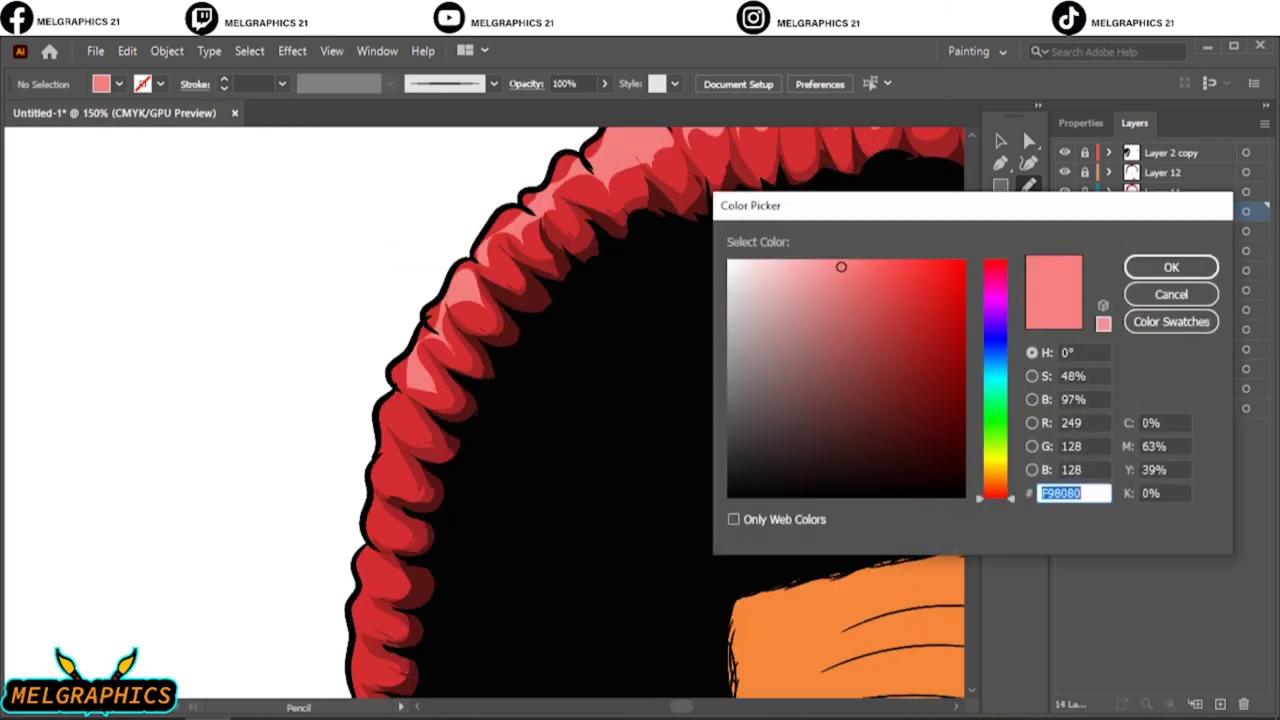
text(FFE0E0)
key(Return)
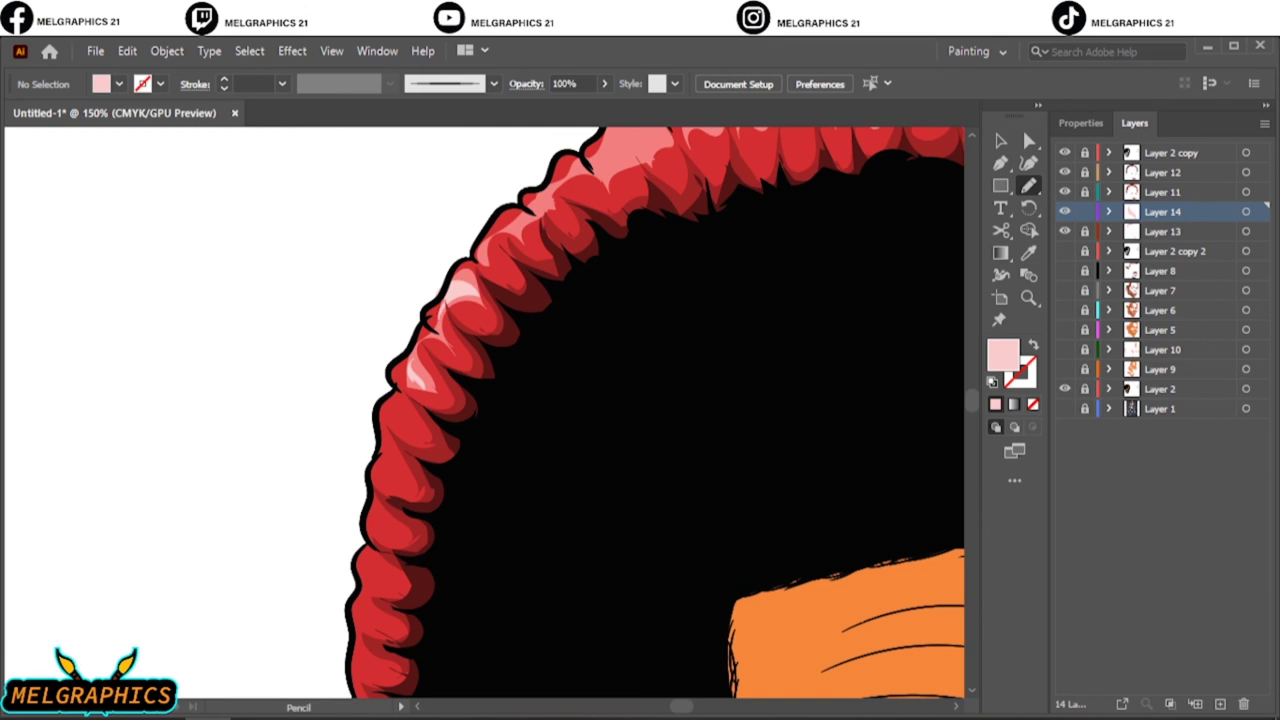
Step: Create Layer 15 at the top of the stack and zoom to 100% on the hair
key(ctrl+minus)
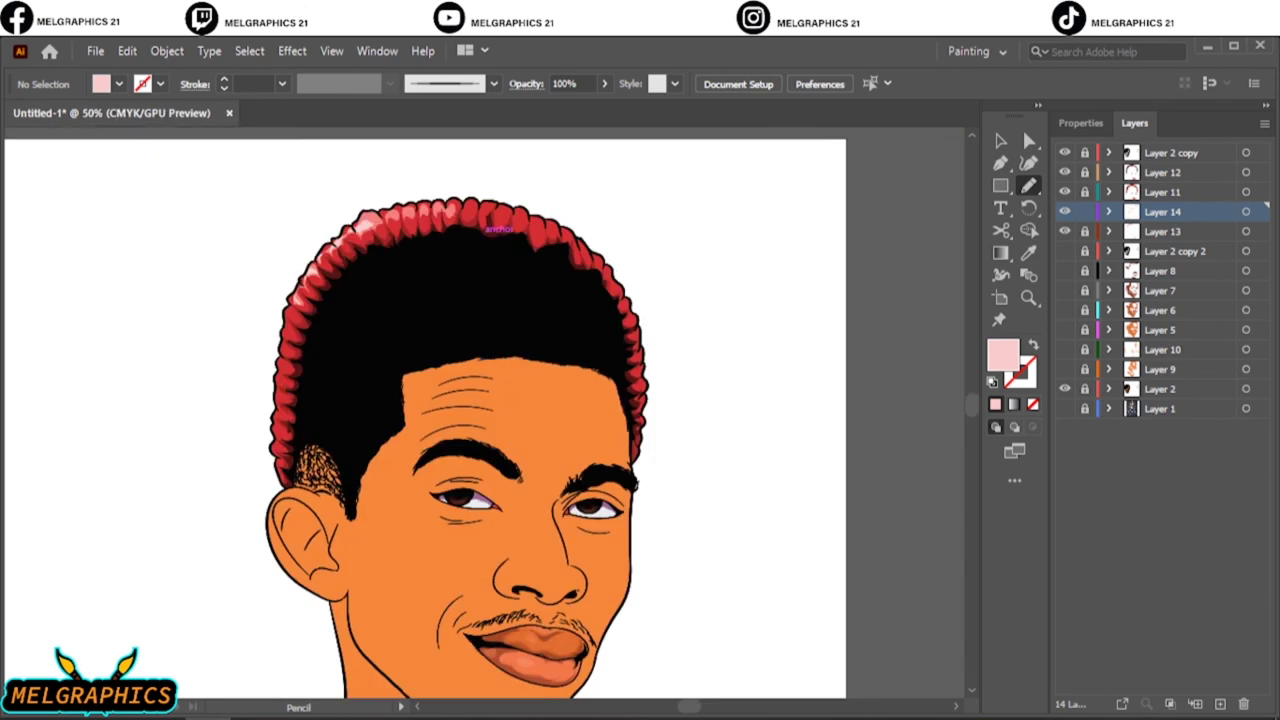
scroll(450, 216, up, 3)
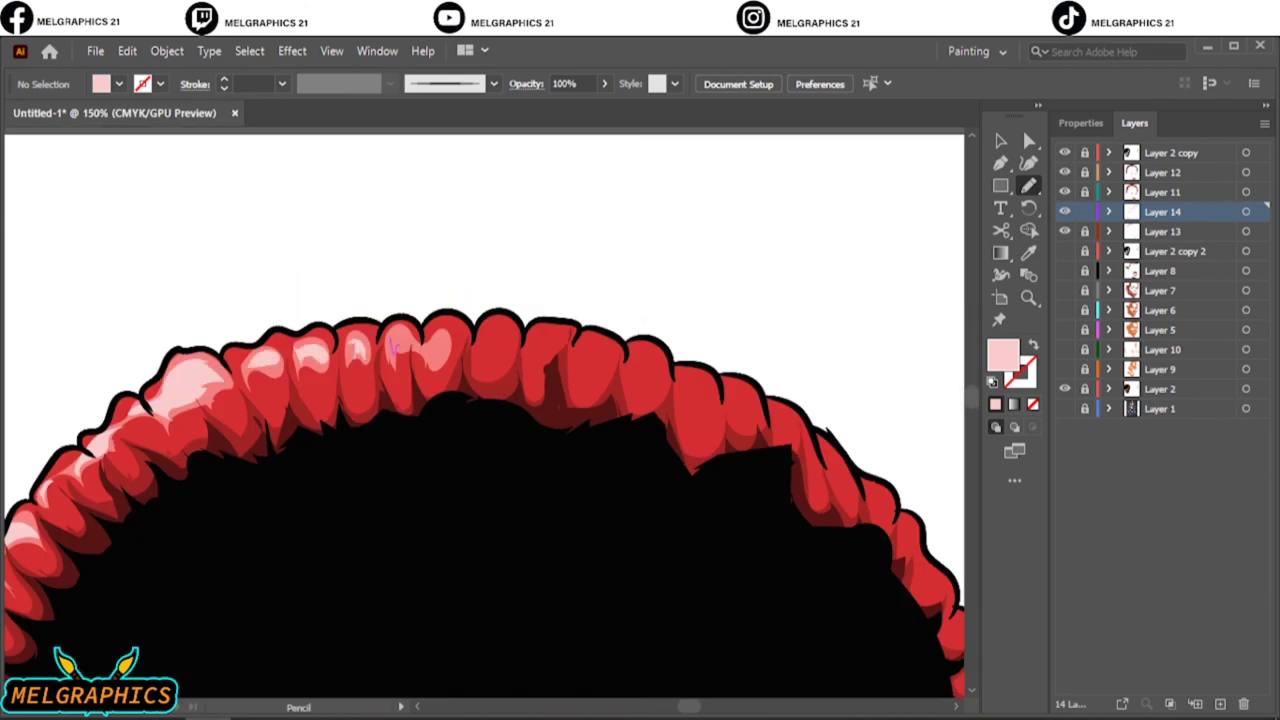
key(ctrl+0)
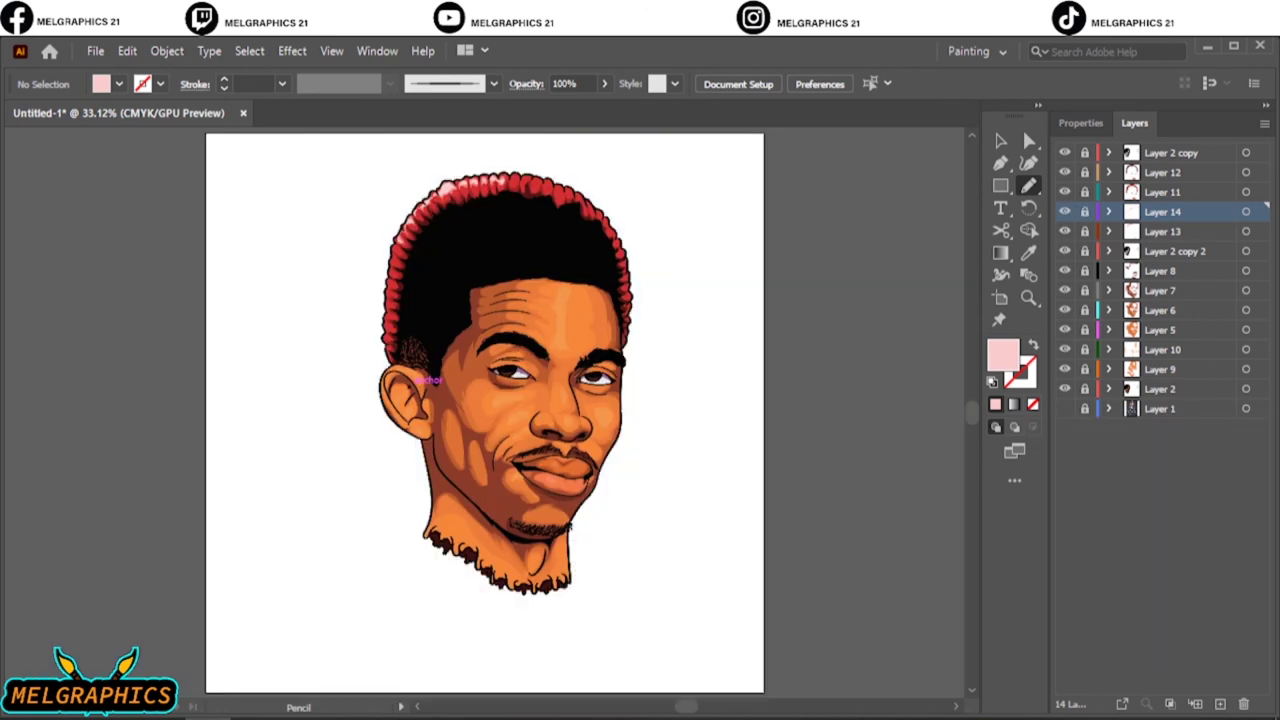
key(ctrl+l)
key(ctrl+1)
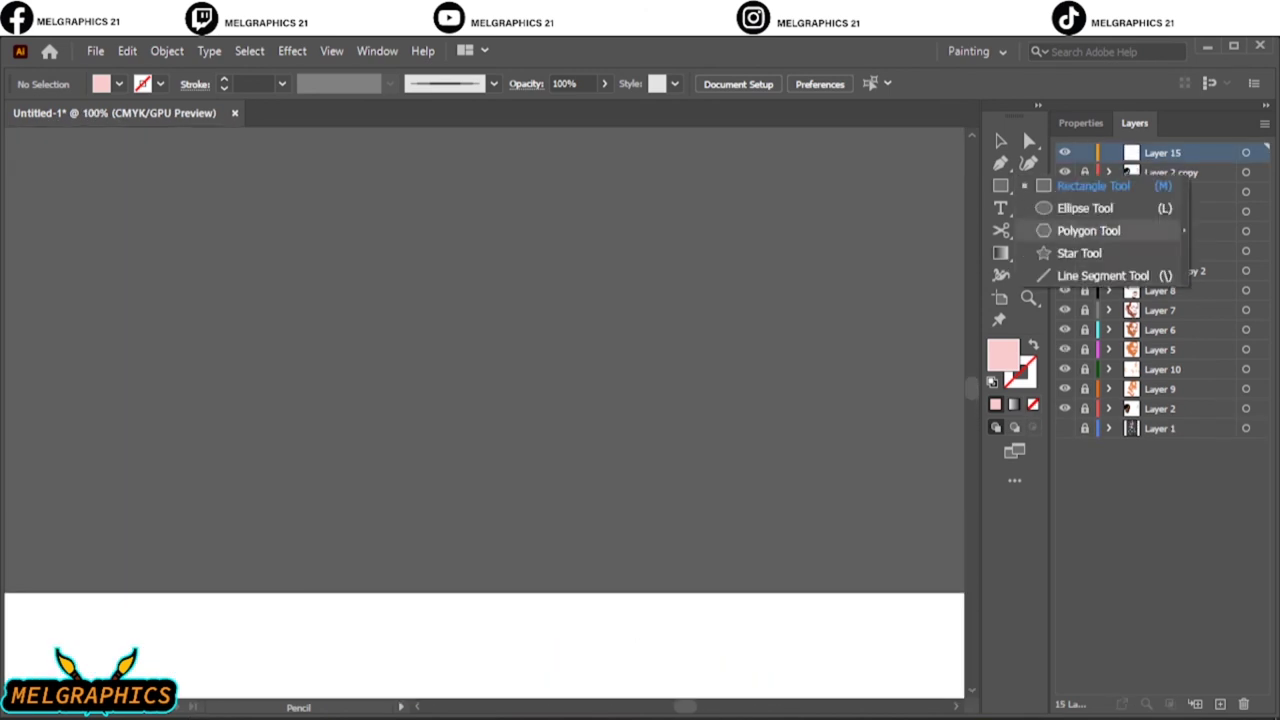
Step: Draw a long thin ellipse filled with a black gradient as a tapered brush shape
click(1028, 206)
drag(114, 251, 957, 309)
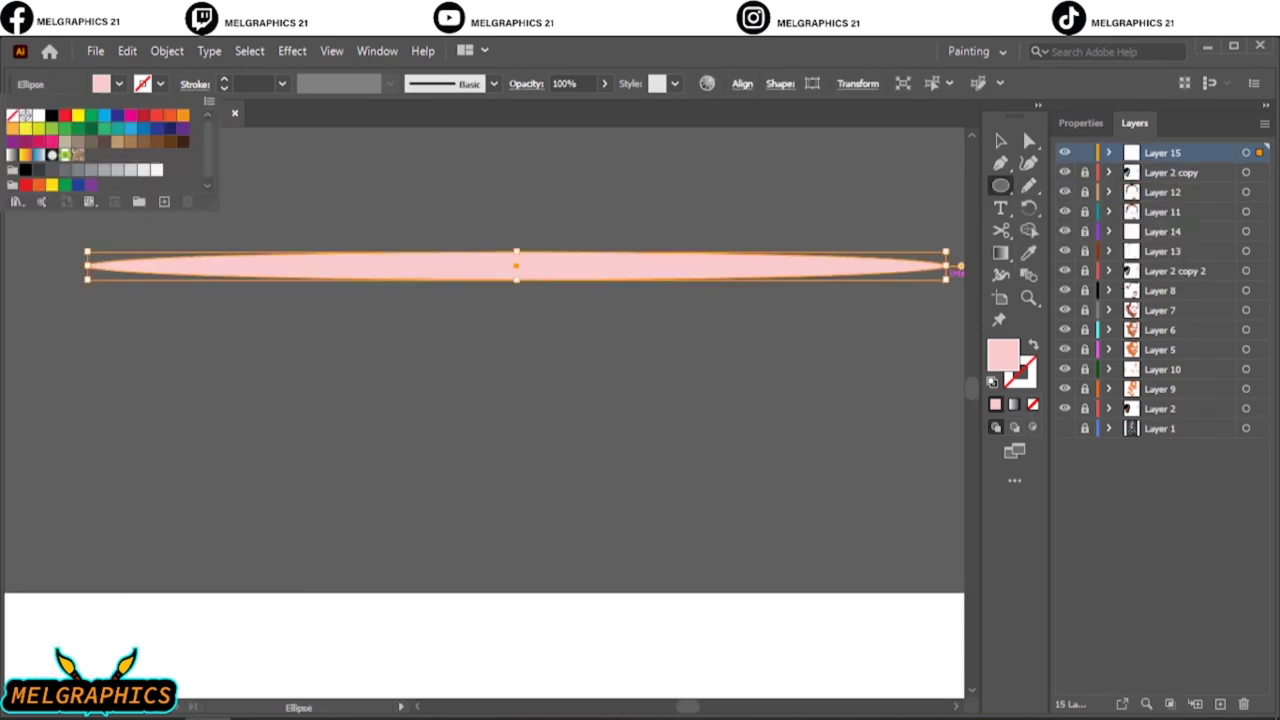
double_click(1000, 252)
click(764, 277)
double_click(764, 277)
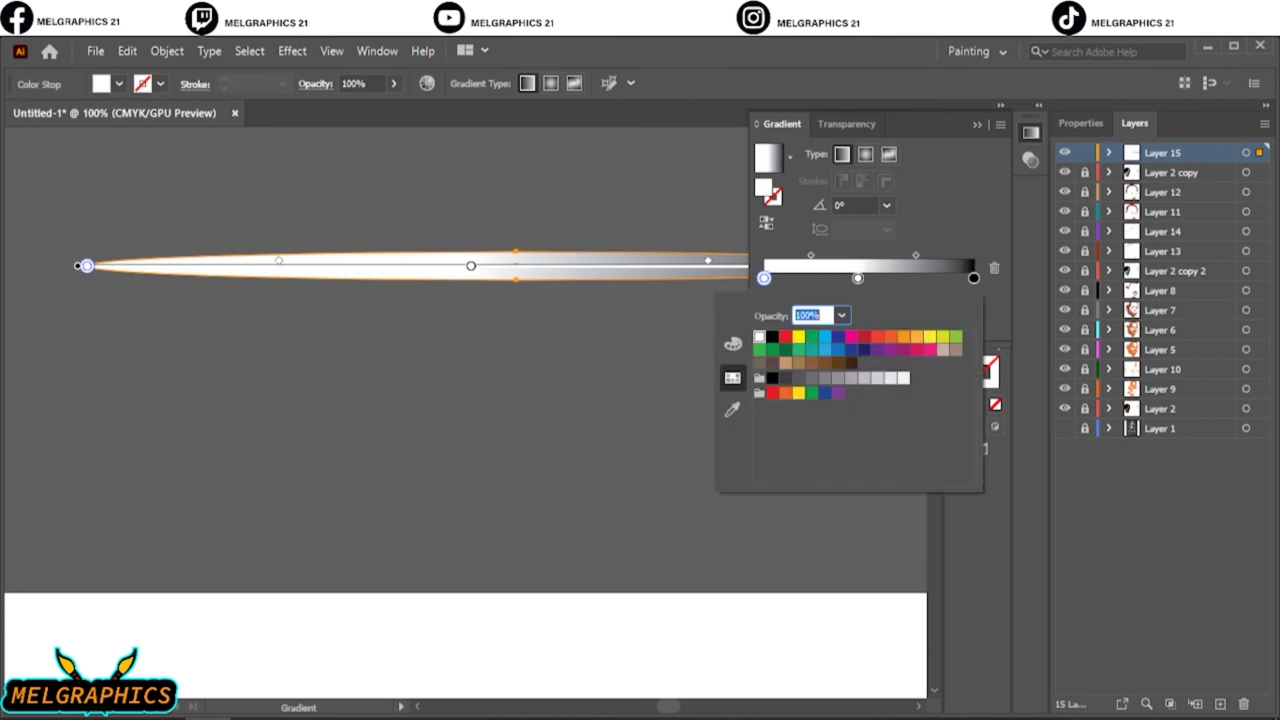
click(772, 337)
key(Escape)
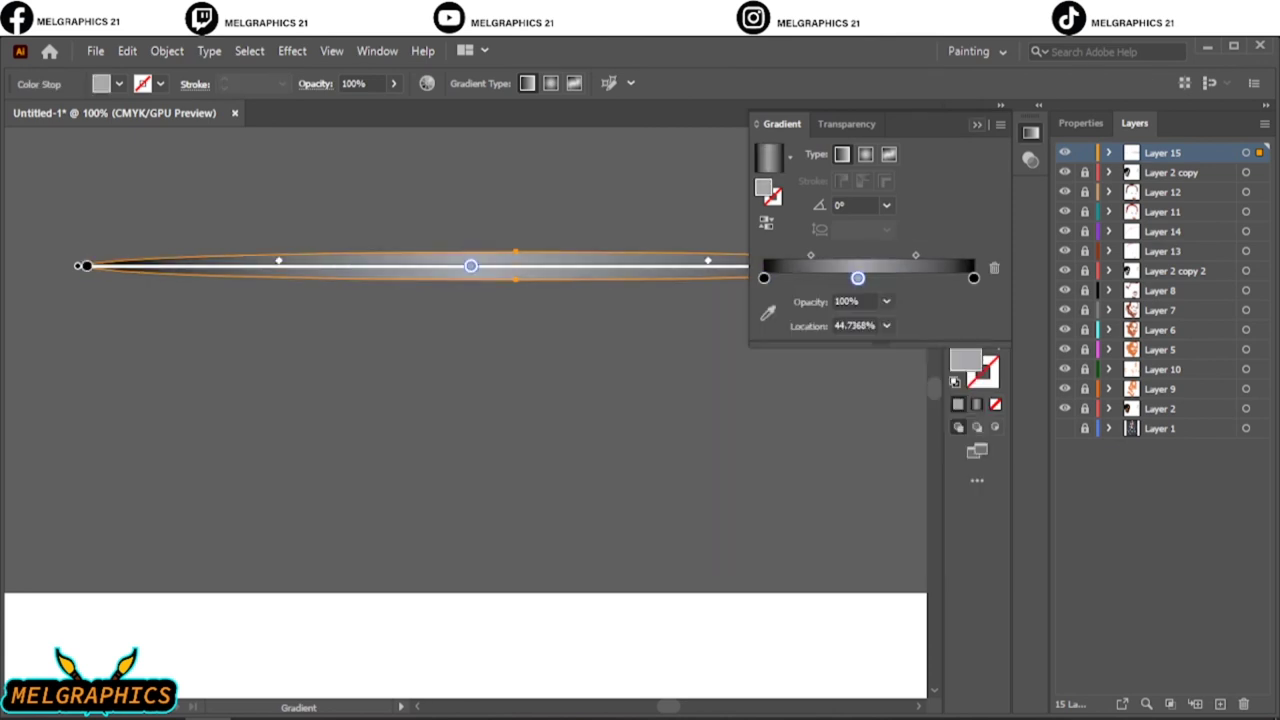
click(500, 450)
Step: Paint ten thin white strand highlights across the black hair with the Paintbrush
key(b)
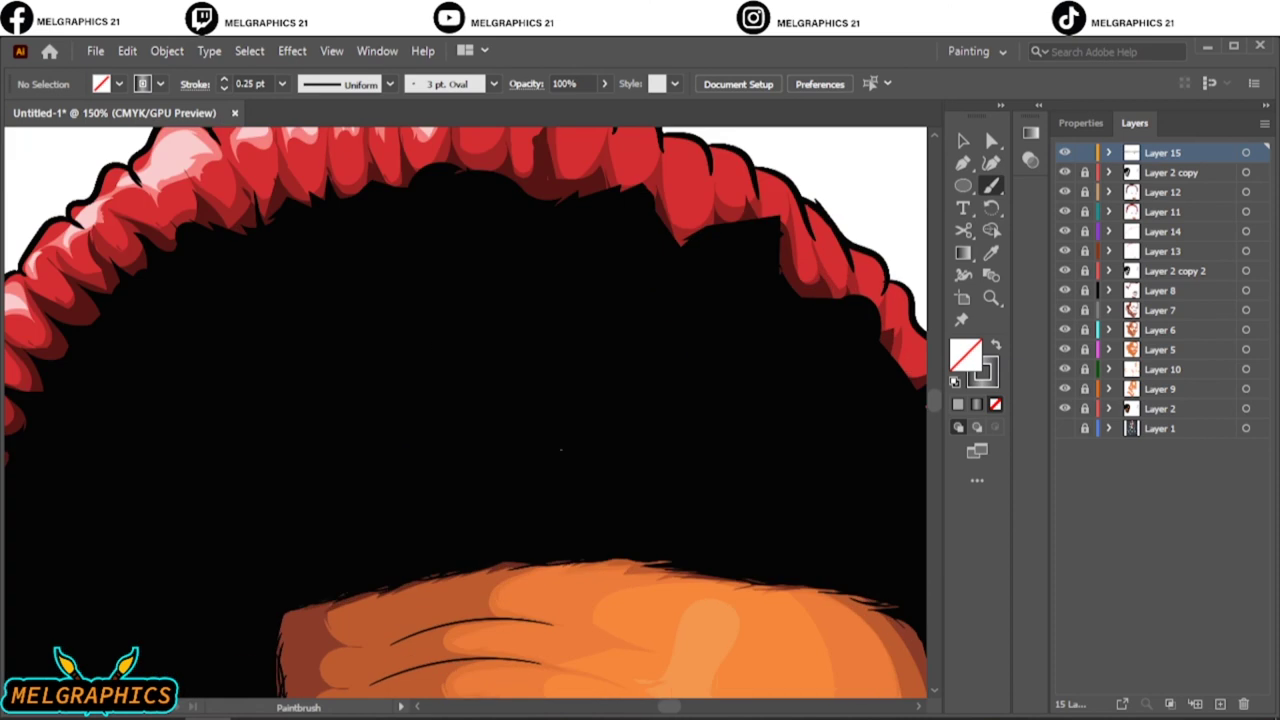
drag(499, 376, 510, 378)
drag(590, 388, 590, 345)
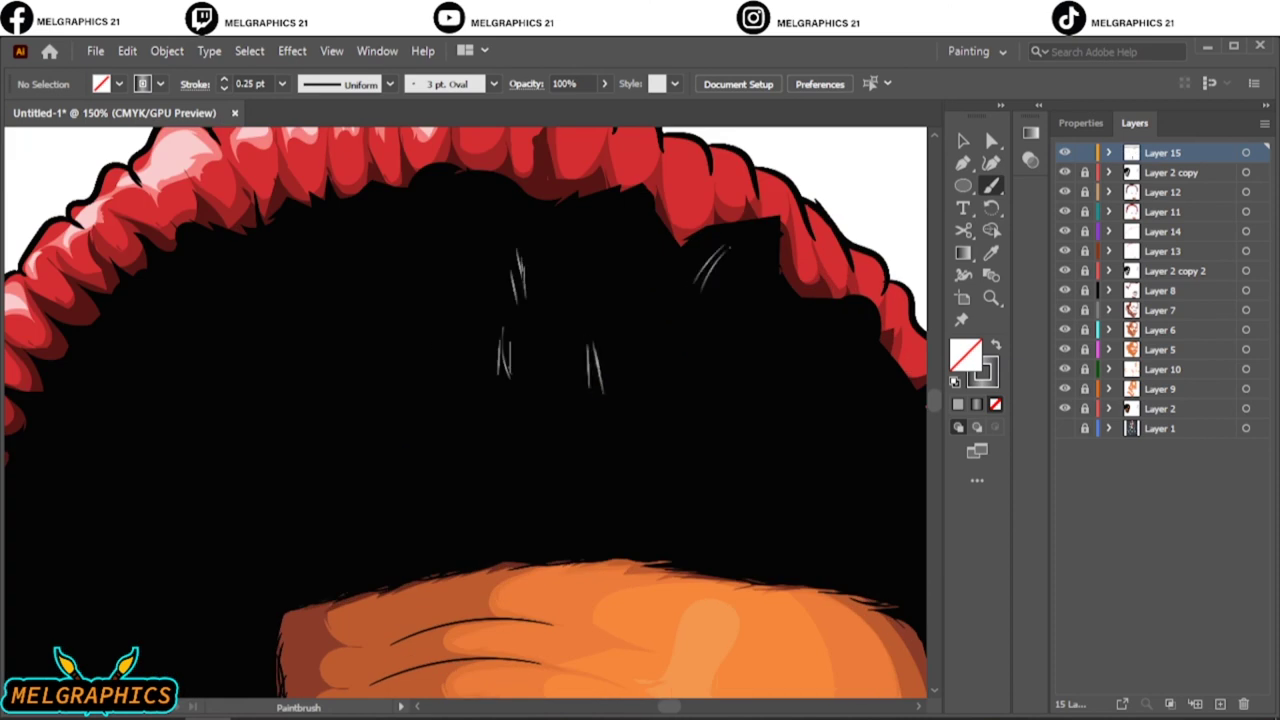
drag(700, 288, 730, 252)
drag(616, 264, 622, 218)
drag(400, 254, 420, 210)
drag(385, 405, 395, 340)
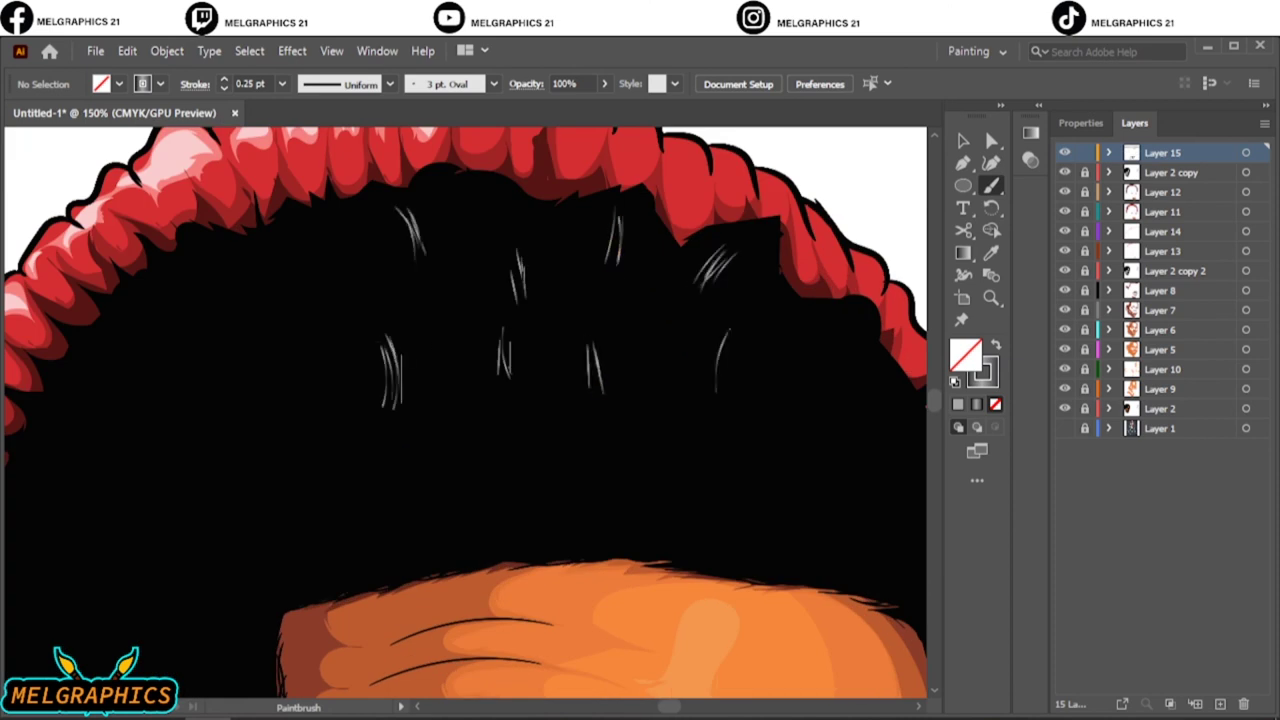
drag(718, 390, 740, 330)
drag(640, 330, 652, 292)
drag(330, 292, 314, 234)
mouse_move(310, 408)
mouse_down()
mouse_move(304, 336)
mouse_move(298, 362)
mouse_up()
Step: Shift the tapered ellipse's gradient midpoints toward the centre and undo the last hair strokes
key(ctrl+0)
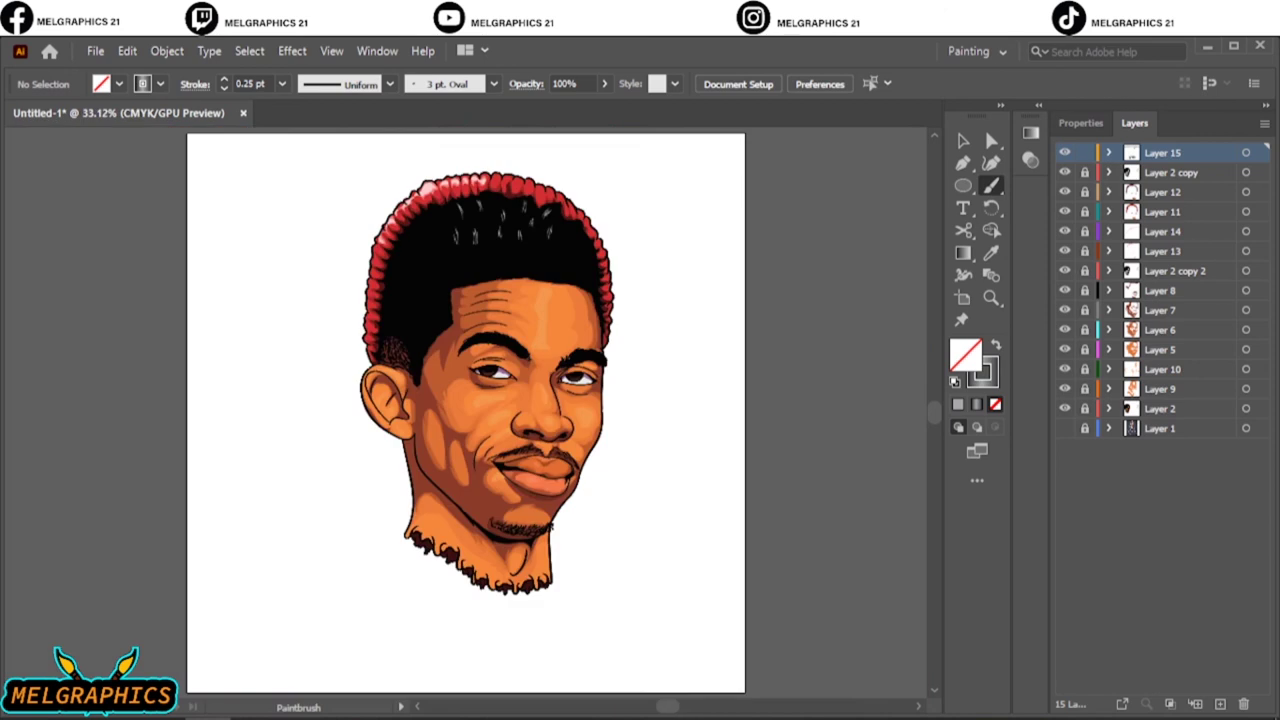
key(ctrl+1)
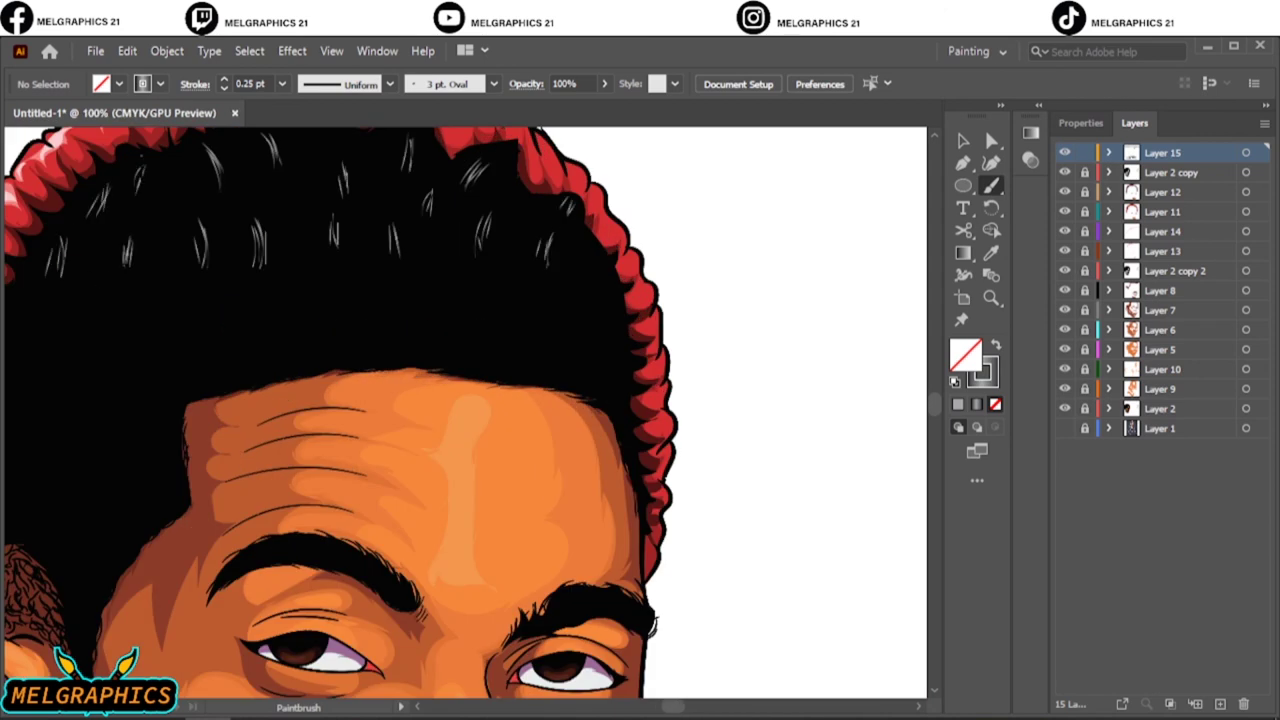
key(ctrl+0)
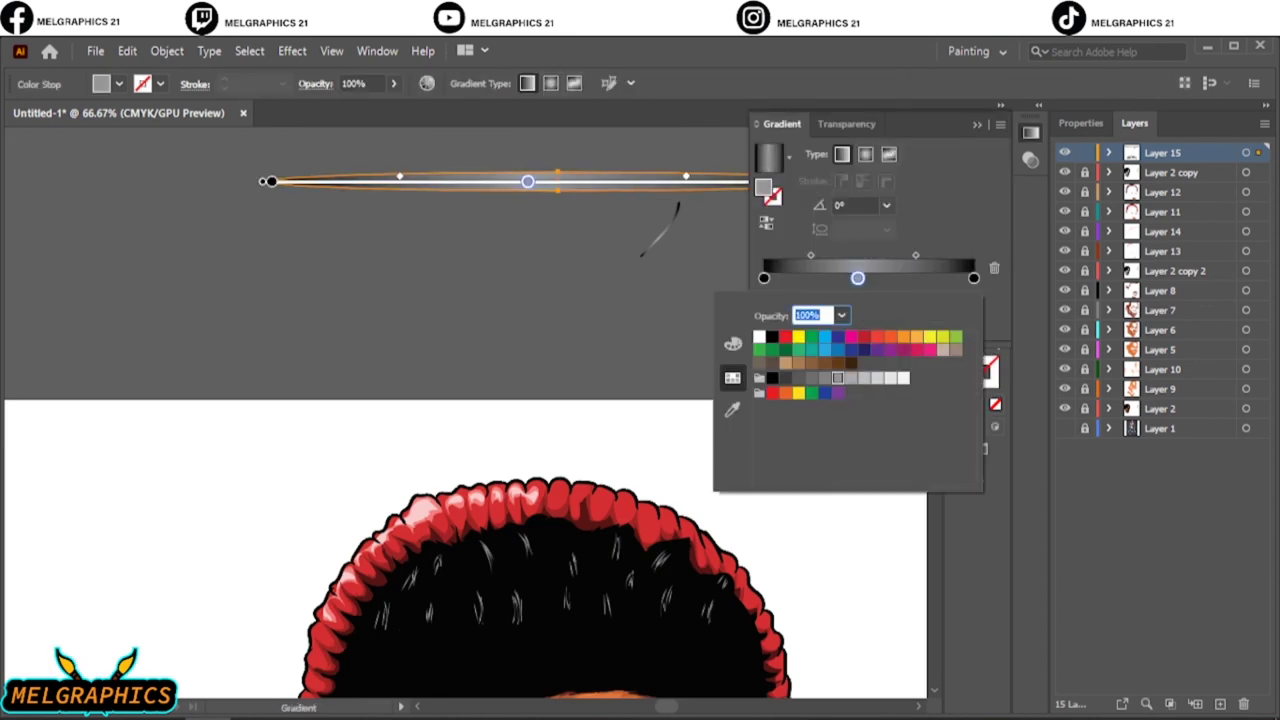
drag(915, 255, 888, 255)
drag(811, 255, 837, 255)
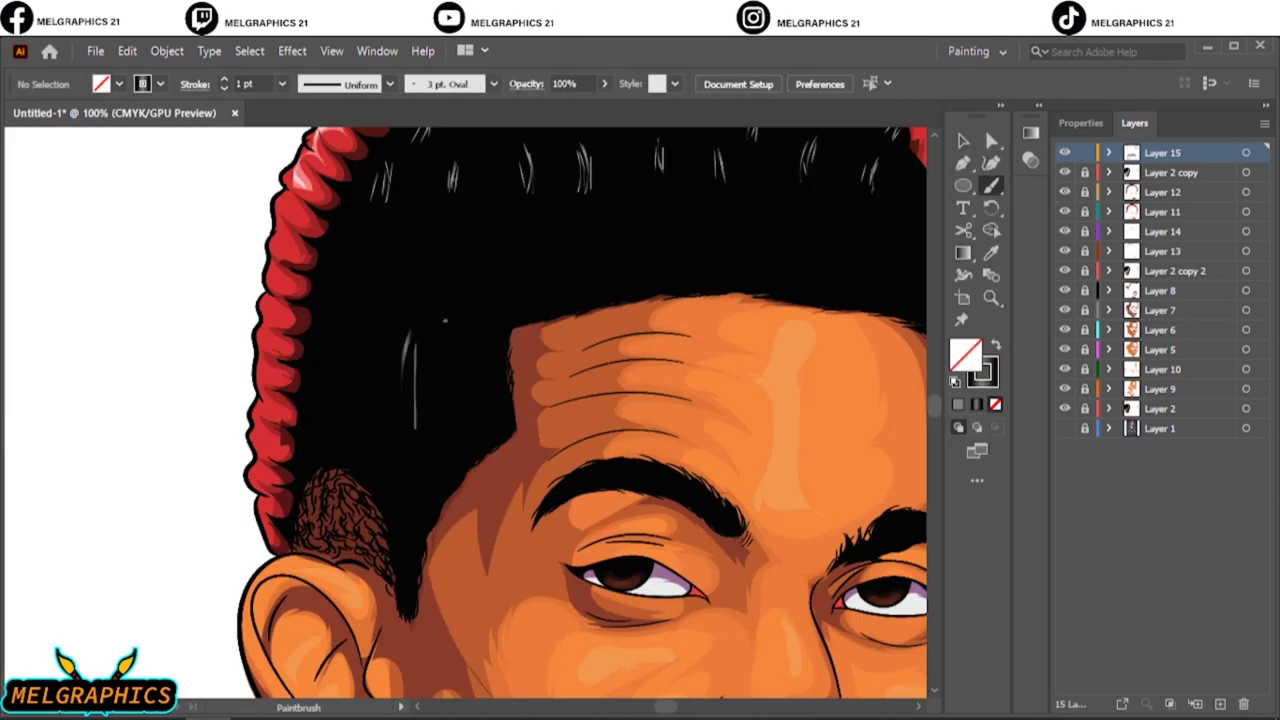
key(ctrl+z)
Step: Repaint five thin white strands on the left hair beside the temple
drag(366, 356, 364, 400)
drag(331, 348, 330, 390)
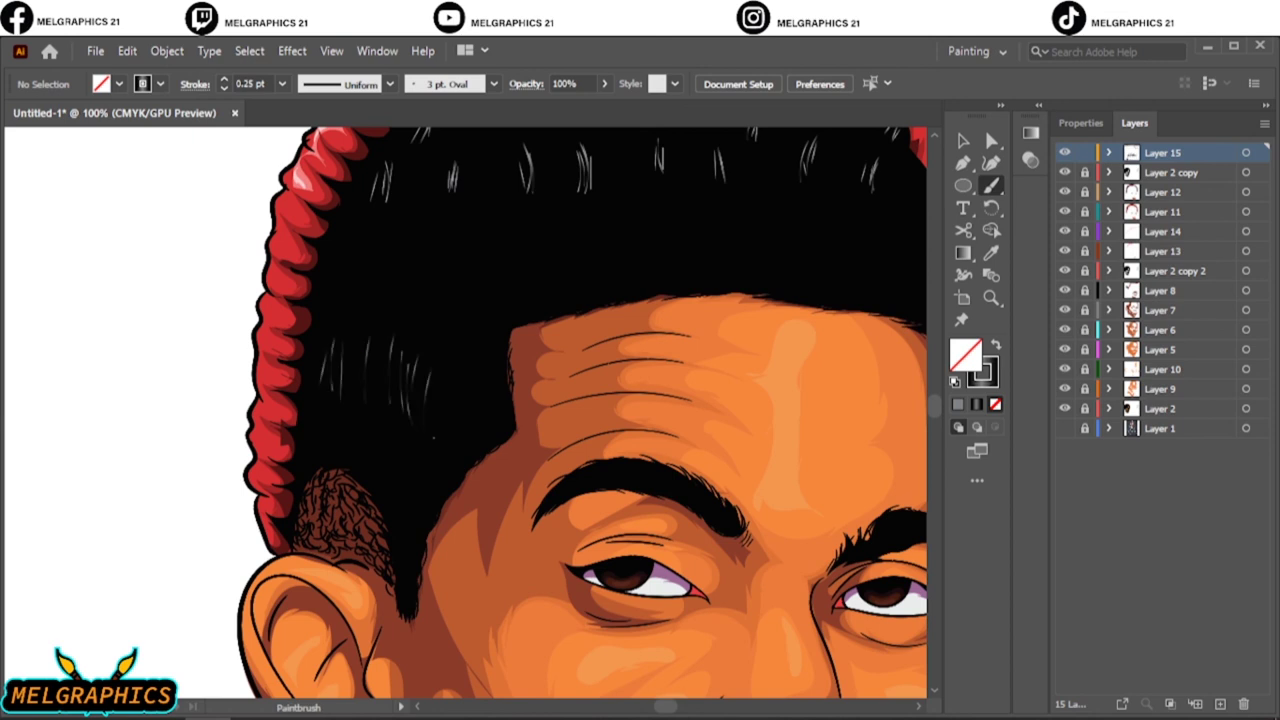
drag(415, 358, 414, 384)
mouse_move(399, 344)
mouse_down()
mouse_move(398, 372)
mouse_move(372, 364)
mouse_up()
drag(336, 344, 334, 384)
Step: Add Layer 16 for the freckles
key(ctrl+0)
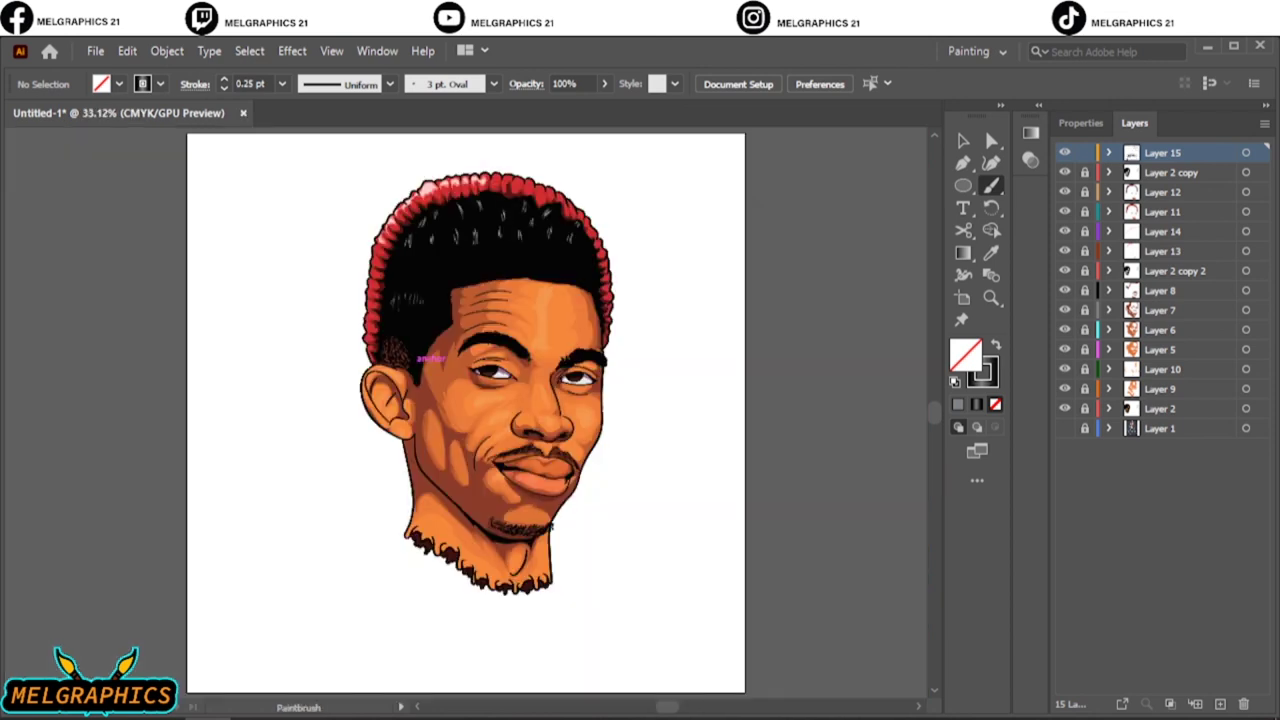
key(v)
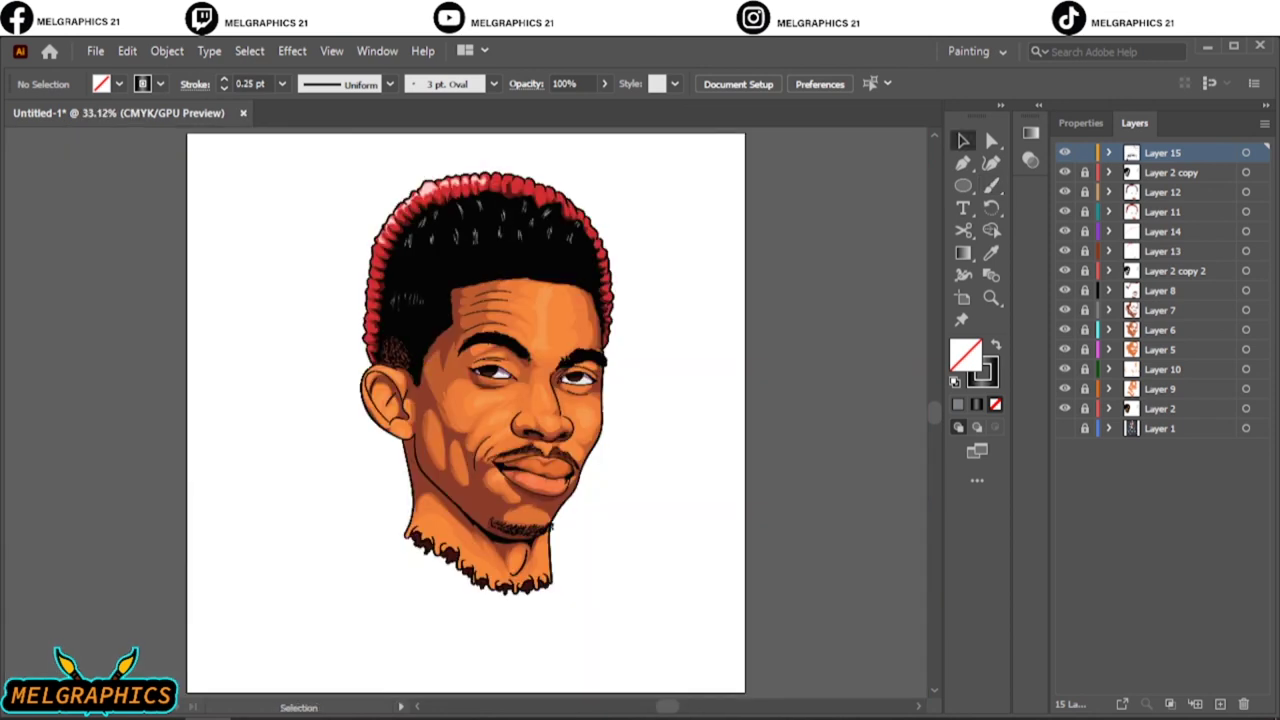
key(ctrl+l)
scroll(560, 395, up, 2)
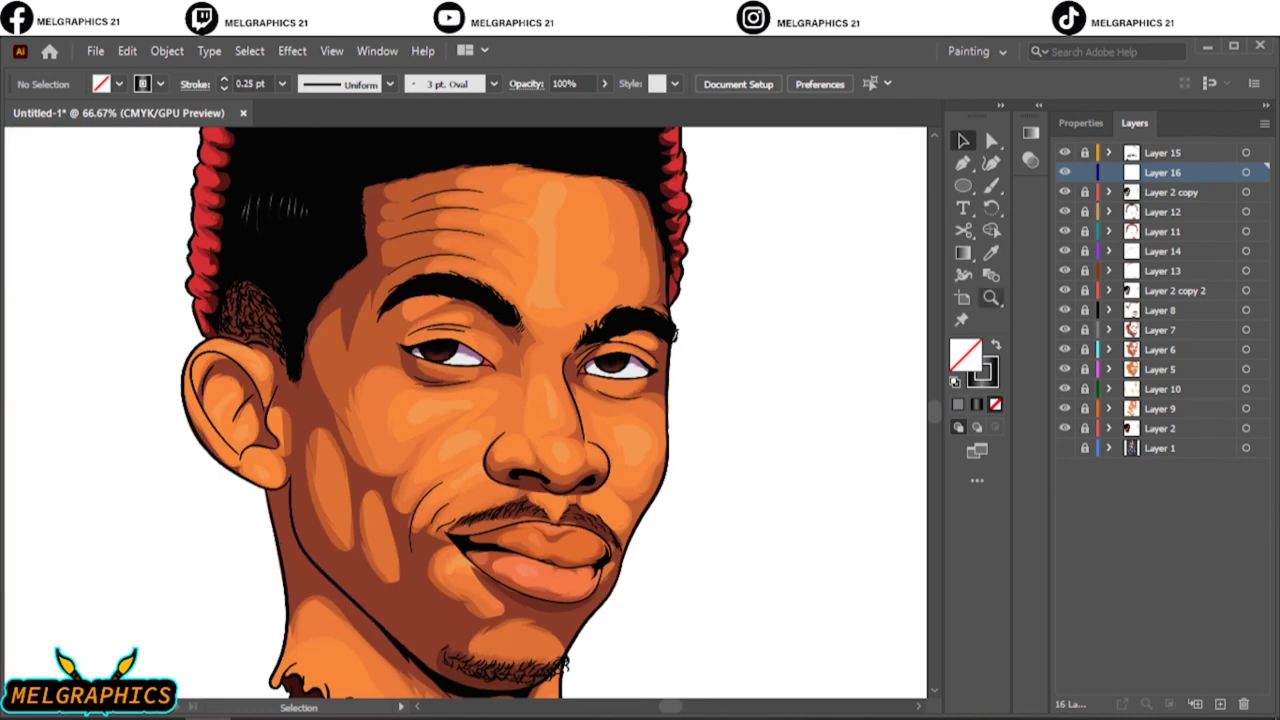
Step: Eyedrop the brown skin-shadow colour from the face and confirm it as the fill
click(991, 253)
click(330, 430)
double_click(965, 355)
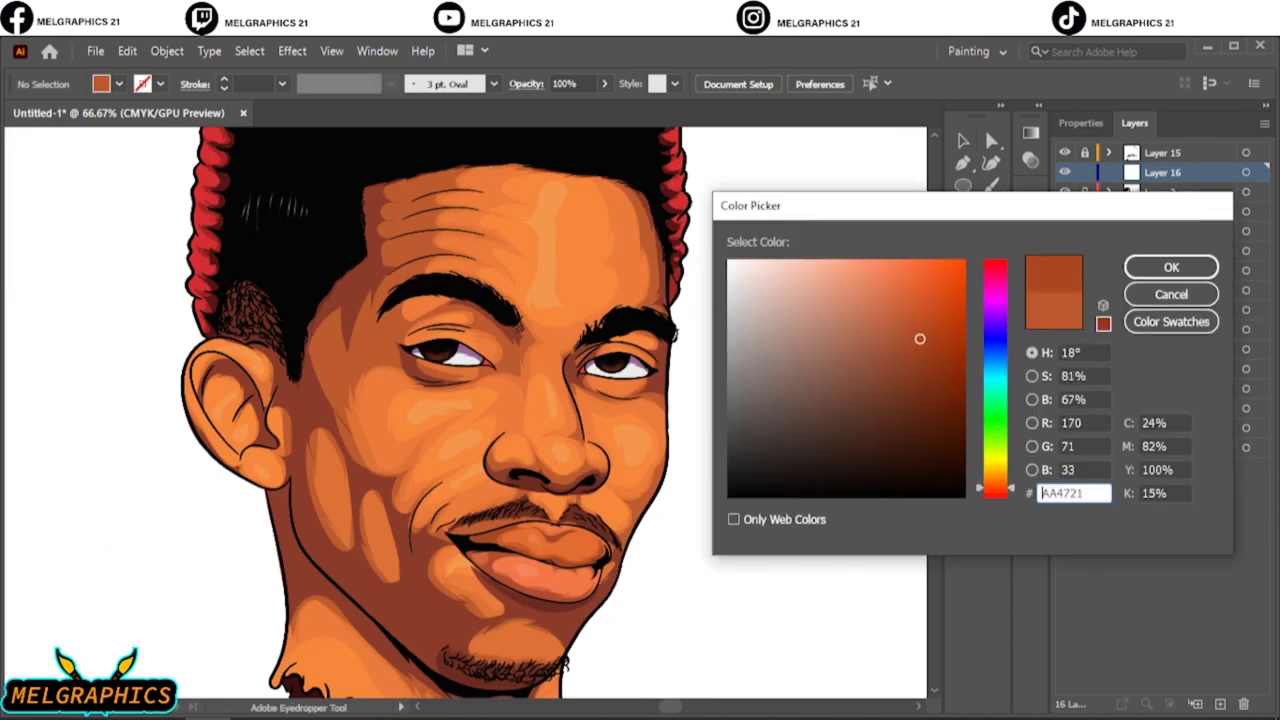
key(Return)
scroll(531, 425, up, 4)
Step: Draw three small brown freckle dots with the Pencil
key(n)
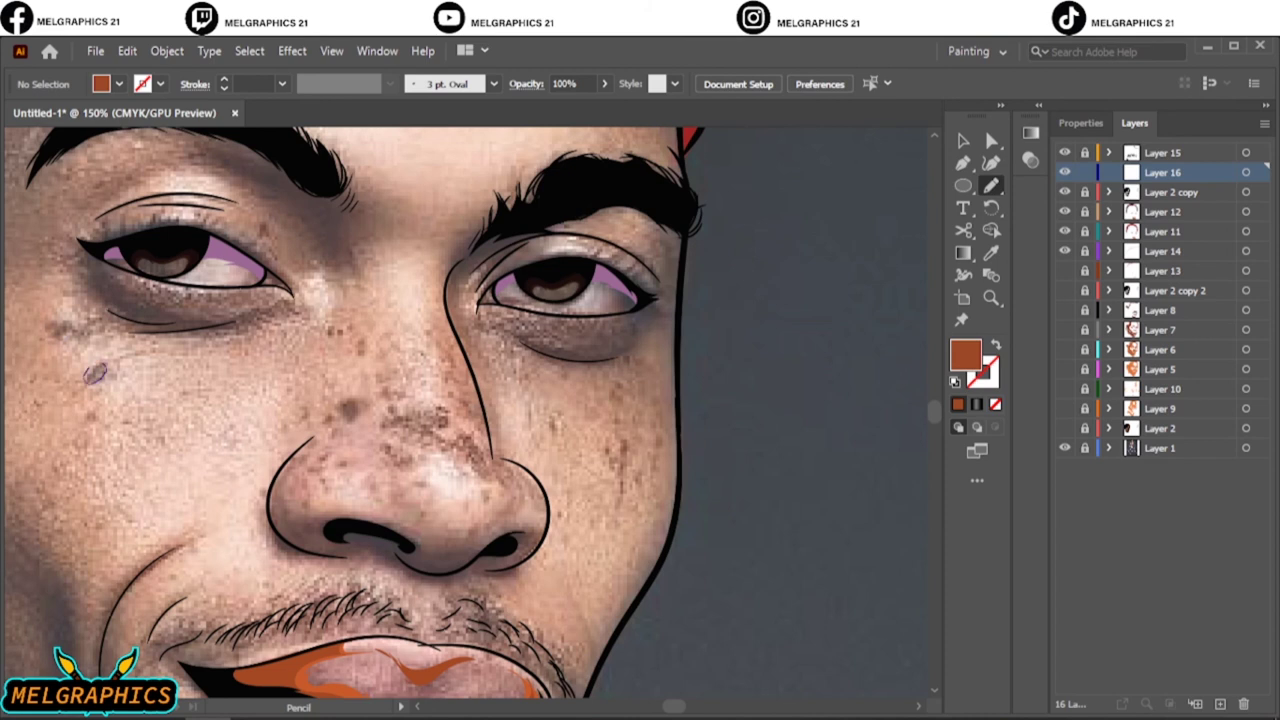
drag(95, 372, 92, 376)
drag(56, 324, 58, 328)
drag(89, 414, 90, 418)
scroll(250, 474, up, 2)
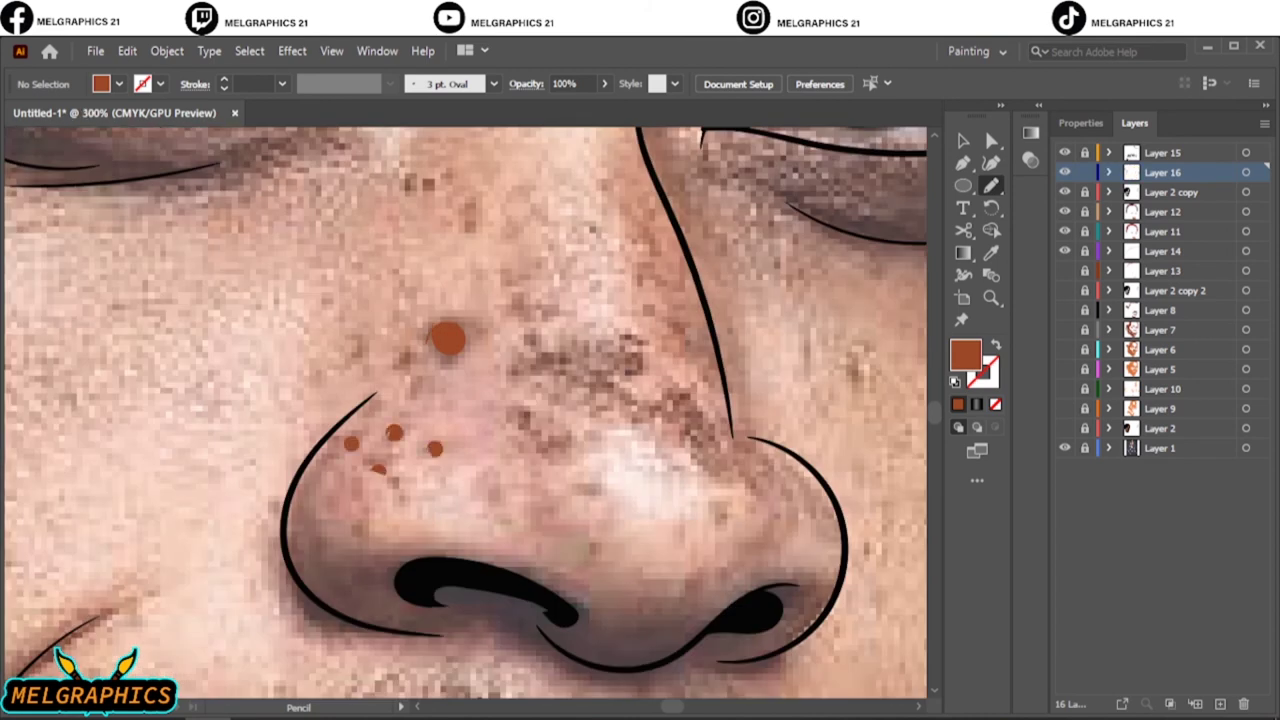
Step: Add brown freckle splats, drips and dots across the nose, bridge and nostril
mouse_move(533, 335)
mouse_down()
mouse_move(520, 375)
mouse_move(560, 360)
mouse_up()
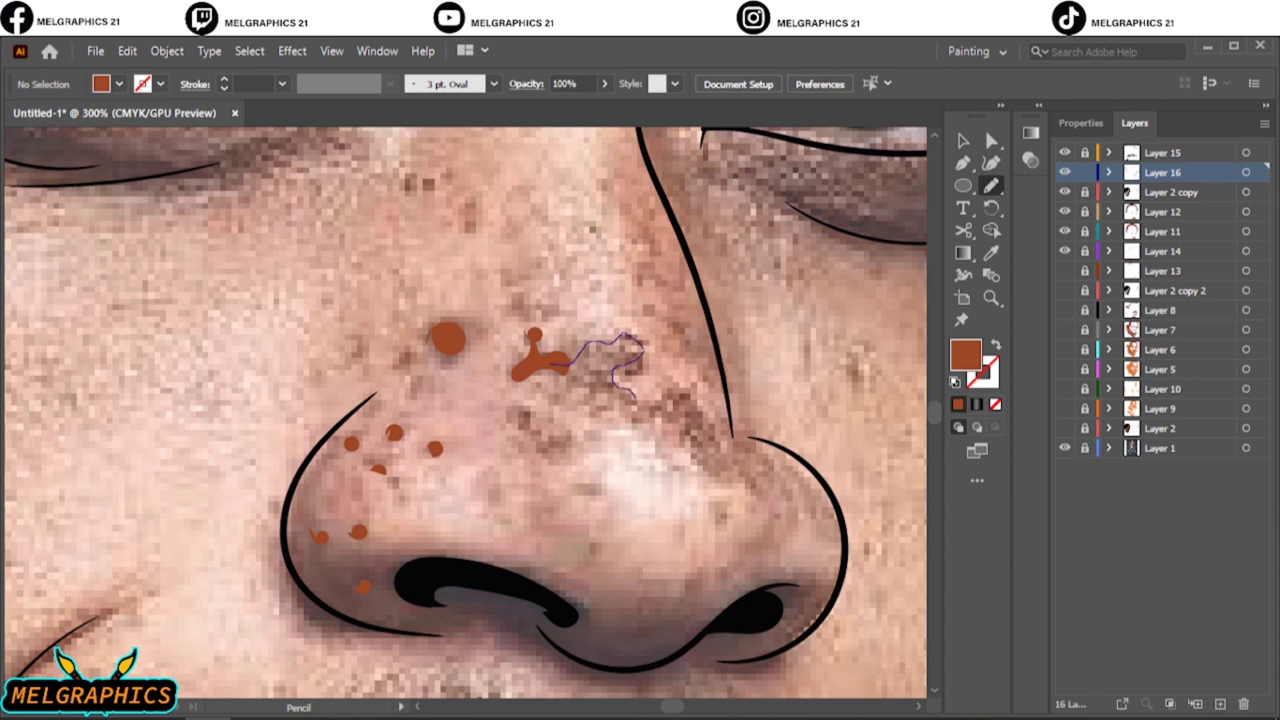
drag(520, 412, 570, 441)
drag(586, 485, 590, 490)
drag(632, 405, 680, 415)
mouse_move(688, 432)
mouse_down()
mouse_move(694, 452)
mouse_move(712, 420)
mouse_up()
drag(688, 586, 692, 591)
drag(592, 545, 596, 550)
drag(532, 480, 548, 518)
drag(522, 300, 556, 312)
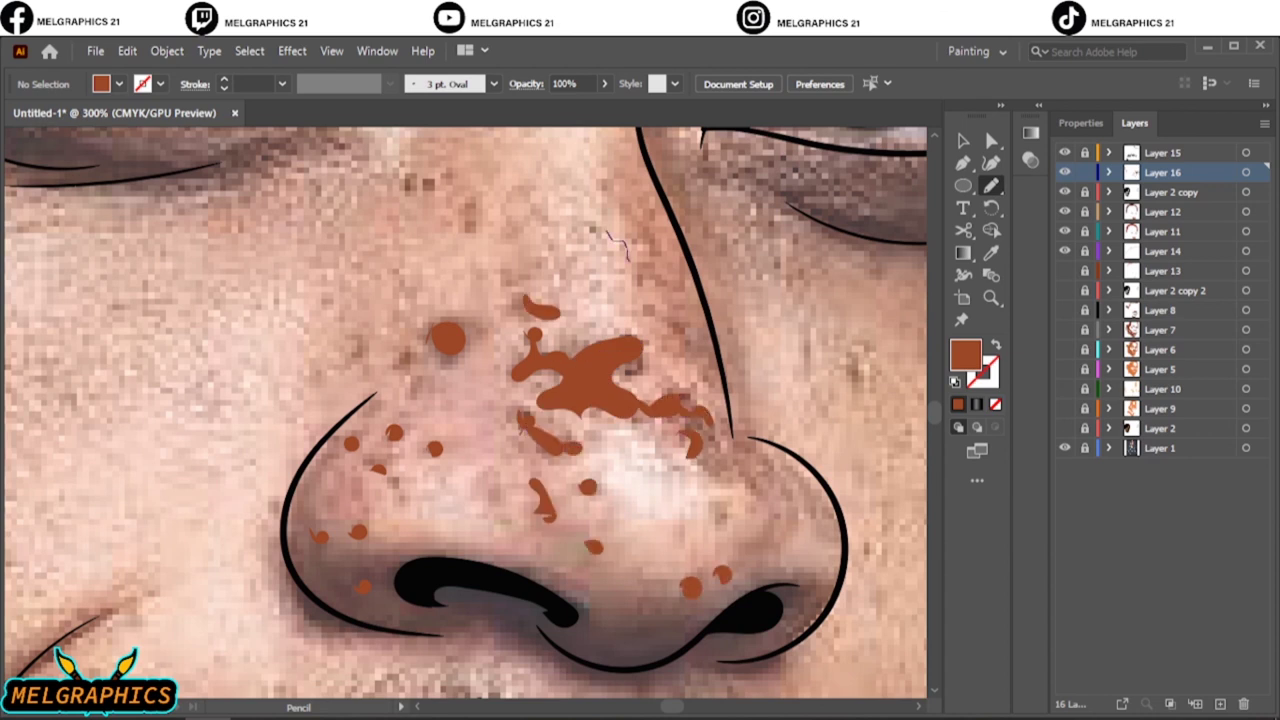
drag(592, 230, 636, 262)
mouse_move(654, 318)
mouse_down()
mouse_move(684, 316)
mouse_move(694, 356)
mouse_up()
Step: Hide the Layer 1 reference photo and view the whole portrait
key(ctrl+minus)
scroll(466, 400, down, 5)
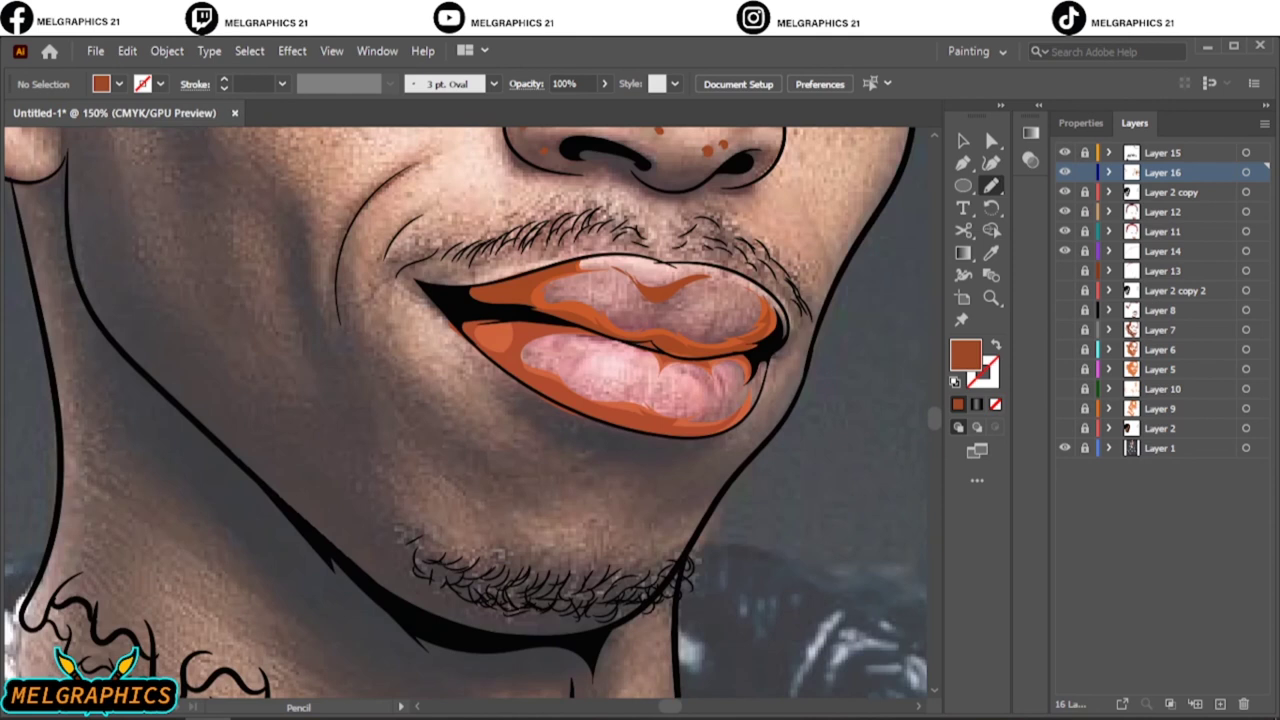
scroll(555, 527, up, 8)
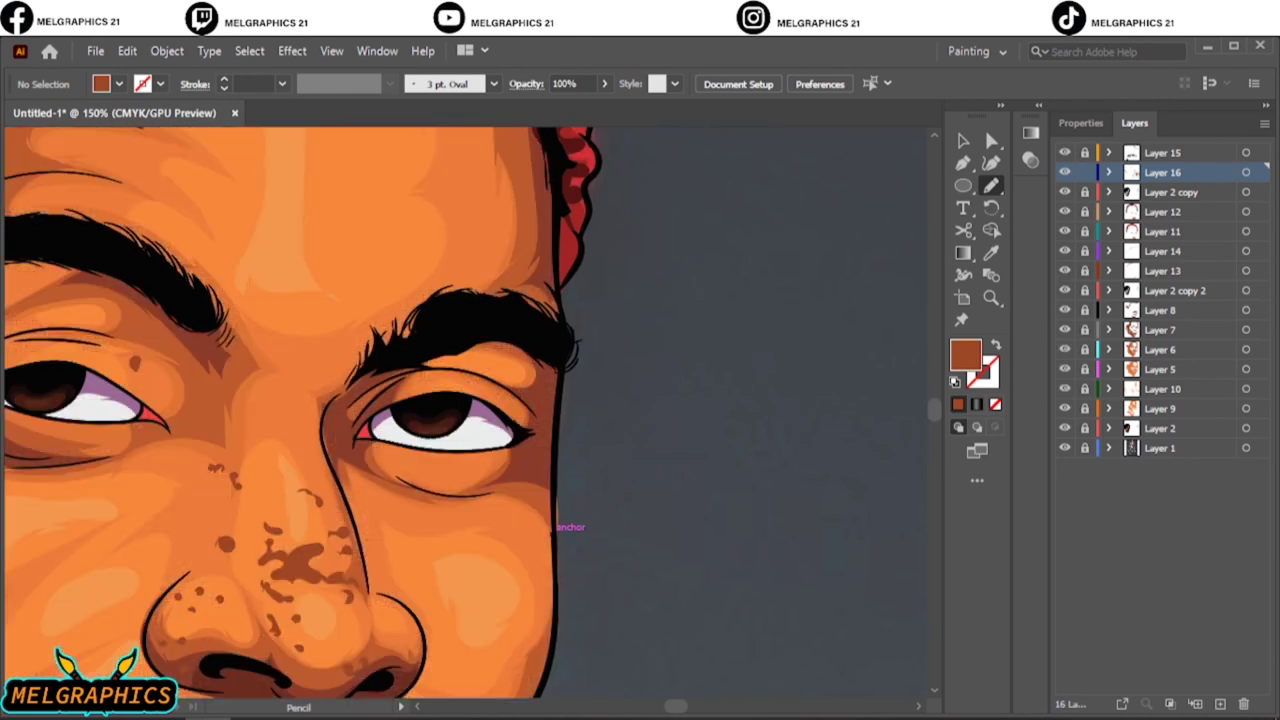
key(ctrl+plus)
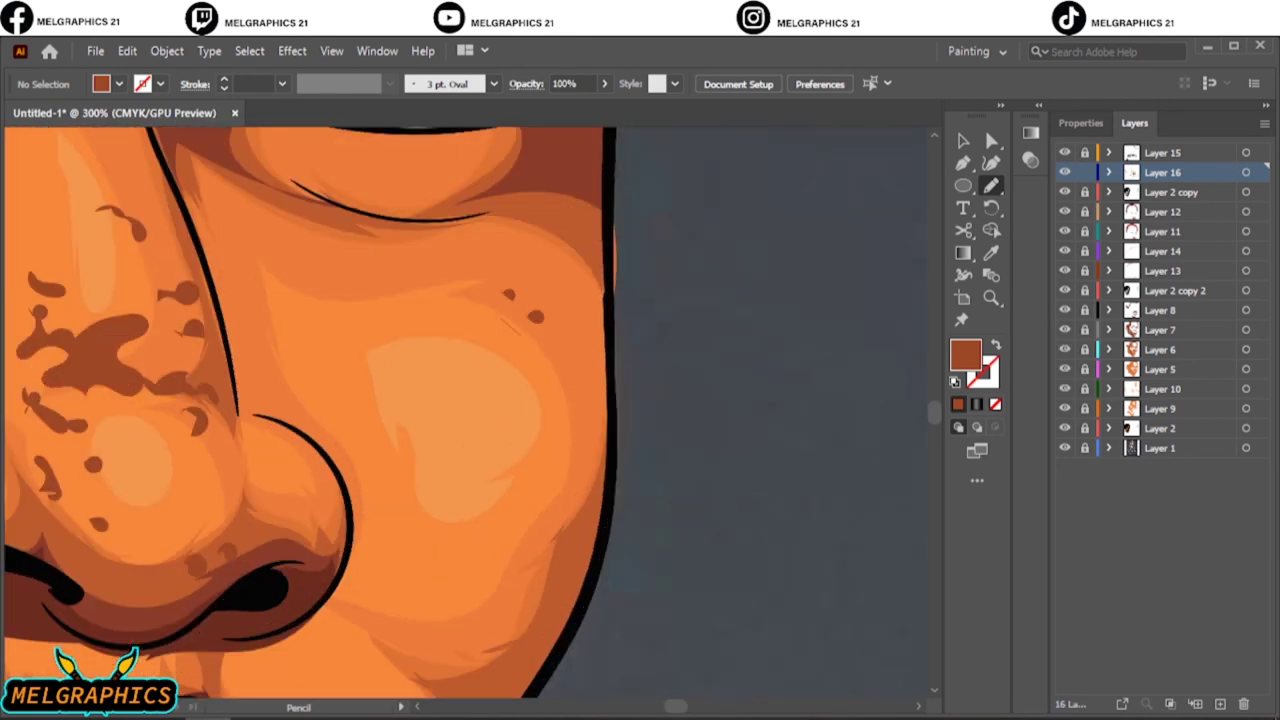
key(ctrl+0)
click(1064, 448)
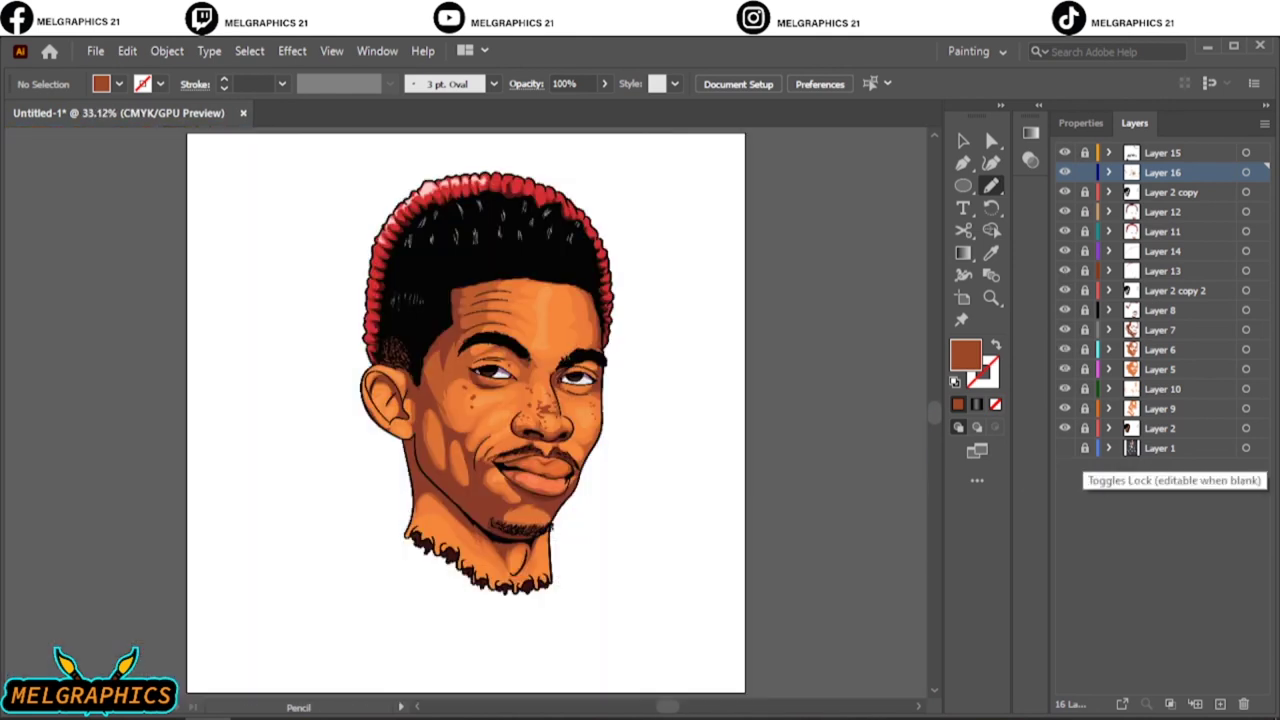
scroll(430, 255, up, 4)
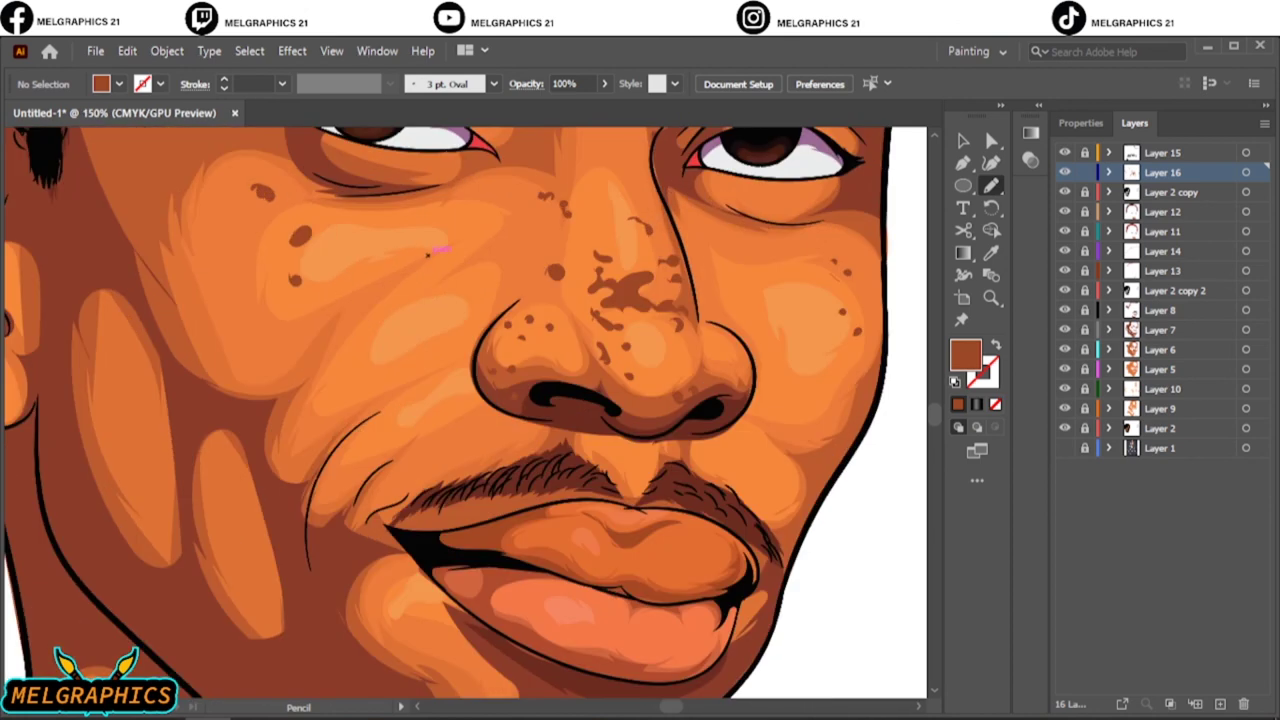
key(ctrl+0)
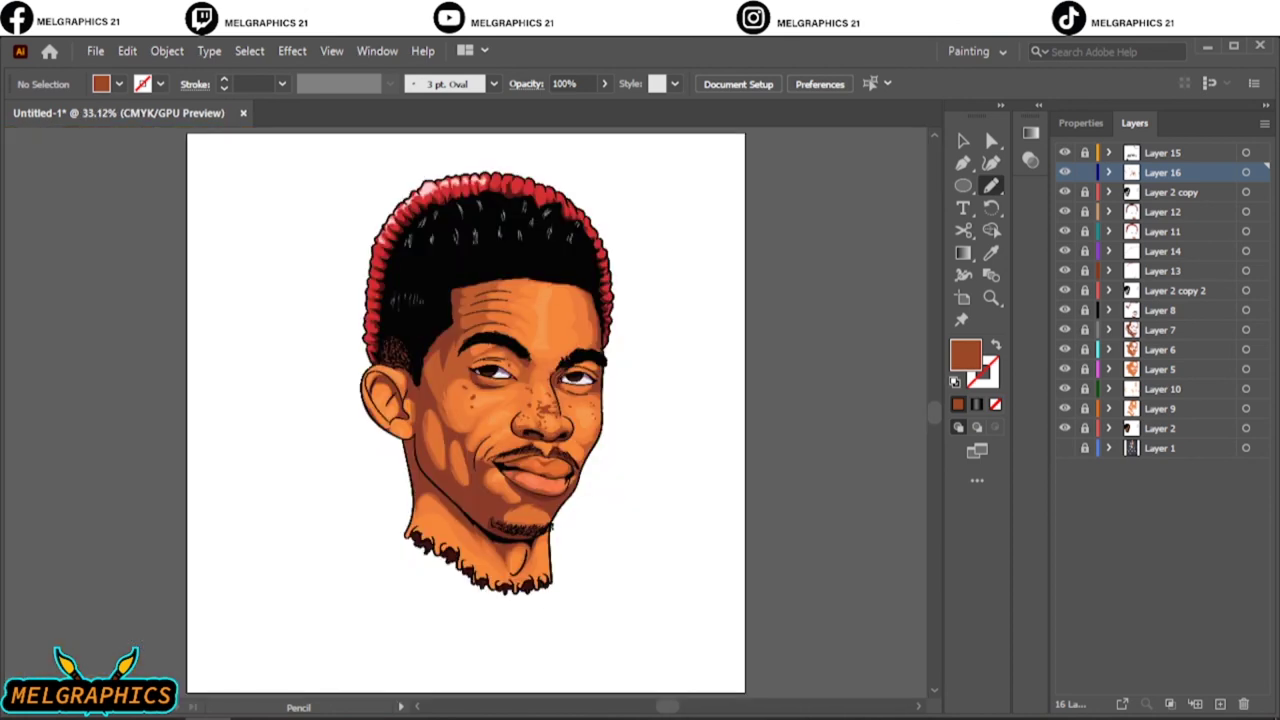